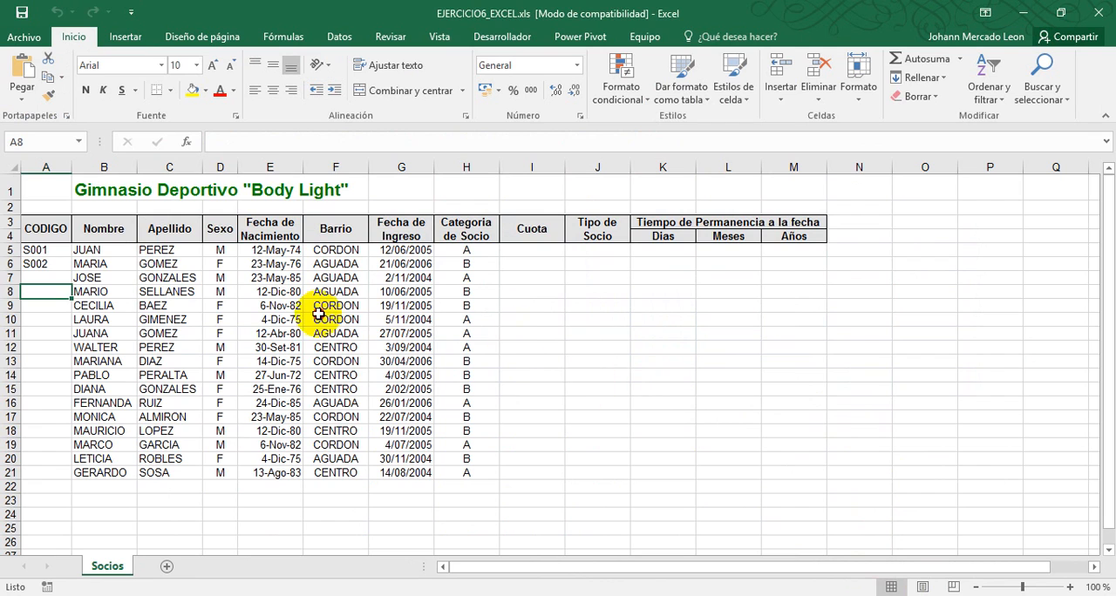
Enlarge the Socios worksheet view, switch to the exercise PDF in Foxit Reader and read its opening instructions
{"action": "left_click", "coordinate": [331, 319]}
{"action": "scroll", "coordinate": [168, 283], "scroll_direction": "up", "scroll_amount": 1}
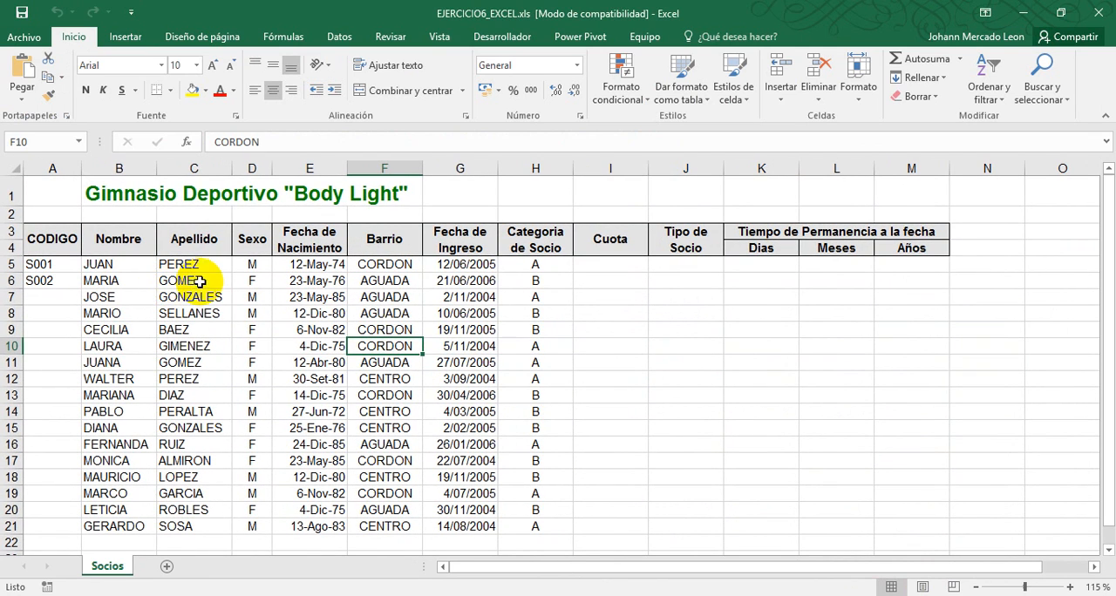
{"action": "key", "text": "alt+Tab"}
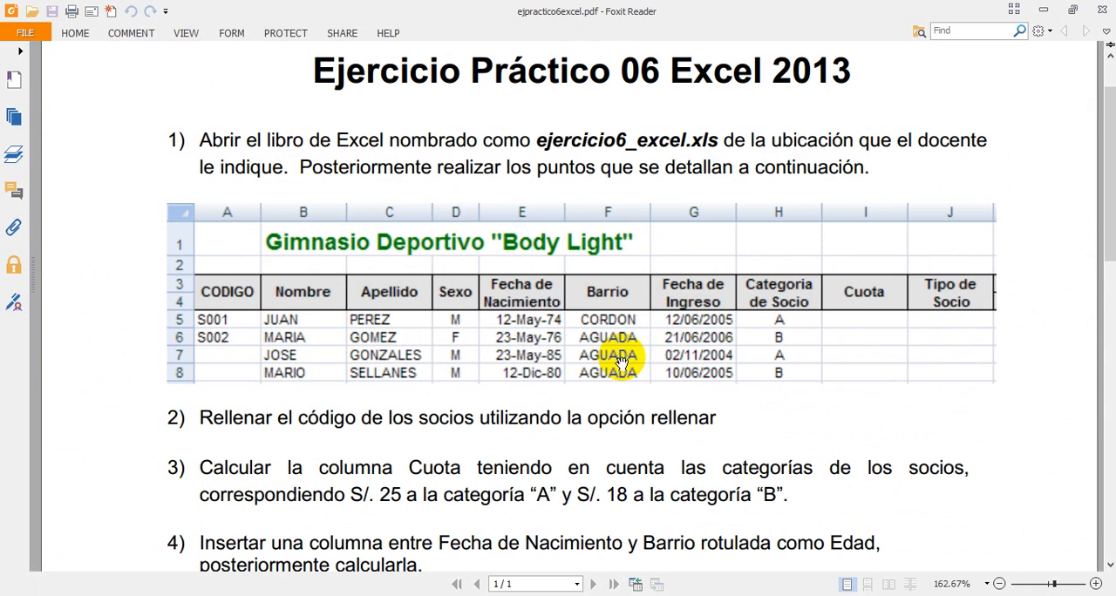
{"action": "scroll", "coordinate": [876, 434], "scroll_direction": "up", "scroll_amount": 1}
{"action": "scroll", "coordinate": [907, 427], "scroll_direction": "down", "scroll_amount": 1}
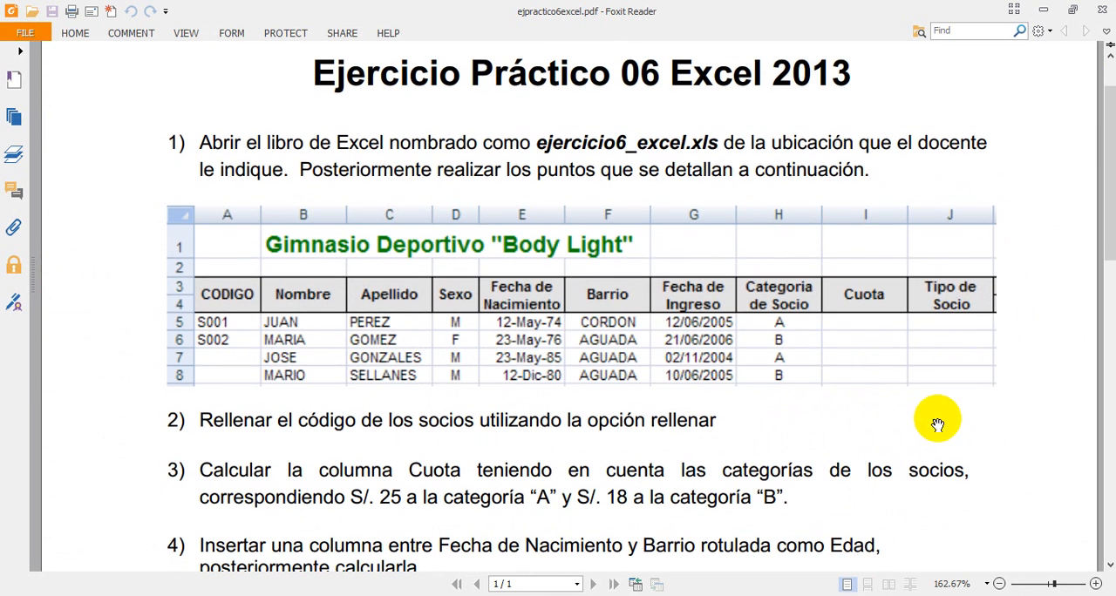
{"action": "scroll", "coordinate": [994, 419], "scroll_direction": "down", "scroll_amount": 1}
{"action": "scroll", "coordinate": [986, 400], "scroll_direction": "down", "scroll_amount": 1}
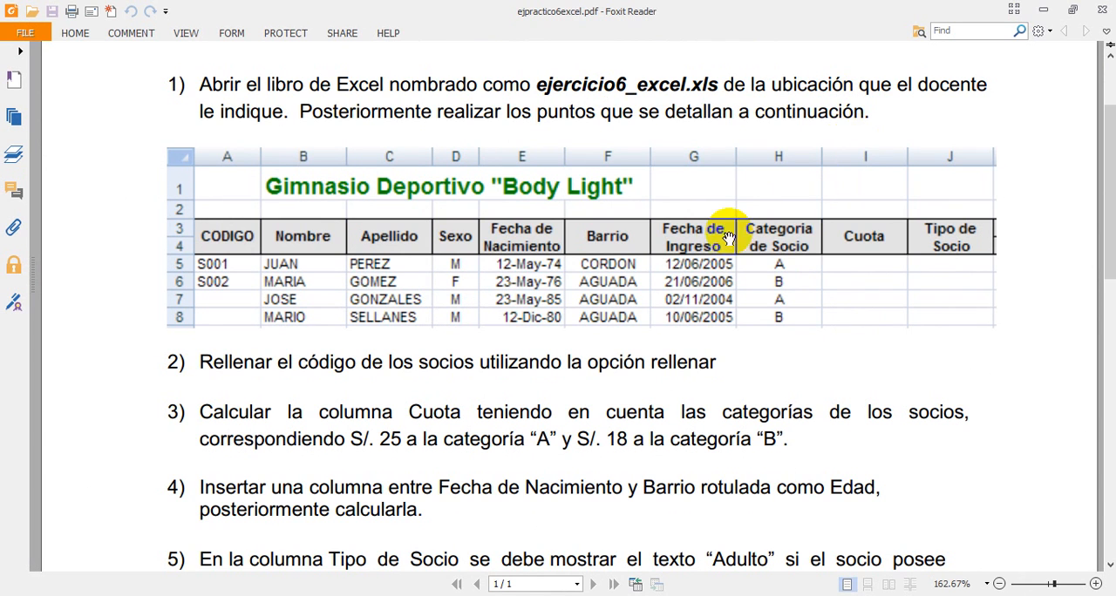
Return to the Excel workbook and examine the column headers, member records and empty Cuota to Años columns in the Socios sheet
{"action": "key", "text": "alt+Tab"}
{"action": "left_click", "coordinate": [165, 304]}
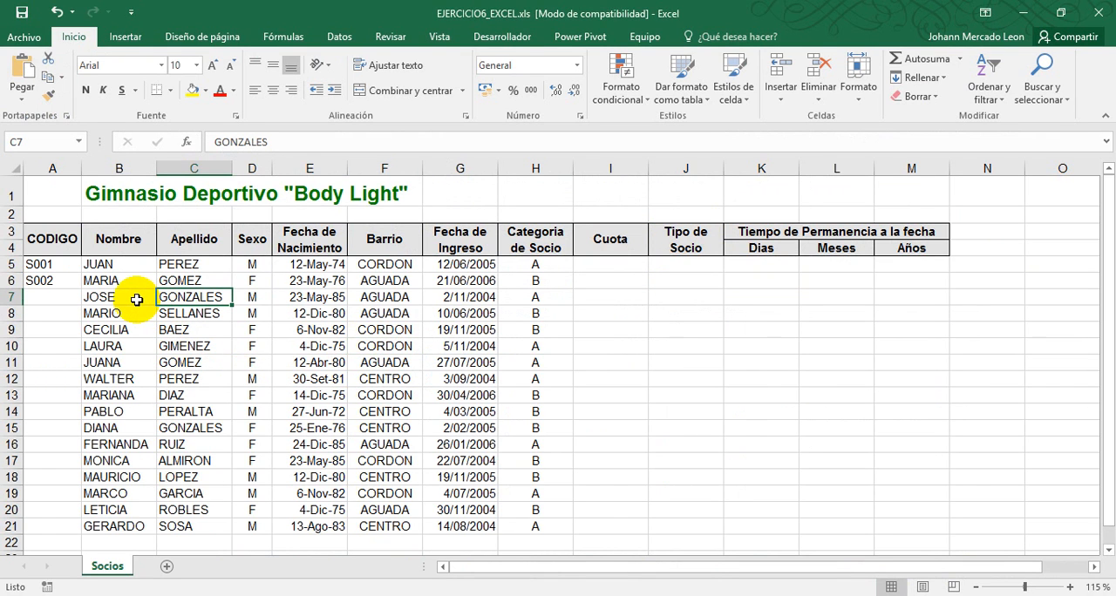
{"action": "left_click", "coordinate": [64, 239]}
{"action": "left_click", "coordinate": [120, 244]}
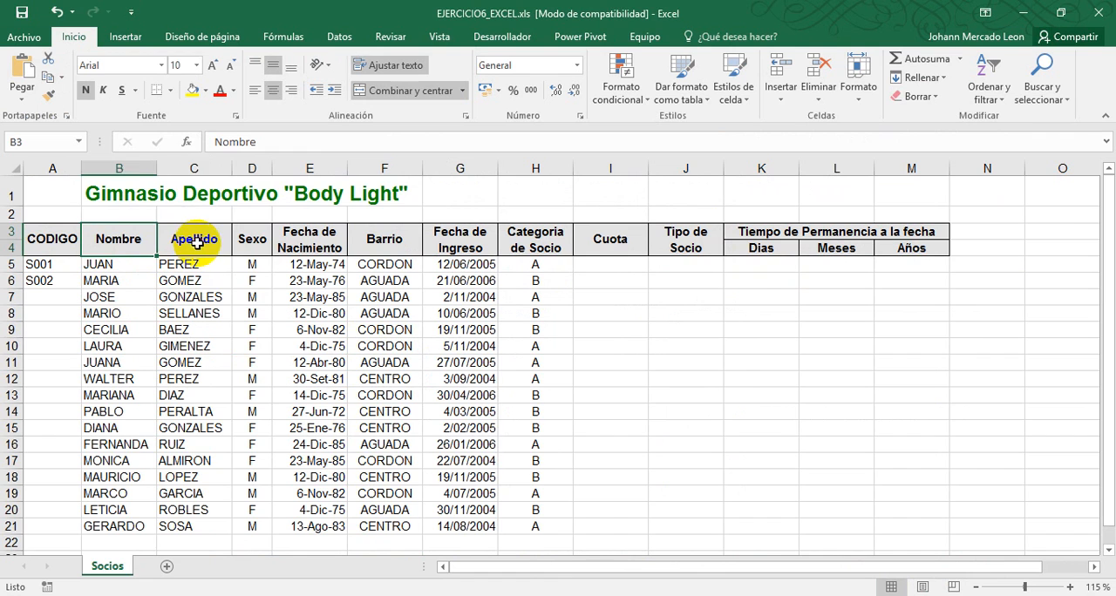
{"action": "left_click", "coordinate": [183, 241]}
{"action": "left_click", "coordinate": [251, 239]}
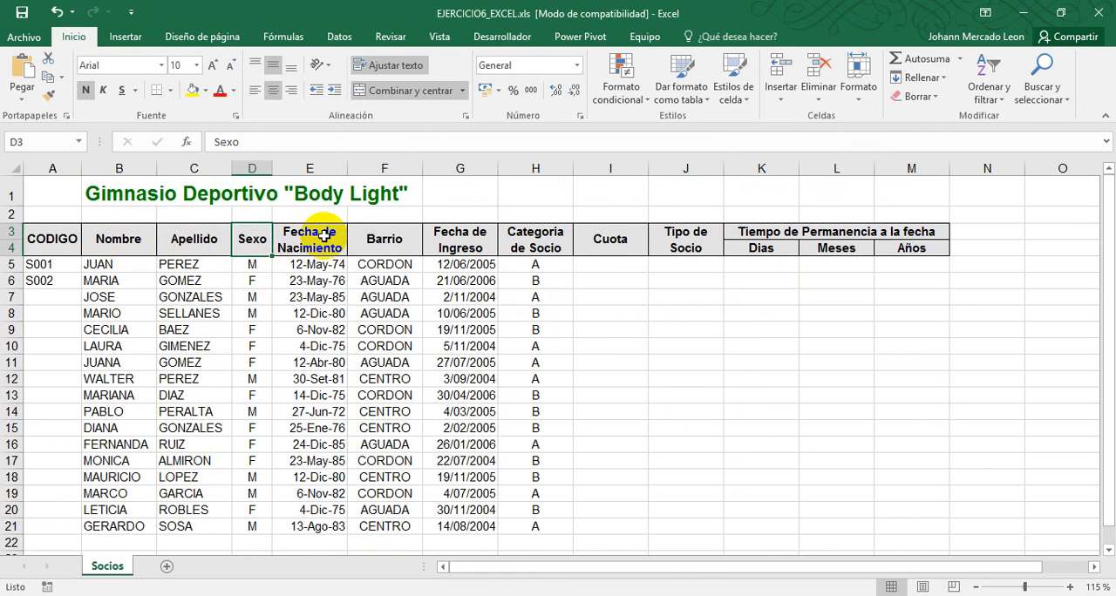
{"action": "left_click", "coordinate": [301, 230]}
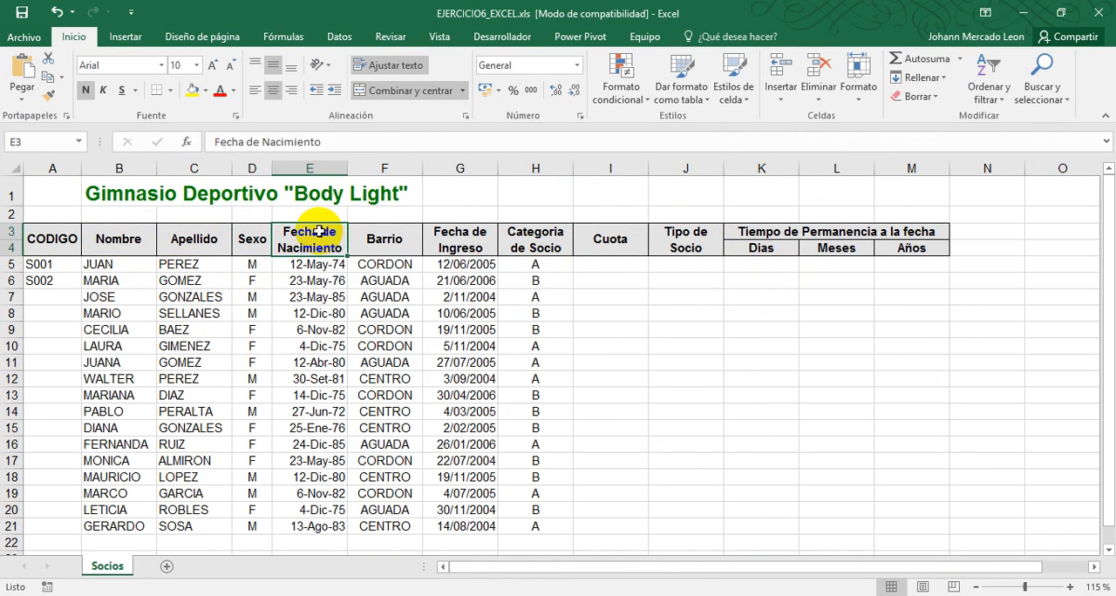
{"action": "left_click", "coordinate": [374, 234]}
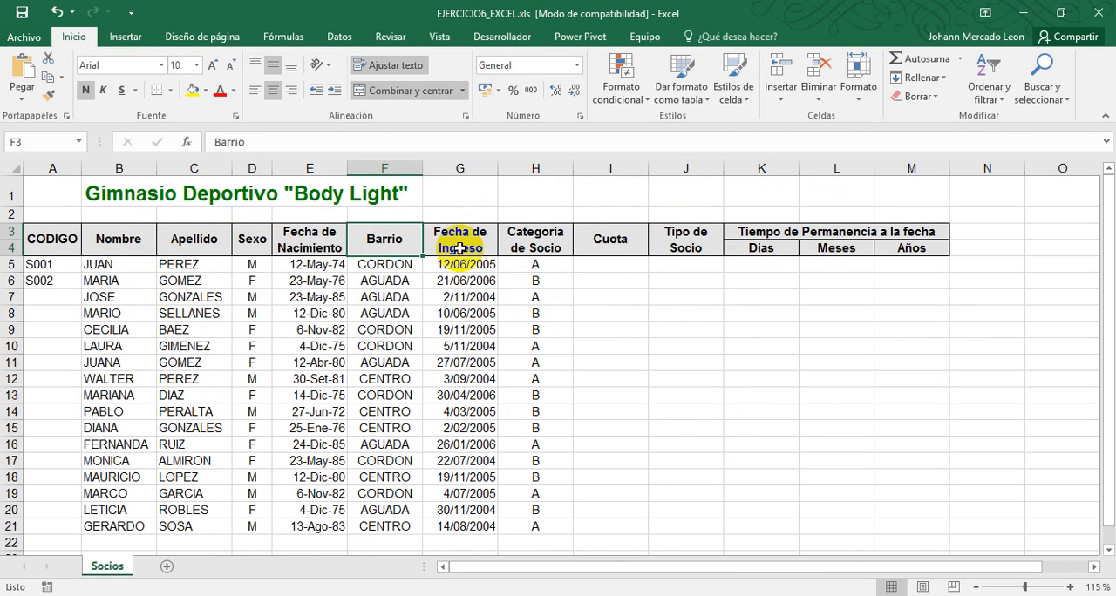
{"action": "left_click_drag", "start_coordinate": [457, 240], "coordinate": [459, 444]}
{"action": "left_click", "coordinate": [123, 188]}
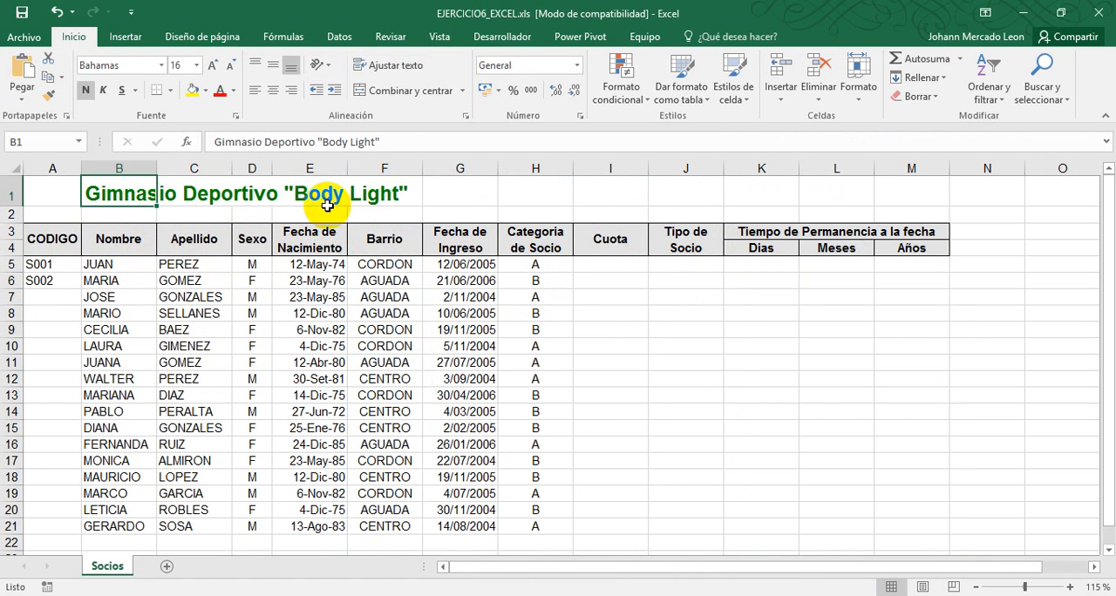
{"action": "left_click", "coordinate": [542, 237]}
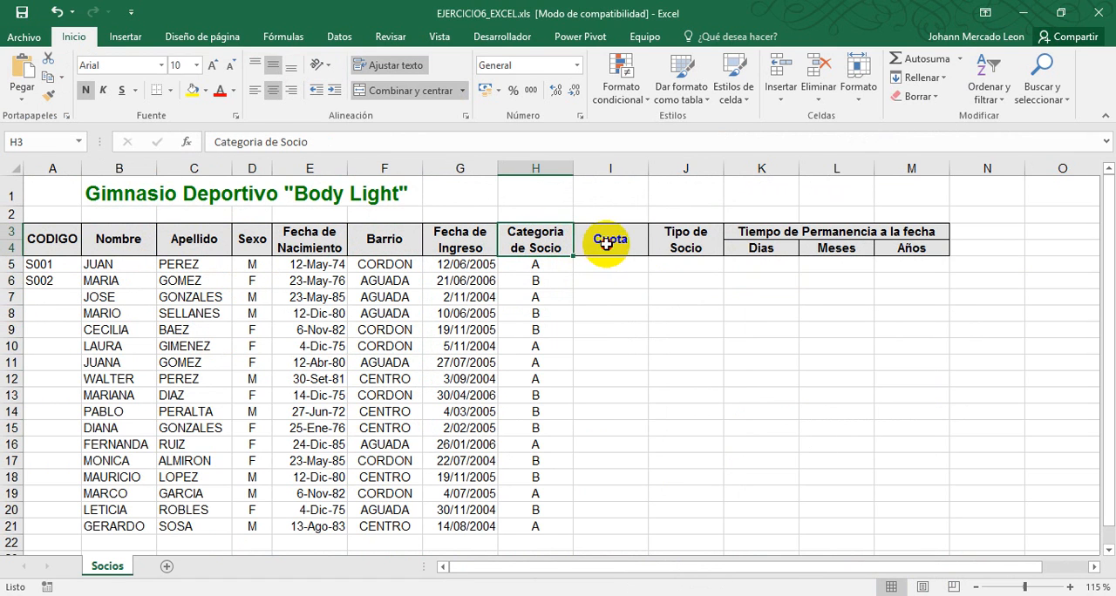
{"action": "left_click_drag", "start_coordinate": [610, 240], "coordinate": [856, 516]}
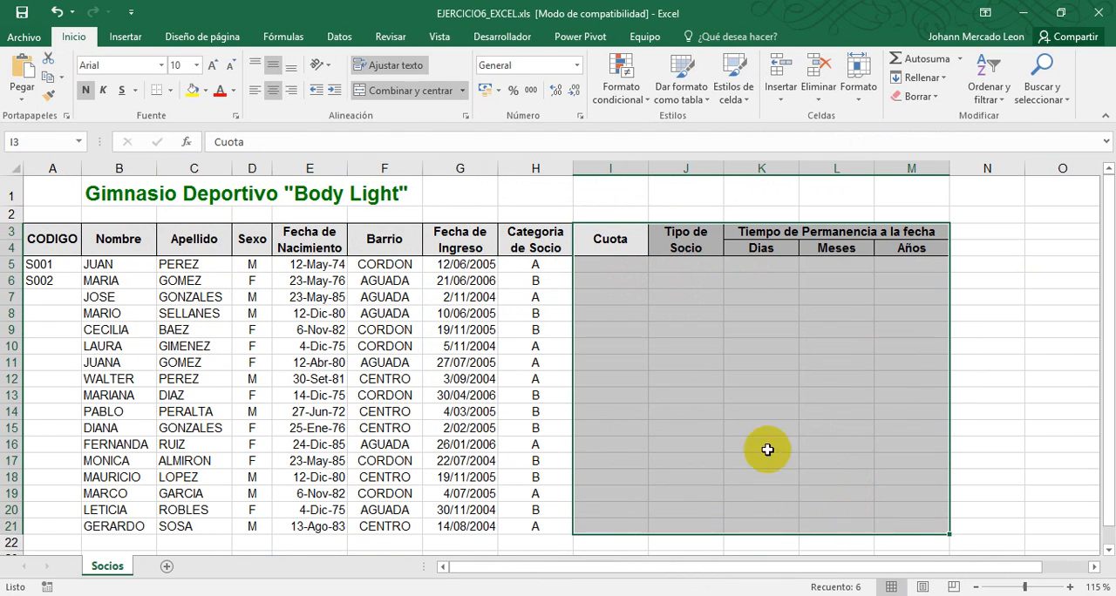
{"action": "left_click", "coordinate": [251, 272]}
{"action": "left_click", "coordinate": [61, 267]}
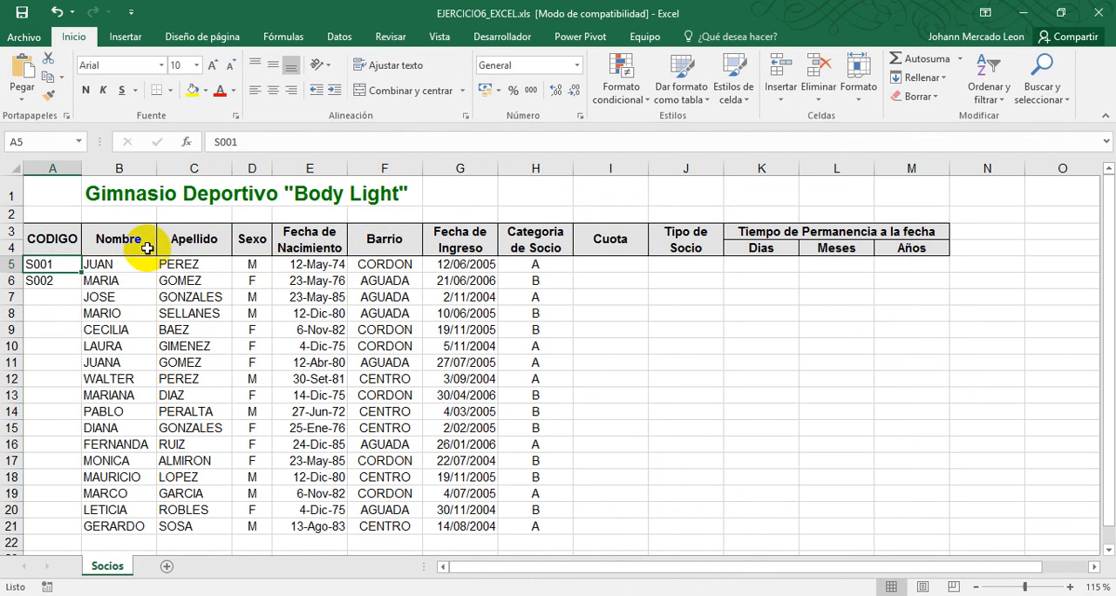
{"action": "left_click", "coordinate": [98, 281]}
Read the exercise PDF's second task about filling in the member codes and return to the workbook
{"action": "key", "text": "alt+Tab"}
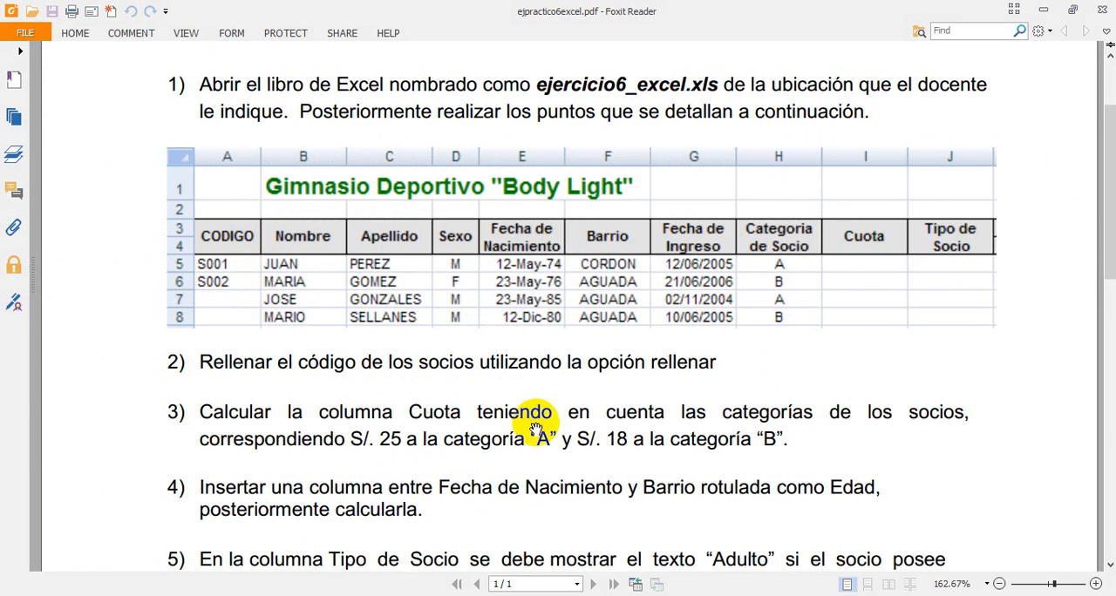
{"action": "mouse_move", "coordinate": [538, 428]}
{"action": "left_mouse_down"}
{"action": "mouse_move", "coordinate": [556, 329]}
{"action": "mouse_move", "coordinate": [252, 274]}
{"action": "left_mouse_up"}
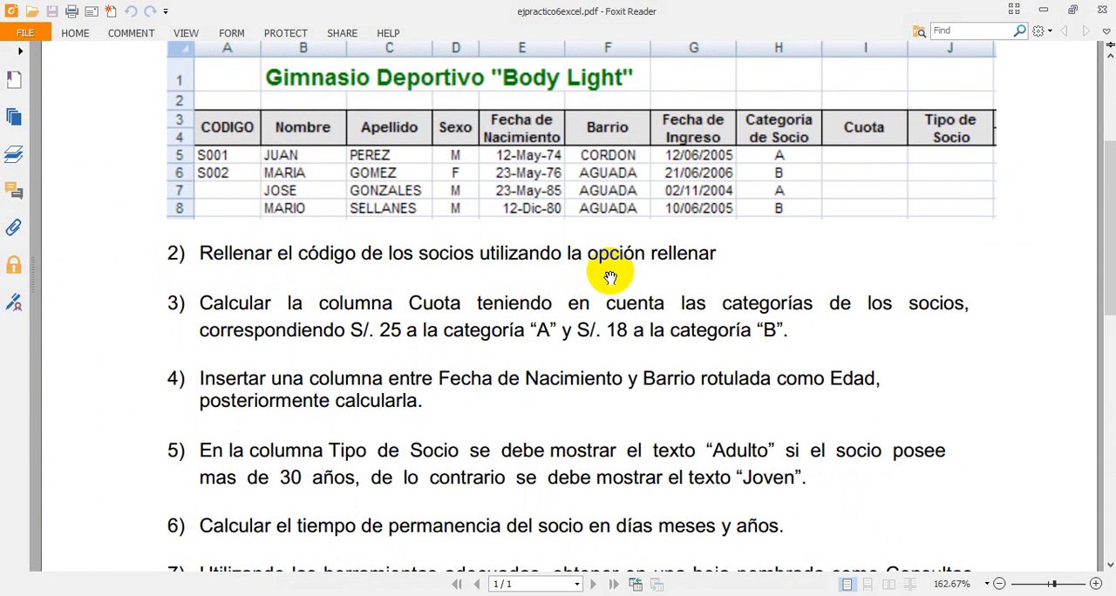
{"action": "key", "text": "alt+Tab"}
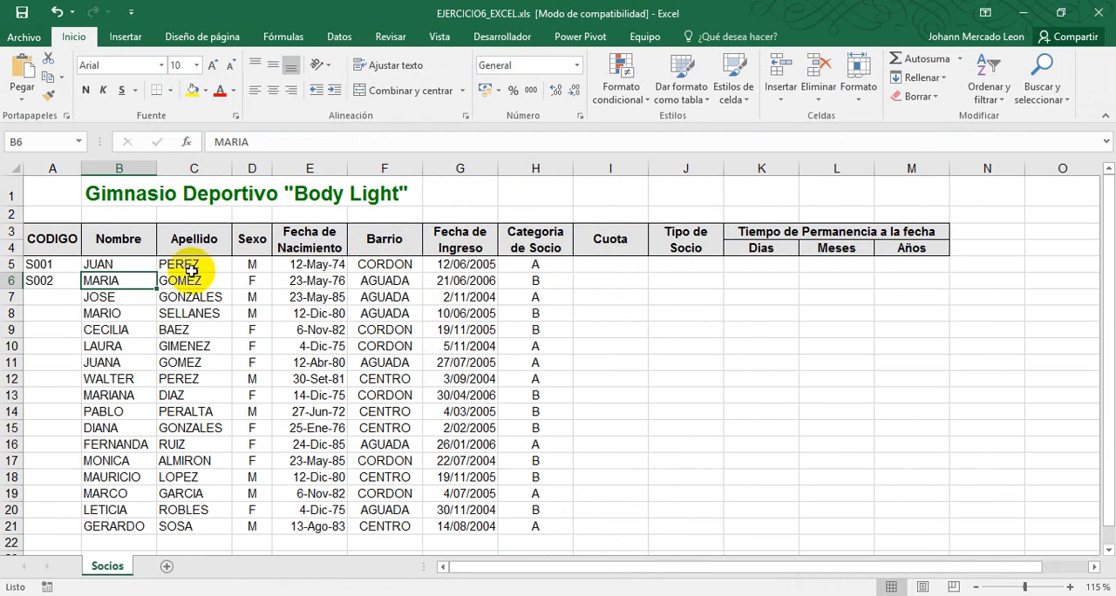
Fill the CODIGO series down from S001 and S002 in A5:A6 through the last member in row 21
{"action": "left_click", "coordinate": [48, 266]}
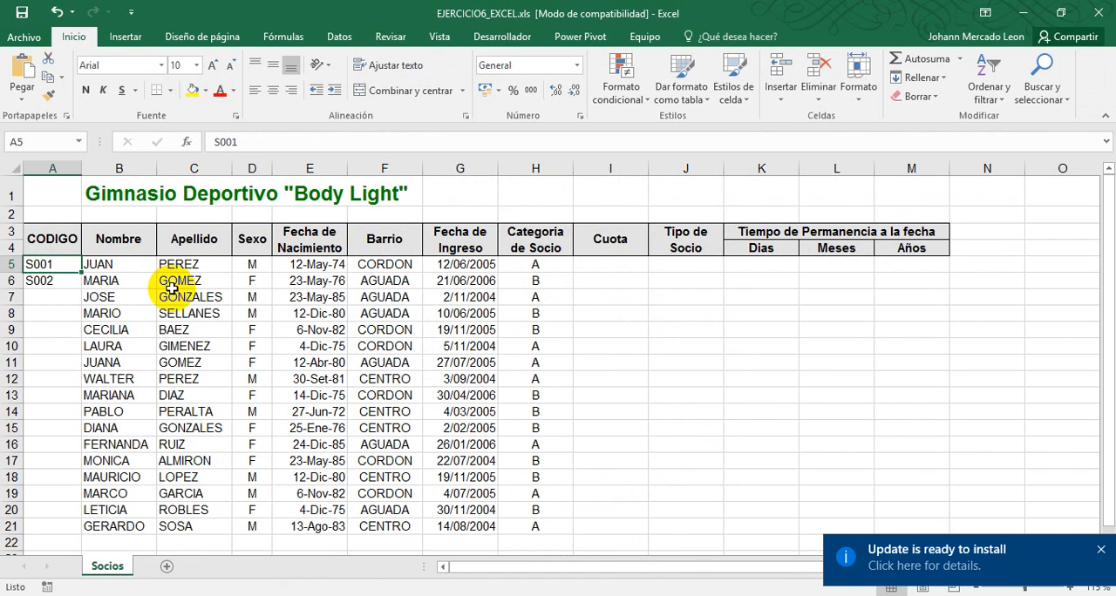
{"action": "left_click_drag", "start_coordinate": [40, 265], "coordinate": [51, 281]}
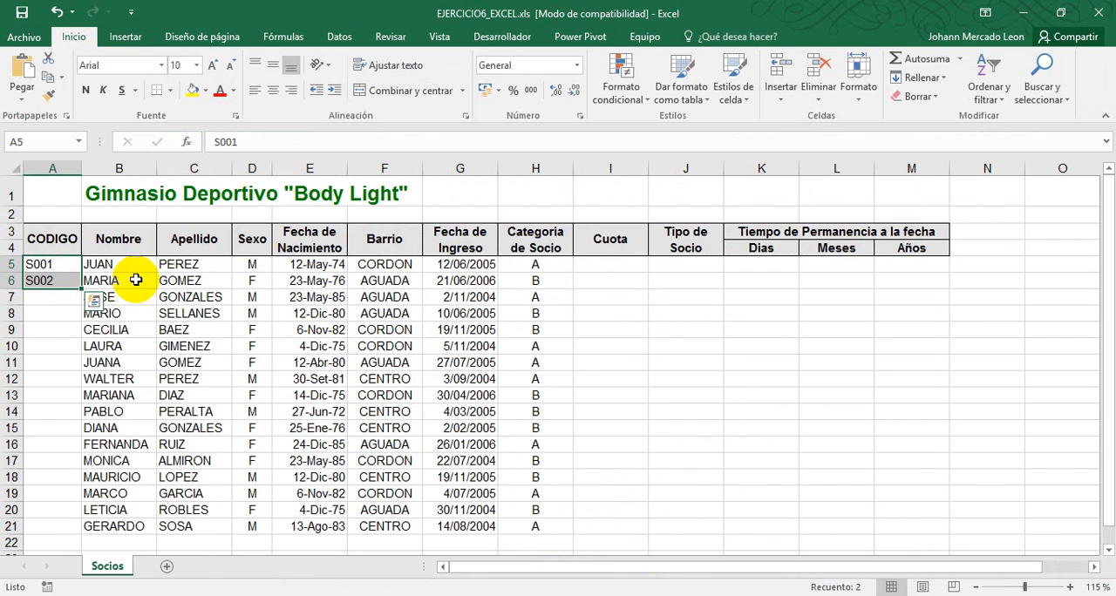
{"action": "left_click", "coordinate": [98, 266]}
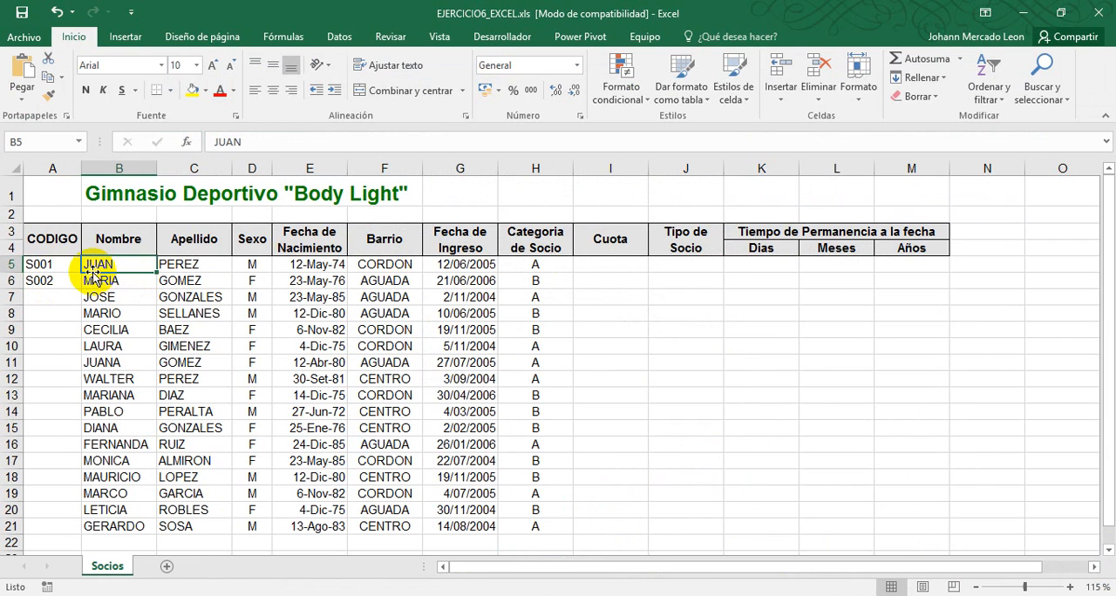
{"action": "left_click", "coordinate": [61, 267]}
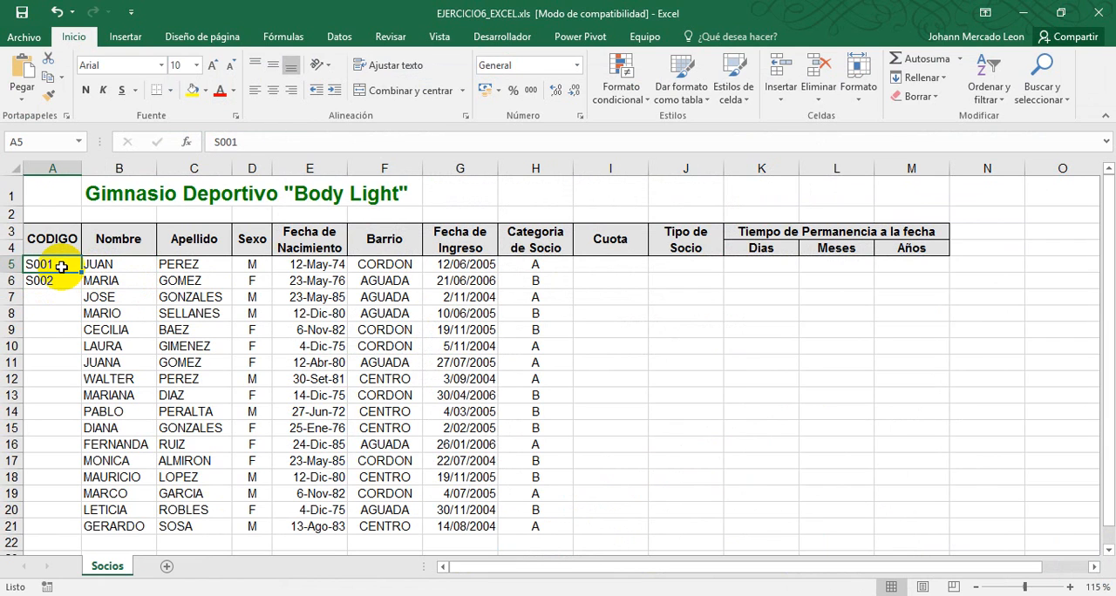
{"action": "left_click", "coordinate": [44, 281]}
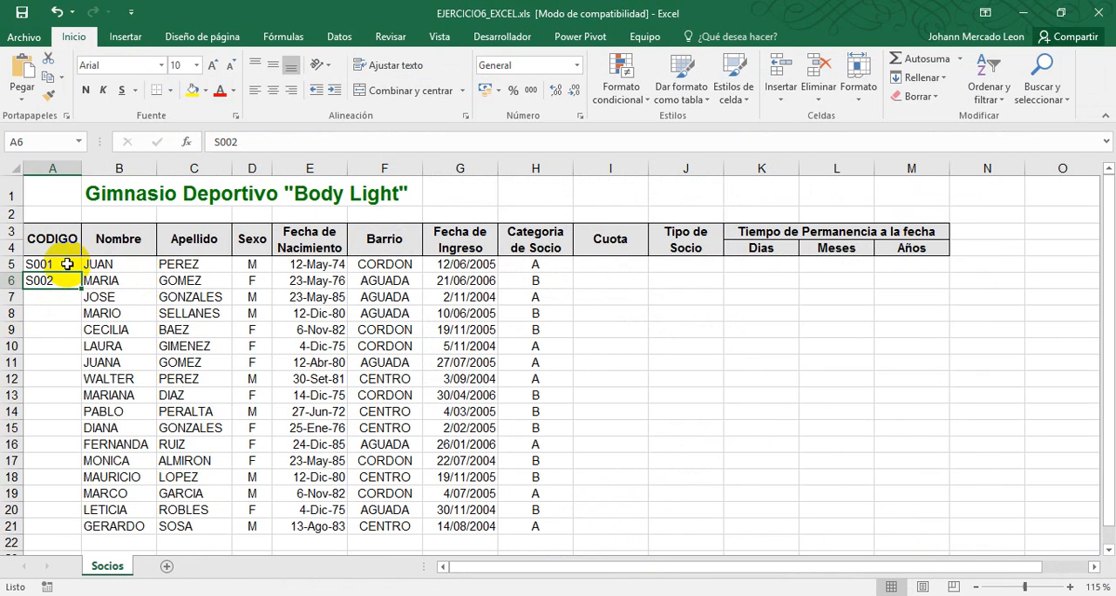
{"action": "left_click_drag", "start_coordinate": [67, 264], "coordinate": [55, 278]}
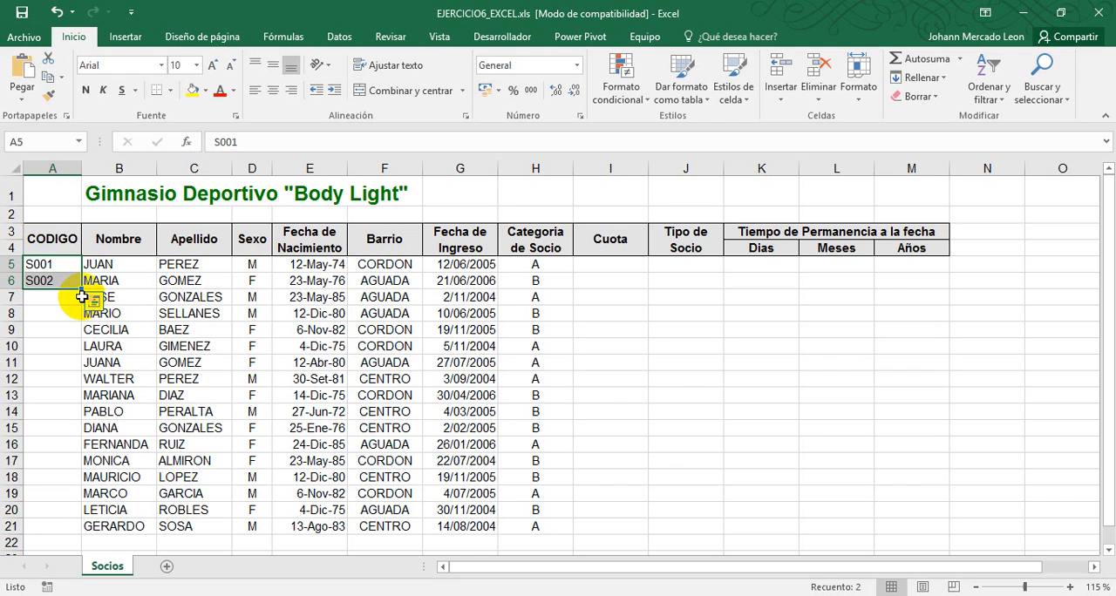
{"action": "double_click", "coordinate": [81, 292]}
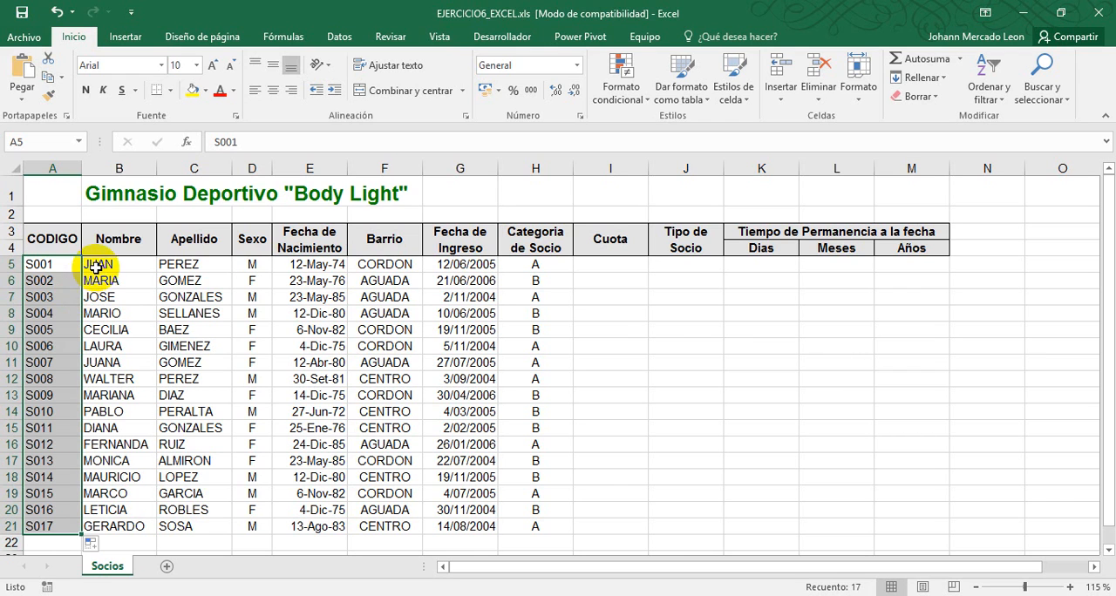
{"action": "left_click", "coordinate": [95, 265]}
Read the exercise PDF's third task about the Cuota column and review the members' categories in H5:H21 of the workbook
{"action": "key", "text": "alt+Tab"}
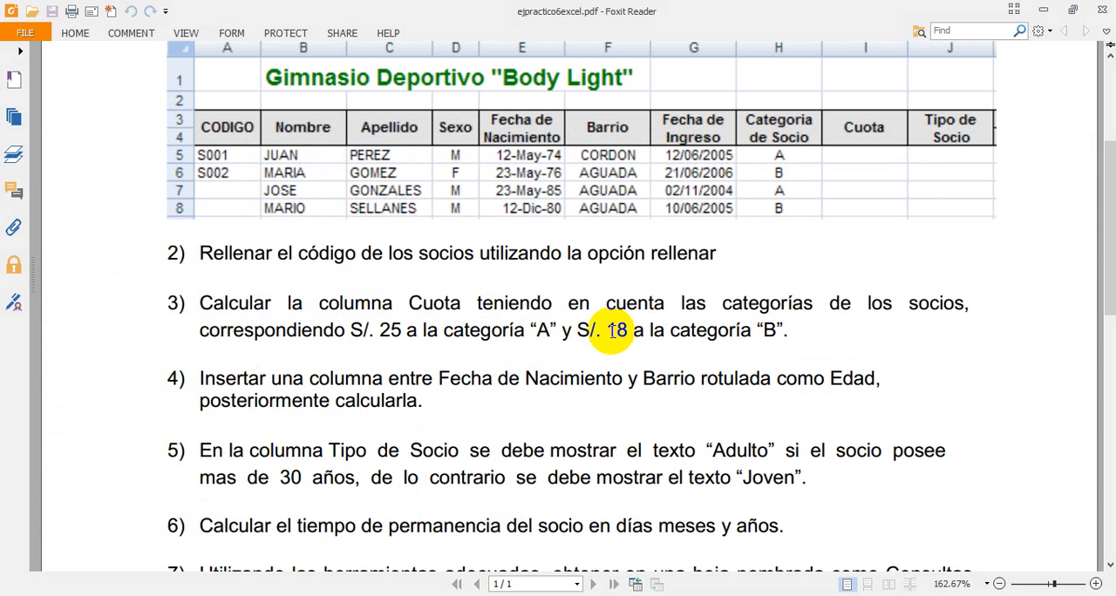
{"action": "key", "text": "alt+Tab"}
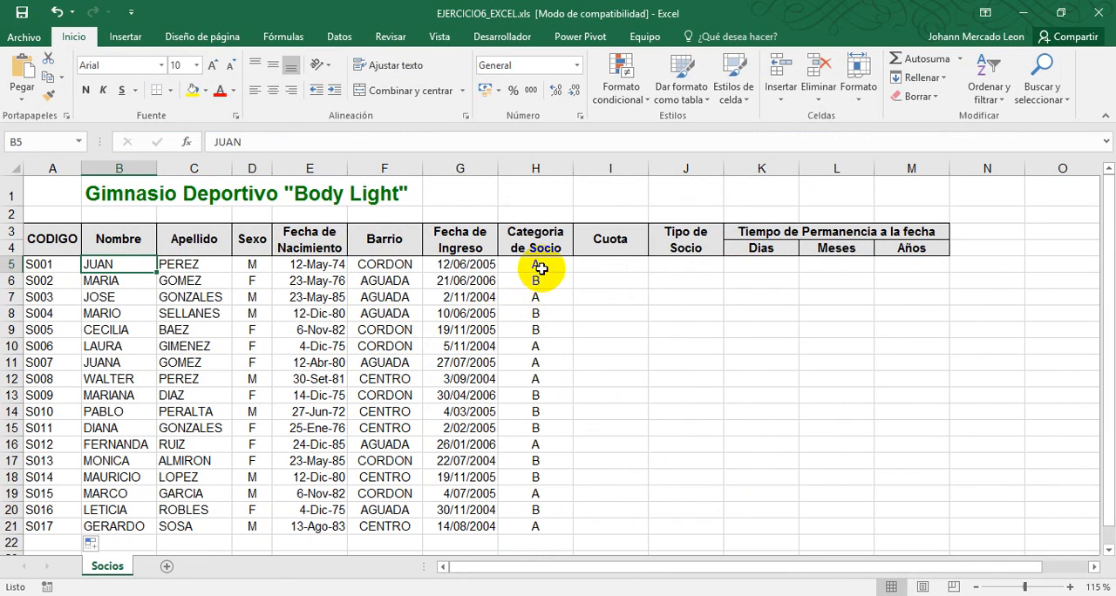
{"action": "left_click_drag", "start_coordinate": [540, 268], "coordinate": [536, 527]}
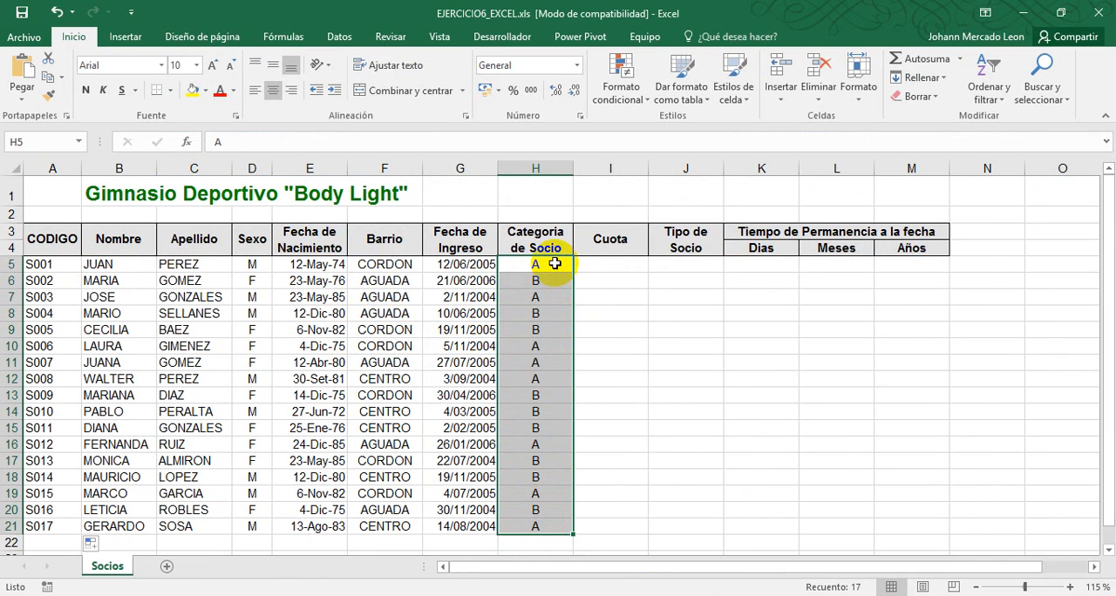
Begin an SI formula in I5, the first Cuota cell, with the logical test H5="A"
{"action": "left_click", "coordinate": [591, 264]}
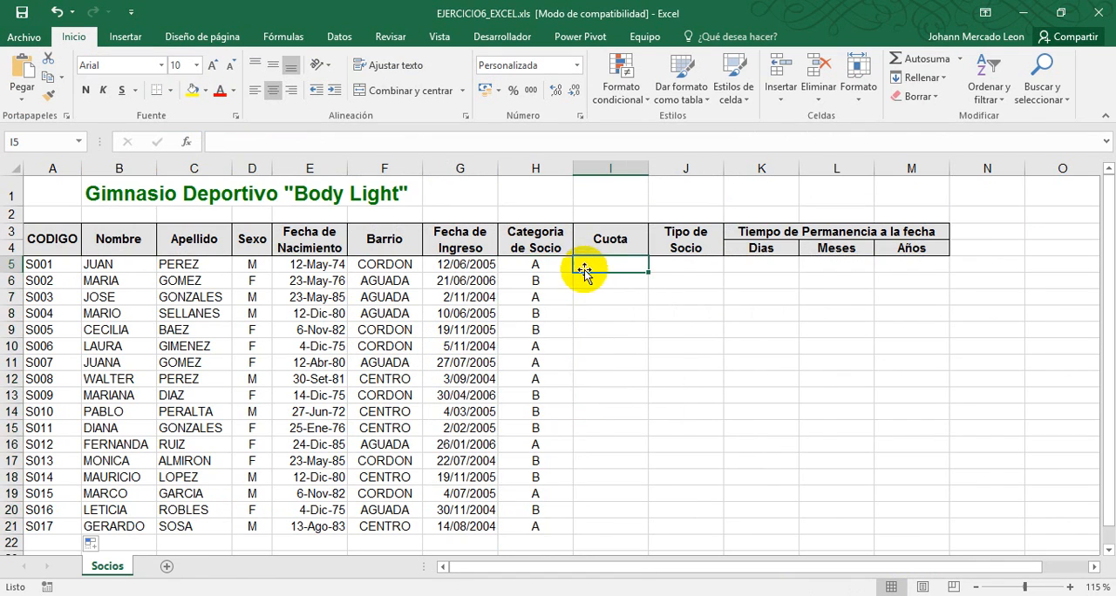
{"action": "key", "text": "alt+Tab"}
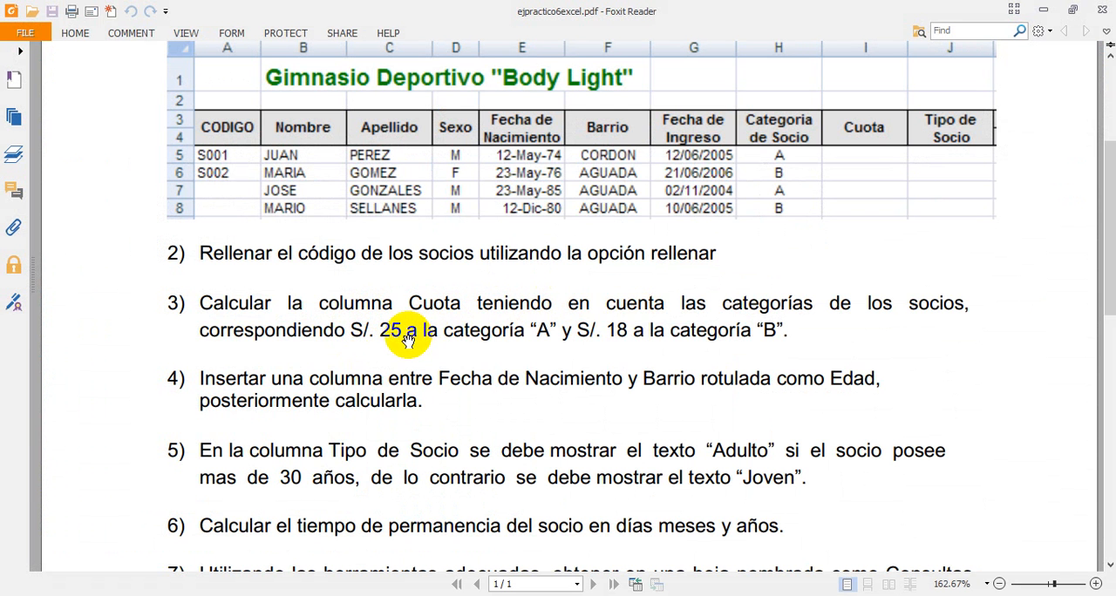
{"action": "key", "text": "alt+Tab"}
{"action": "type", "text": "=SI("}
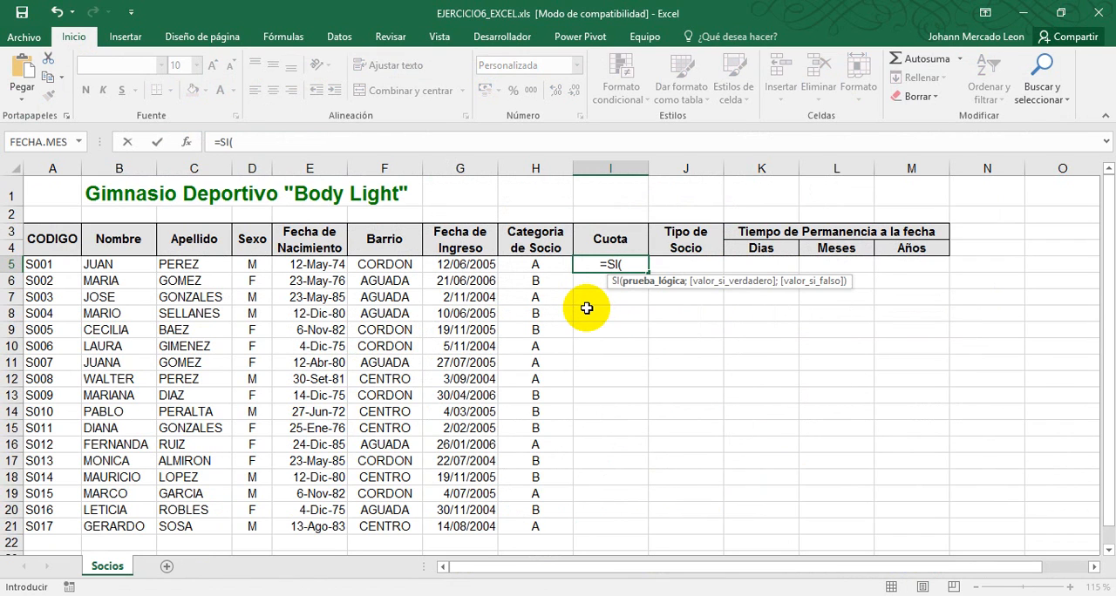
{"action": "left_click", "coordinate": [551, 265]}
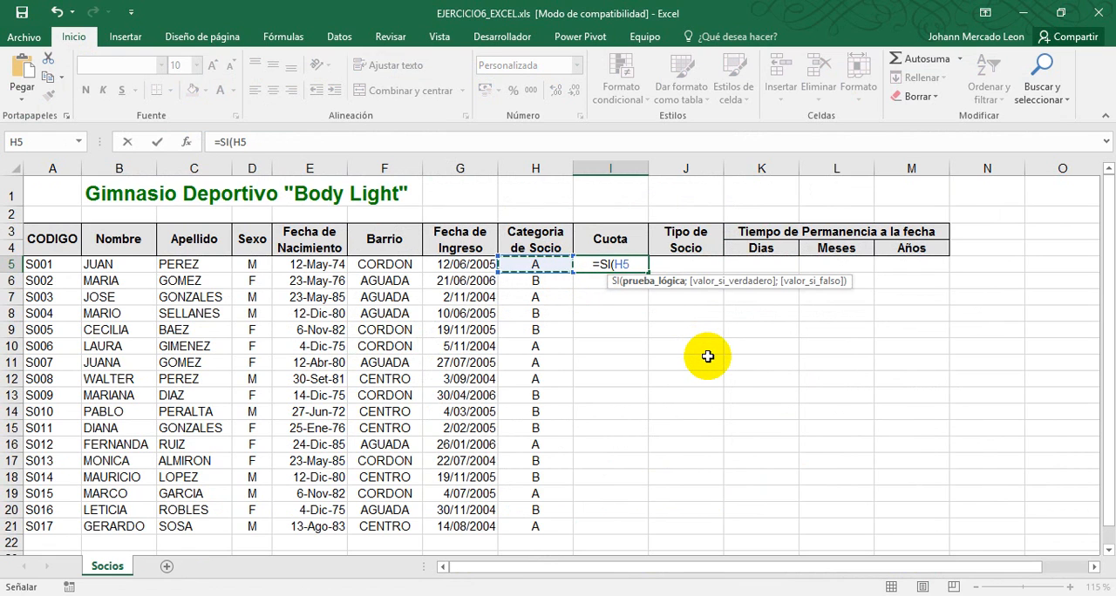
{"action": "type", "text": "=\"a"}
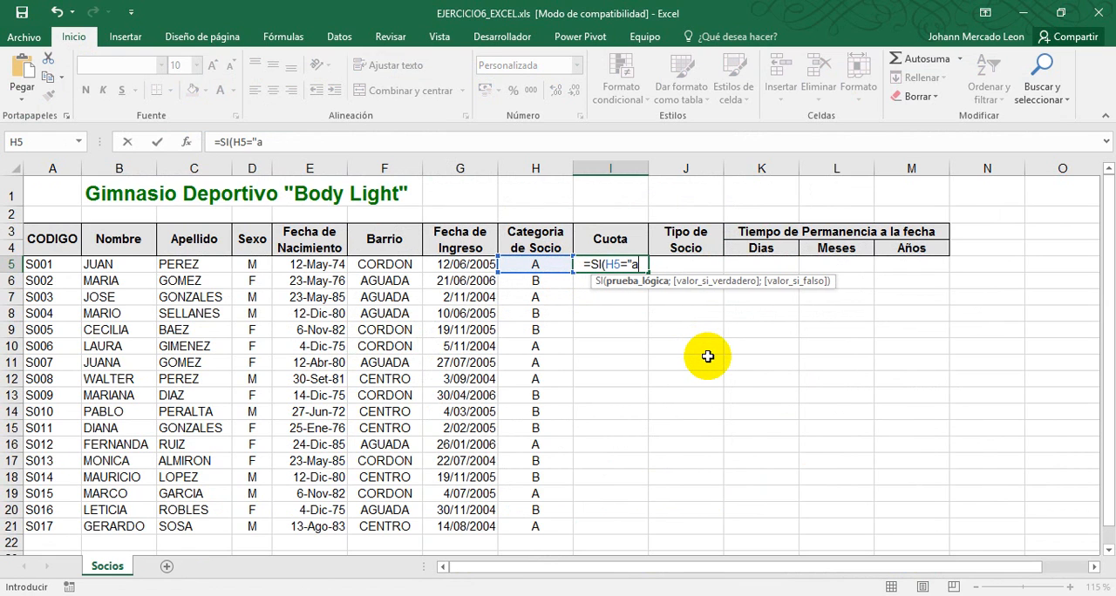
{"action": "key", "text": "BackSpace"}
{"action": "type", "text": "a"}
{"action": "key", "text": "BackSpace"}
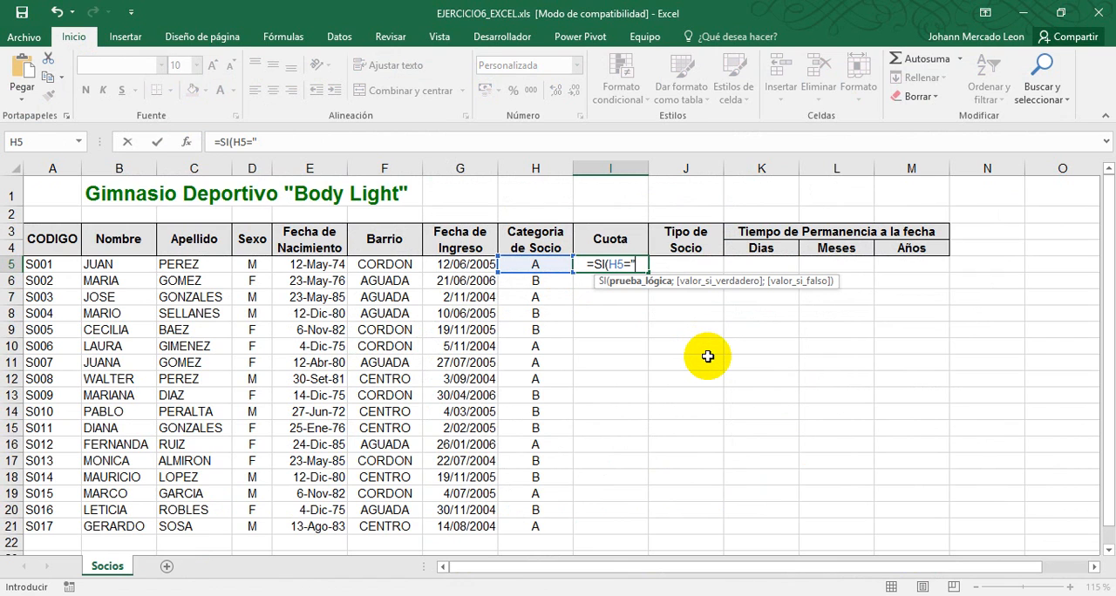
{"action": "type", "text": "A\""}
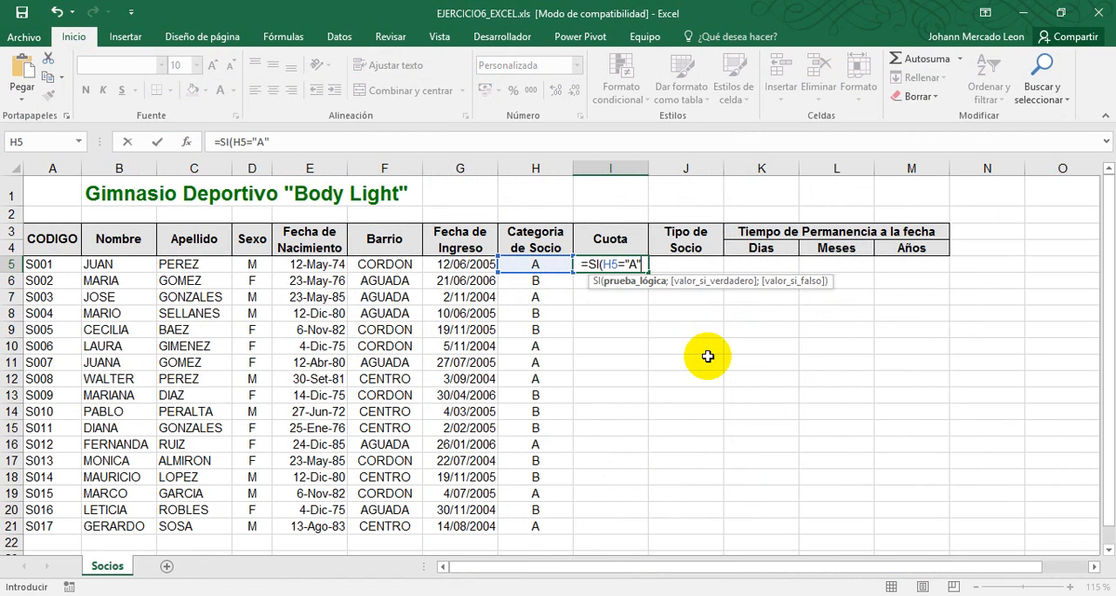
{"action": "type", "text": ";"}
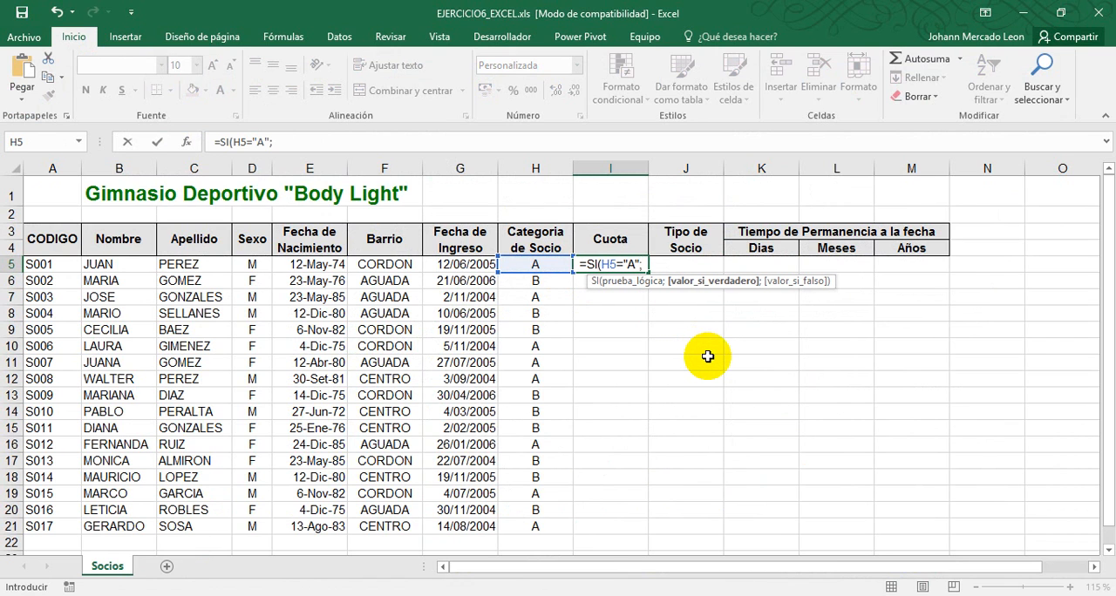
Complete the I5 formula as =SI(H5="A";25;18), taking the fees for categories A and B from the exercise PDF
{"action": "key", "text": "alt+Tab"}
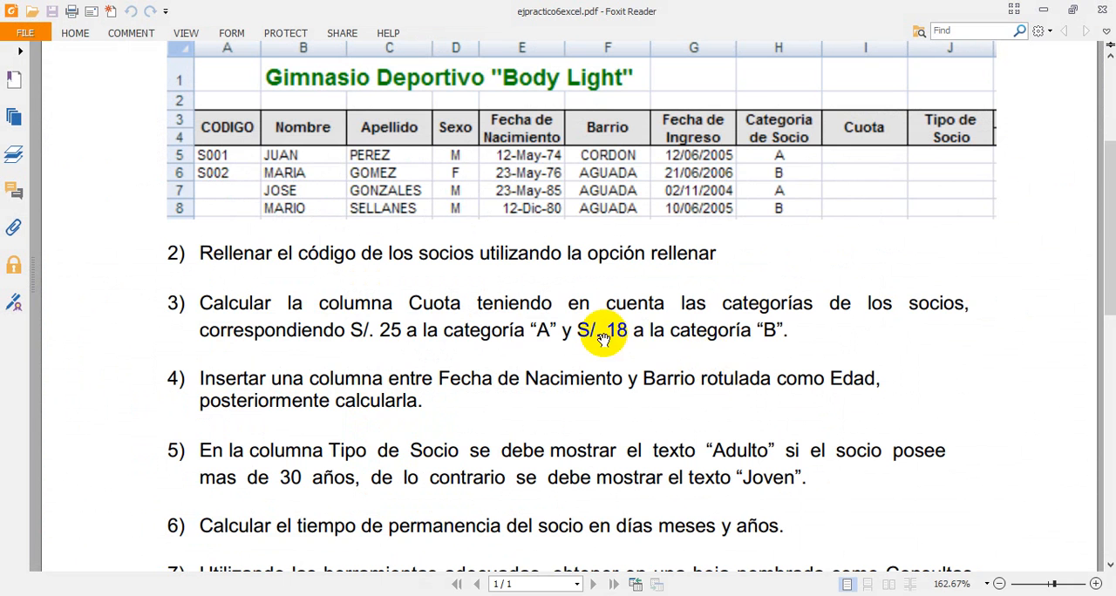
{"action": "key", "text": "alt+Tab"}
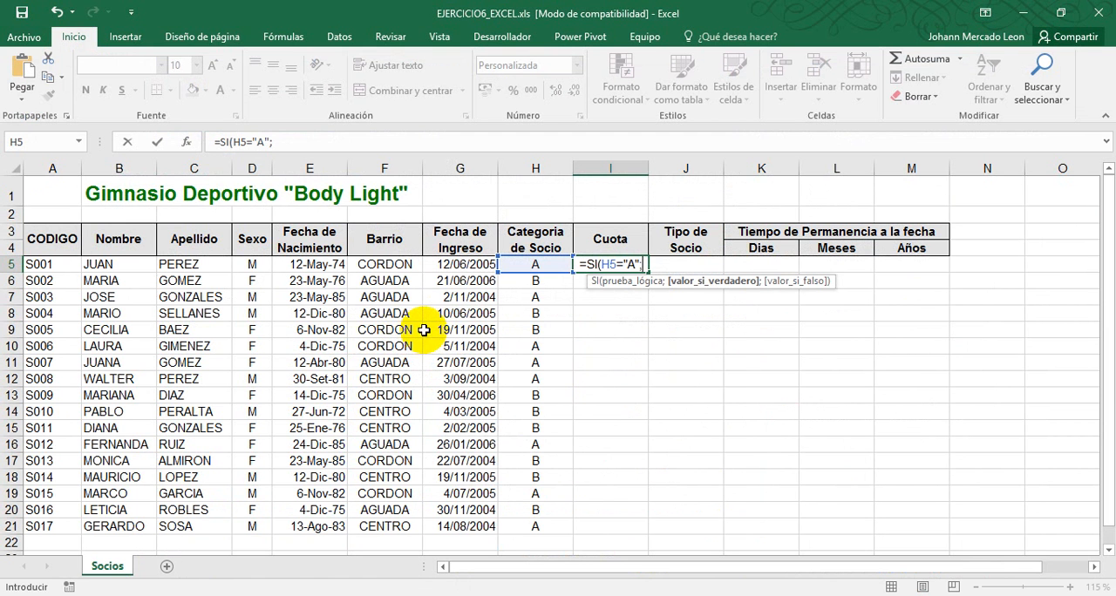
{"action": "type", "text": "25"}
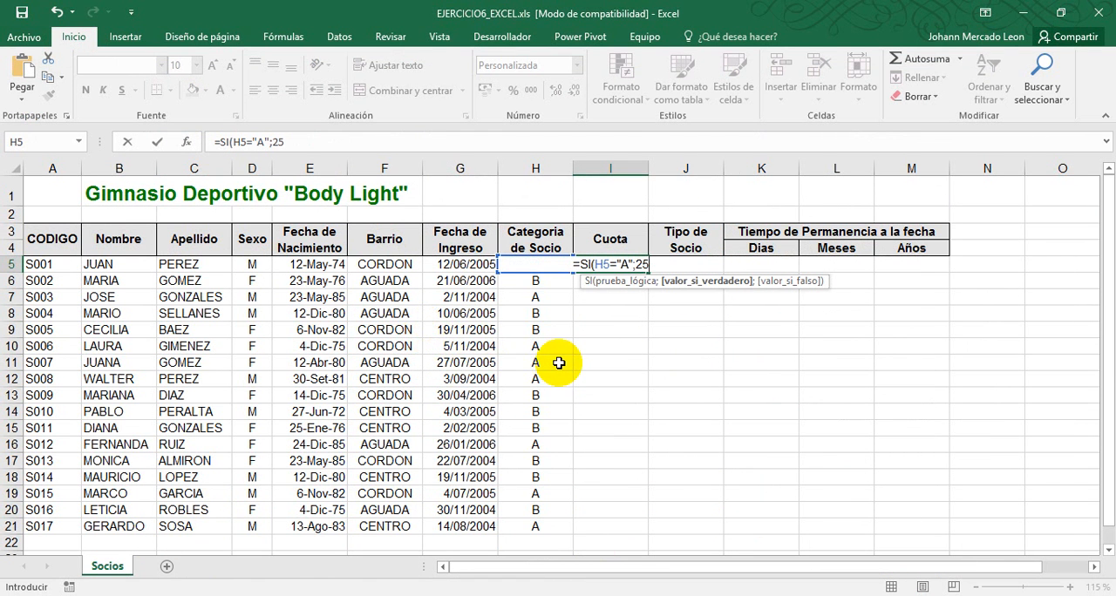
{"action": "type", "text": ";"}
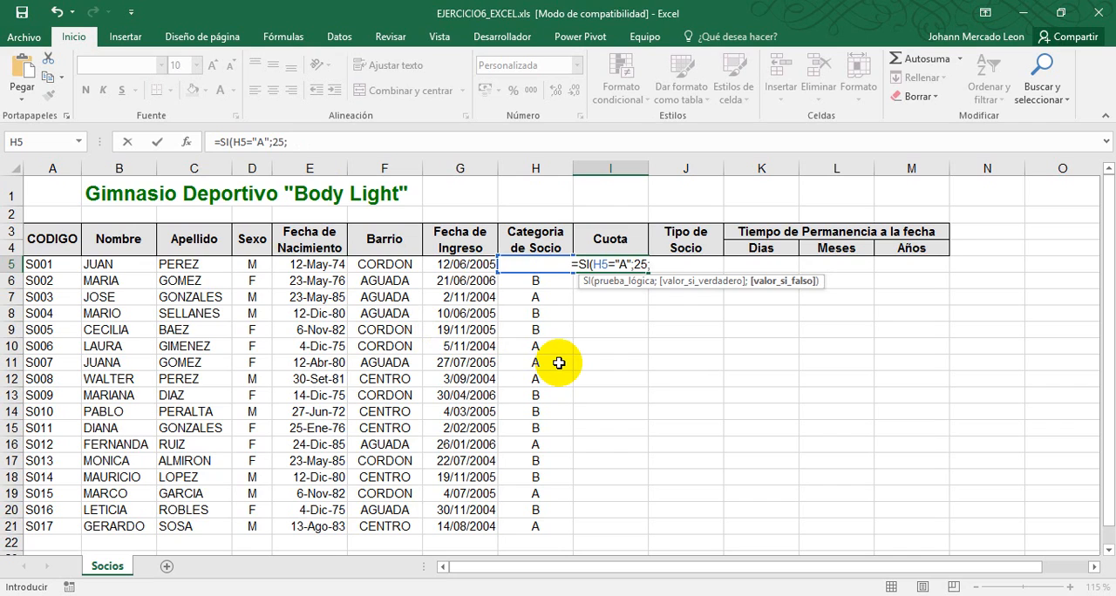
{"action": "key", "text": "alt+Tab"}
{"action": "key", "text": "alt+Tab"}
{"action": "type", "text": "18"}
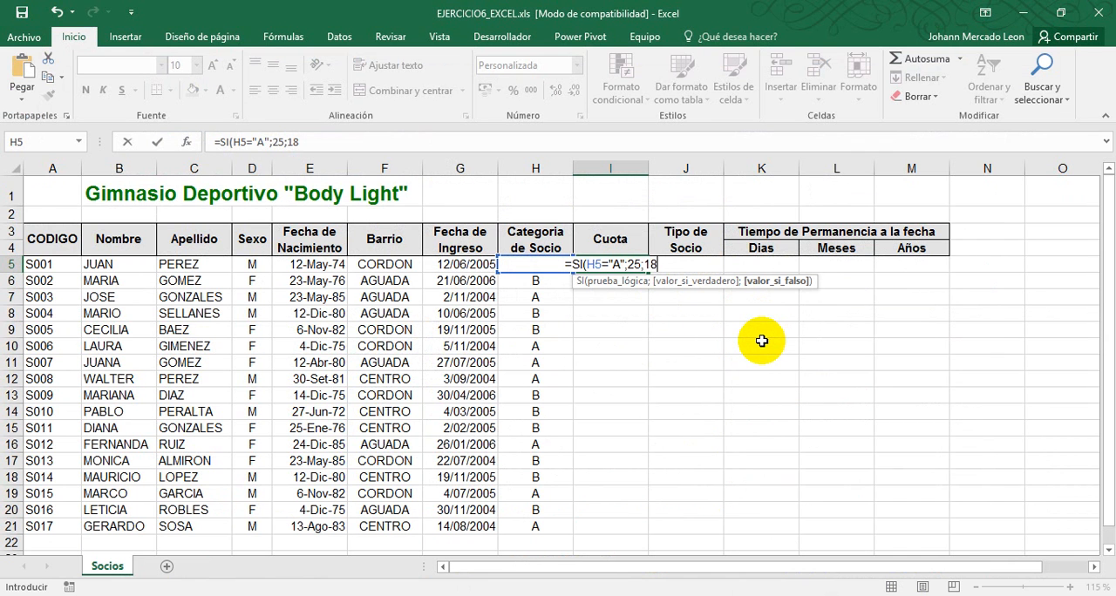
{"action": "type", "text": ")"}
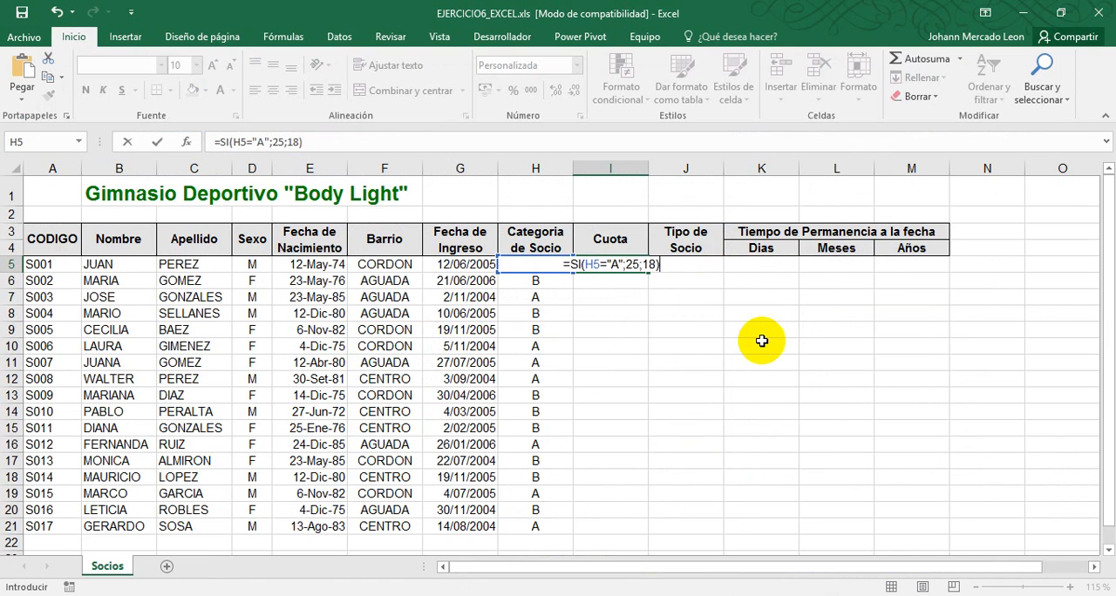
{"action": "key", "text": "Return"}
Fill the Cuota formula from I5 down through I21 and check the fees against the categories in rows 6 to 8
{"action": "left_click", "coordinate": [616, 265]}
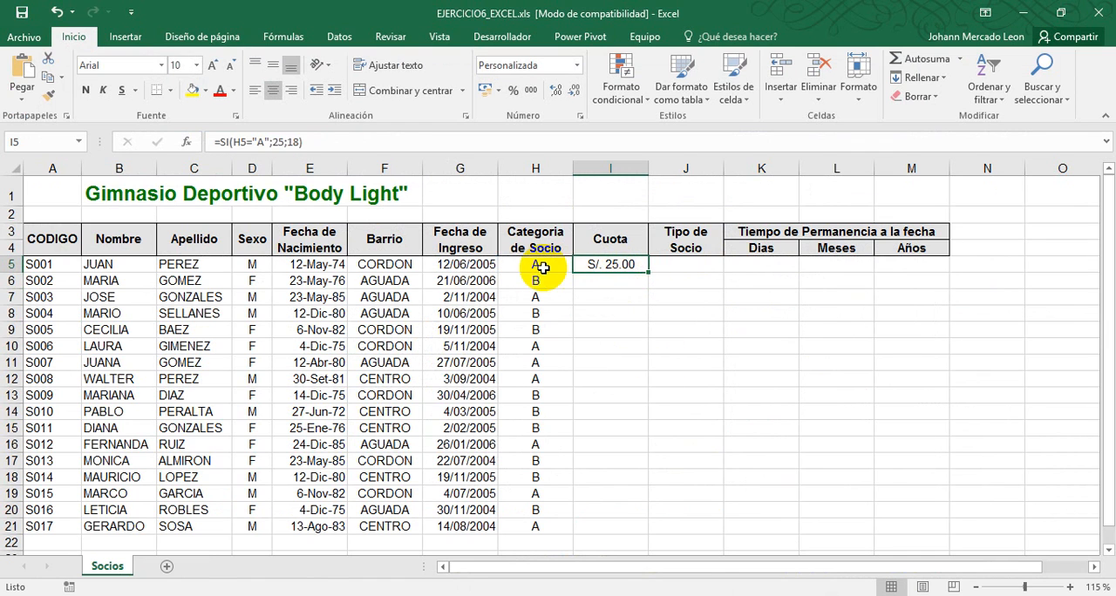
{"action": "double_click", "coordinate": [649, 271]}
{"action": "left_click", "coordinate": [582, 281]}
{"action": "left_click", "coordinate": [553, 282]}
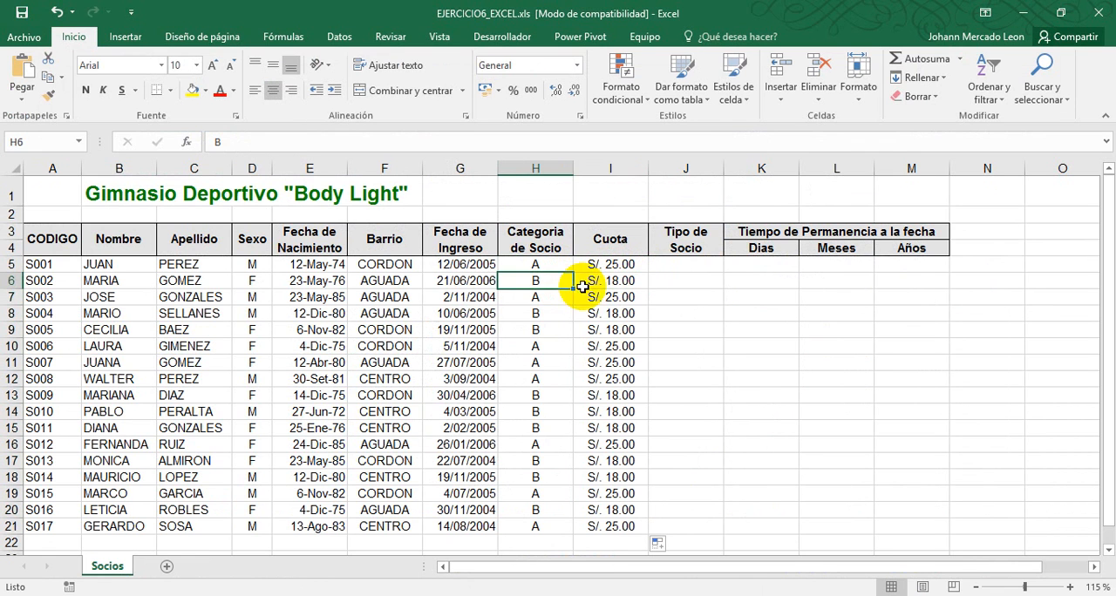
{"action": "left_click", "coordinate": [598, 296]}
{"action": "left_click", "coordinate": [554, 298]}
{"action": "left_click", "coordinate": [600, 312]}
{"action": "left_click", "coordinate": [539, 313]}
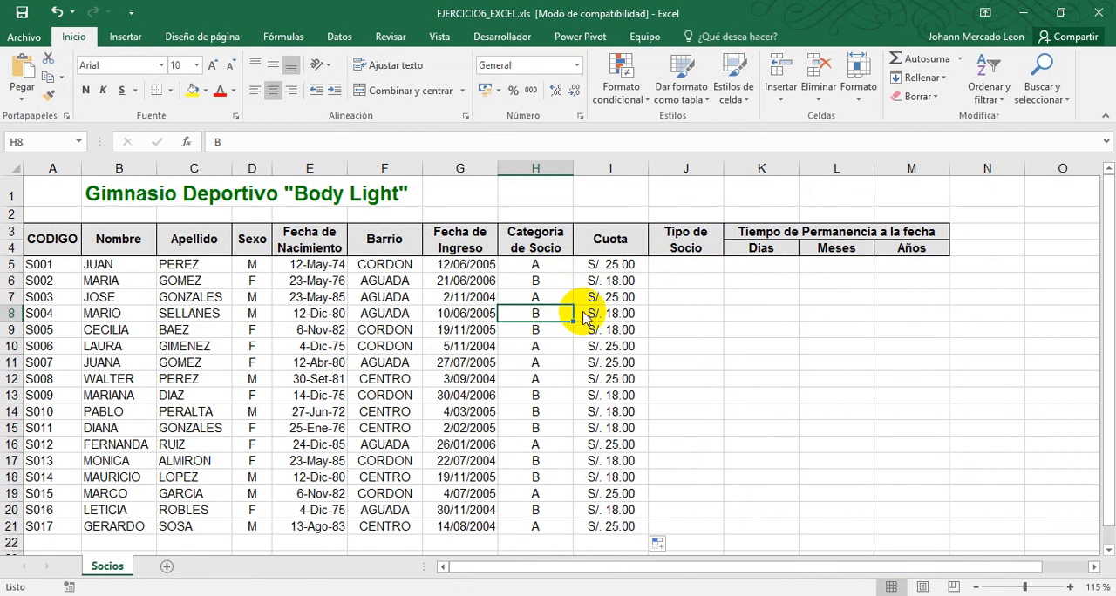
Read the exercise PDF's fourth task and insert a blank column between Fecha de Nacimiento and Barrio in the workbook
{"action": "key", "text": "alt+Tab"}
{"action": "left_click_drag", "start_coordinate": [678, 395], "coordinate": [725, 274]}
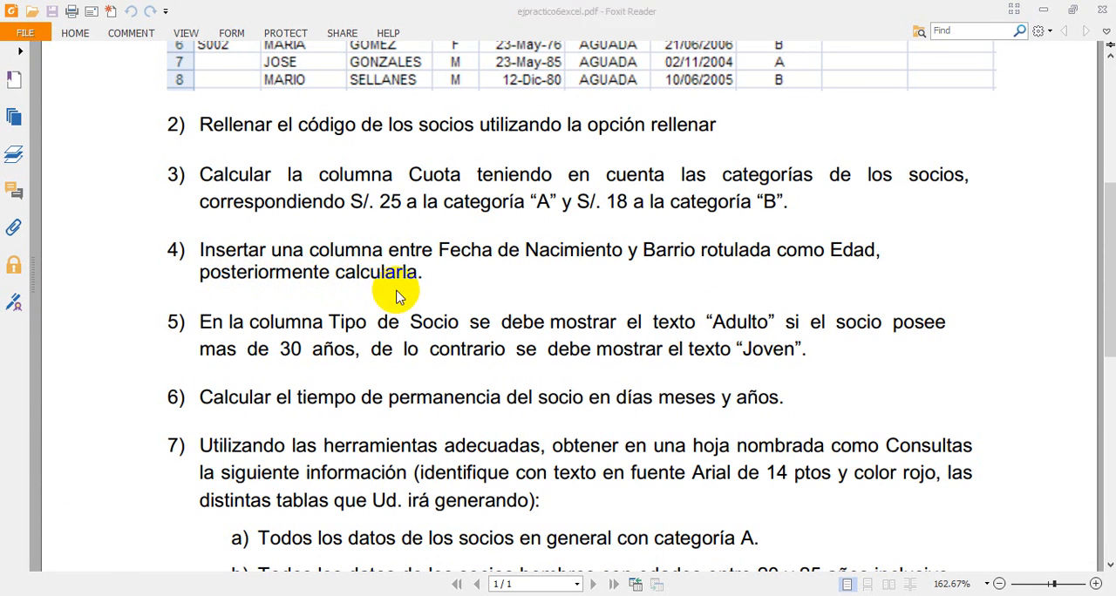
{"action": "key", "text": "alt+Tab"}
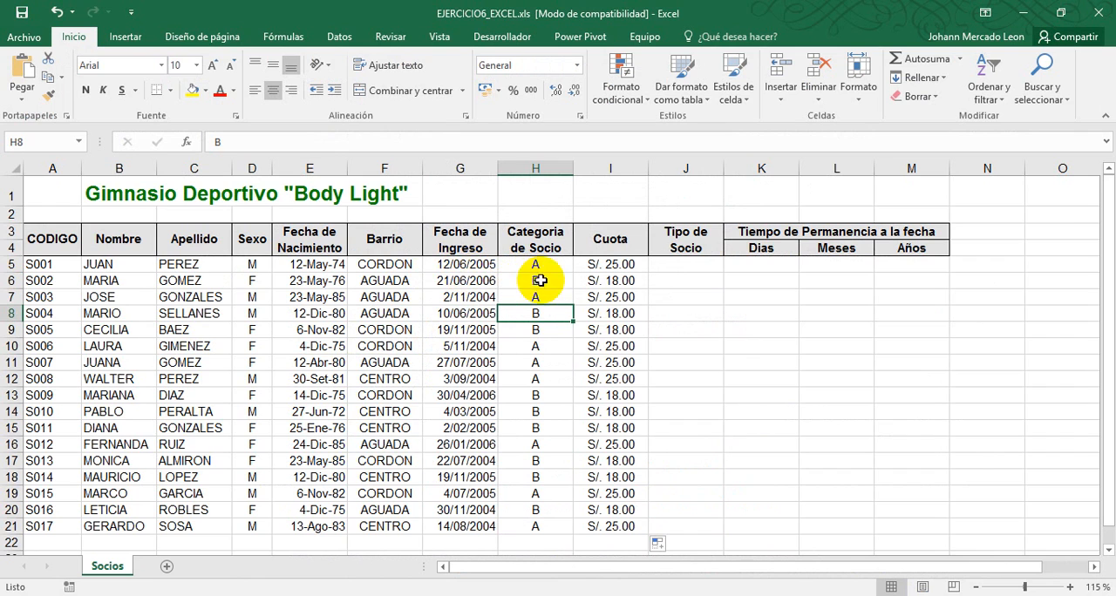
{"action": "left_click", "coordinate": [321, 266]}
{"action": "left_click", "coordinate": [366, 265]}
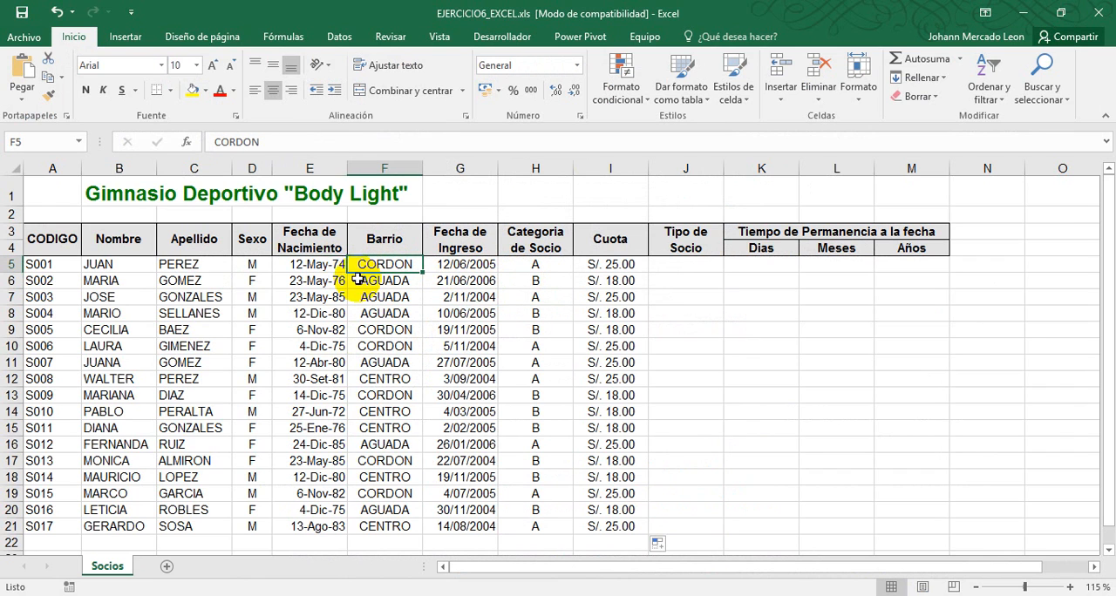
{"action": "left_click", "coordinate": [369, 168]}
{"action": "right_click", "coordinate": [373, 172]}
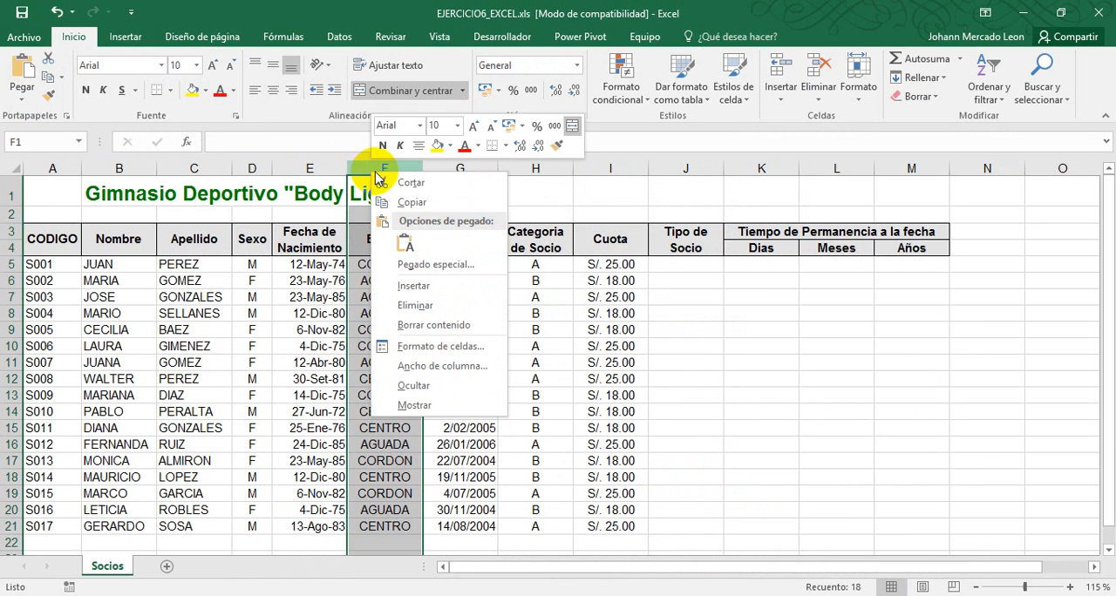
{"action": "left_click", "coordinate": [434, 288]}
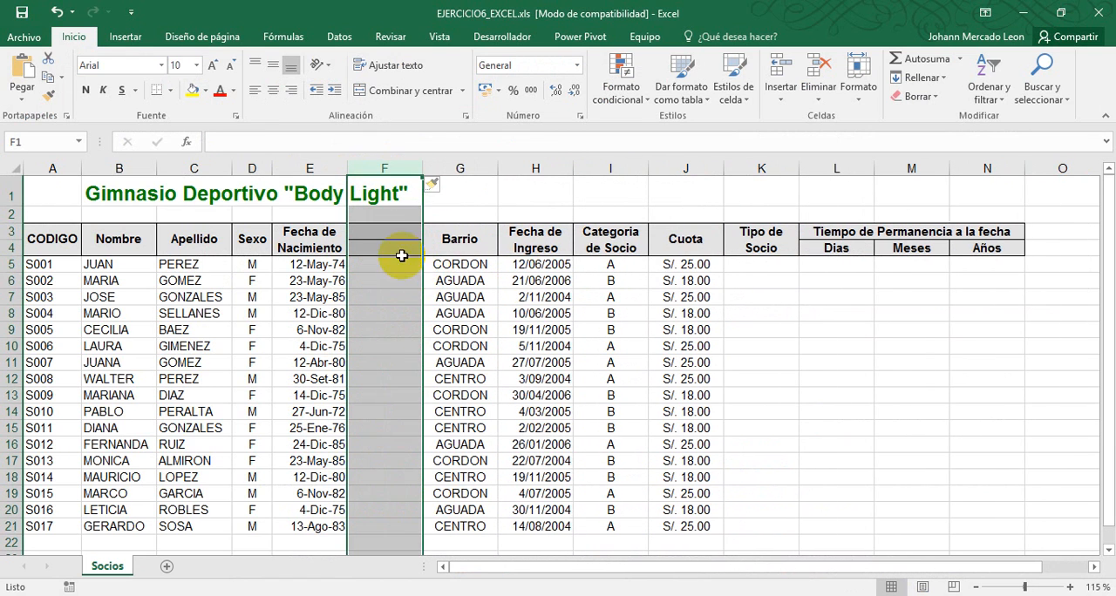
Merge and center header cells F3:F4 of the new column and label them Edad
{"action": "left_click", "coordinate": [392, 238]}
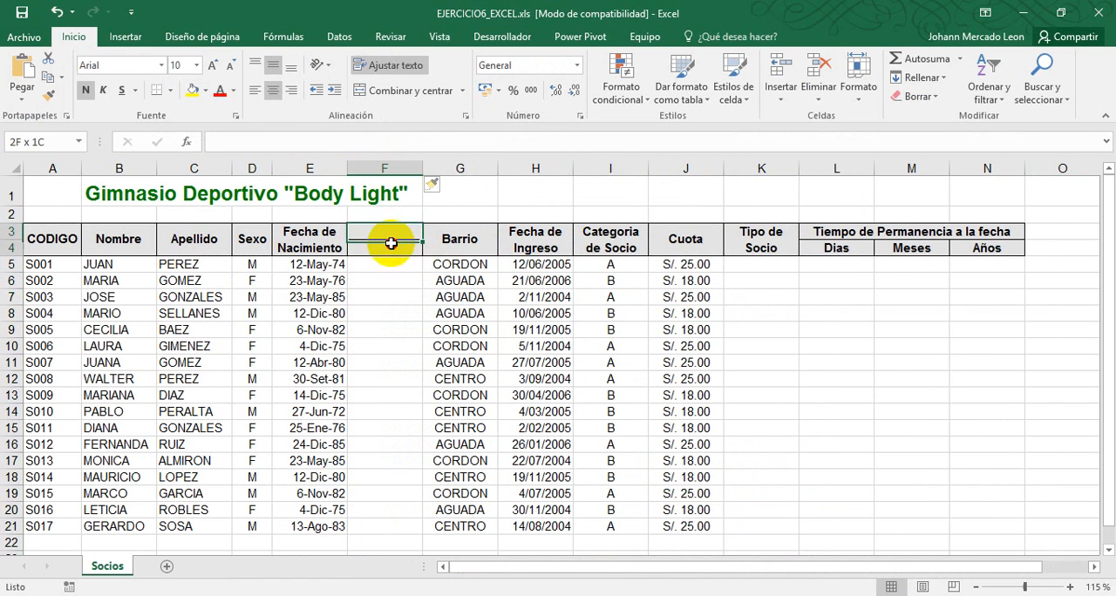
{"action": "left_click_drag", "start_coordinate": [374, 231], "coordinate": [377, 245]}
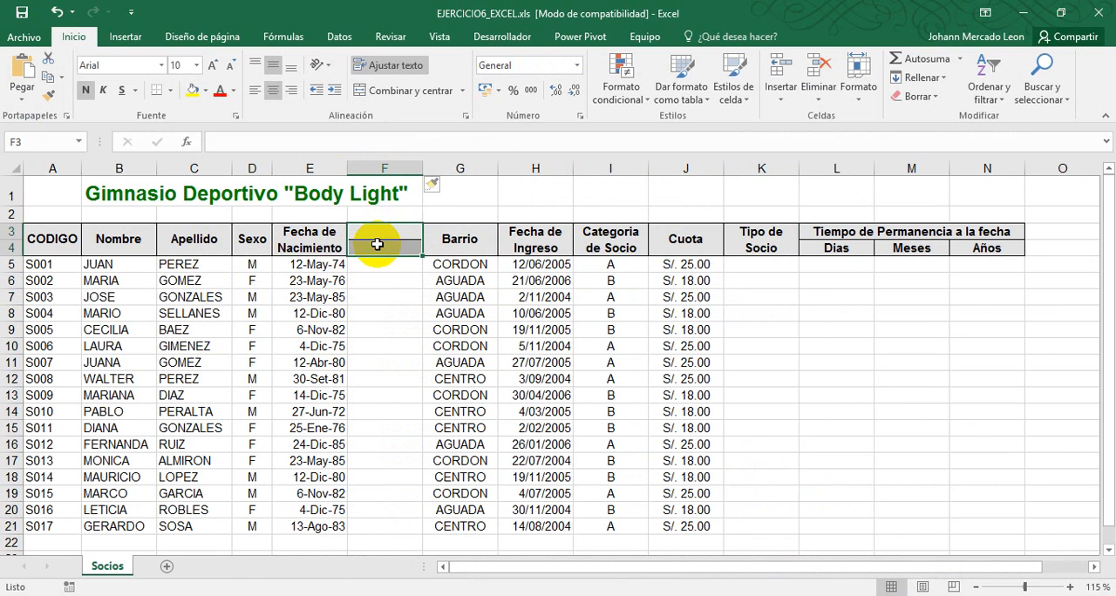
{"action": "left_click", "coordinate": [410, 96]}
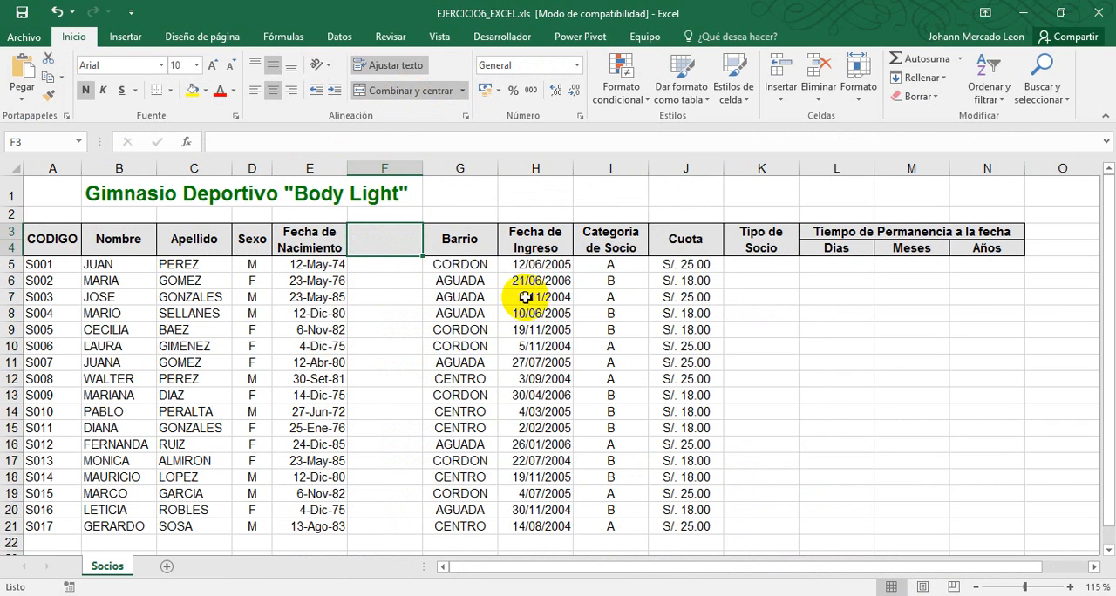
{"action": "type", "text": "Edad"}
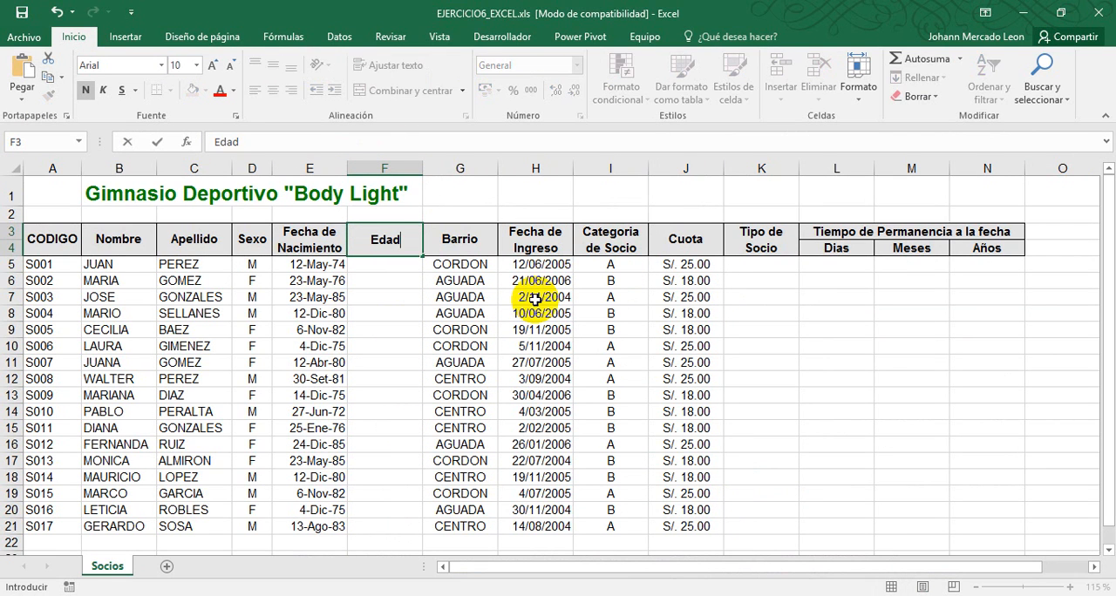
{"action": "key", "text": "Return"}
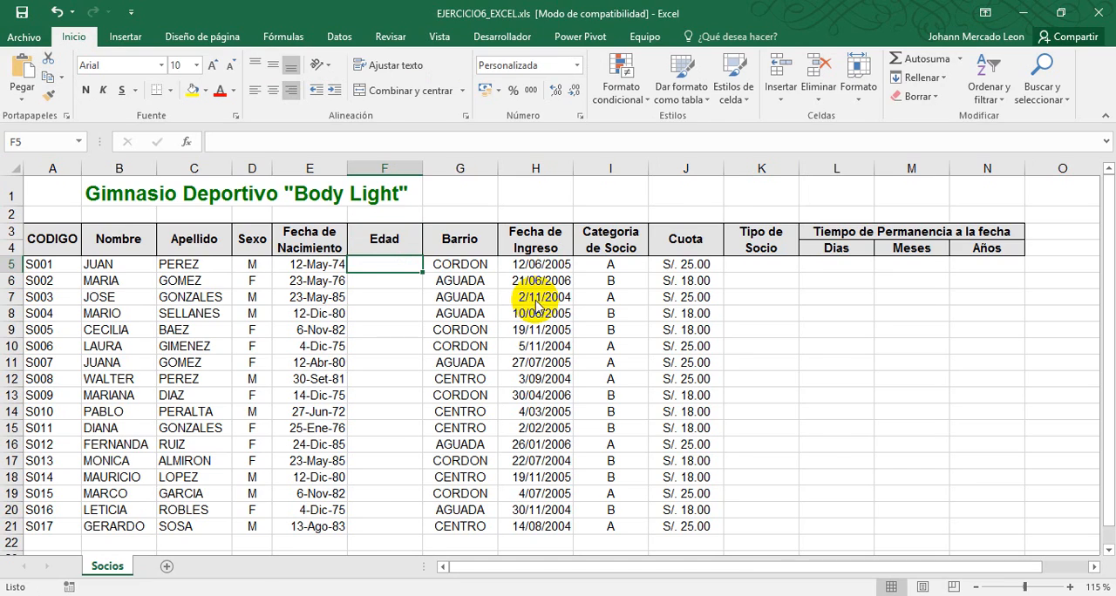
Recheck the exercise PDF and enter =HOY()-E5 in F5 to subtract the first member's birth date from today
{"action": "key", "text": "alt+Tab"}
{"action": "key", "text": "alt+Tab"}
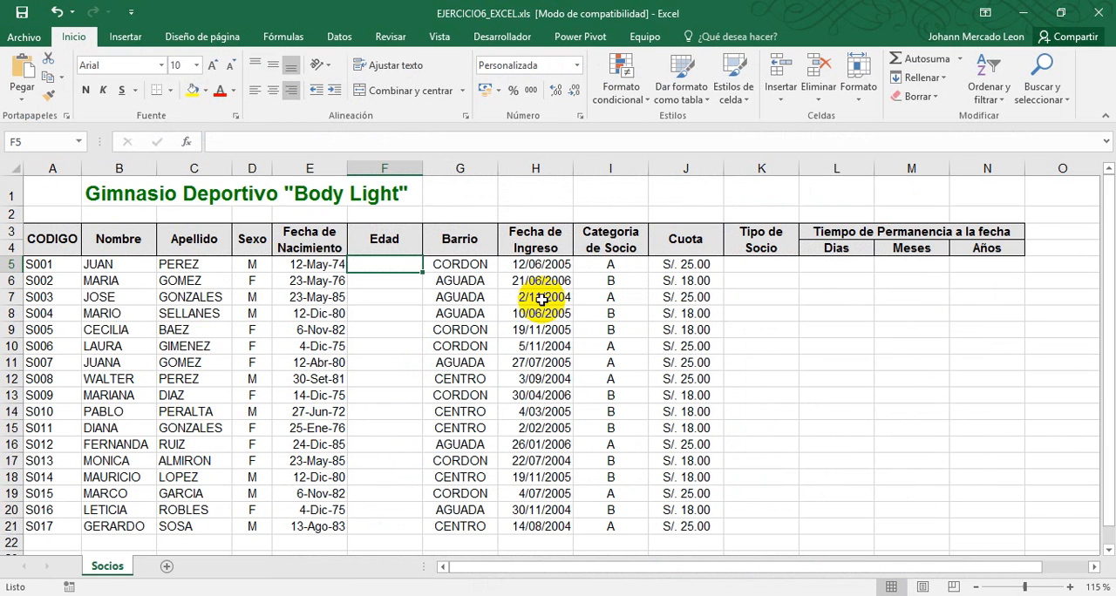
{"action": "type", "text": "="}
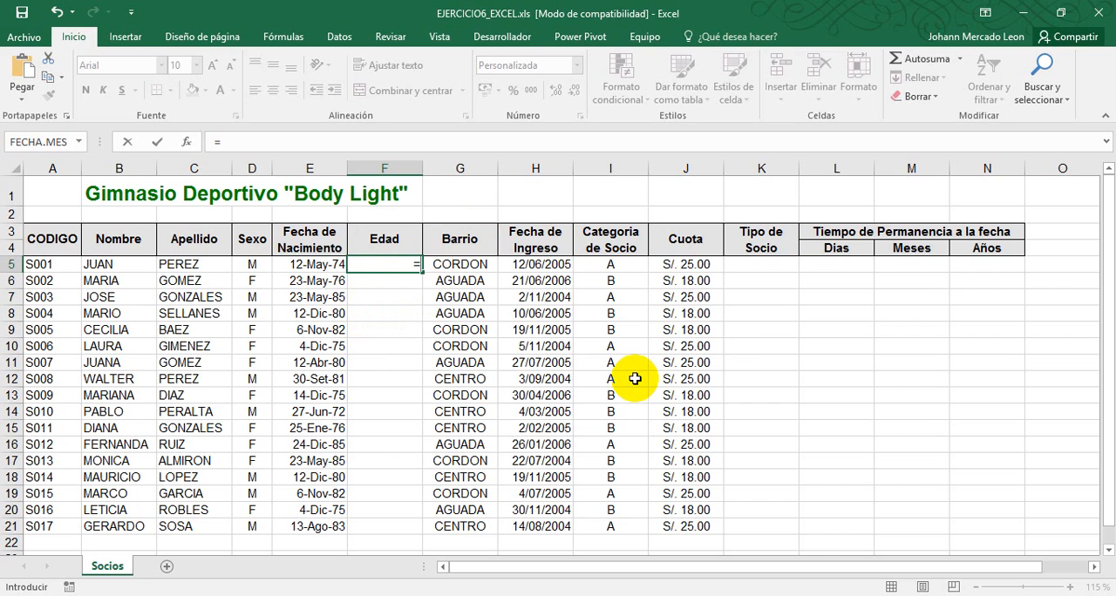
{"action": "type", "text": "HOY()-"}
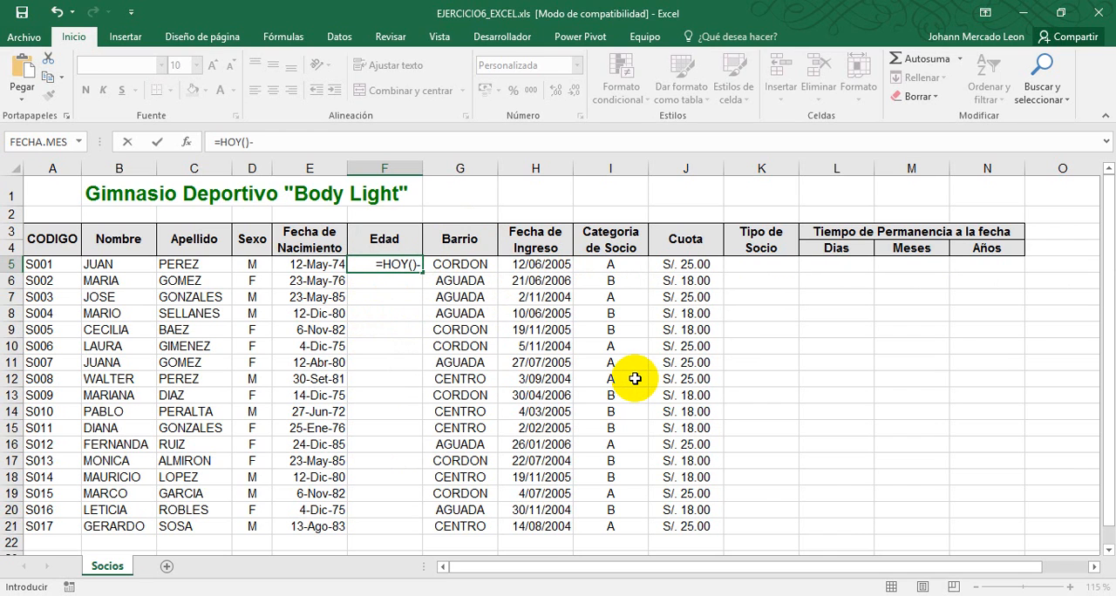
{"action": "left_click", "coordinate": [318, 265]}
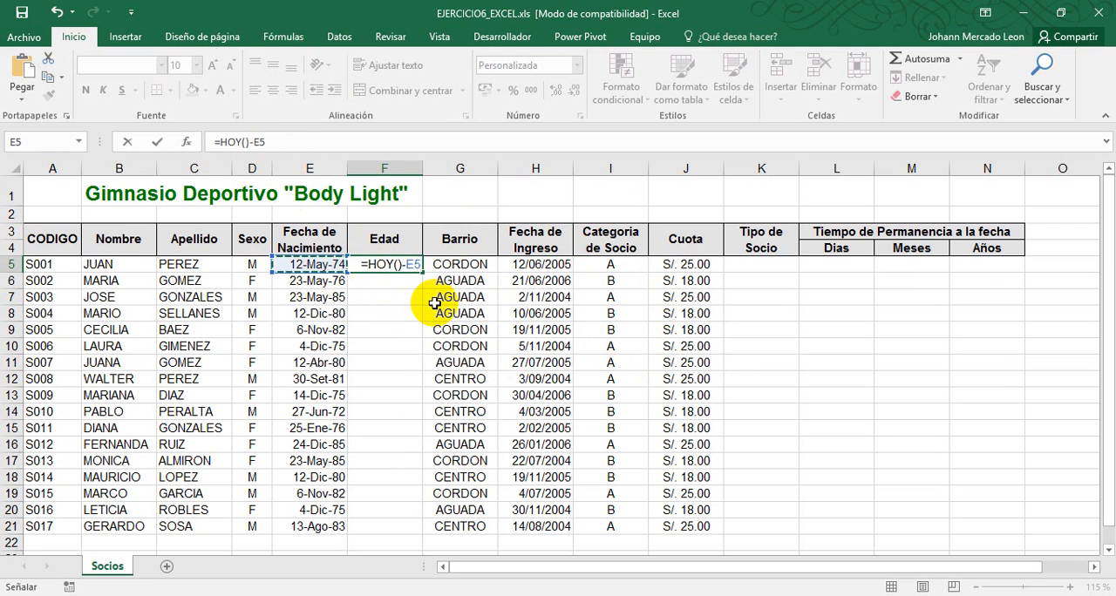
{"action": "key", "text": "ctrl+Return"}
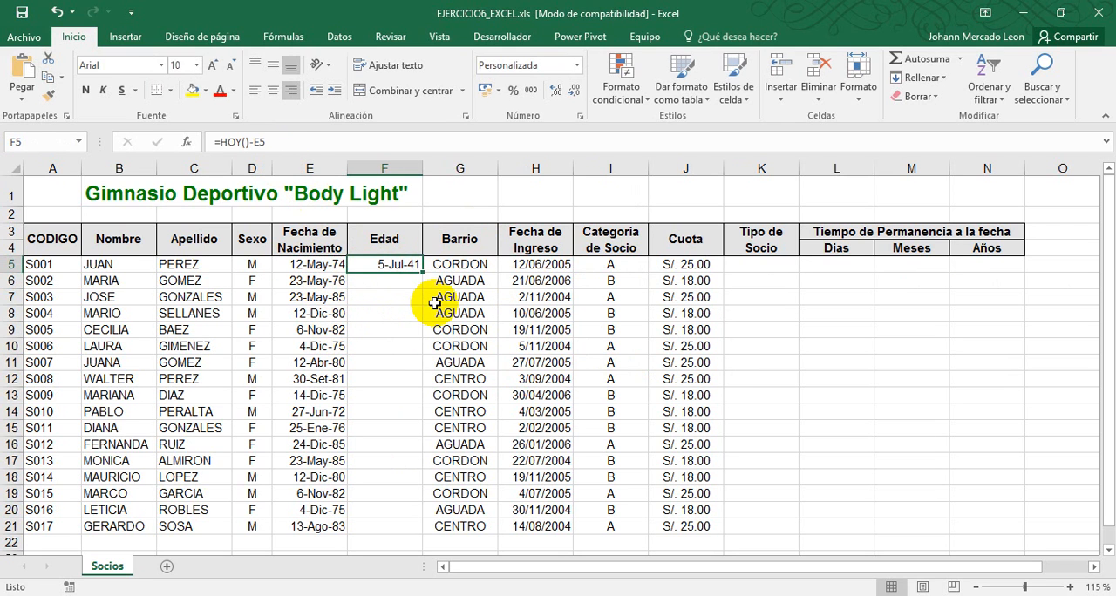
Change the number format of the Edad cell F5 to General, trying Número first
{"action": "left_click", "coordinate": [579, 69]}
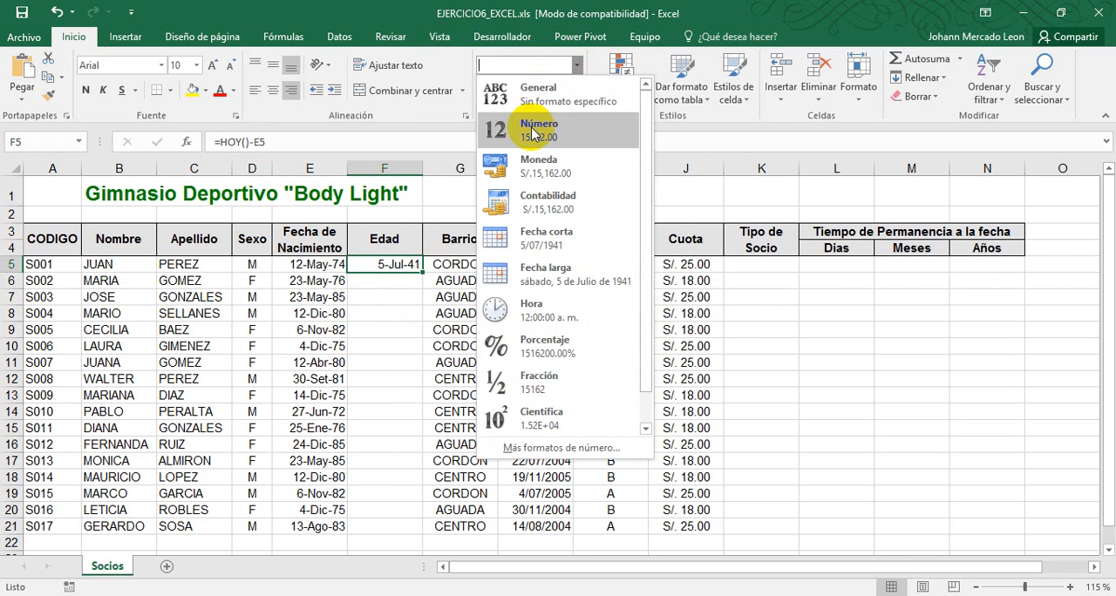
{"action": "left_click", "coordinate": [535, 123]}
{"action": "left_click", "coordinate": [579, 67]}
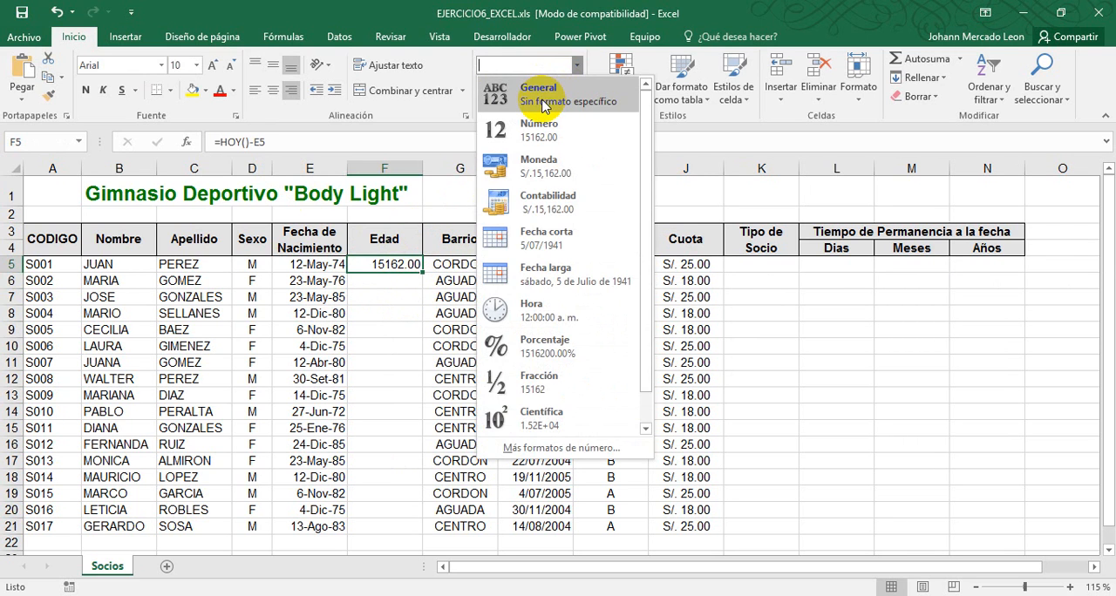
{"action": "left_click", "coordinate": [528, 82]}
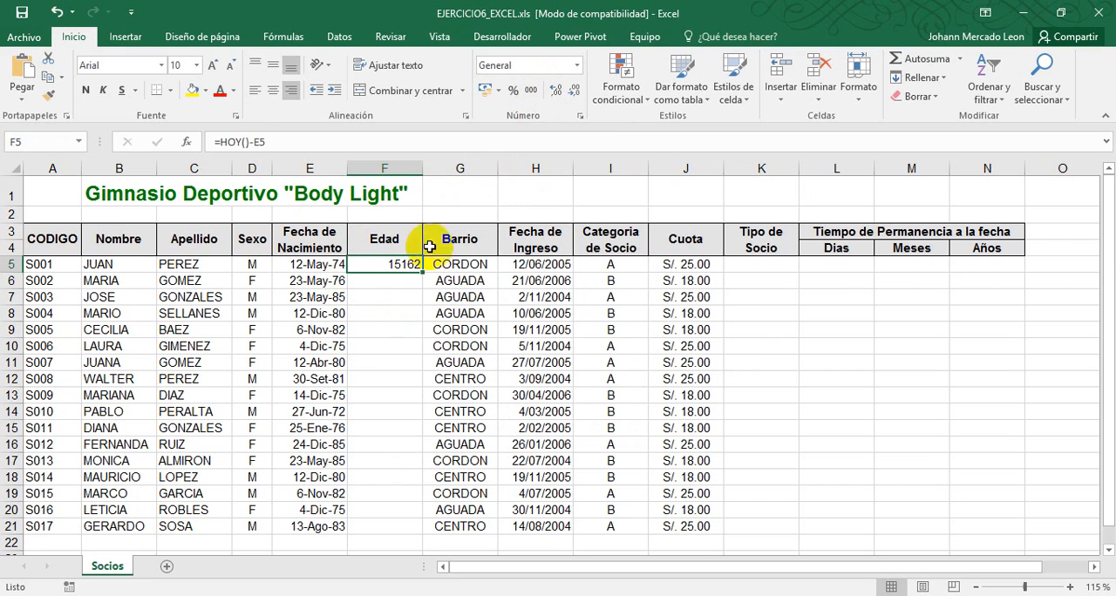
Change the formula in F5 to =(HOY()-E5)/365.25 to convert the day difference into years
{"action": "left_click", "coordinate": [284, 139]}
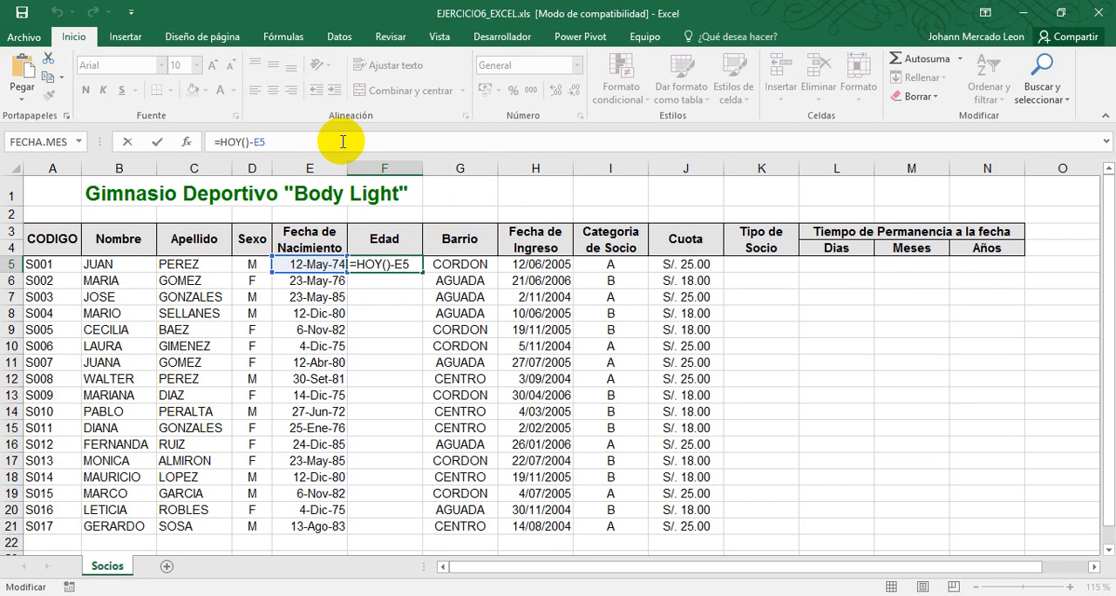
{"action": "type", "text": ")"}
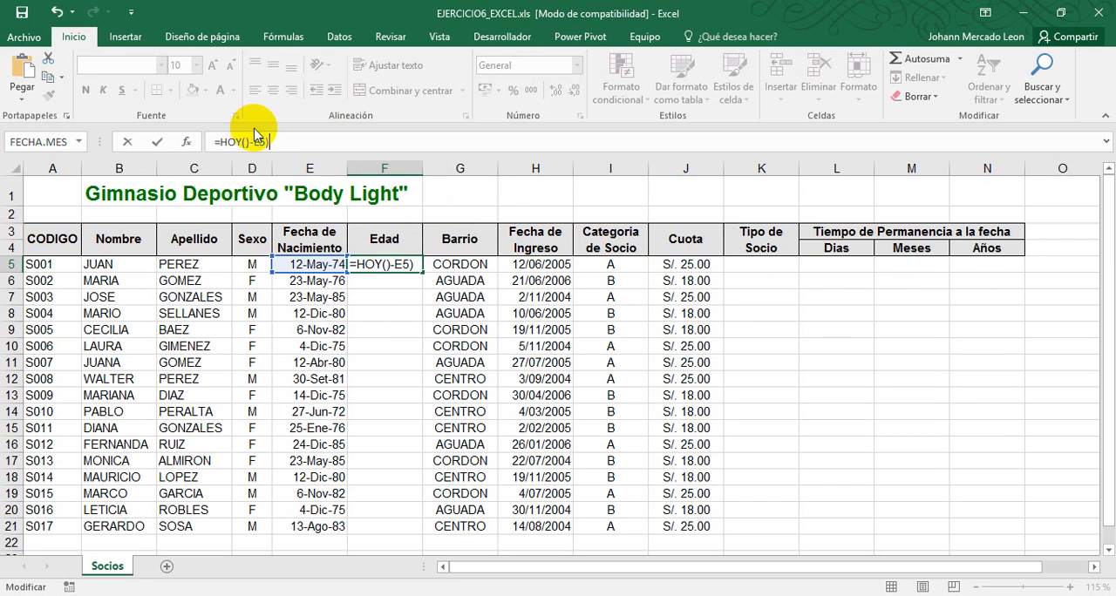
{"action": "left_click", "coordinate": [218, 141]}
{"action": "type", "text": "()-E5)/"}
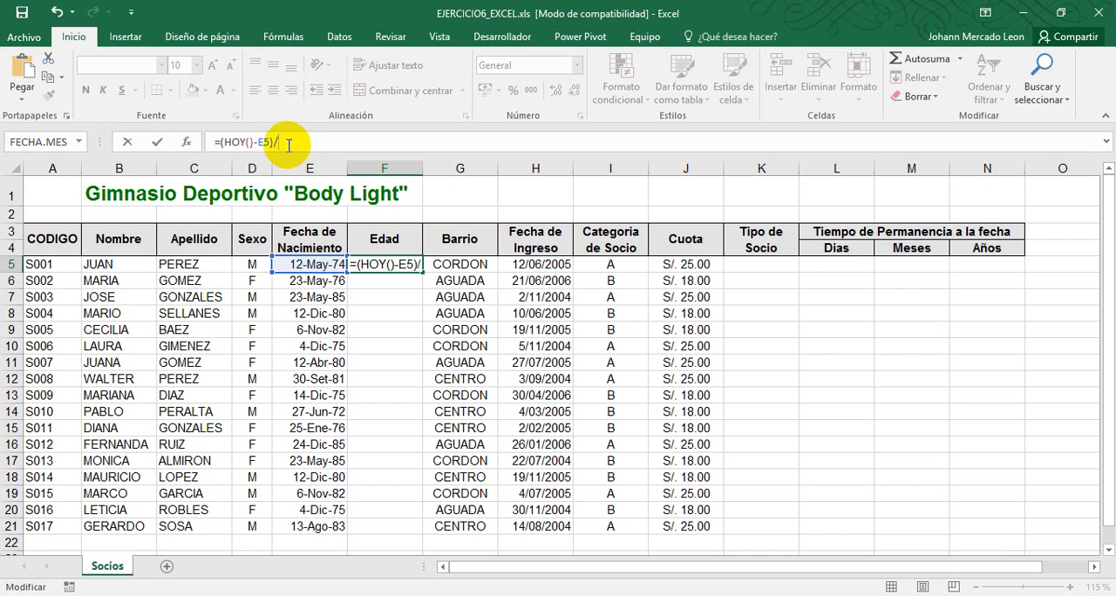
{"action": "type", "text": "365.25"}
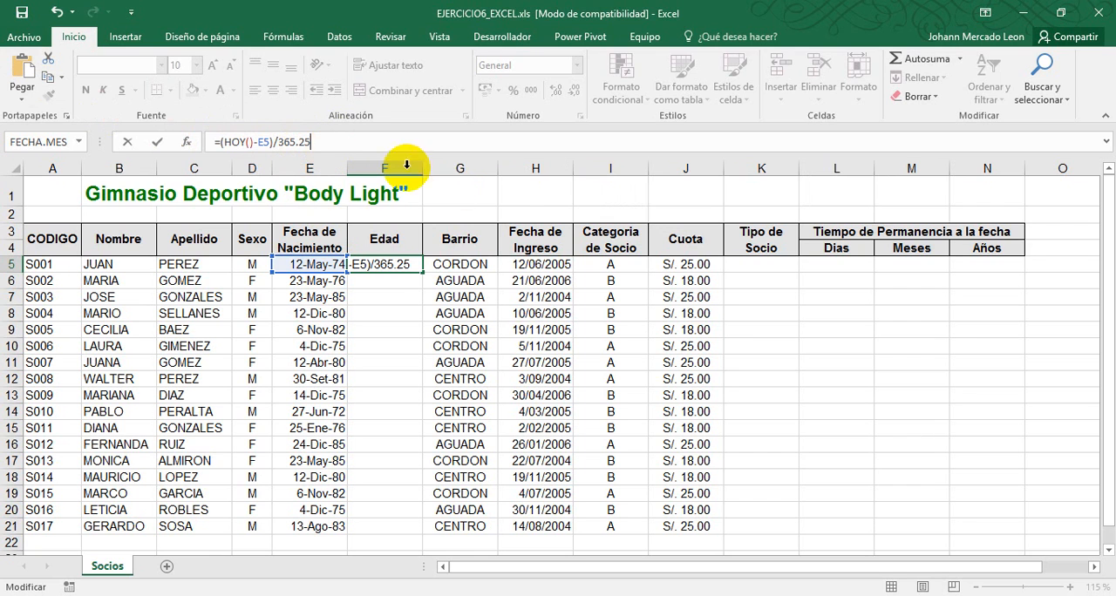
{"action": "key", "text": "Return"}
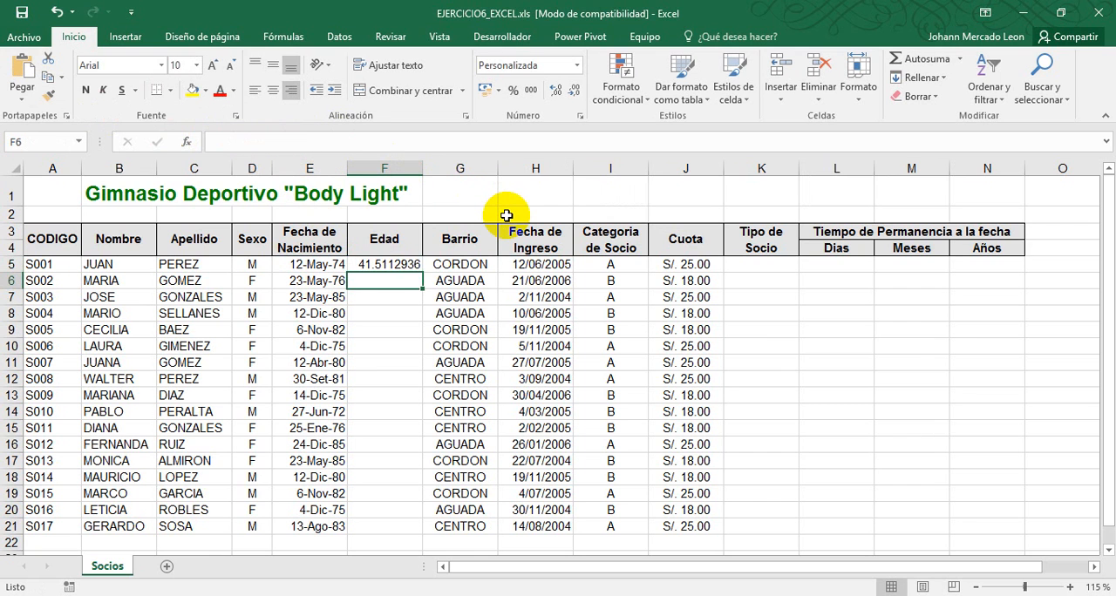
Format the Edad value in F5 with no decimal places and narrow column F
{"action": "left_click", "coordinate": [410, 266]}
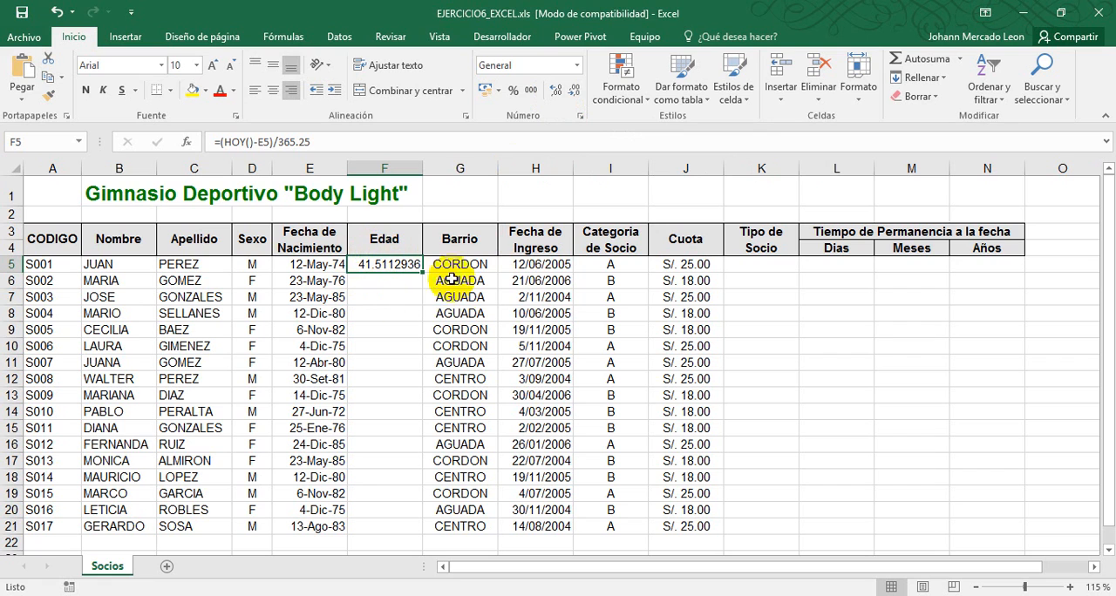
{"action": "left_click", "coordinate": [555, 90]}
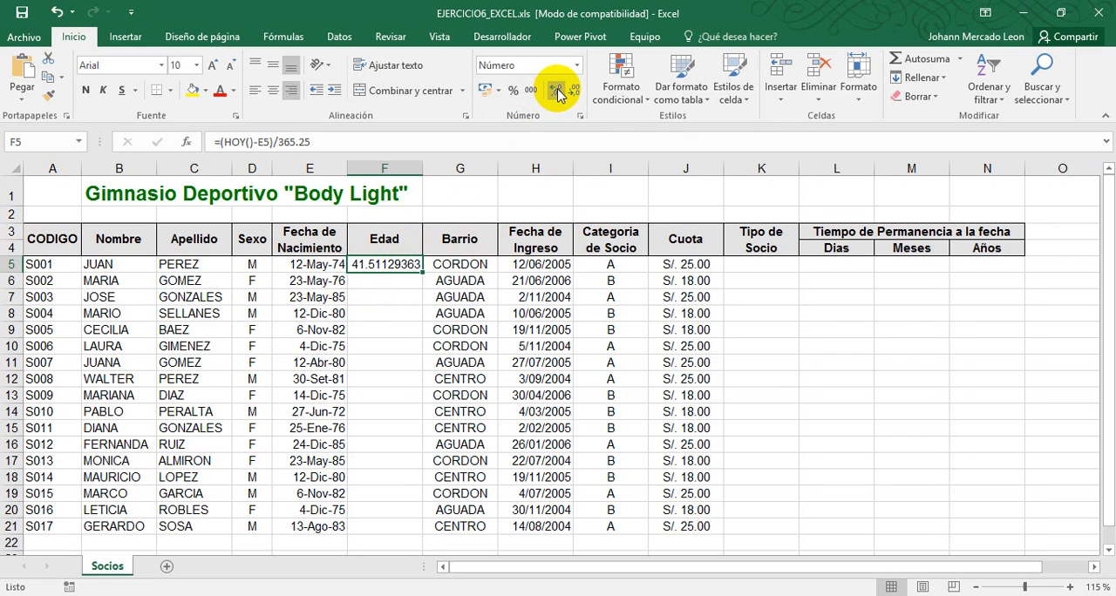
{"action": "left_click", "coordinate": [574, 91]}
{"action": "left_click", "coordinate": [574, 91]}
{"action": "left_click", "coordinate": [573, 92]}
{"action": "left_click", "coordinate": [574, 91]}
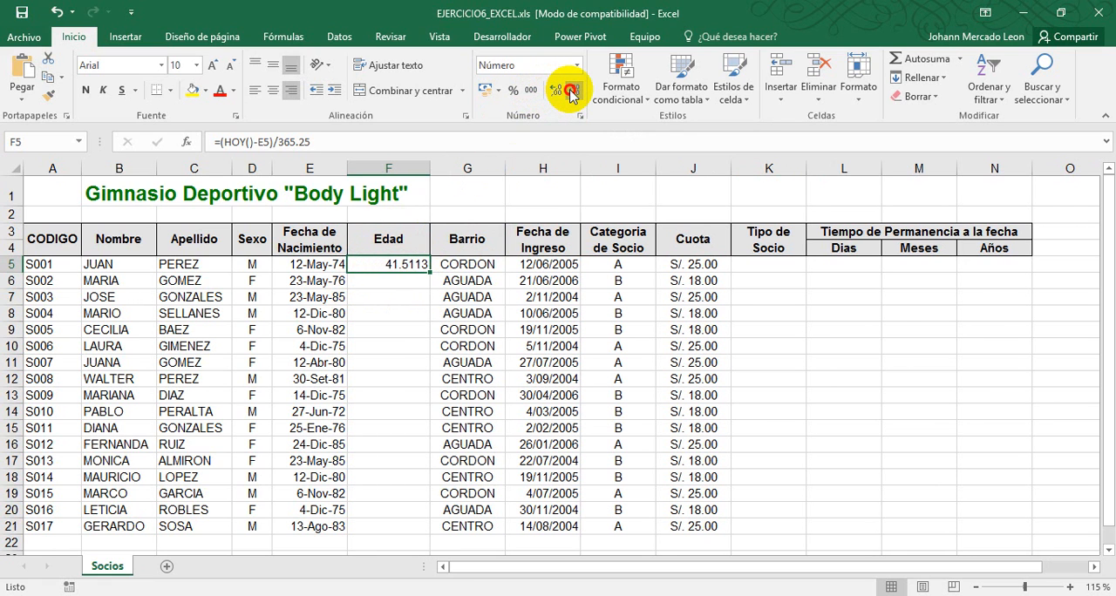
{"action": "left_click", "coordinate": [574, 92]}
{"action": "left_click", "coordinate": [574, 91]}
{"action": "left_click", "coordinate": [574, 91]}
{"action": "left_click", "coordinate": [573, 91]}
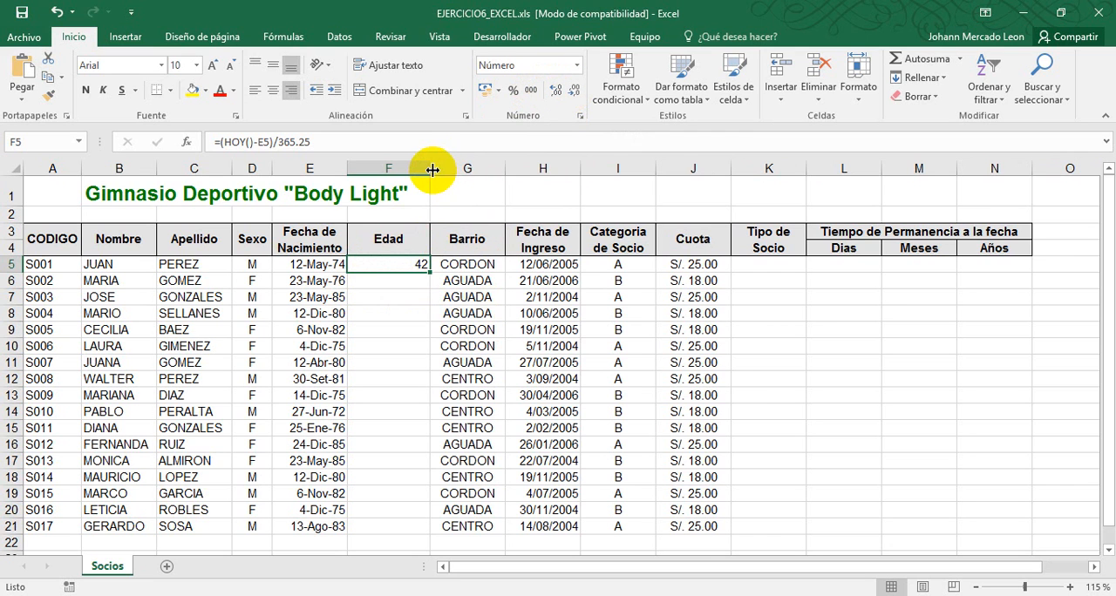
{"action": "left_click_drag", "start_coordinate": [432, 169], "coordinate": [401, 169]}
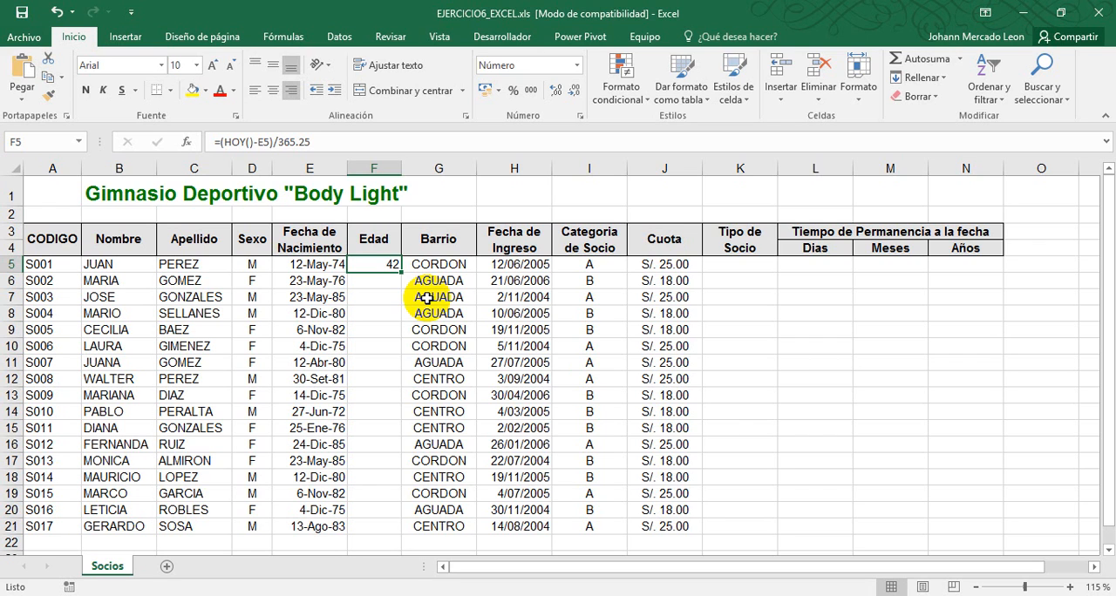
Wrap the age calculation in F5 in the REDONDEAR.MENOS function
{"action": "left_click", "coordinate": [222, 142]}
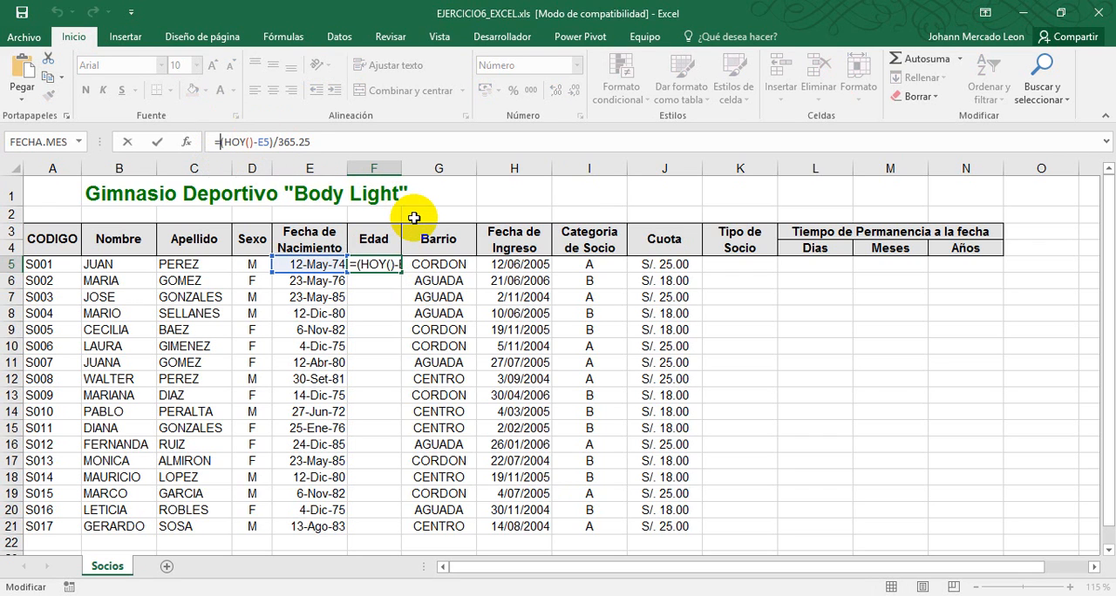
{"action": "type", "text": "("}
{"action": "key", "text": "End"}
{"action": "key", "text": "Home"}
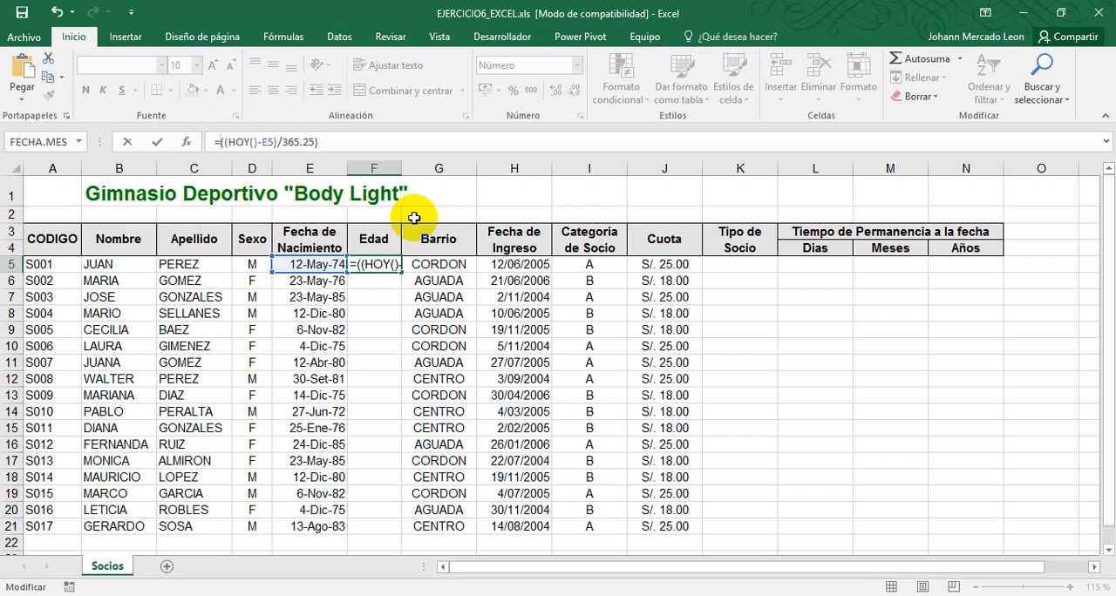
{"action": "type", "text": "REDONDER"}
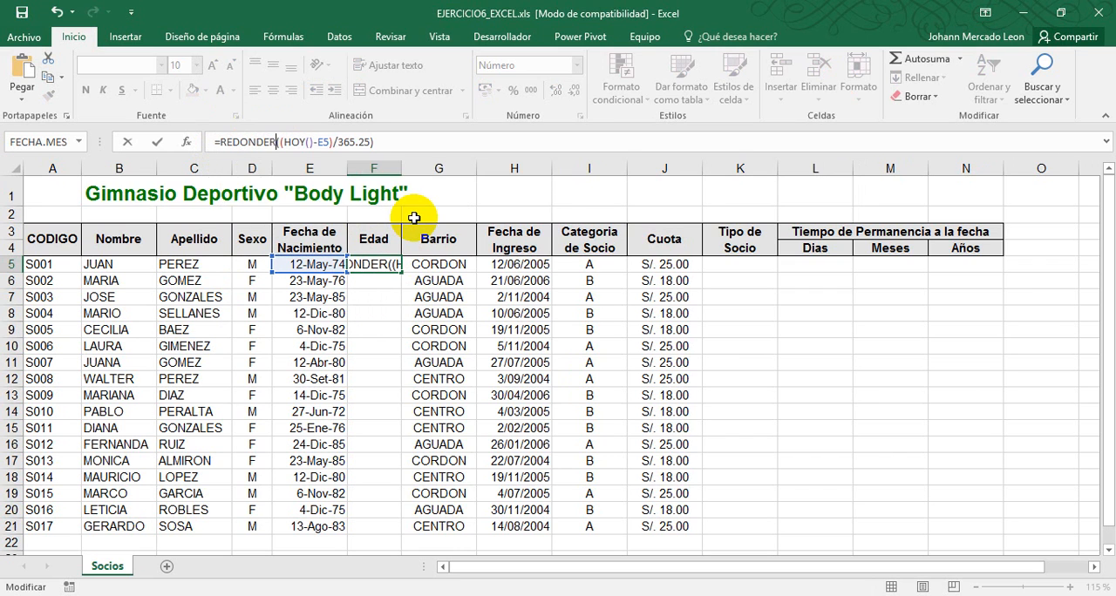
{"action": "key", "text": "BackSpace"}
{"action": "type", "text": "AR."}
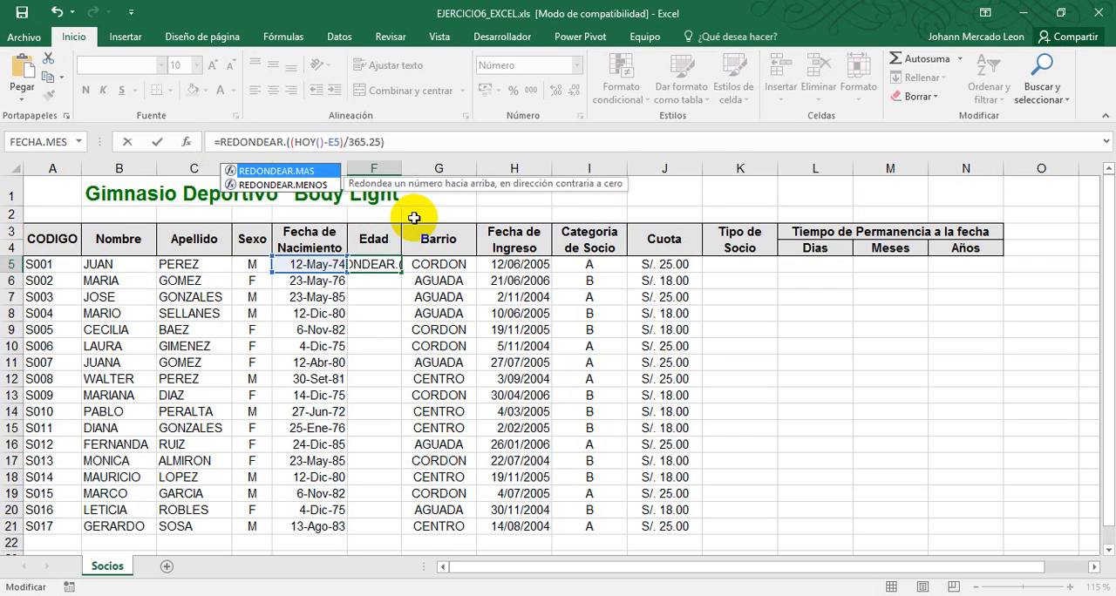
{"action": "type", "text": "MENOS"}
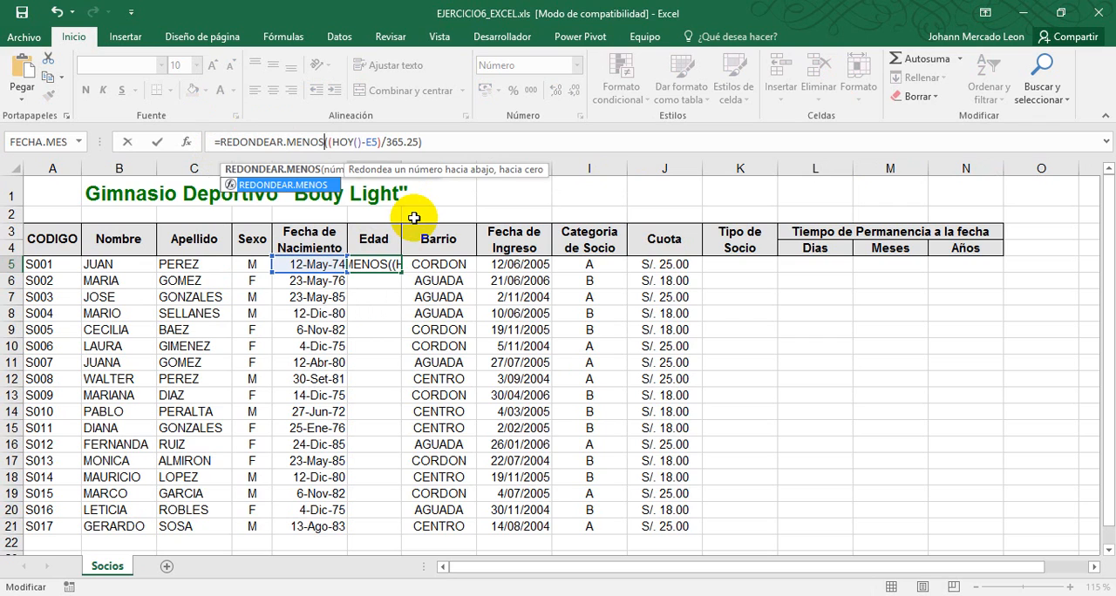
Set the function's decimals argument to 0 and fill the F5 formula down the Edad column through F21
{"action": "key", "text": "End"}
{"action": "key", "text": "BackSpace"}
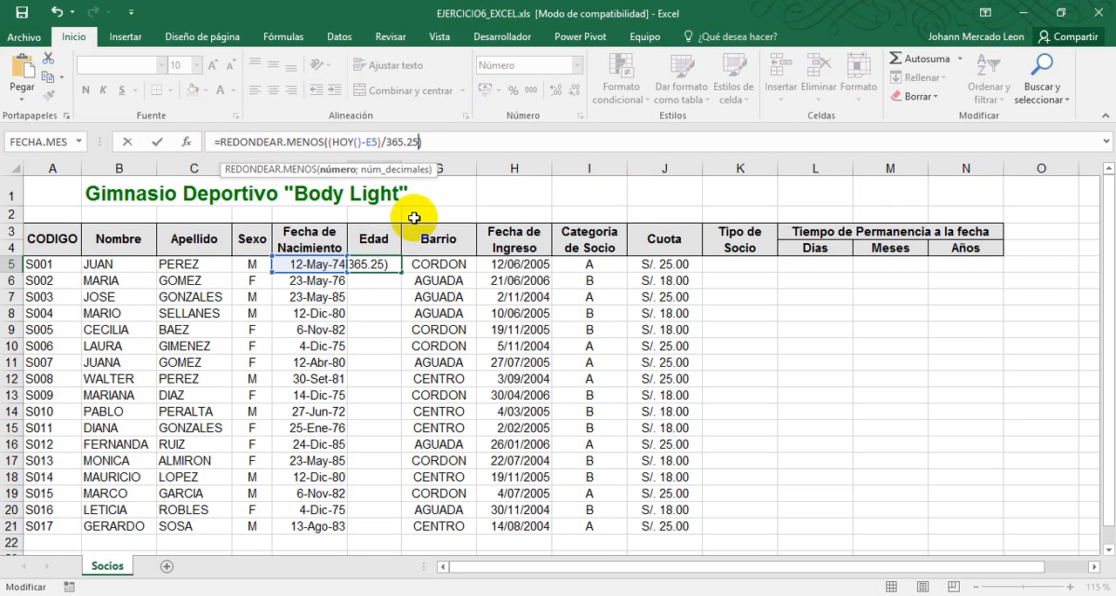
{"action": "type", "text": ";"}
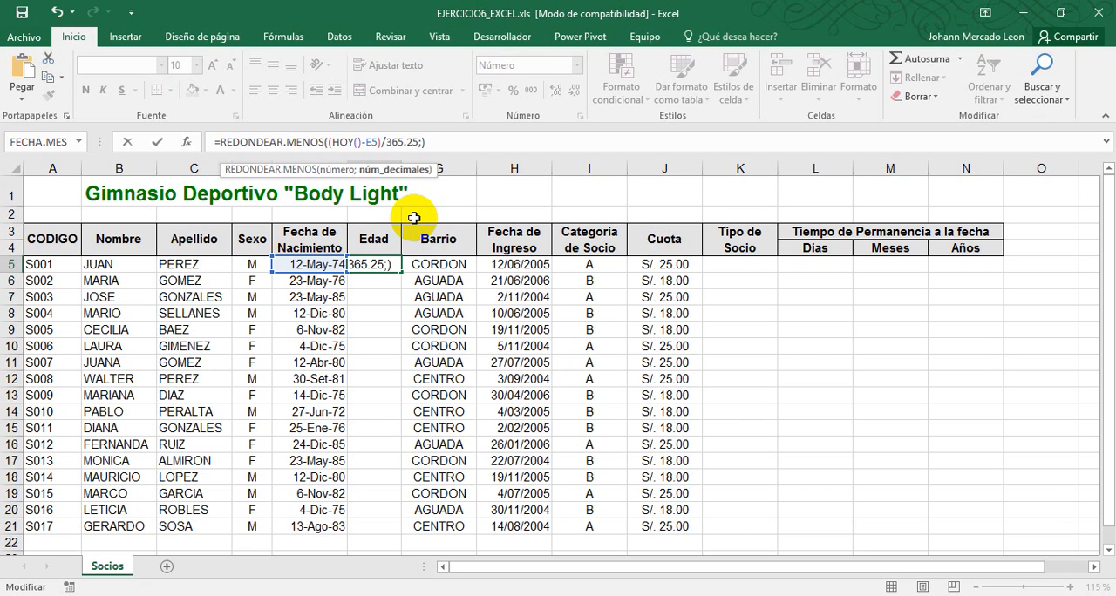
{"action": "type", "text": "0"}
{"action": "key", "text": "Right"}
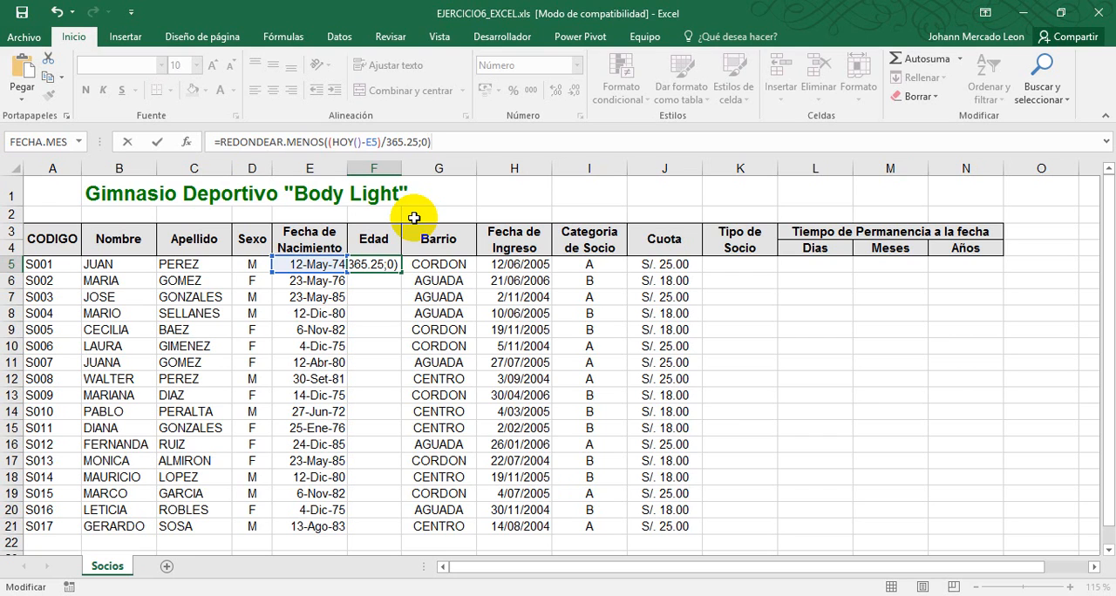
{"action": "key", "text": "Return"}
{"action": "left_click", "coordinate": [377, 260]}
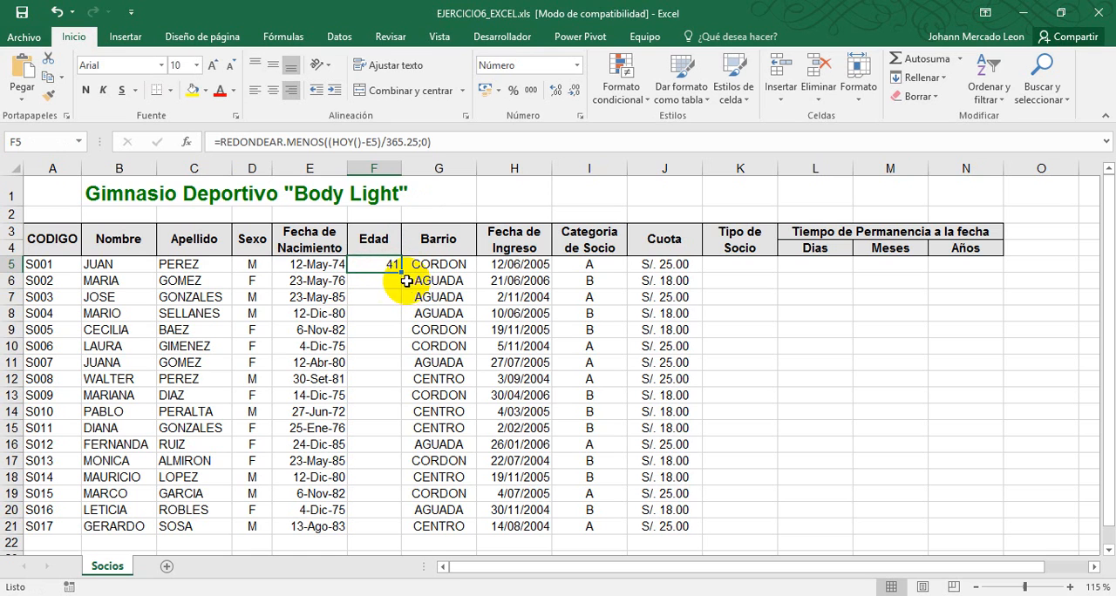
{"action": "double_click", "coordinate": [403, 273]}
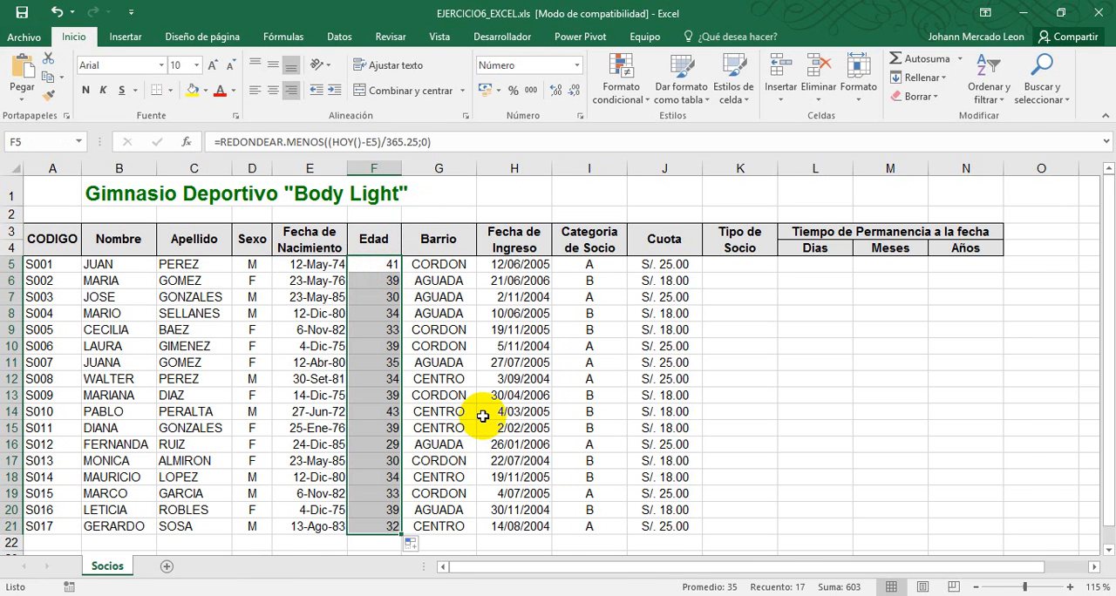
Switch to the exercise PDF in Foxit Reader and read task 5 on the Tipo de Socio column, then return to the workbook
{"action": "key", "text": "alt+Tab"}
{"action": "scroll", "coordinate": [582, 297], "scroll_direction": "down", "scroll_amount": 1}
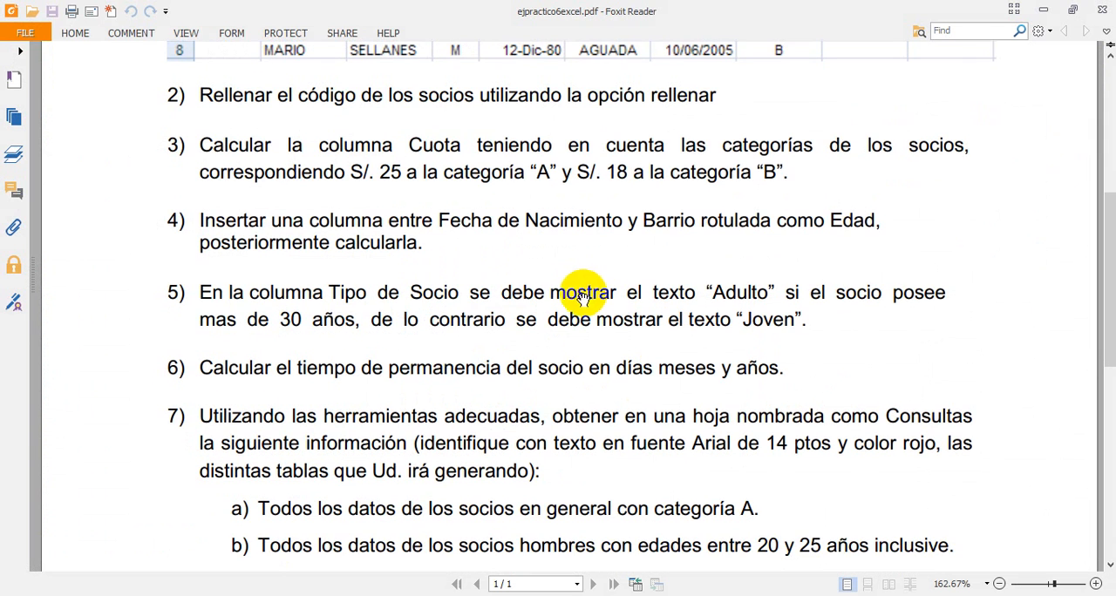
{"action": "scroll", "coordinate": [337, 292], "scroll_direction": "down", "scroll_amount": 1}
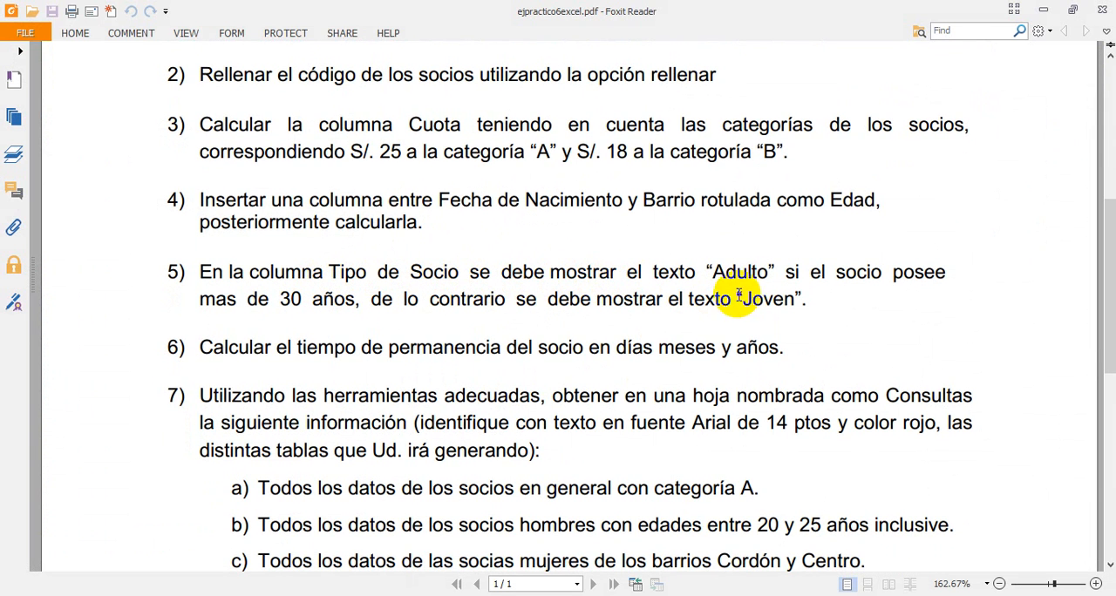
{"action": "left_click_drag", "start_coordinate": [713, 272], "coordinate": [890, 301]}
{"action": "left_click", "coordinate": [615, 319]}
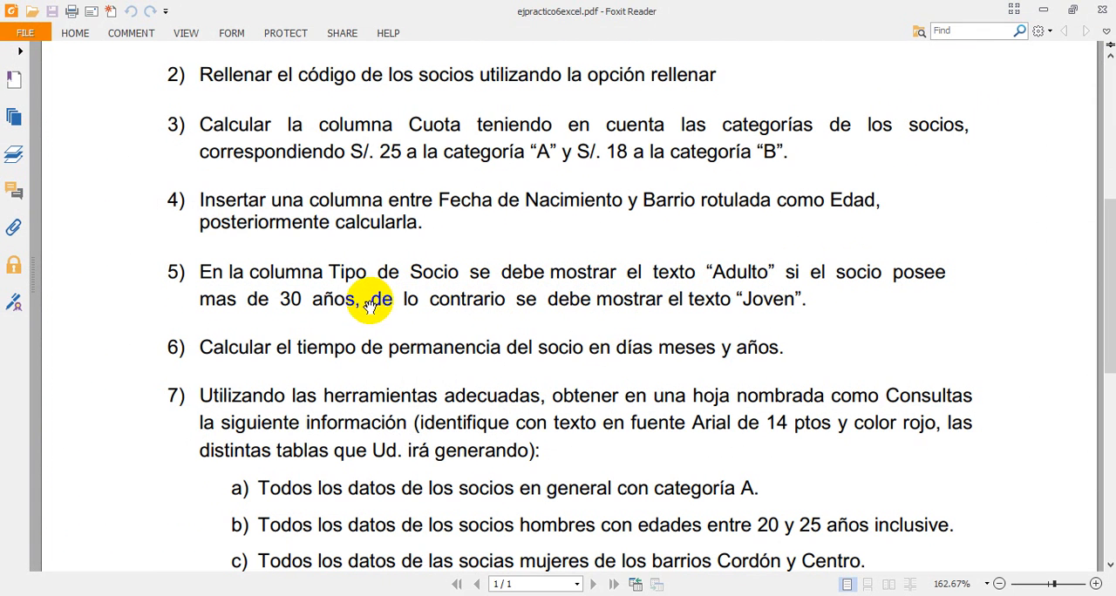
{"action": "left_click_drag", "start_coordinate": [370, 300], "coordinate": [804, 297]}
{"action": "left_click", "coordinate": [810, 294]}
{"action": "key", "text": "alt+Tab"}
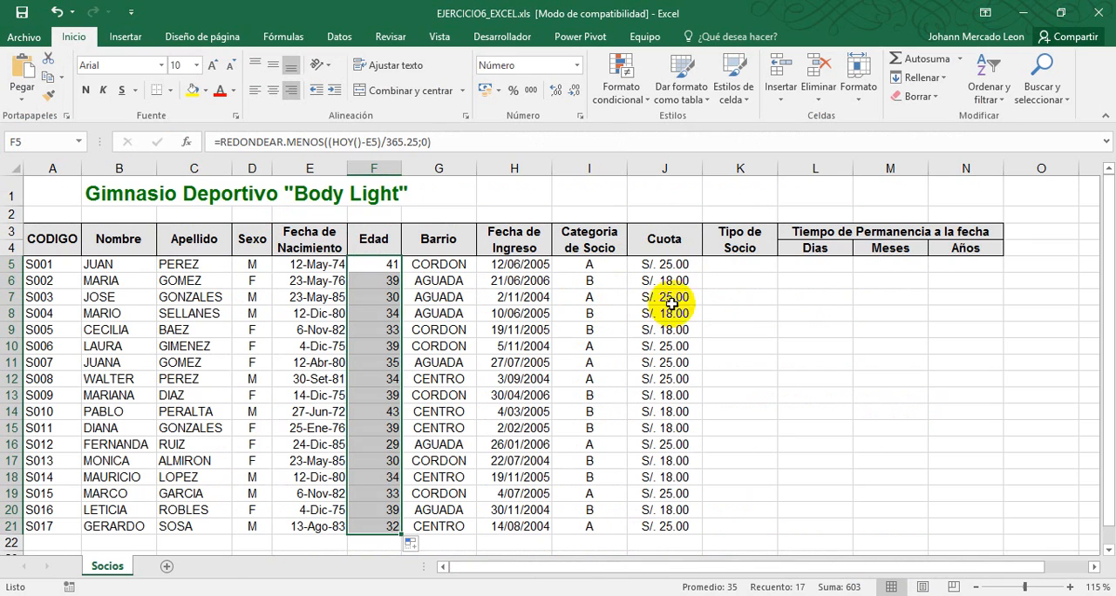
Write the formula =SI(F5>30;"Adulto";"Joven") in Tipo de Socio cell K5, rechecking the PDF for the condition
{"action": "left_click", "coordinate": [738, 270]}
{"action": "type", "text": "="}
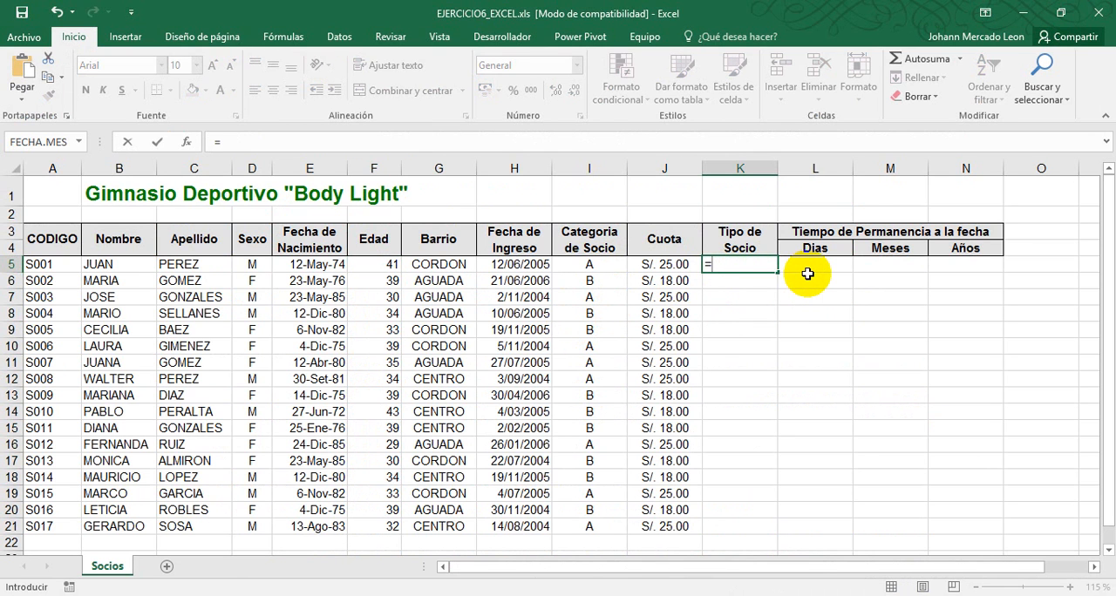
{"action": "type", "text": "SI("}
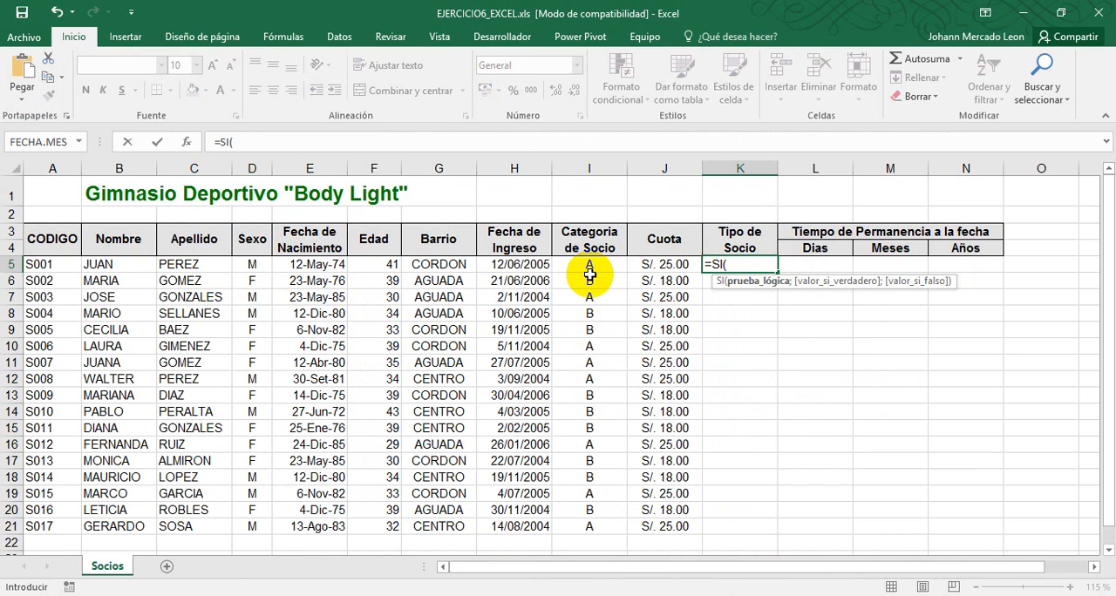
{"action": "left_click", "coordinate": [375, 261]}
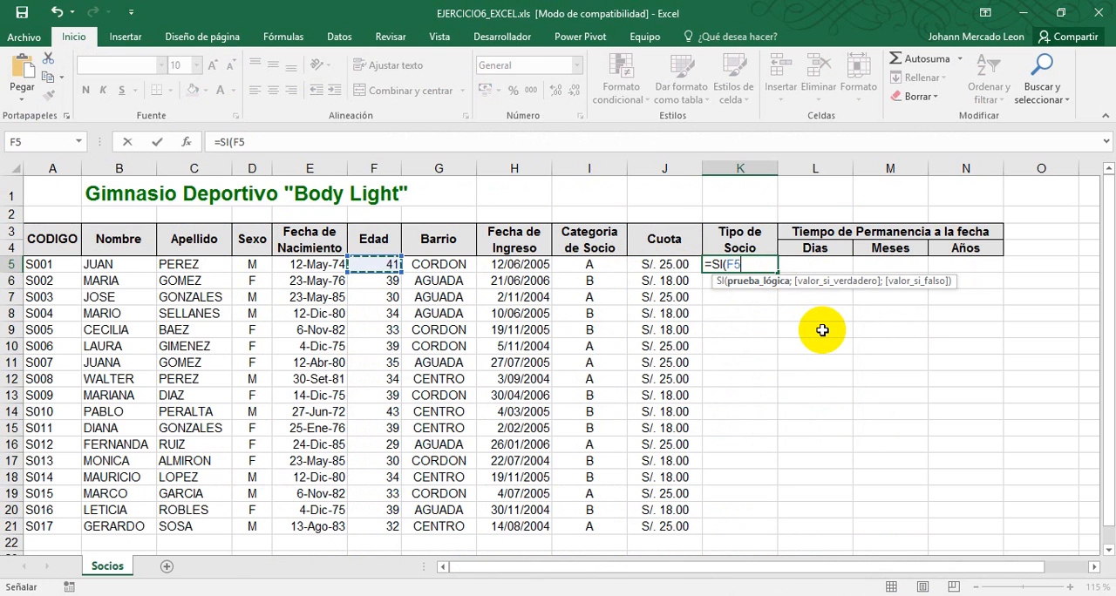
{"action": "type", "text": ">30"}
{"action": "key", "text": "alt+Tab"}
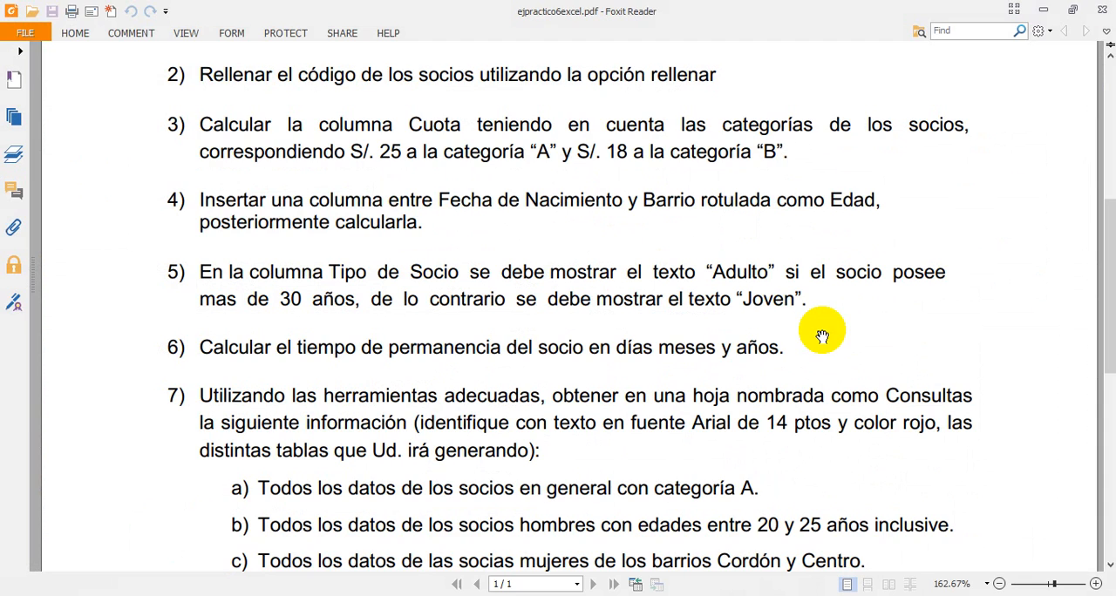
{"action": "key", "text": "alt+Tab"}
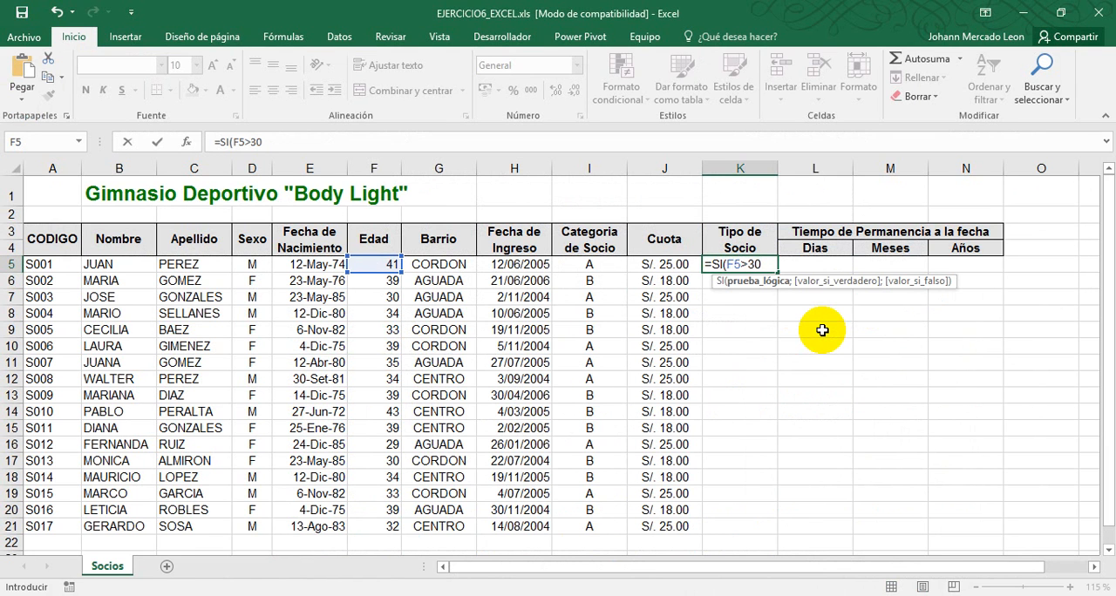
{"action": "type", "text": ";\""}
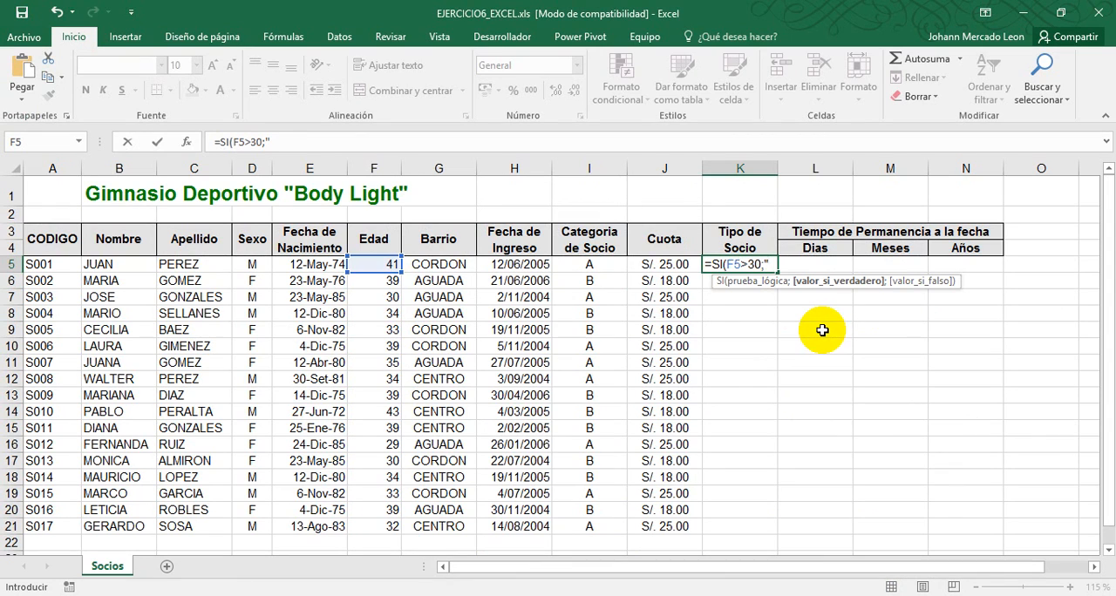
{"action": "type", "text": "Adulto\";\"Joven"}
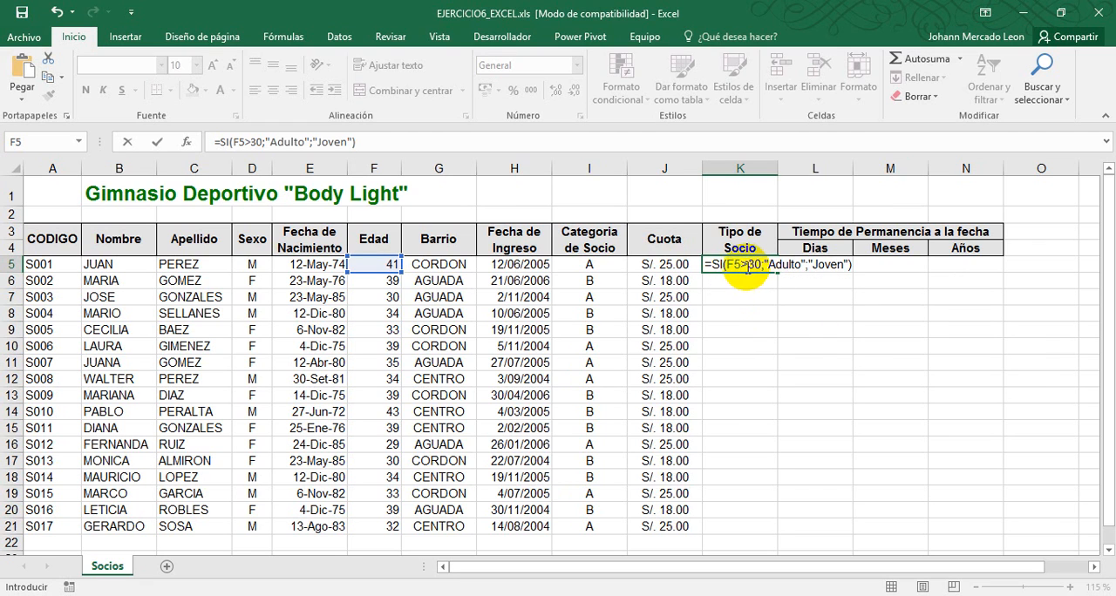
Compare the condition and both result texts of the K5 formula with task 5 in the exercise PDF
{"action": "left_click_drag", "start_coordinate": [727, 264], "coordinate": [762, 264]}
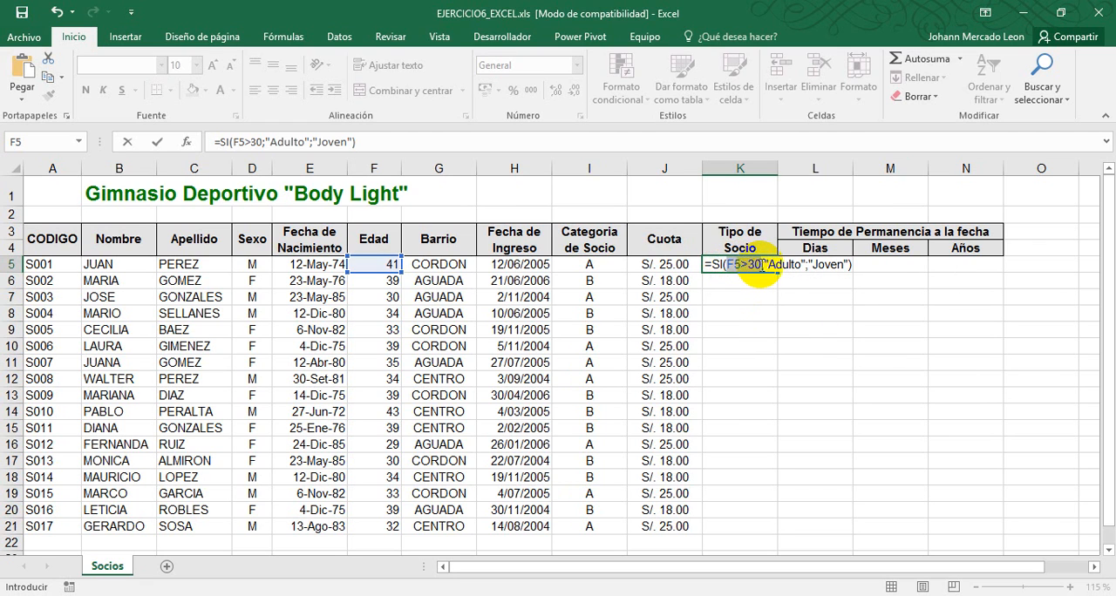
{"action": "left_click", "coordinate": [831, 265]}
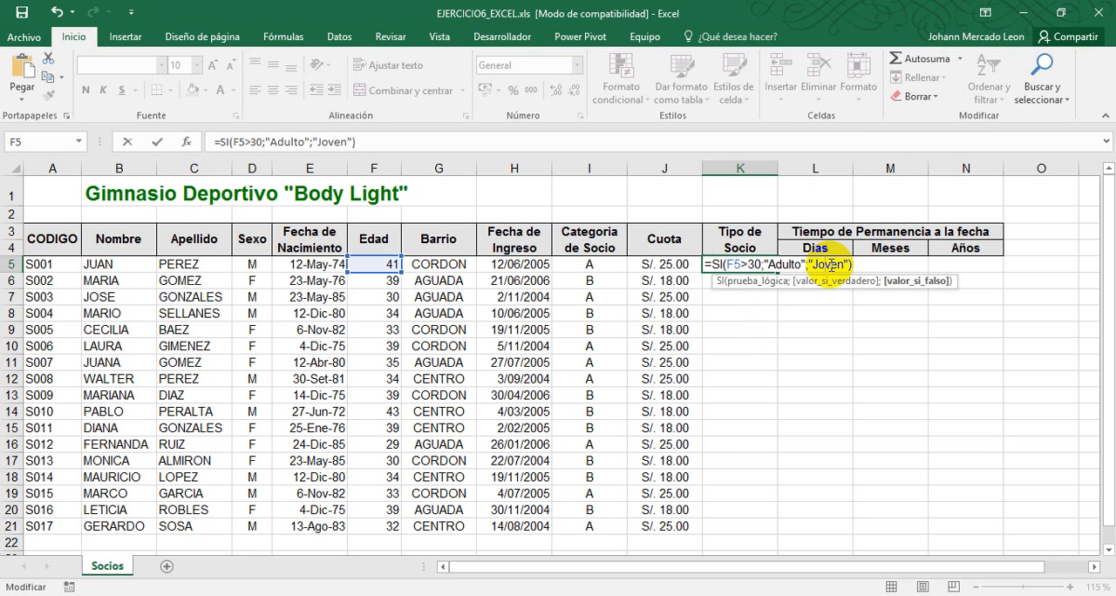
{"action": "key", "text": "alt+Tab"}
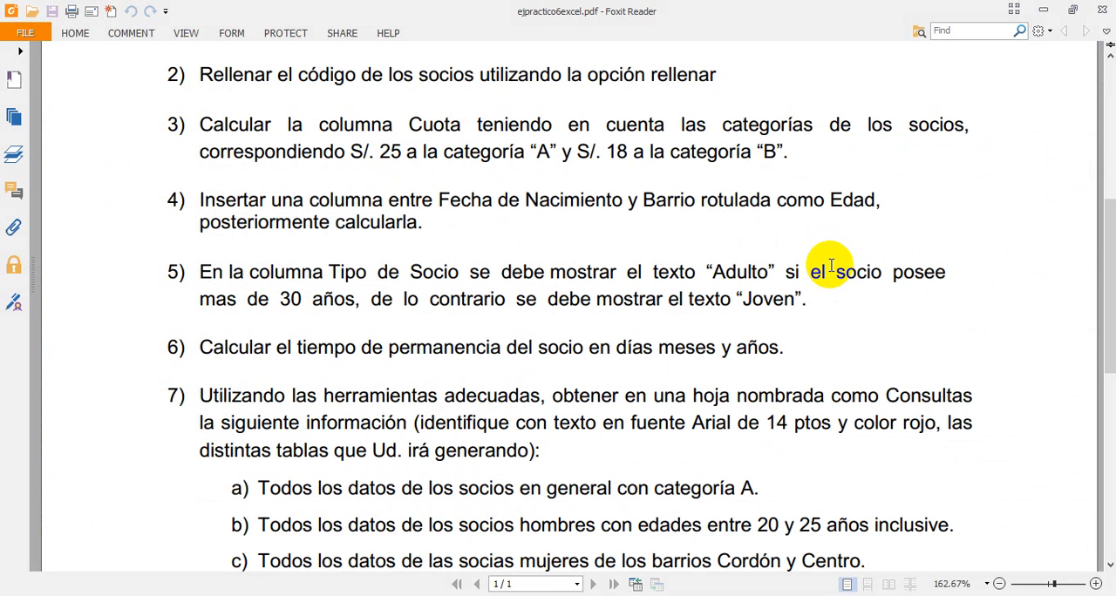
{"action": "left_click_drag", "start_coordinate": [503, 278], "coordinate": [846, 312]}
{"action": "left_click", "coordinate": [842, 311]}
{"action": "scroll", "coordinate": [842, 311], "scroll_direction": "down", "scroll_amount": 1}
{"action": "key", "text": "alt+Tab"}
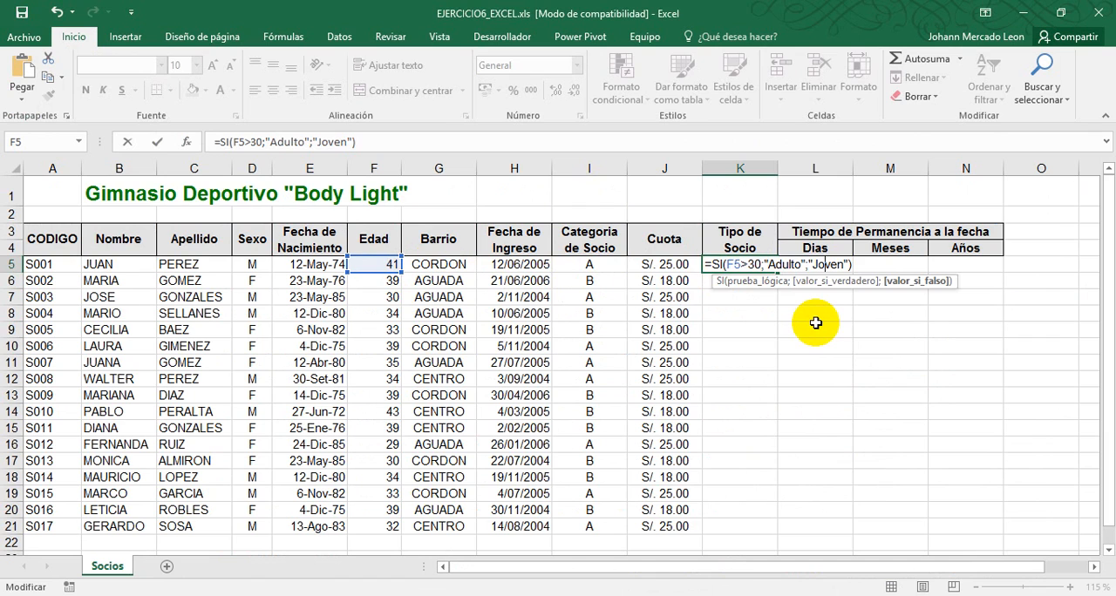
Confirm the Tipo de Socio formula in K5 and fill it down the column through K21
{"action": "key", "text": "Return"}
{"action": "left_click", "coordinate": [743, 268]}
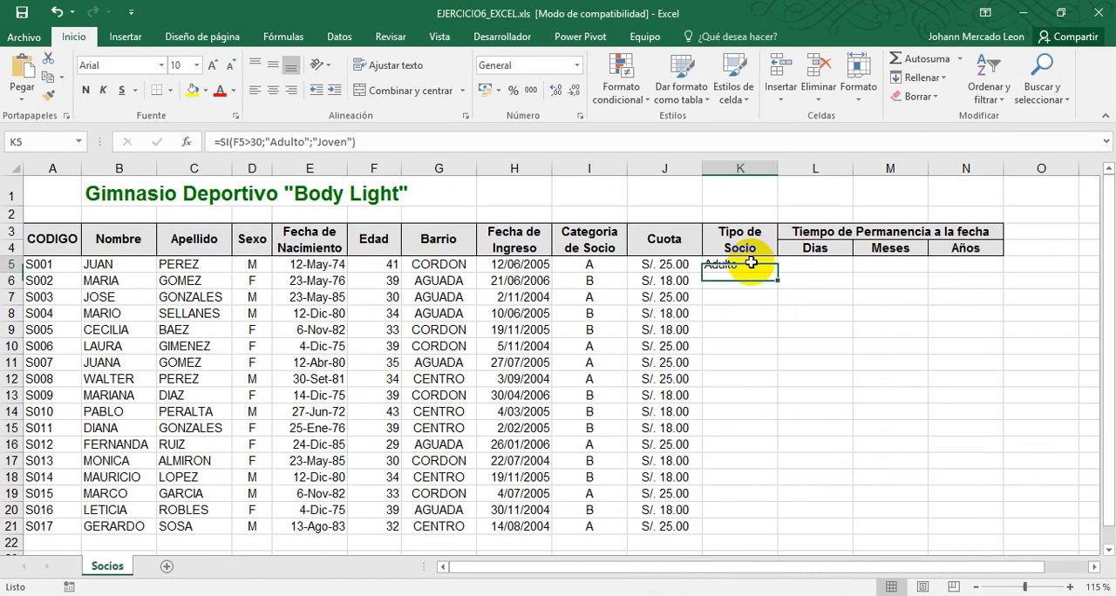
{"action": "double_click", "coordinate": [778, 274]}
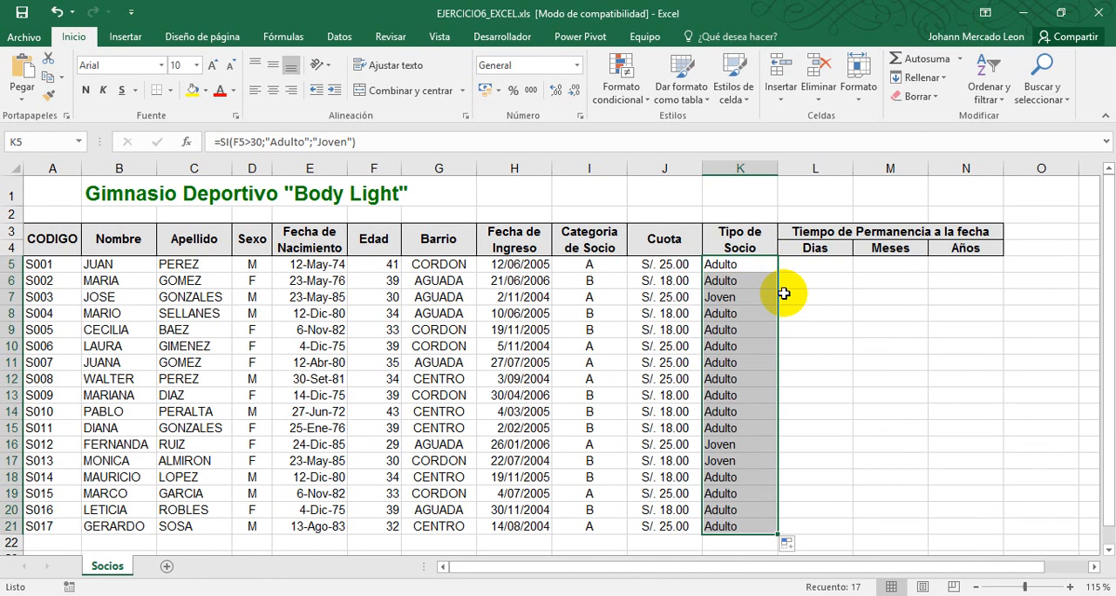
Check the filled Adulto and Joven results in Tipo de Socio against the values in the Edad column
{"action": "left_click", "coordinate": [754, 297]}
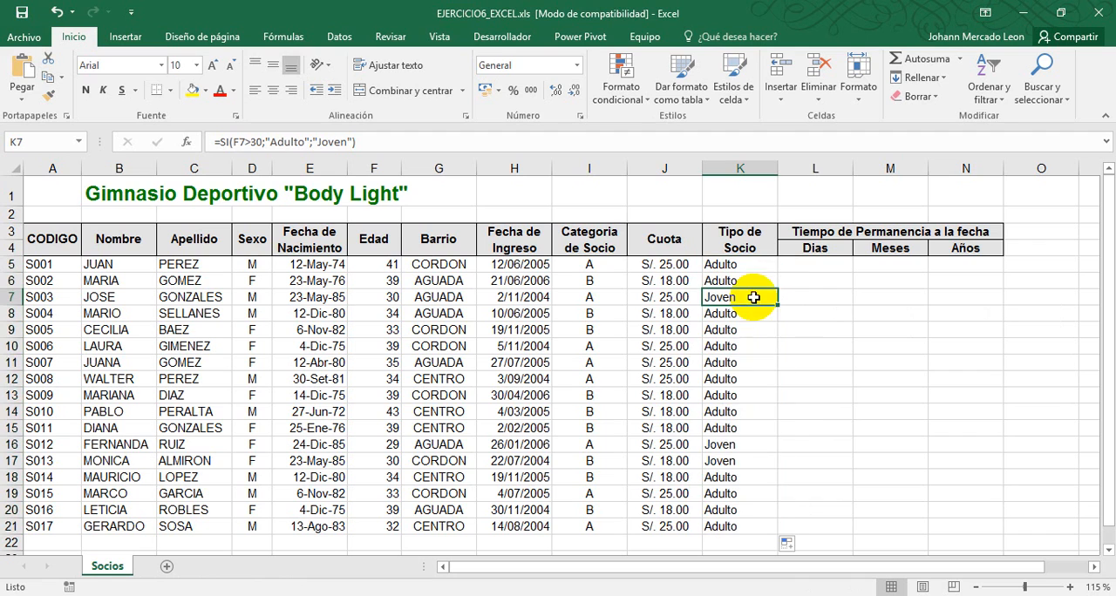
{"action": "left_click", "coordinate": [740, 445]}
{"action": "left_click", "coordinate": [739, 460]}
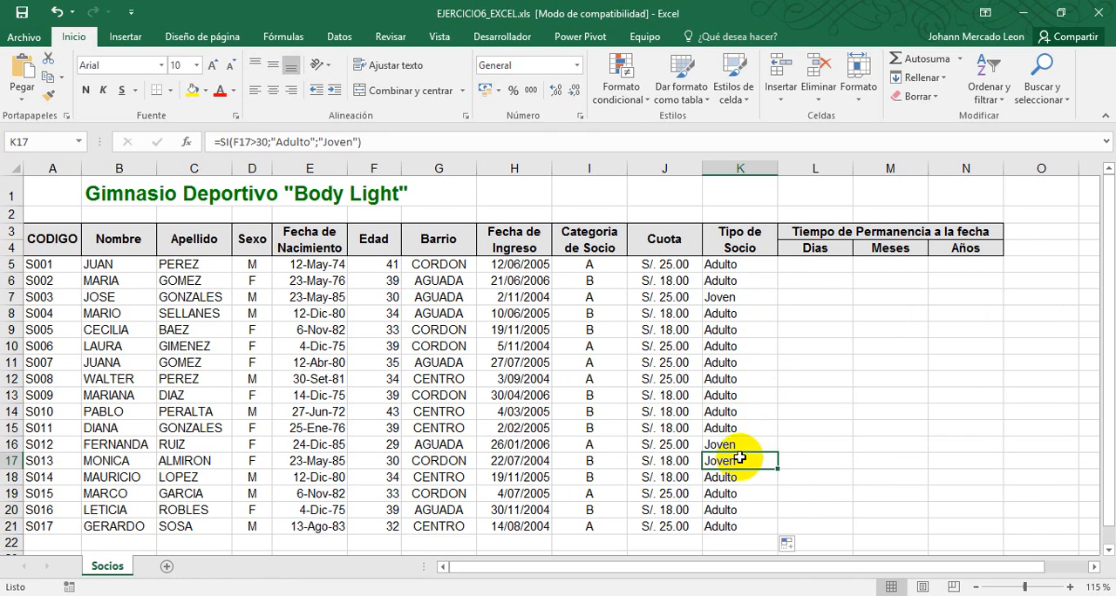
{"action": "left_click", "coordinate": [765, 298]}
{"action": "left_click", "coordinate": [743, 360]}
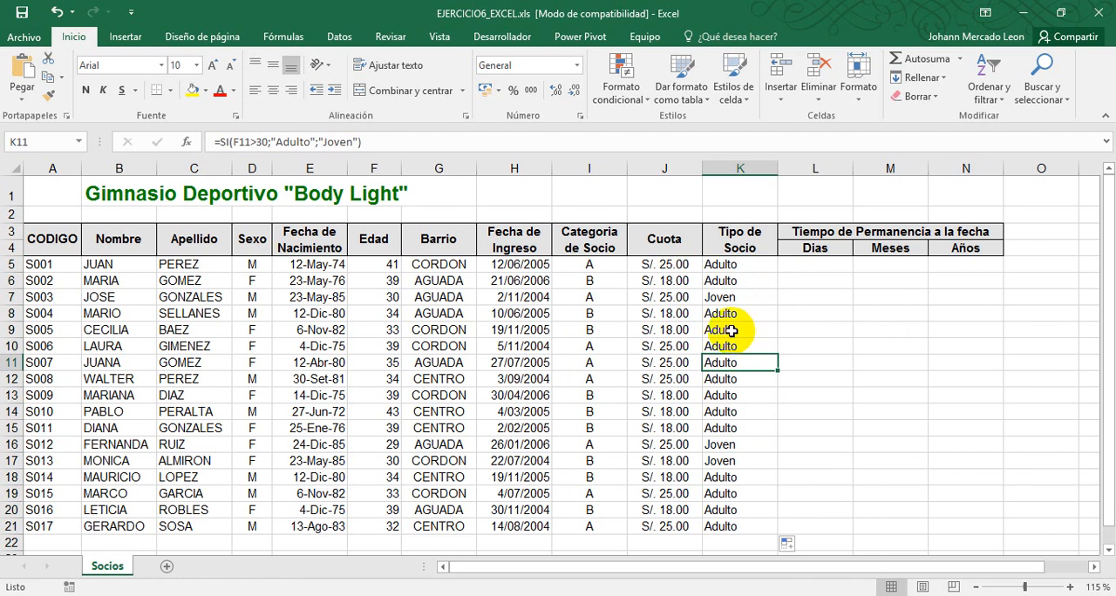
{"action": "left_click_drag", "start_coordinate": [377, 264], "coordinate": [376, 297]}
{"action": "left_click_drag", "start_coordinate": [384, 372], "coordinate": [388, 524]}
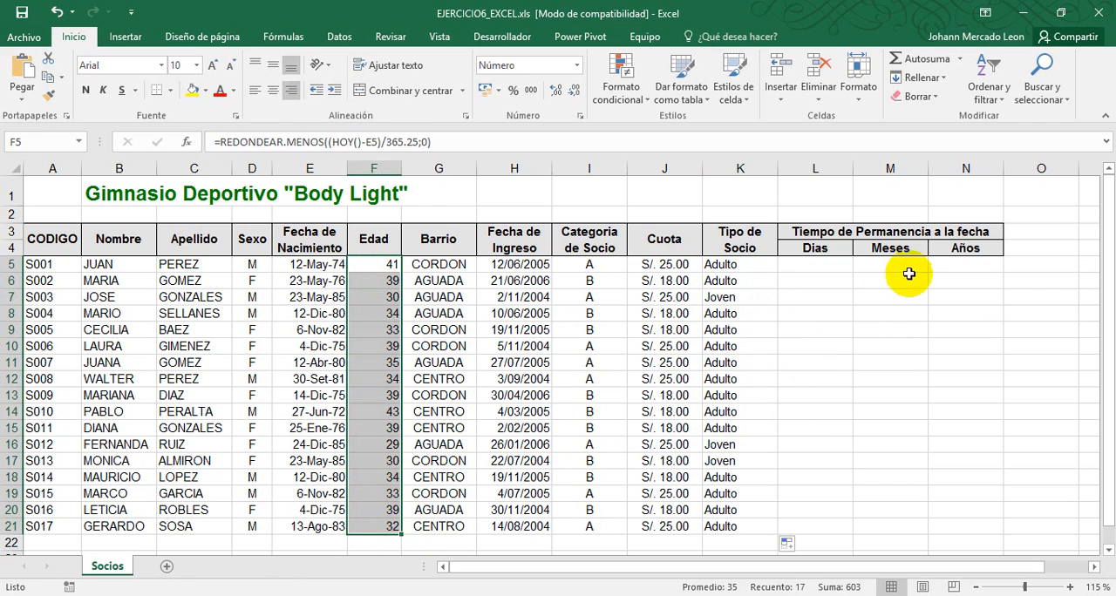
Switch to the exercise PDF in Foxit Reader, read task 6 on the members' length of stay, then return to the workbook
{"action": "left_click", "coordinate": [806, 262]}
{"action": "key", "text": "alt+Tab"}
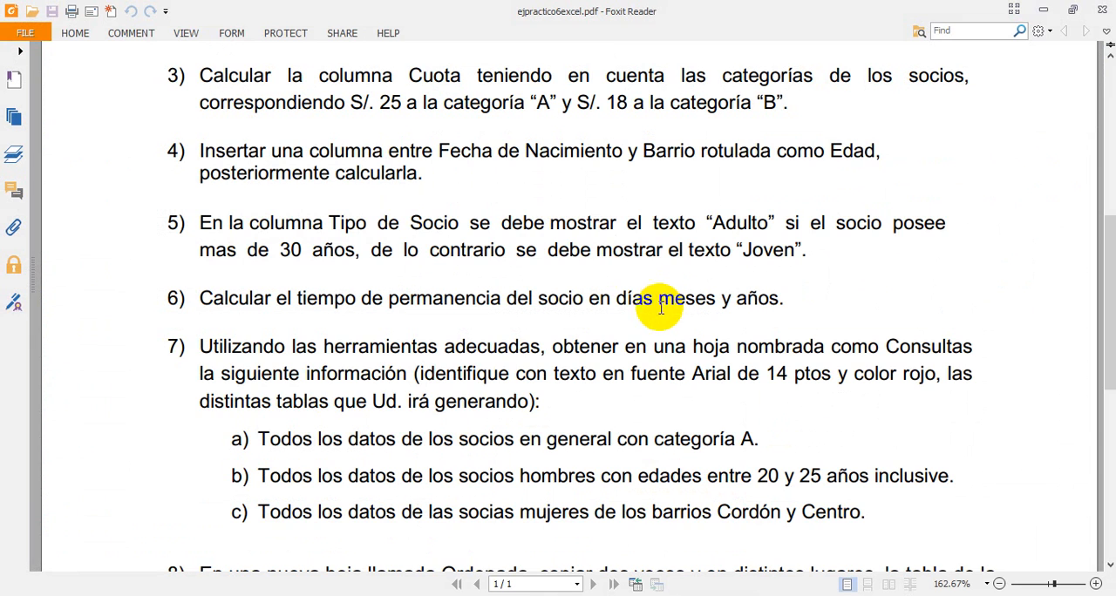
{"action": "scroll", "coordinate": [706, 349], "scroll_direction": "down", "scroll_amount": 3}
{"action": "scroll", "coordinate": [706, 348], "scroll_direction": "down", "scroll_amount": 3}
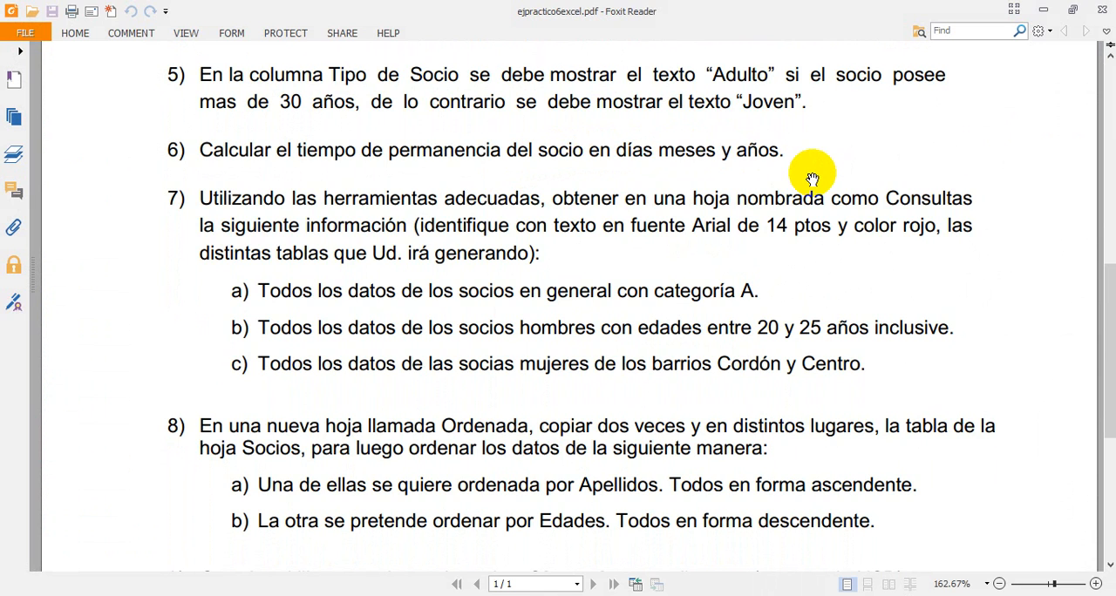
{"action": "key", "text": "alt+Tab"}
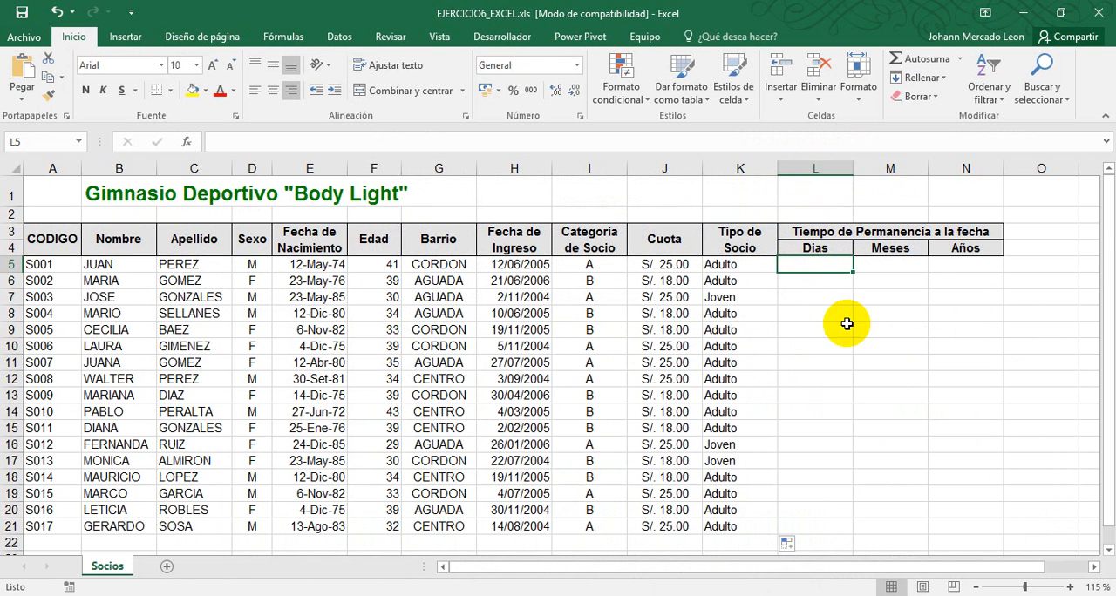
Write the formula =HOY()-H5 in the Dias cell L5 under Tiempo de Permanencia a la fecha
{"action": "left_click_drag", "start_coordinate": [815, 248], "coordinate": [795, 521]}
{"action": "left_click", "coordinate": [826, 264]}
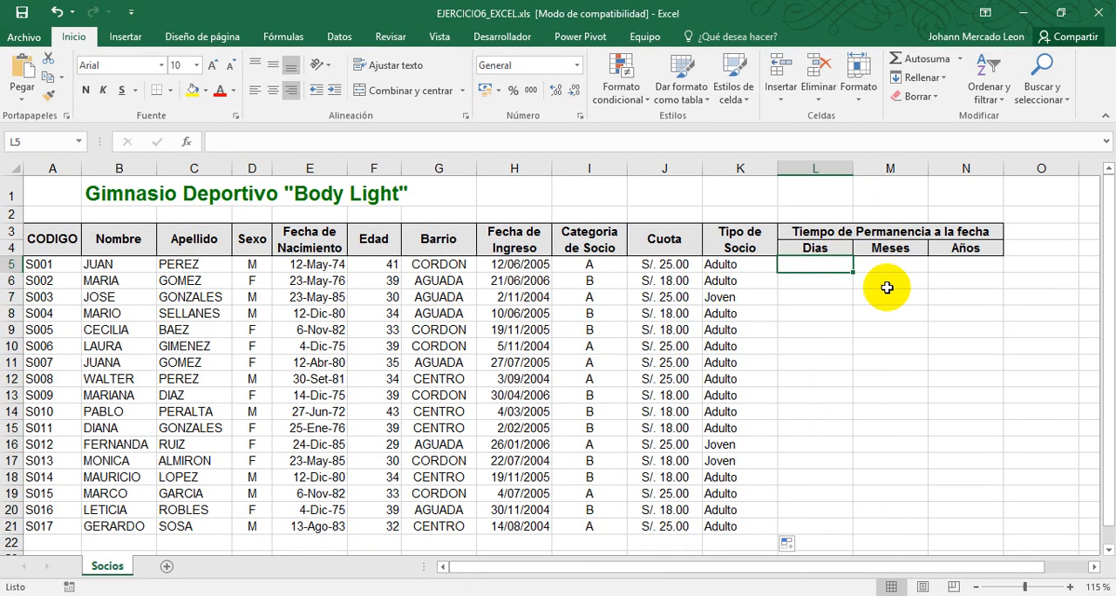
{"action": "type", "text": "="}
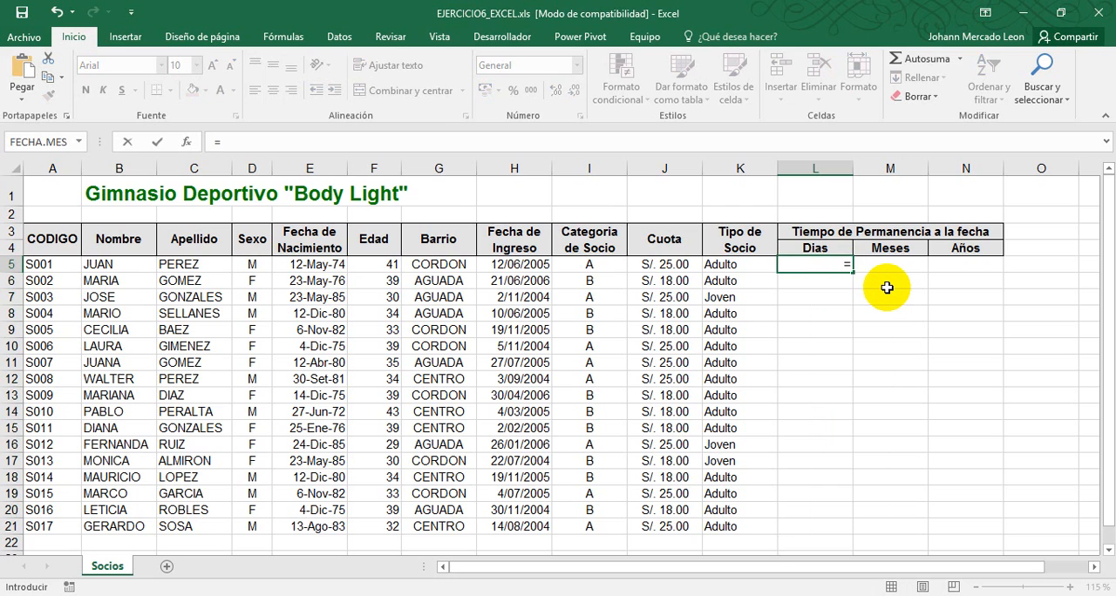
{"action": "type", "text": "()-"}
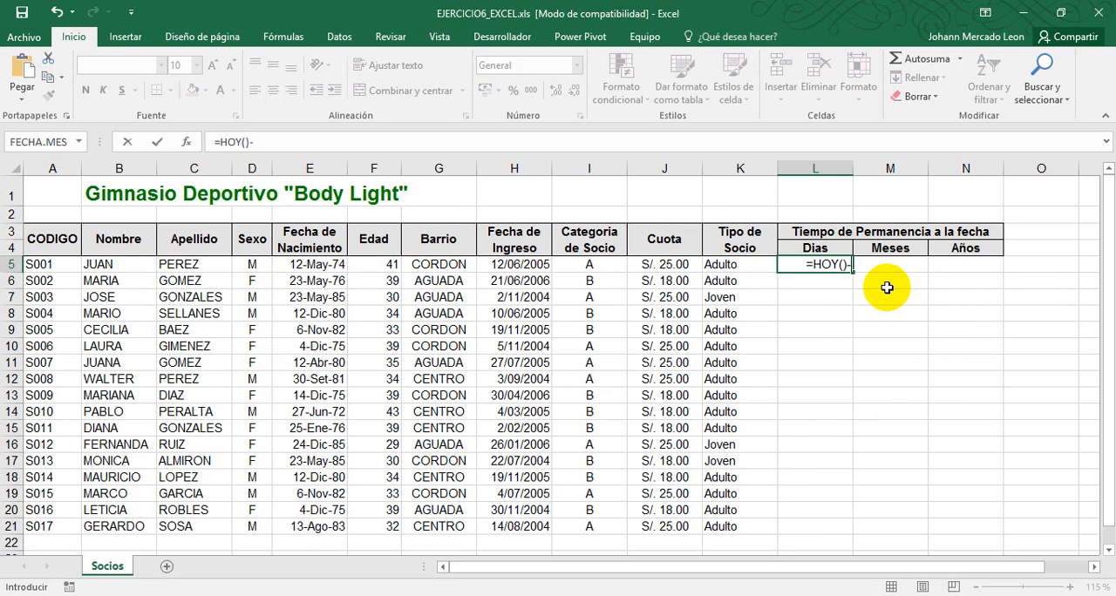
{"action": "left_click", "coordinate": [546, 265]}
{"action": "key", "text": "Return"}
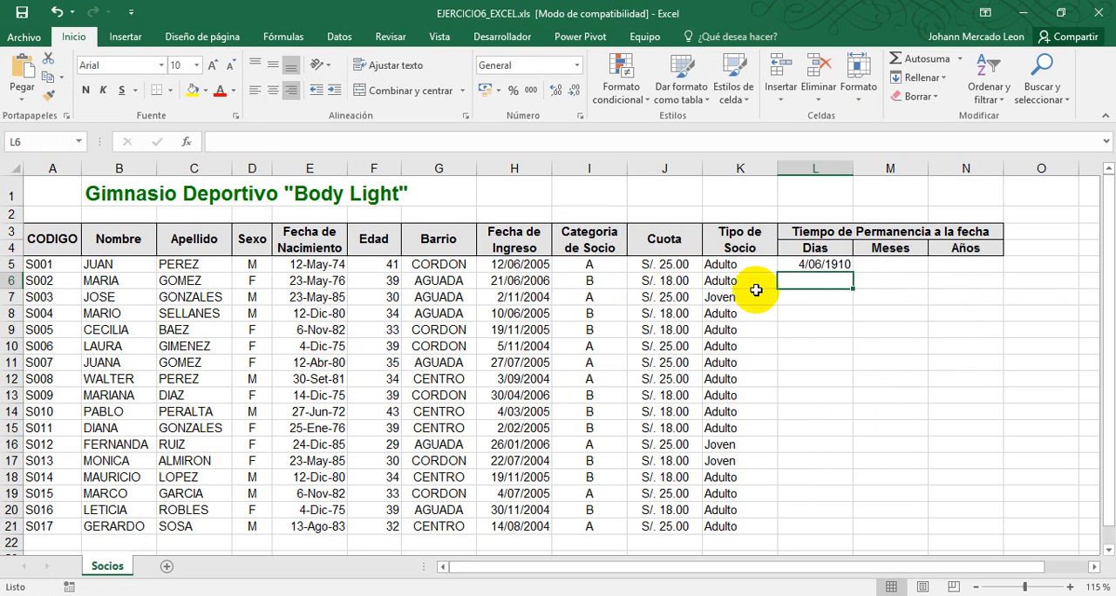
Apply the General number format to L5 and fill its formula down the Dias column through L21
{"action": "left_click", "coordinate": [821, 264]}
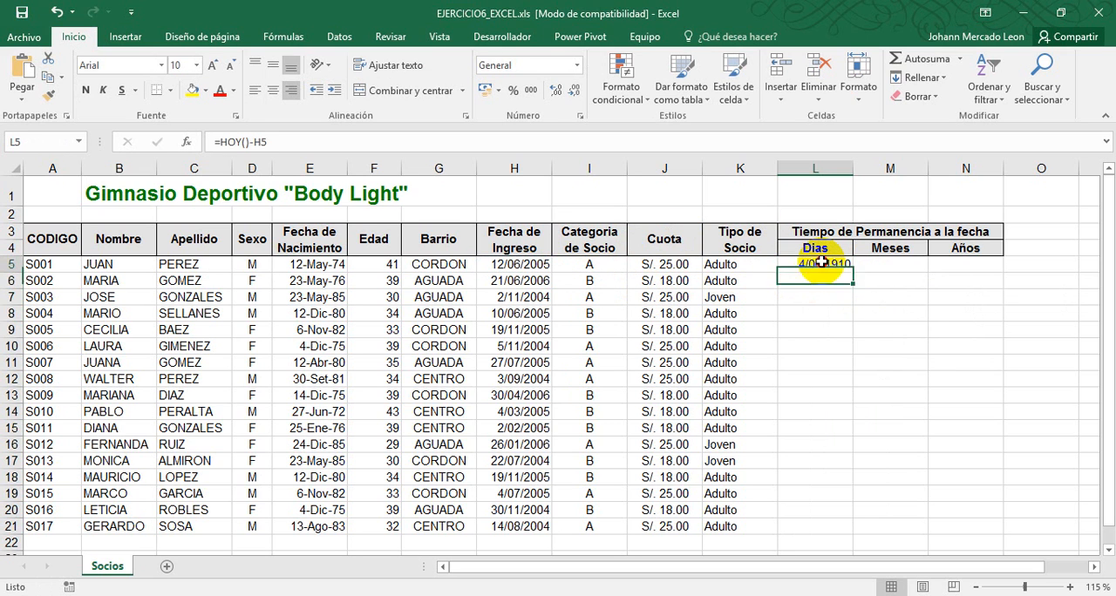
{"action": "left_click", "coordinate": [575, 66]}
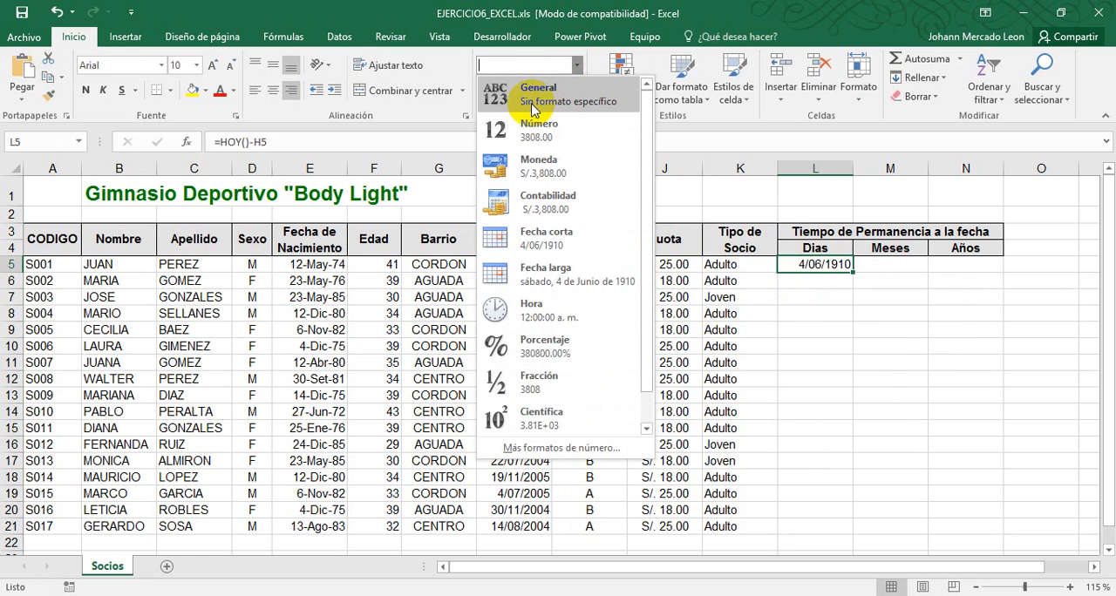
{"action": "left_click", "coordinate": [568, 98]}
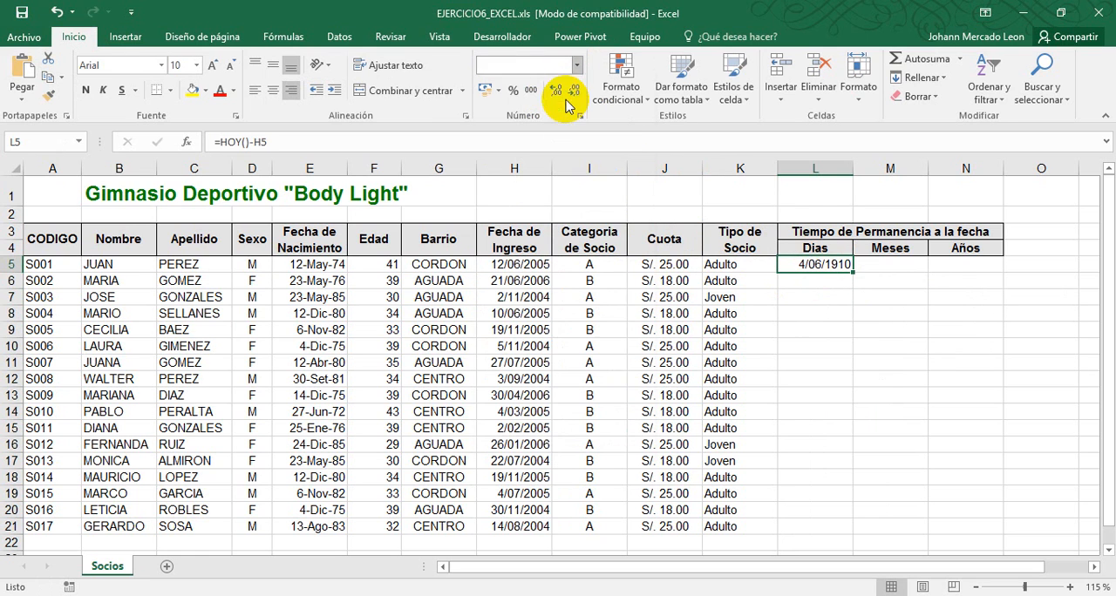
{"action": "double_click", "coordinate": [850, 273]}
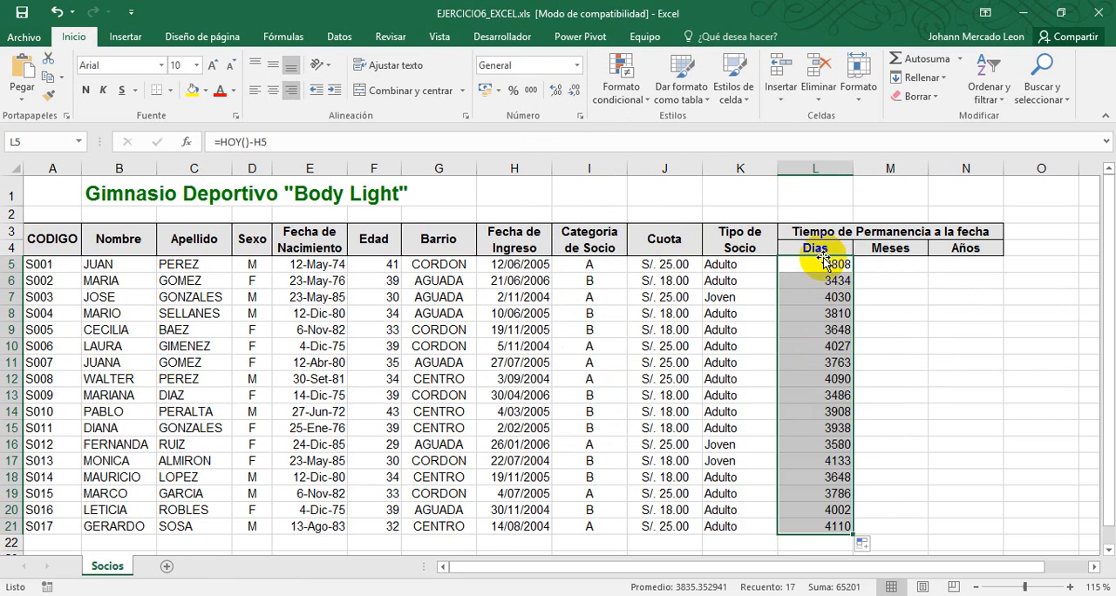
Write the formula =L5/365.25 in the Años cell N5 to convert the days of stay into years
{"action": "left_click", "coordinate": [871, 267]}
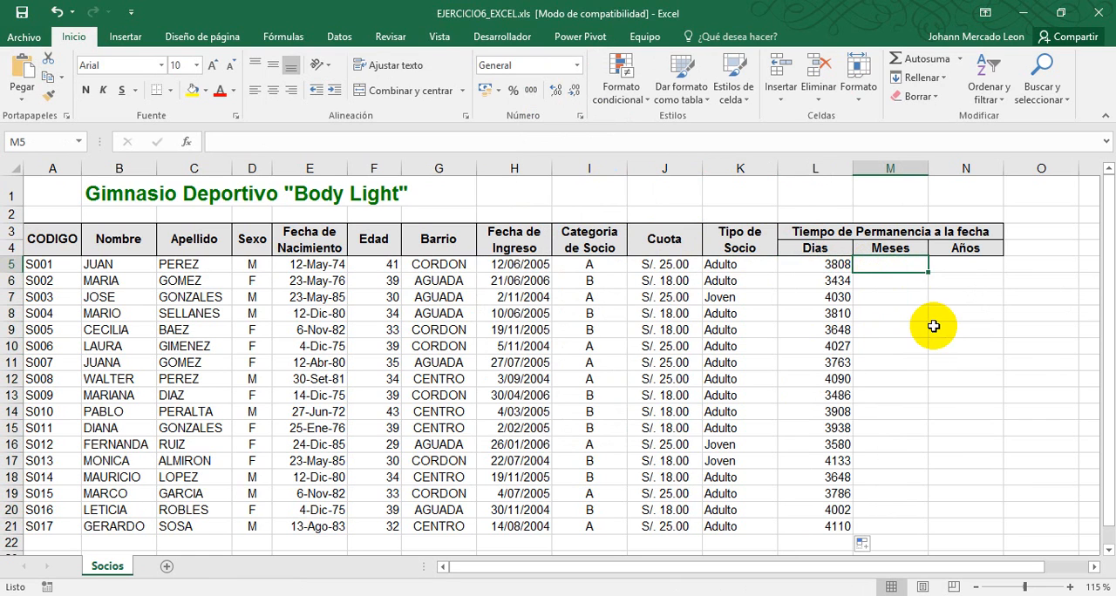
{"action": "left_click", "coordinate": [944, 265]}
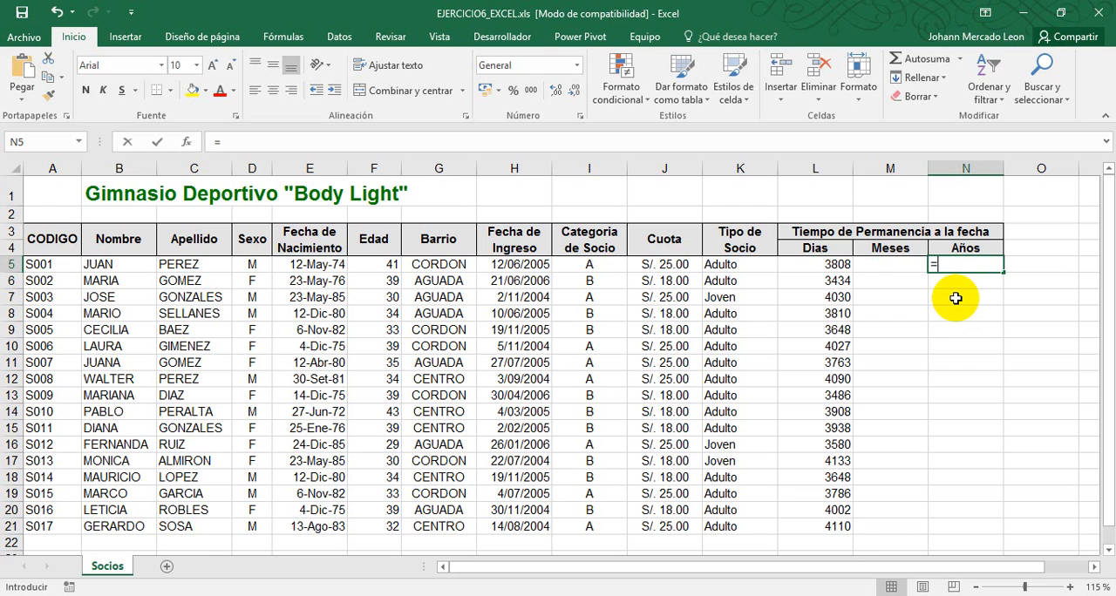
{"action": "left_click", "coordinate": [828, 264]}
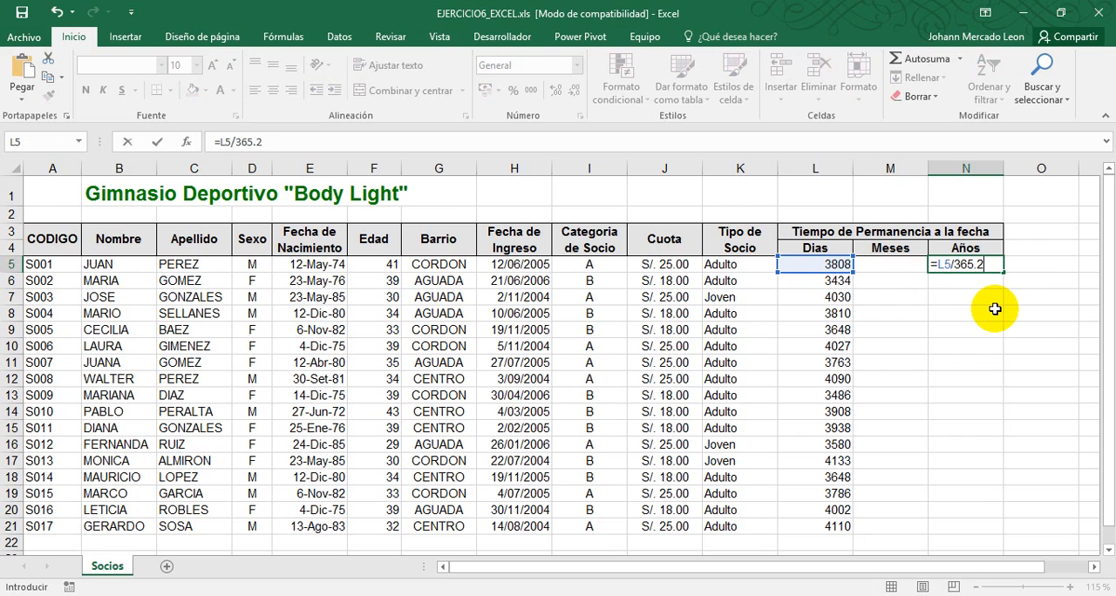
{"action": "key", "text": "Return"}
{"action": "left_click", "coordinate": [968, 268]}
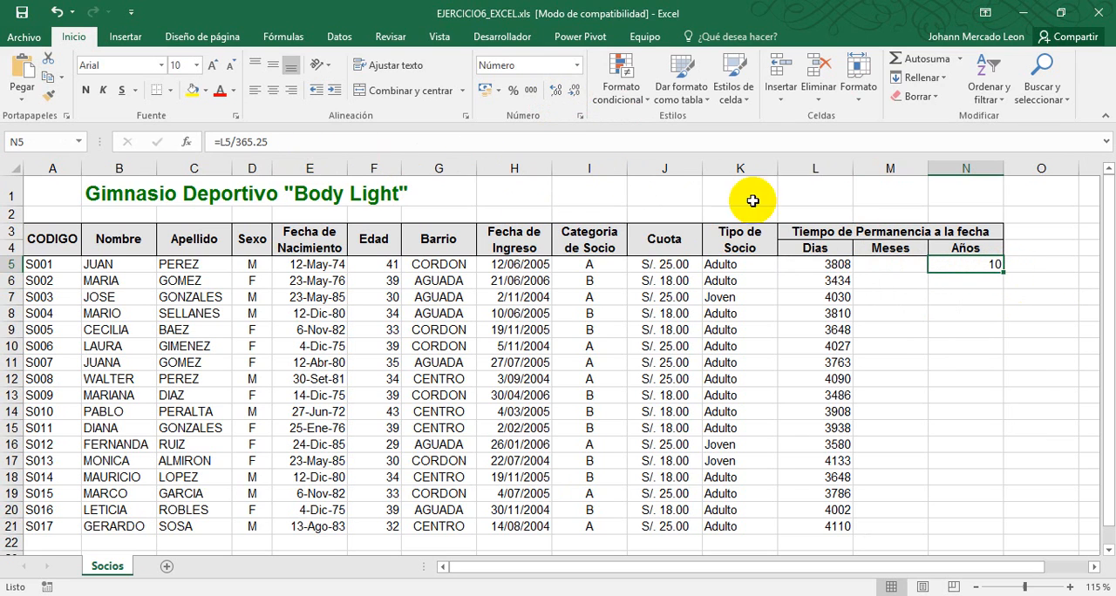
Wrap the L5/365.25 calculation in N5 in the REDONDEAR.MENOS function
{"action": "left_click", "coordinate": [282, 142]}
{"action": "left_click", "coordinate": [221, 141]}
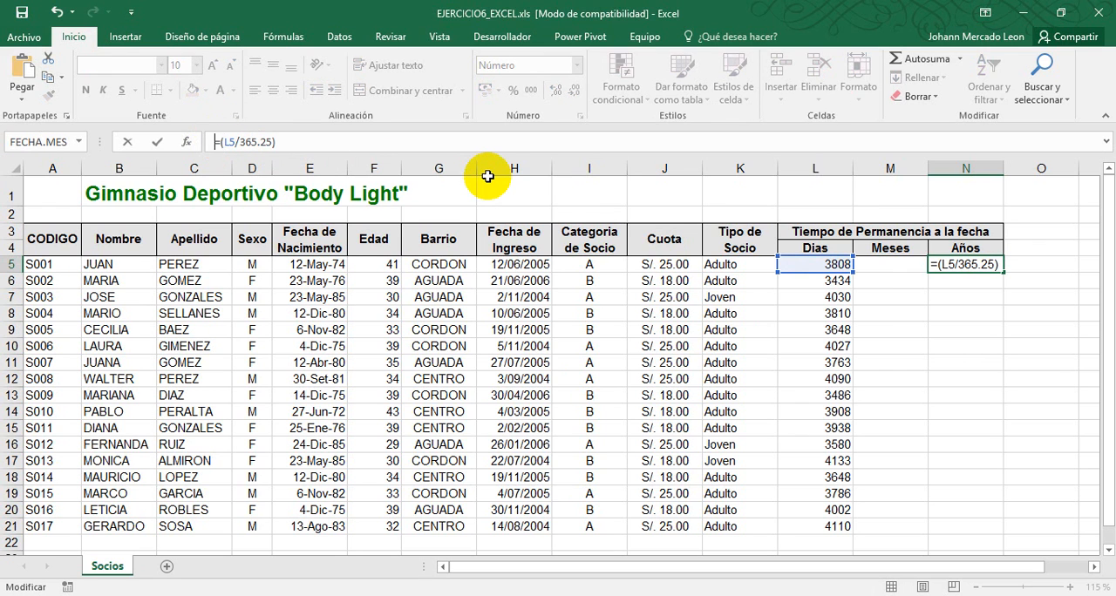
{"action": "type", "text": "REDONDER"}
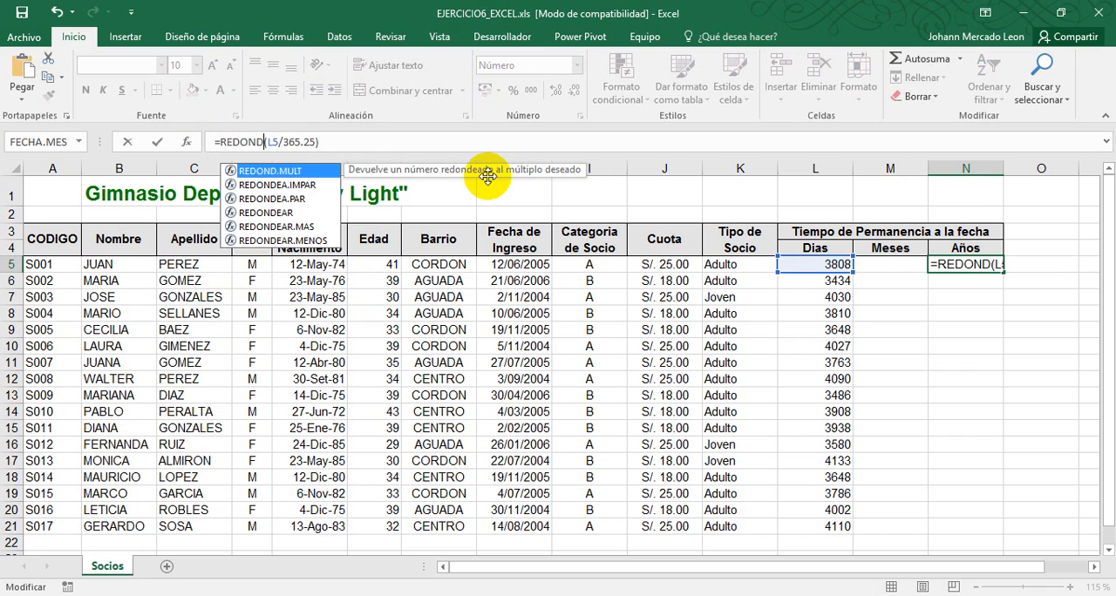
{"action": "key", "text": "BackSpace"}
{"action": "type", "text": "AR."}
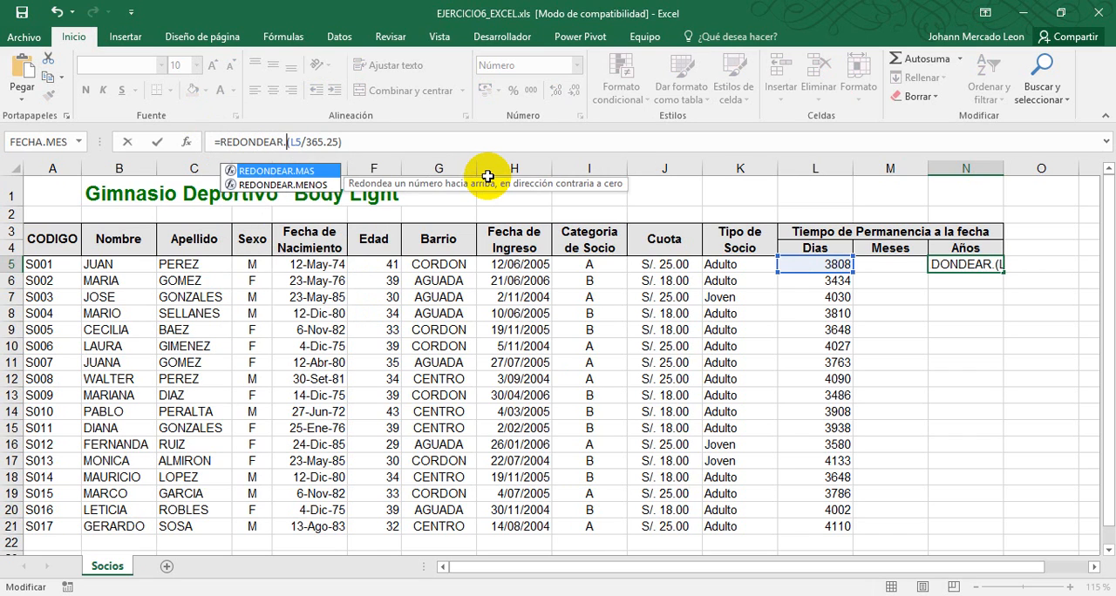
{"action": "type", "text": "MENOS"}
{"action": "key", "text": "End"}
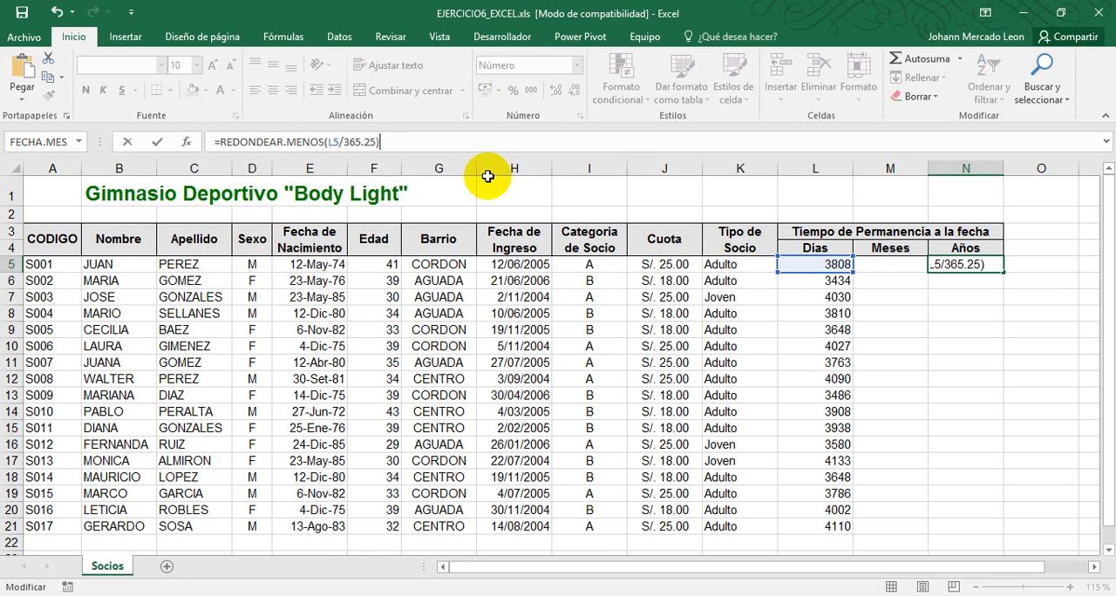
Set the rounding function's decimals argument to 0 and fill the N5 formula down the Años column through N21
{"action": "key", "text": "Left"}
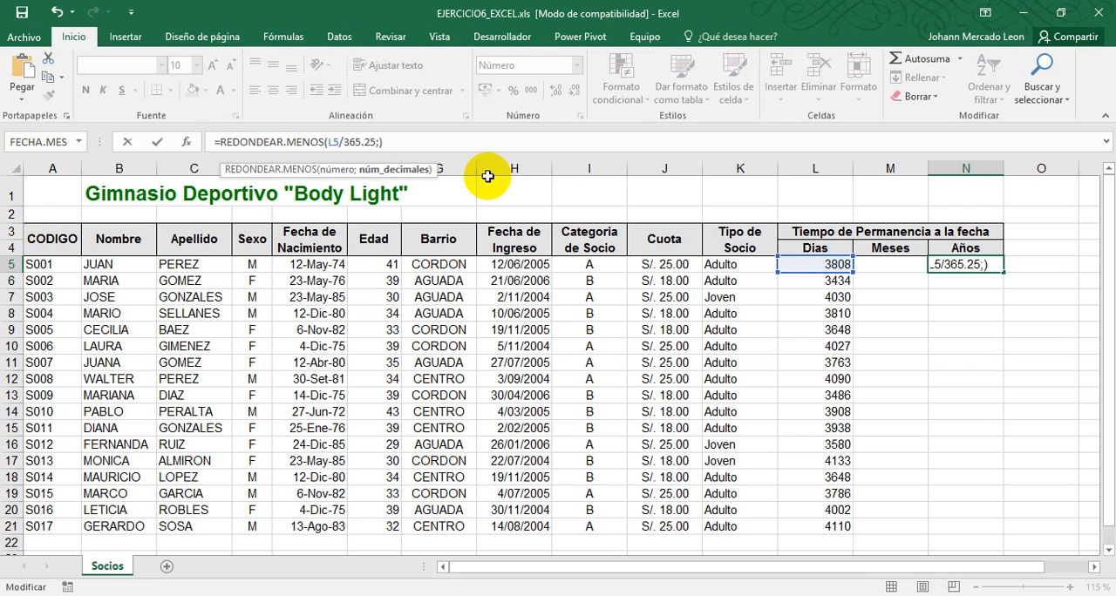
{"action": "key", "text": "Right"}
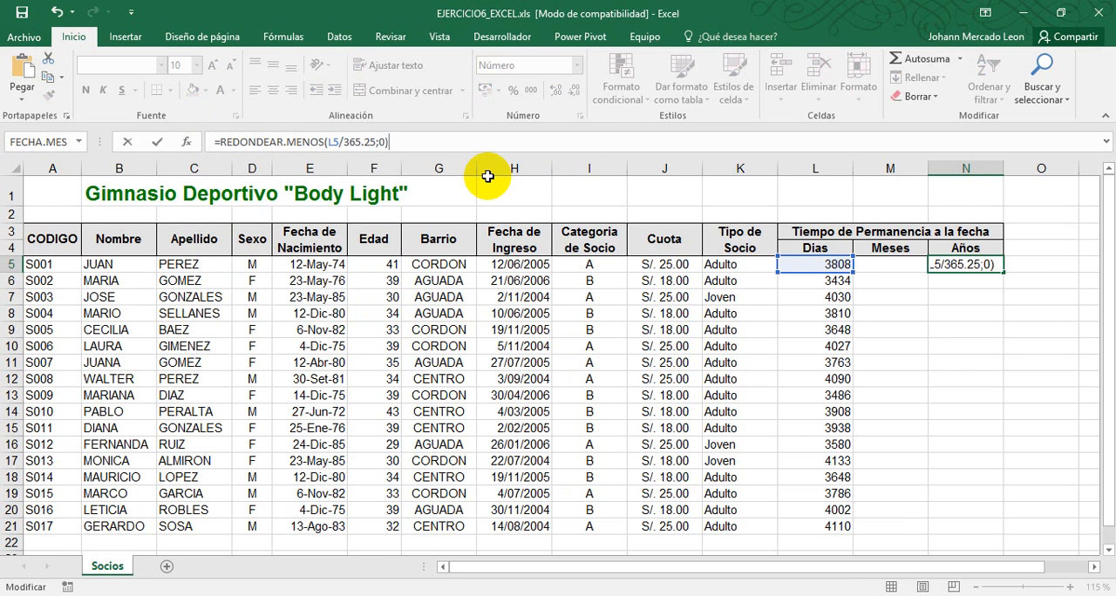
{"action": "key", "text": "Return"}
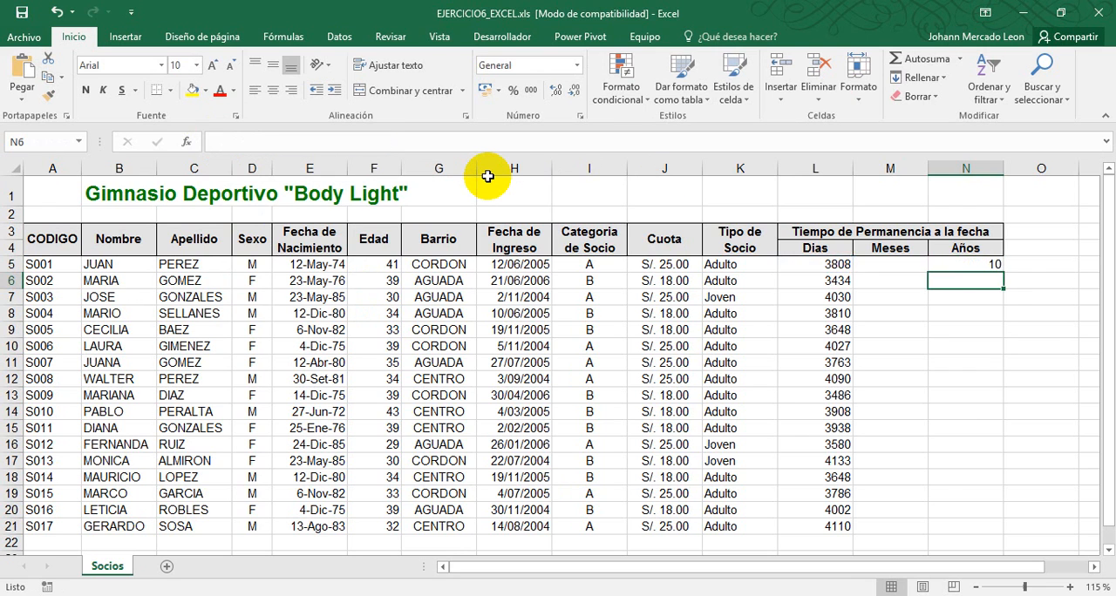
{"action": "left_click", "coordinate": [1000, 268]}
{"action": "double_click", "coordinate": [1003, 270]}
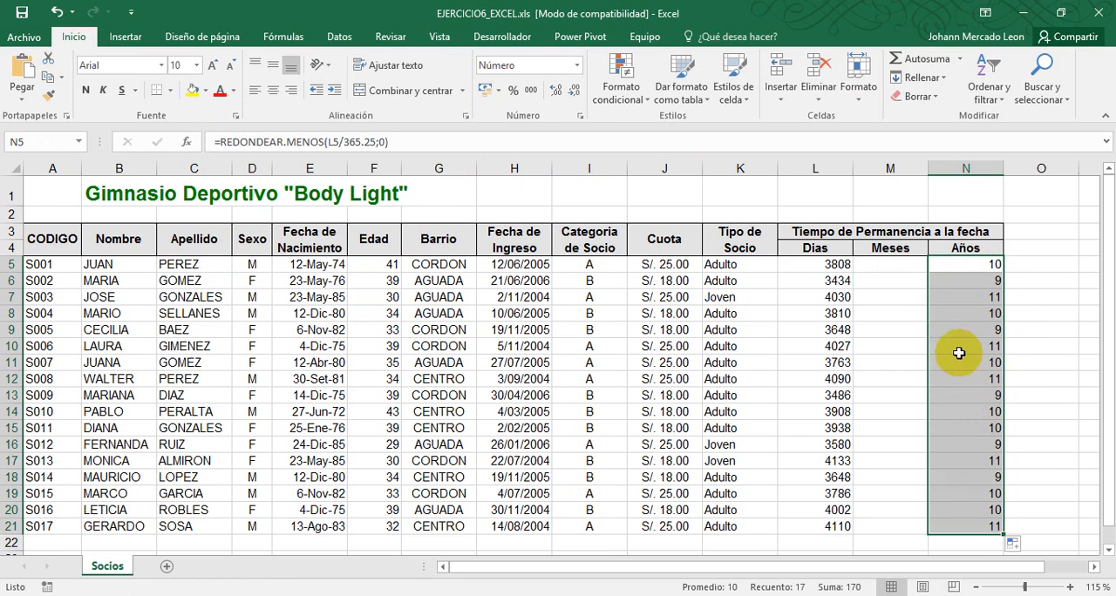
Review the Años results against the Fecha de Ingreso dates of several members, then select the first Meses cell, M5
{"action": "left_click", "coordinate": [893, 263]}
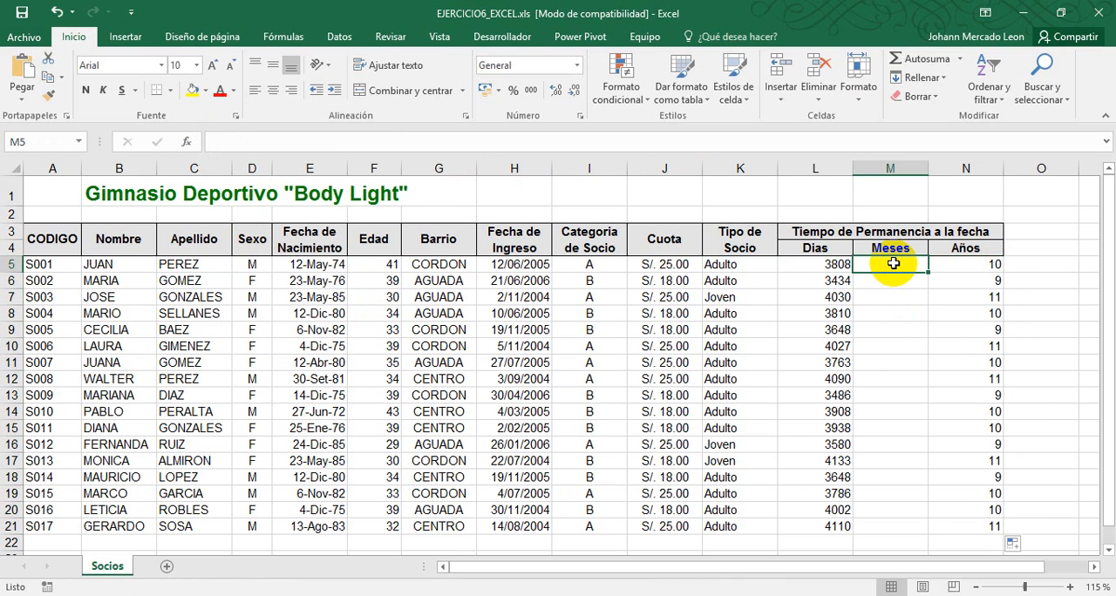
{"action": "left_click_drag", "start_coordinate": [982, 267], "coordinate": [991, 527]}
{"action": "left_click", "coordinate": [541, 268]}
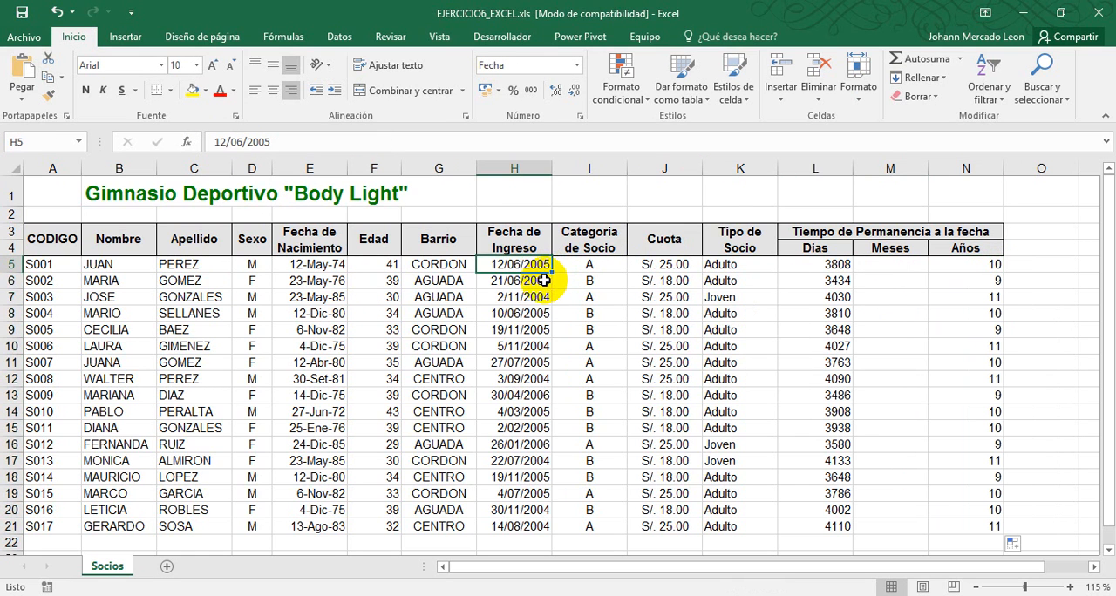
{"action": "left_click", "coordinate": [533, 281]}
{"action": "left_click", "coordinate": [527, 297]}
{"action": "left_click", "coordinate": [532, 313]}
{"action": "left_click", "coordinate": [533, 346]}
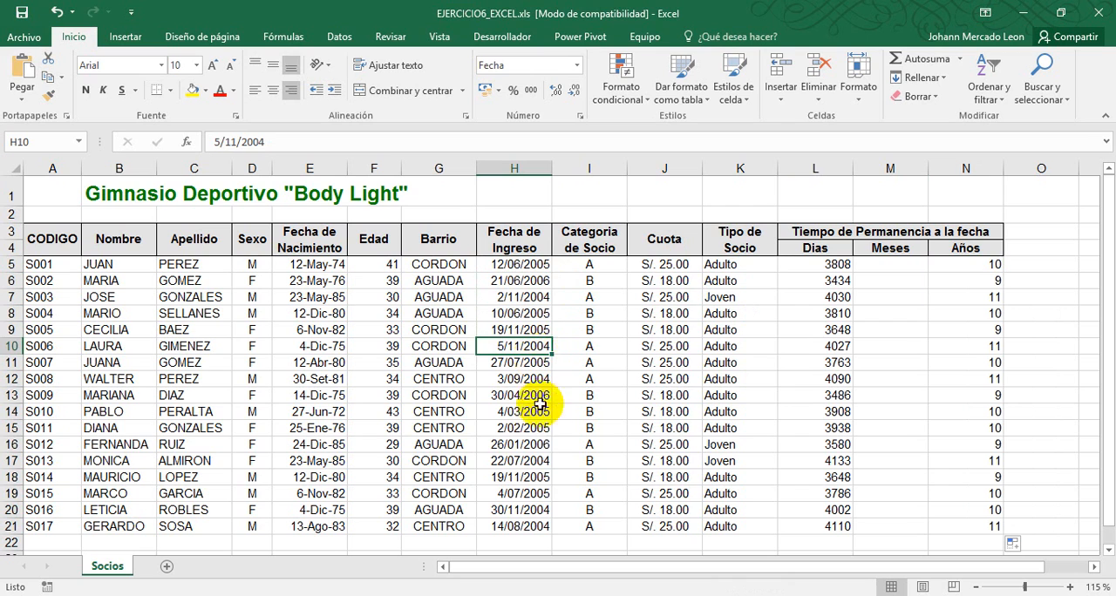
{"action": "left_click", "coordinate": [533, 445]}
{"action": "left_click", "coordinate": [533, 510]}
{"action": "left_click", "coordinate": [534, 412]}
{"action": "left_click", "coordinate": [537, 318]}
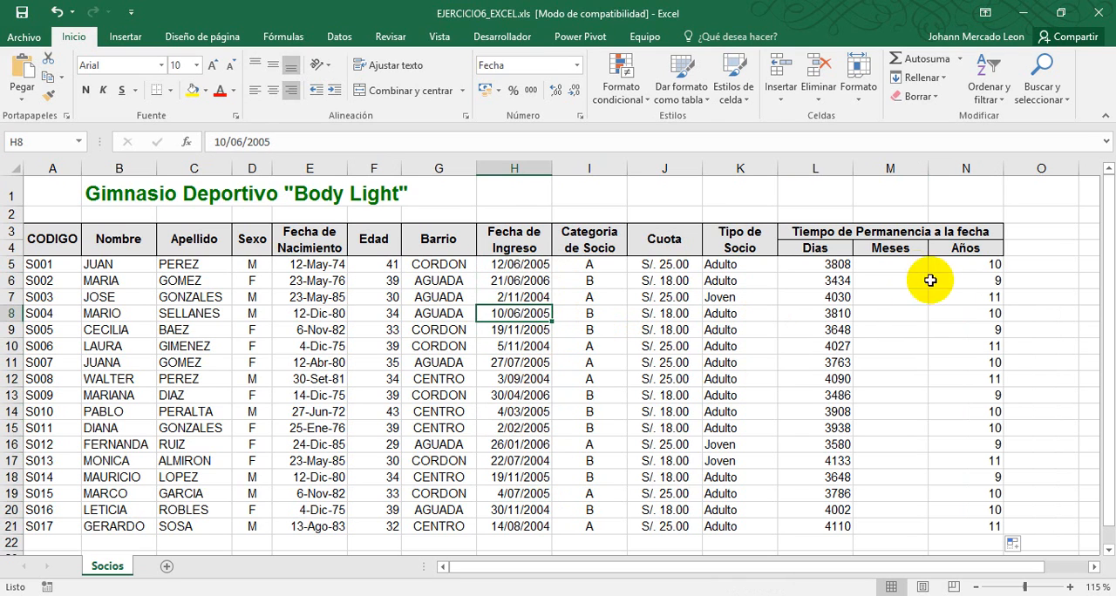
{"action": "left_click", "coordinate": [899, 266]}
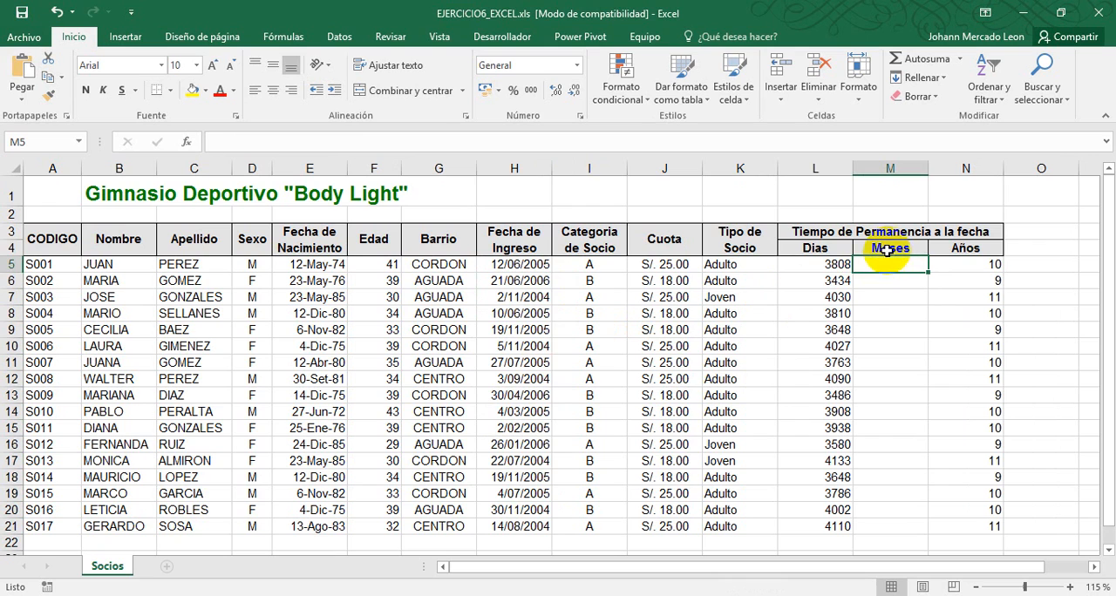
{"action": "left_click", "coordinate": [887, 249]}
{"action": "left_click", "coordinate": [893, 266]}
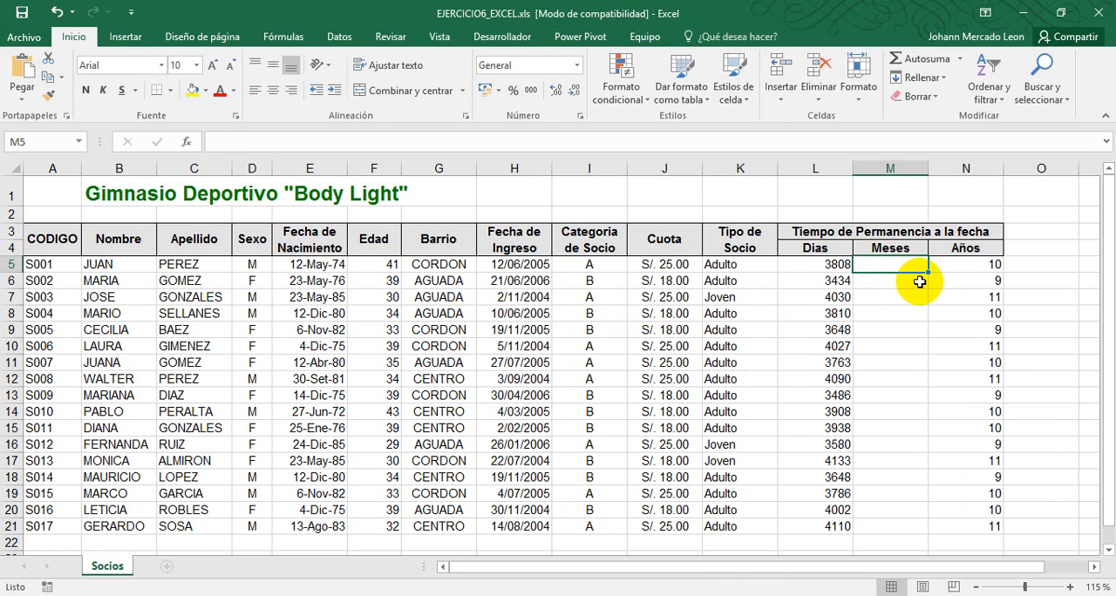
Write the formula =N5*12 in the Meses cell M5 to convert the years of stay into months
{"action": "left_click", "coordinate": [947, 266]}
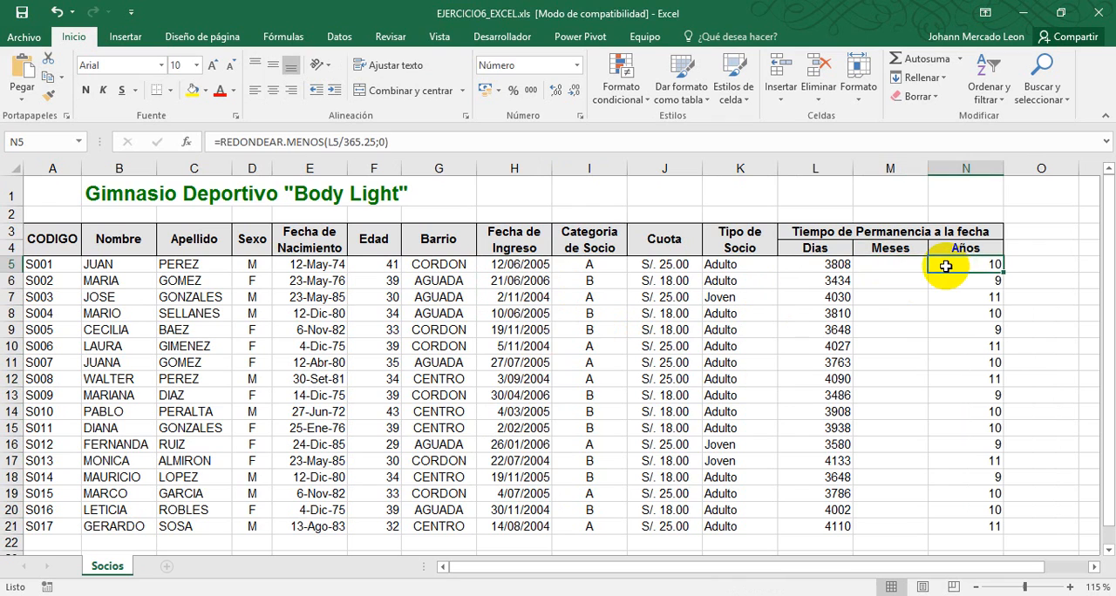
{"action": "left_click", "coordinate": [901, 265]}
{"action": "type", "text": "="}
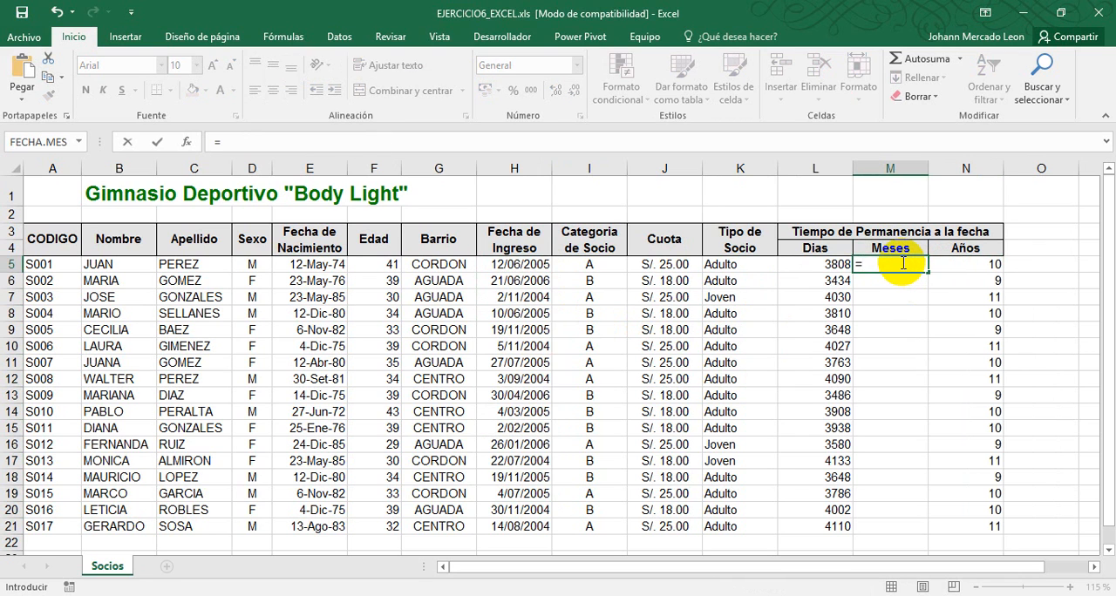
{"action": "left_click", "coordinate": [959, 268]}
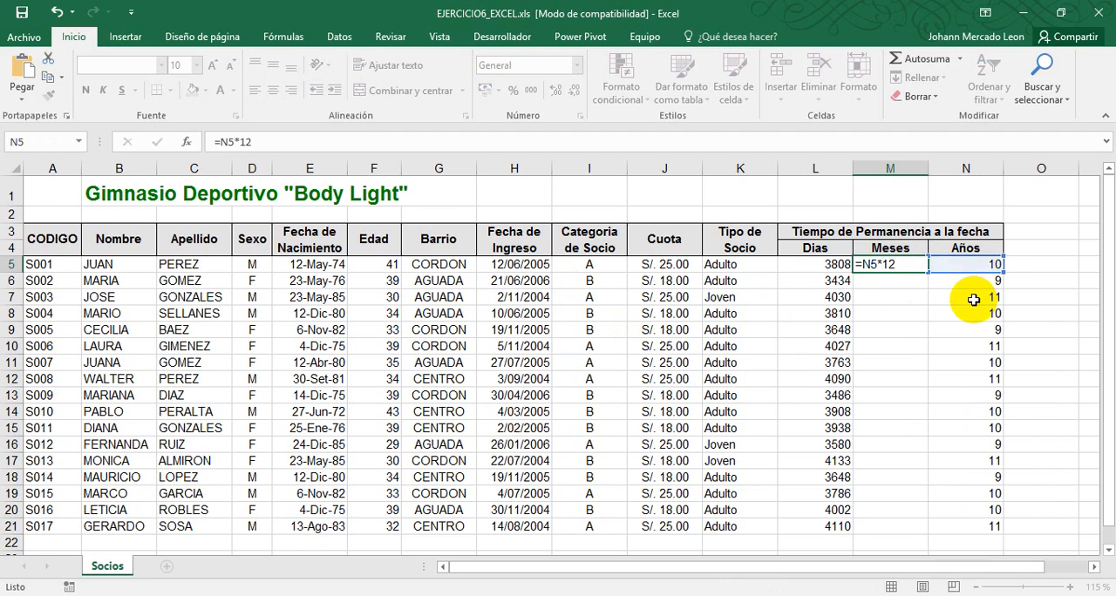
{"action": "type", "text": "*12"}
{"action": "key", "text": "Return"}
Fill the M5 formula down the Meses column through M21
{"action": "left_click", "coordinate": [958, 265]}
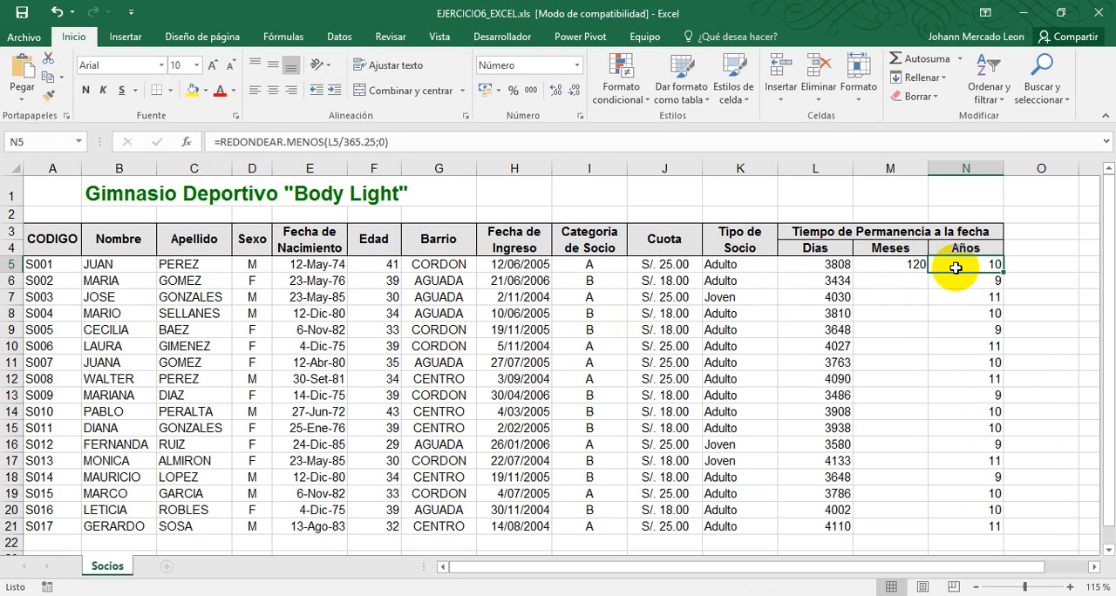
{"action": "left_click", "coordinate": [893, 264]}
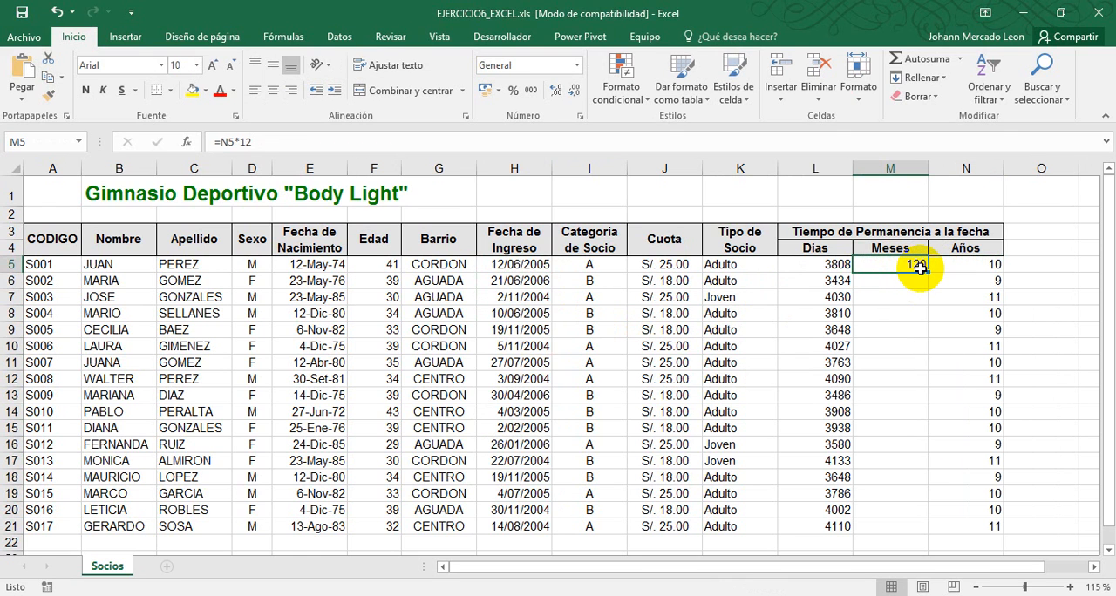
{"action": "double_click", "coordinate": [929, 274]}
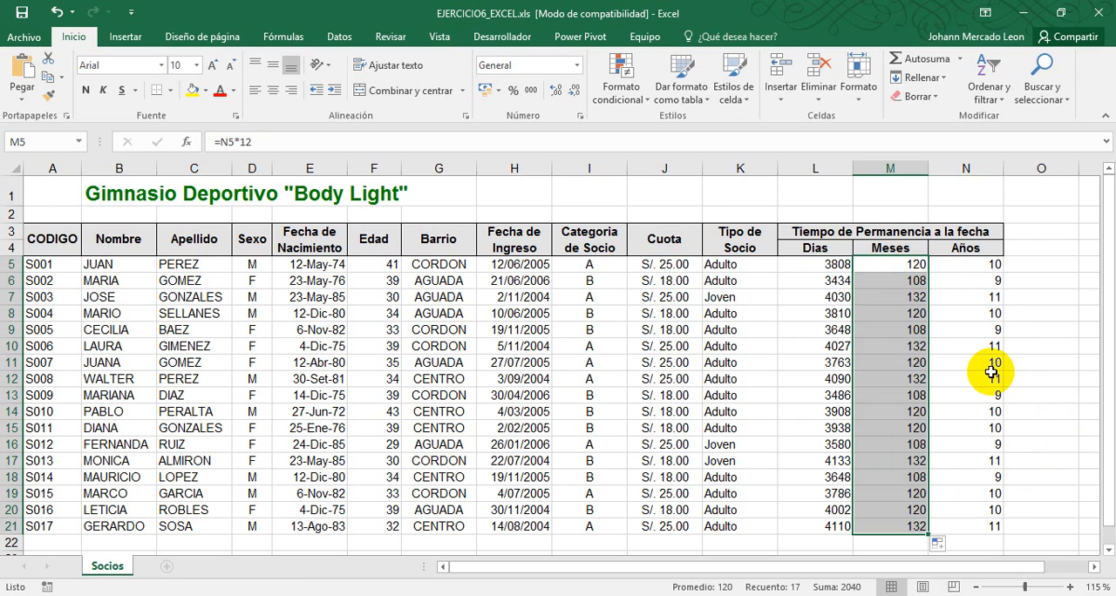
{"action": "key", "text": "ctrl"}
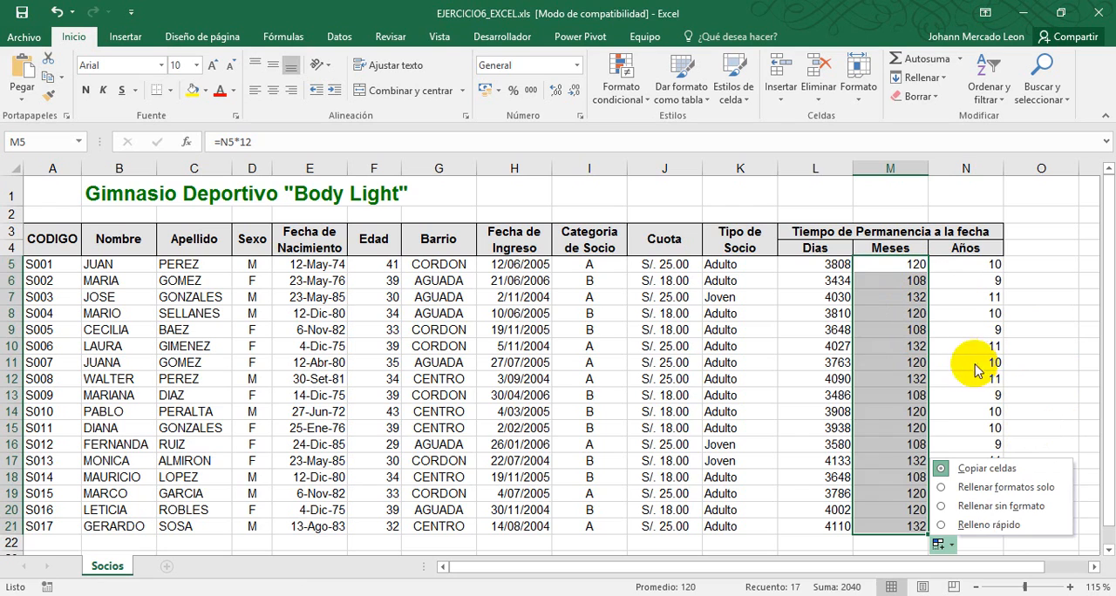
{"action": "left_click", "coordinate": [965, 312]}
Examine how the Dias, Meses and Años formulas in row 5 relate and review the filled Meses column
{"action": "left_click", "coordinate": [956, 263]}
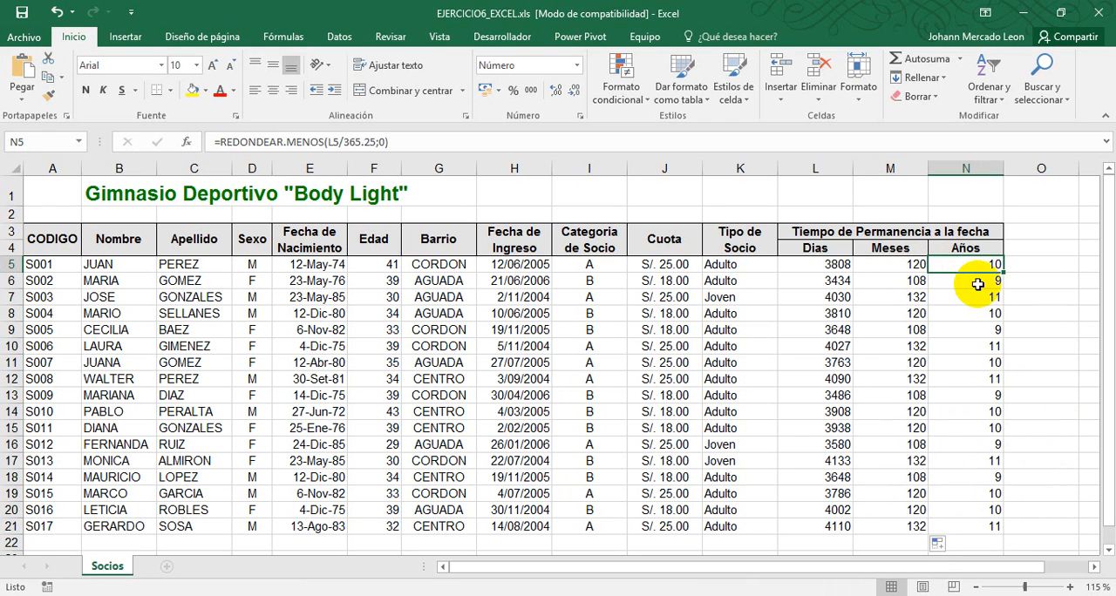
{"action": "left_click", "coordinate": [906, 264]}
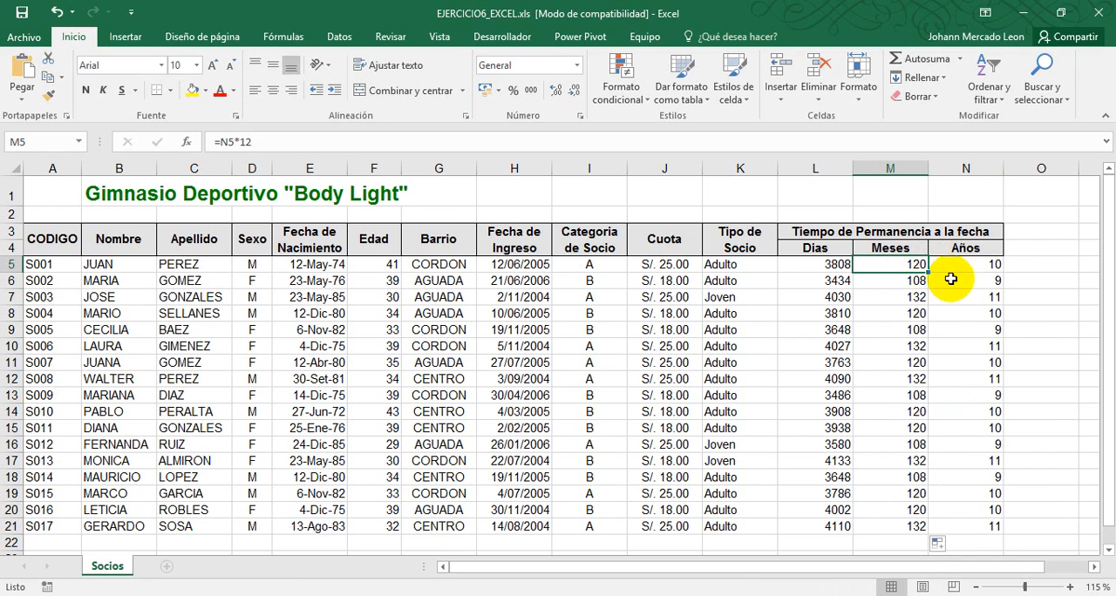
{"action": "left_click", "coordinate": [970, 264]}
{"action": "left_click", "coordinate": [898, 265]}
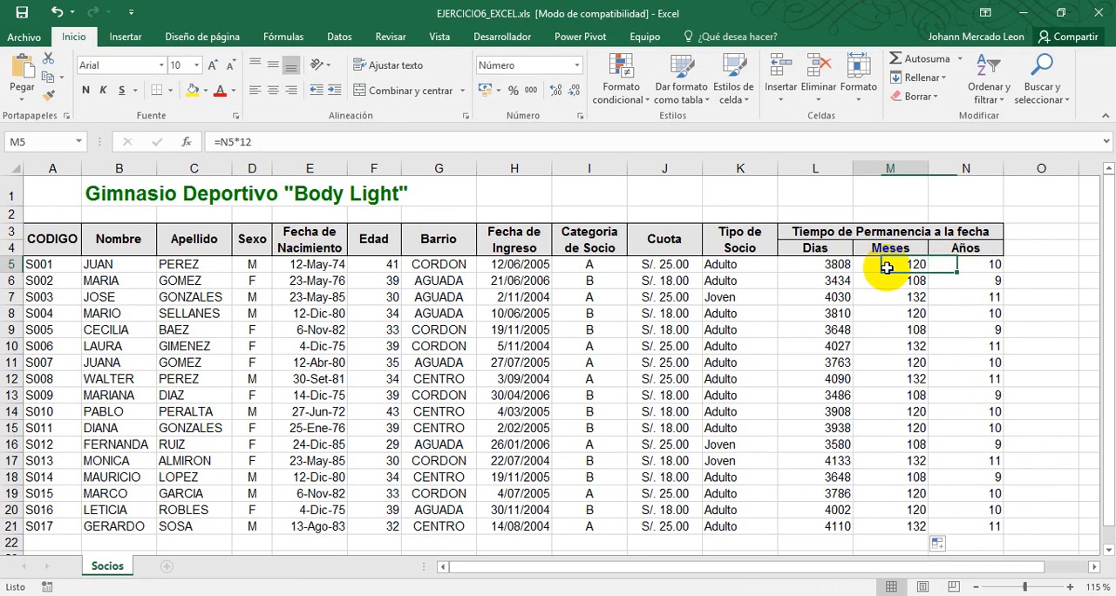
{"action": "left_click", "coordinate": [810, 264]}
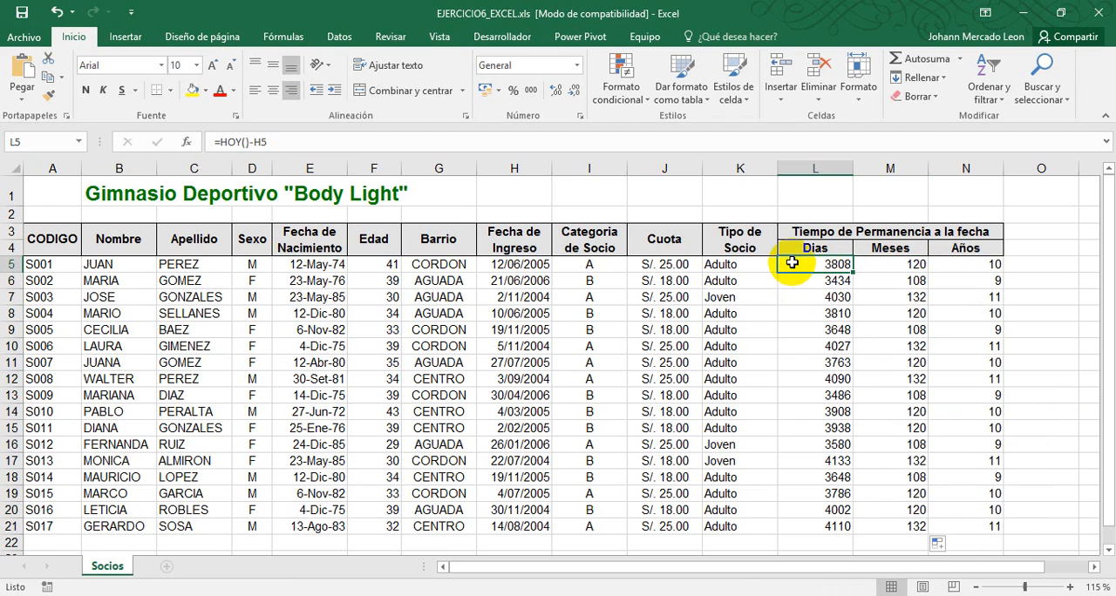
{"action": "left_click", "coordinate": [894, 264]}
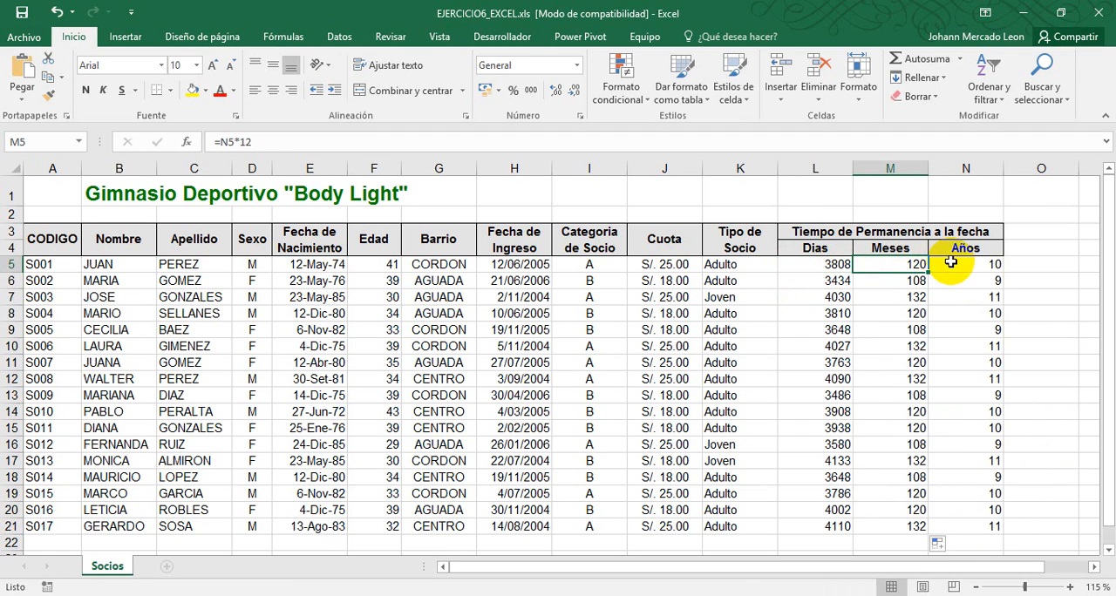
{"action": "left_click", "coordinate": [959, 264]}
{"action": "left_click", "coordinate": [902, 264]}
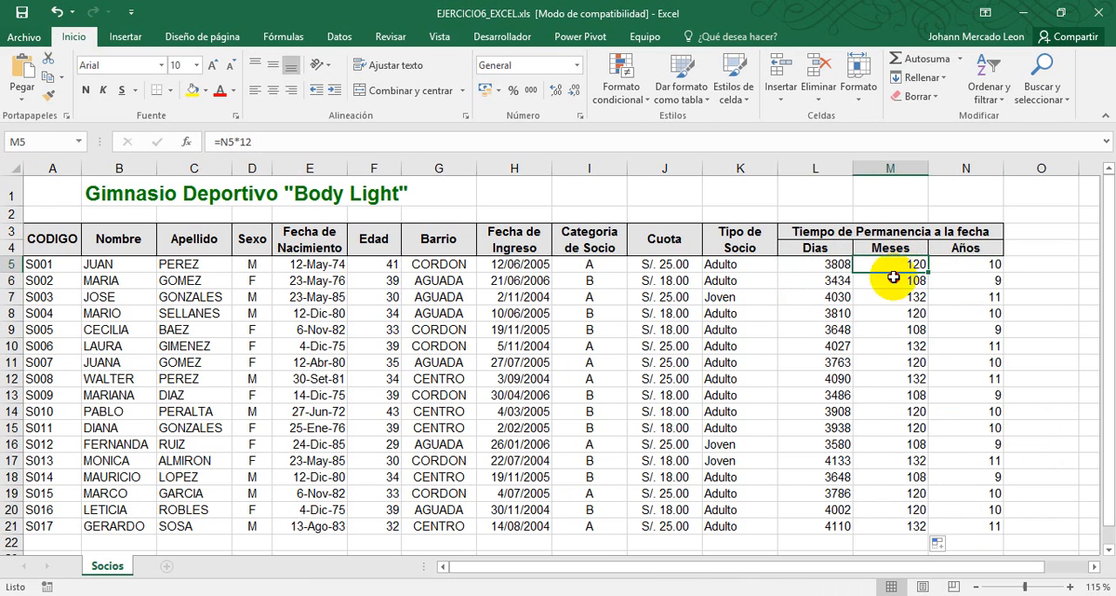
{"action": "left_click_drag", "start_coordinate": [886, 269], "coordinate": [874, 528]}
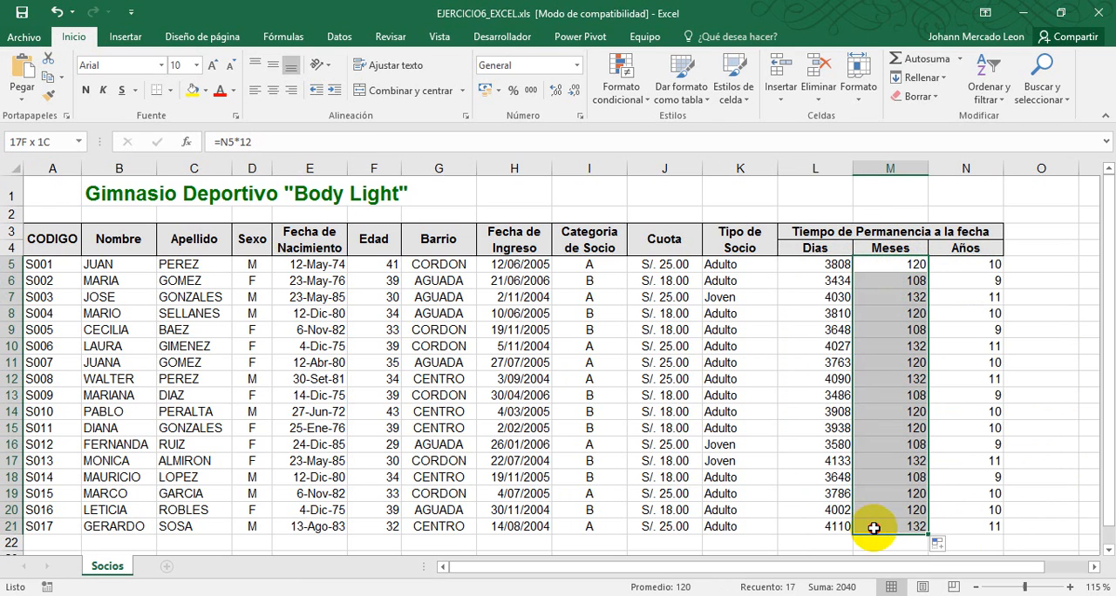
{"action": "left_click", "coordinate": [917, 265]}
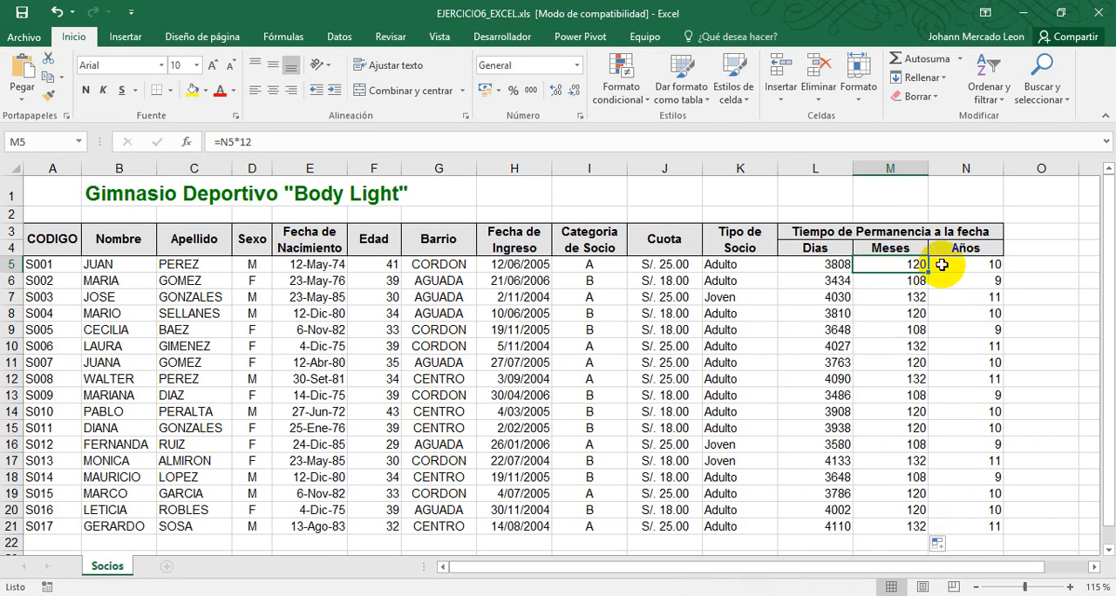
{"action": "left_click", "coordinate": [801, 265]}
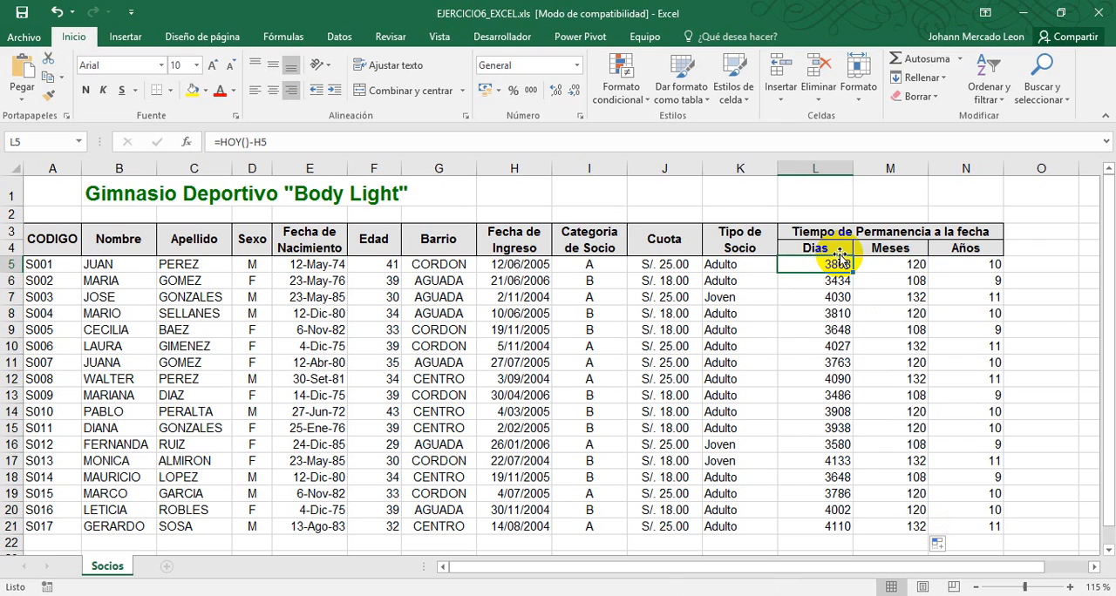
{"action": "left_click", "coordinate": [896, 265]}
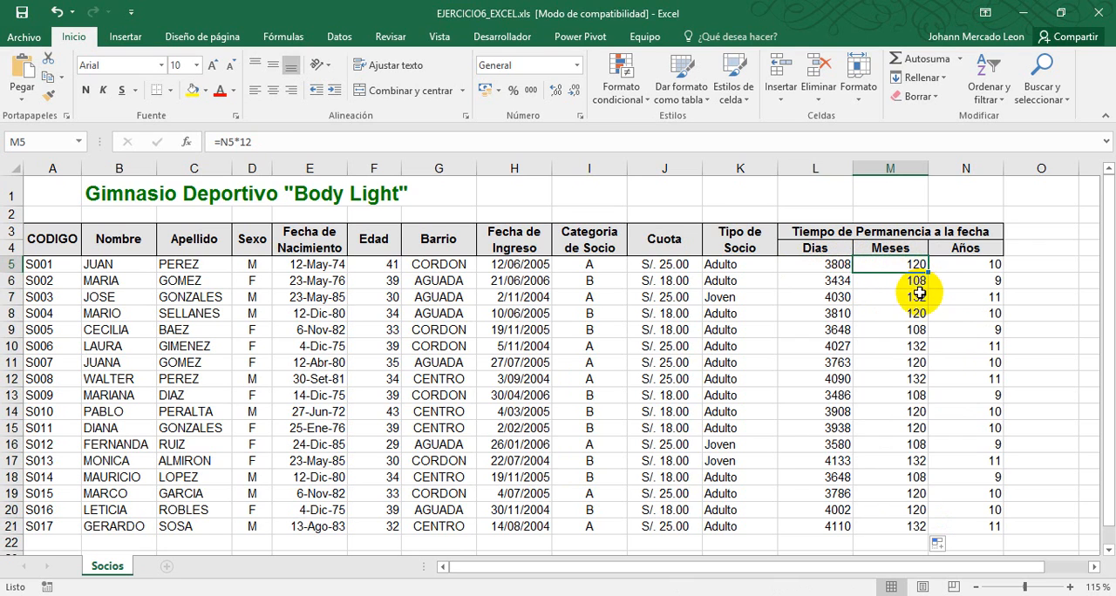
{"action": "left_click_drag", "start_coordinate": [913, 266], "coordinate": [877, 527]}
{"action": "left_click", "coordinate": [950, 268]}
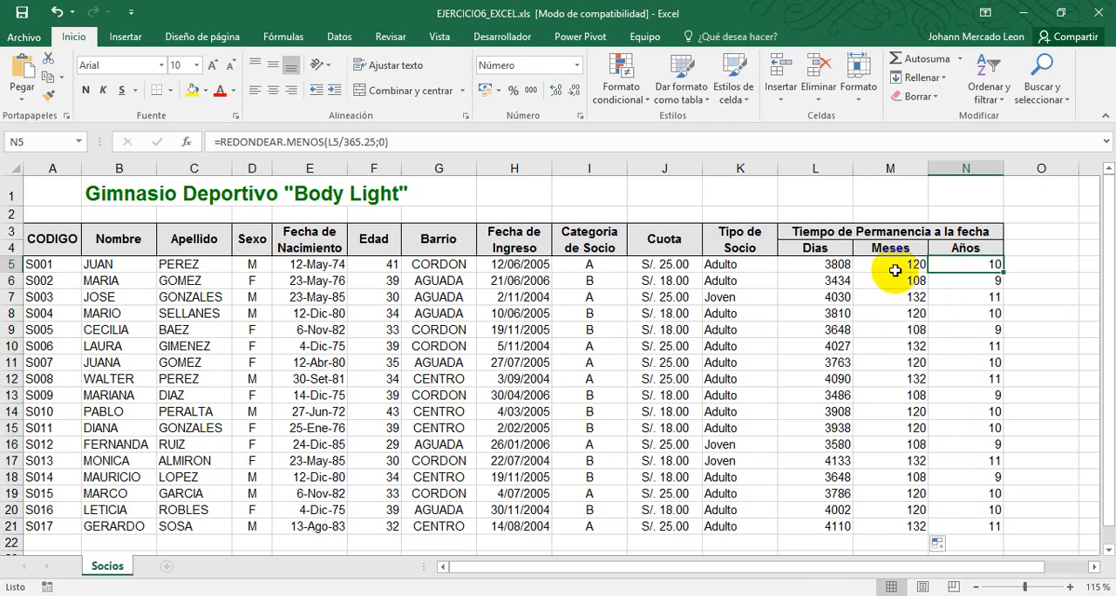
Switch to the exercise PDF in Foxit Reader and read the instructions for tasks 7 to 9
{"action": "left_click", "coordinate": [794, 595]}
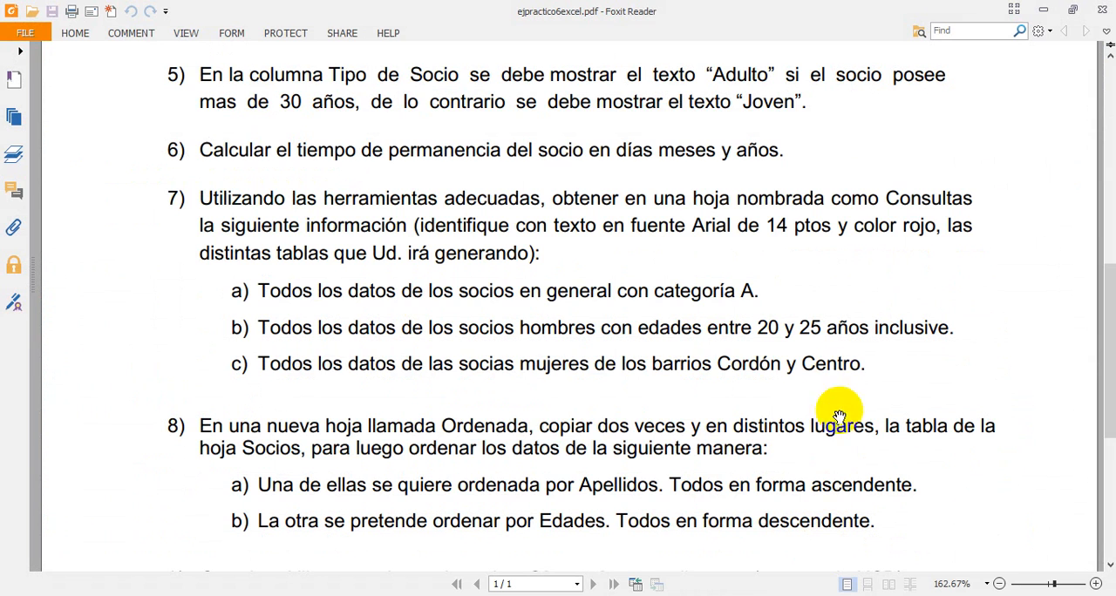
{"action": "left_click", "coordinate": [726, 361]}
{"action": "left_click_drag", "start_coordinate": [726, 361], "coordinate": [789, 236]}
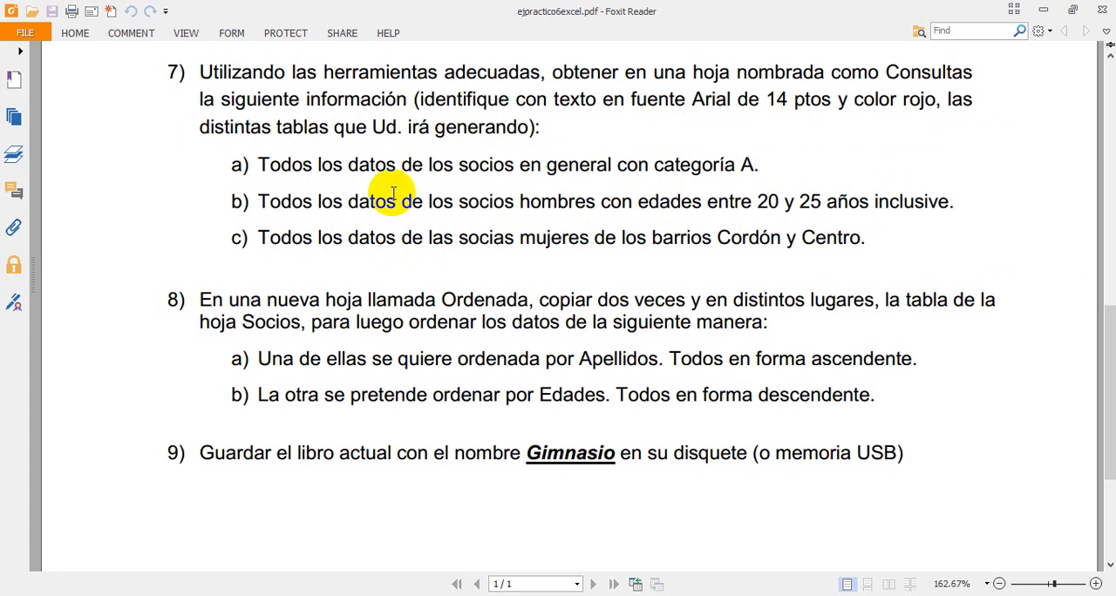
Return to the Excel workbook and examine the extent of the member table from A3 to N21
{"action": "key", "text": "alt+Tab"}
{"action": "left_click", "coordinate": [865, 315]}
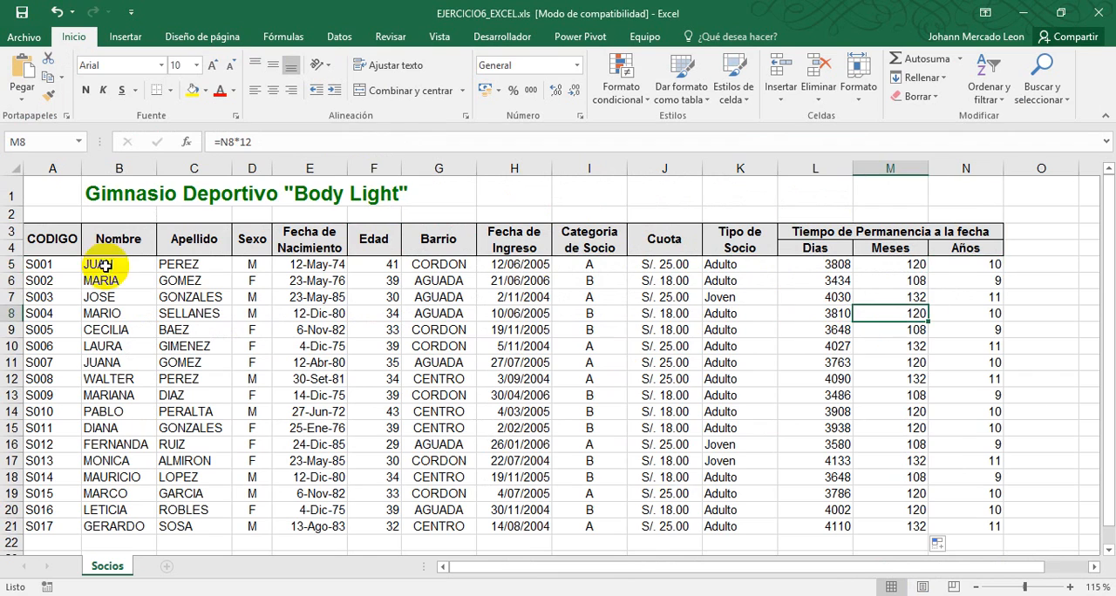
{"action": "left_click_drag", "start_coordinate": [44, 240], "coordinate": [963, 527]}
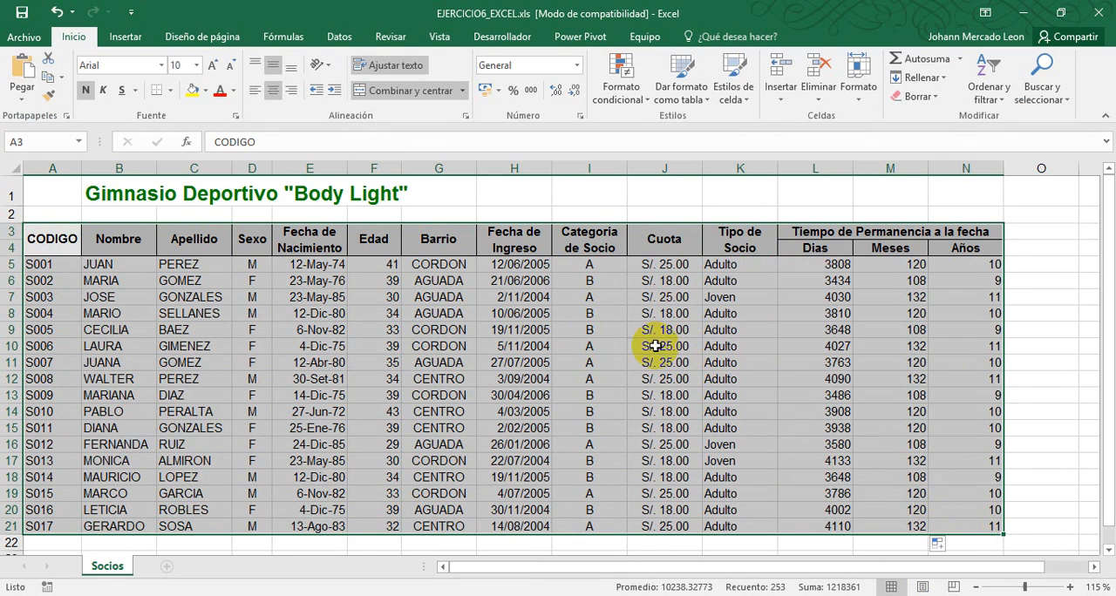
{"action": "left_click", "coordinate": [511, 330]}
{"action": "left_click", "coordinate": [346, 310]}
{"action": "left_click", "coordinate": [471, 330]}
{"action": "left_click", "coordinate": [536, 328]}
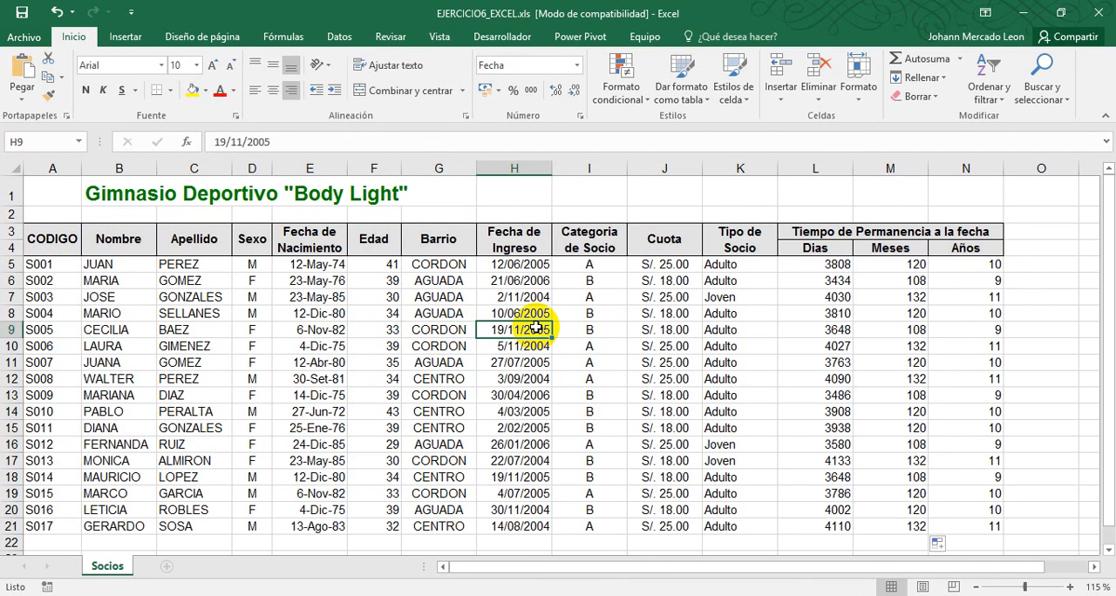
{"action": "left_click", "coordinate": [508, 378]}
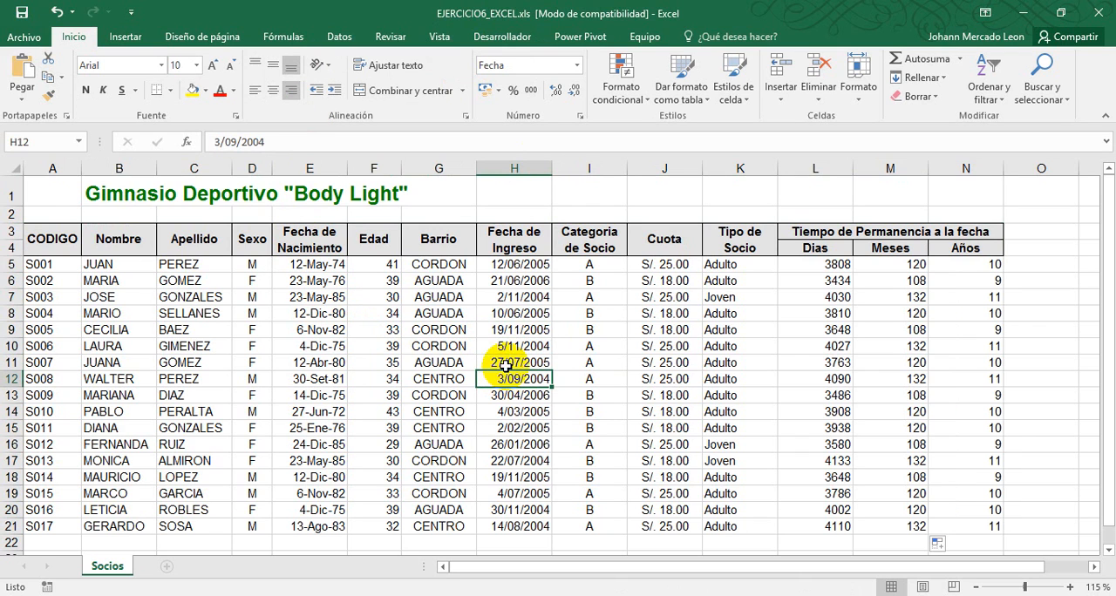
{"action": "left_click", "coordinate": [514, 328]}
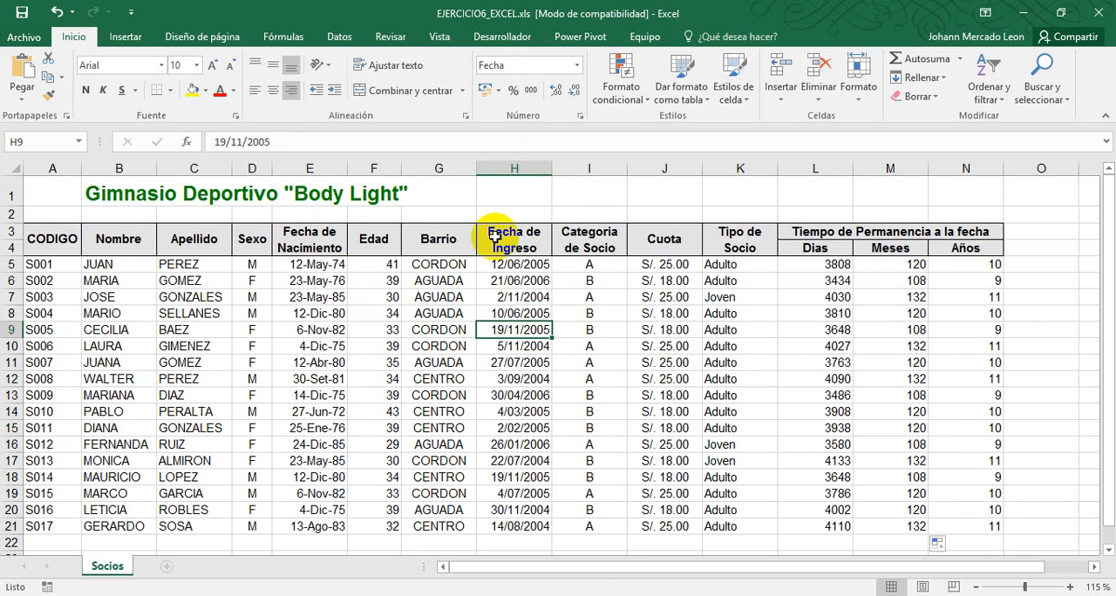
Read the Filtro command's description and look over member records across the table's columns
{"action": "left_click", "coordinate": [339, 39]}
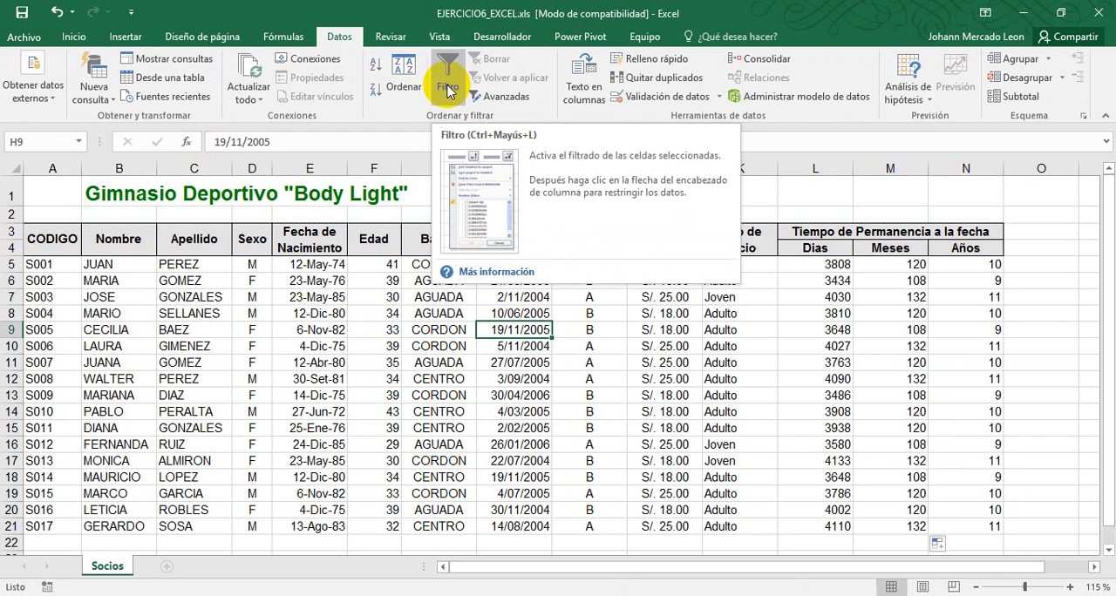
{"action": "left_click", "coordinate": [307, 286]}
{"action": "left_click", "coordinate": [266, 375]}
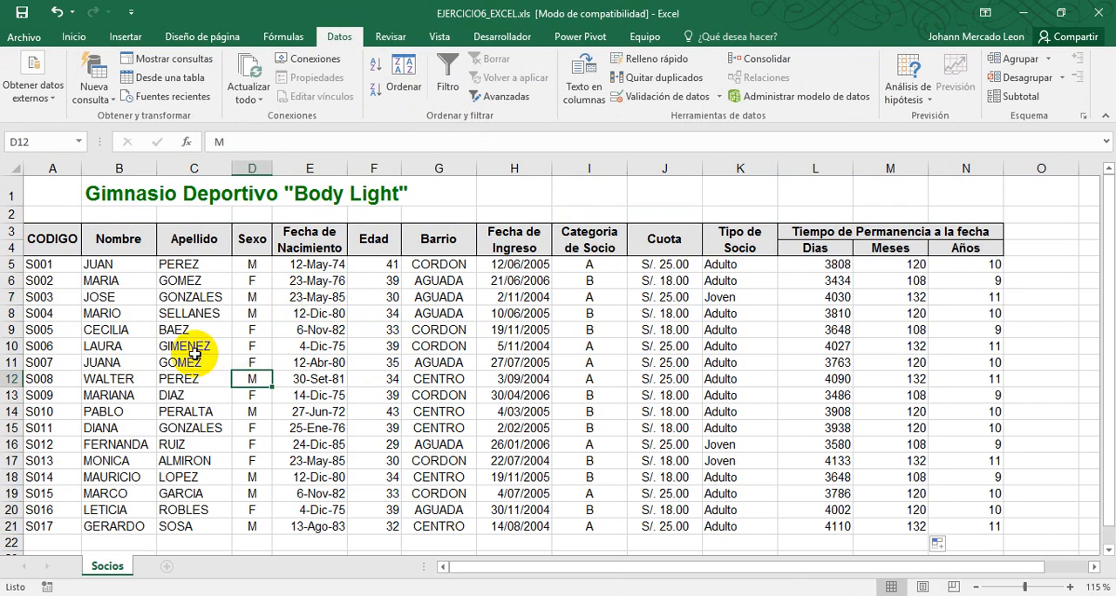
{"action": "left_click", "coordinate": [193, 348]}
{"action": "left_click", "coordinate": [422, 297]}
{"action": "left_click", "coordinate": [594, 328]}
{"action": "left_click", "coordinate": [728, 332]}
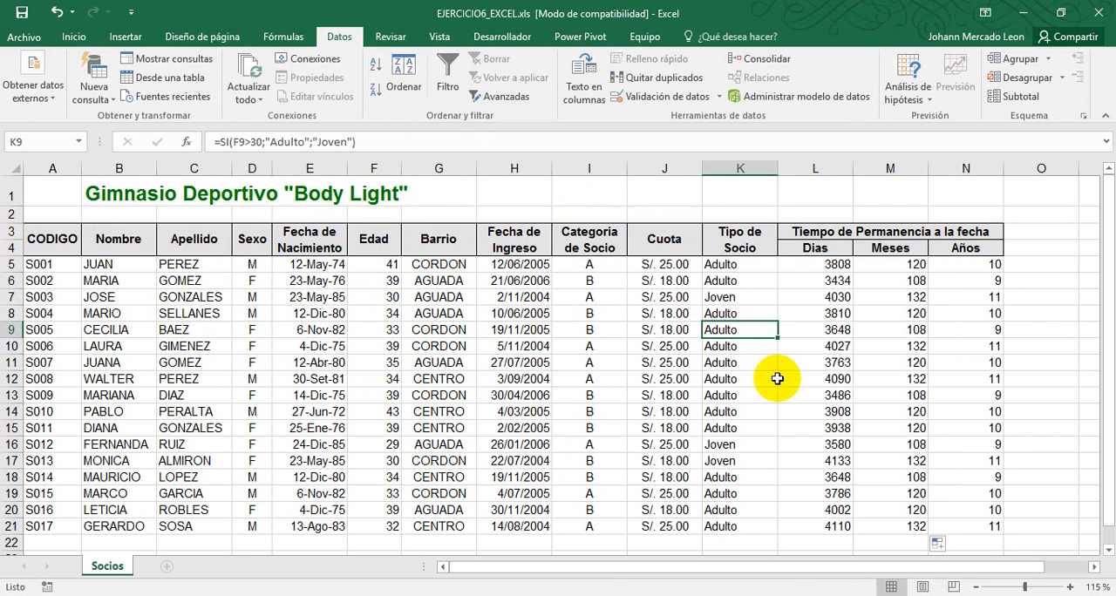
{"action": "left_click", "coordinate": [815, 383]}
{"action": "left_click", "coordinate": [885, 330]}
{"action": "left_click", "coordinate": [641, 316]}
{"action": "left_click", "coordinate": [312, 302]}
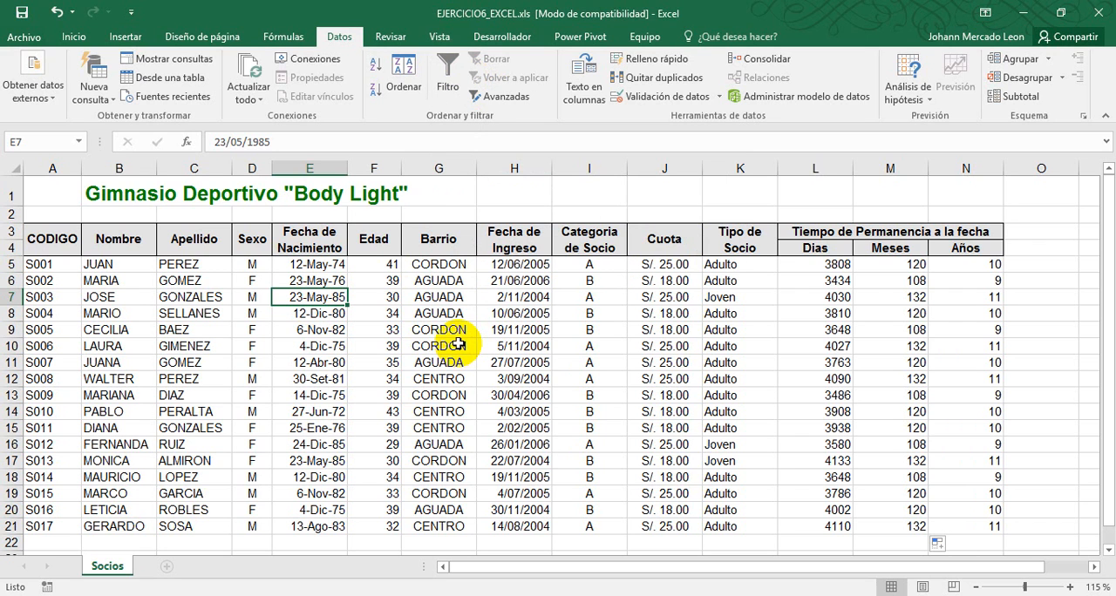
Inspect the table's header cells, from Tiempo de Permanencia a la fecha back to Fecha de Nacimiento
{"action": "left_click_drag", "start_coordinate": [796, 233], "coordinate": [942, 242]}
{"action": "left_click_drag", "start_coordinate": [965, 235], "coordinate": [964, 248]}
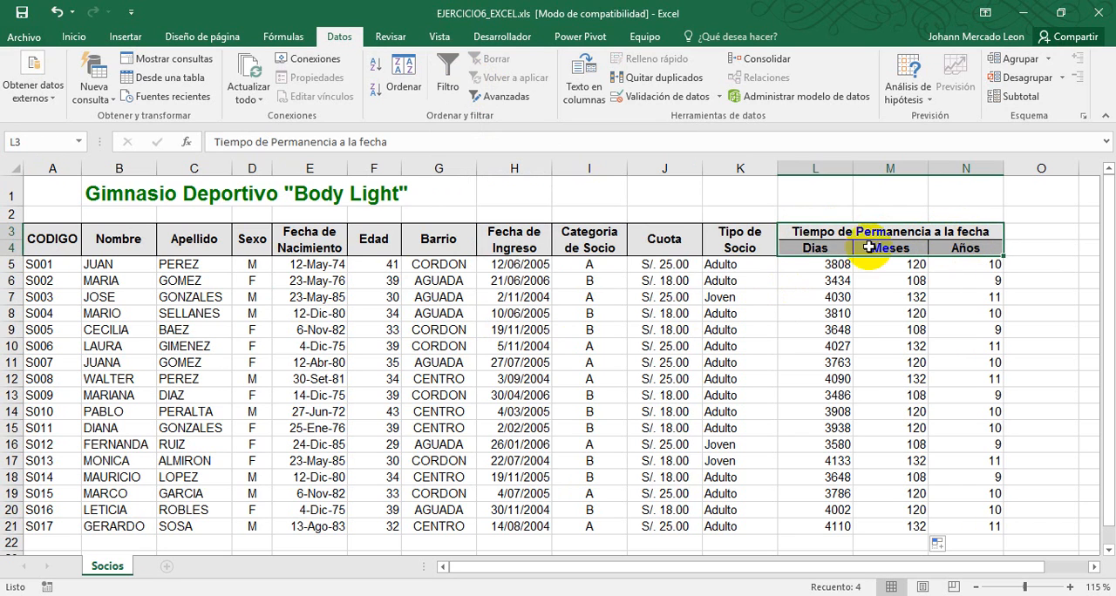
{"action": "left_click", "coordinate": [757, 247]}
{"action": "left_click", "coordinate": [667, 244]}
{"action": "left_click", "coordinate": [593, 244]}
{"action": "left_click", "coordinate": [514, 242]}
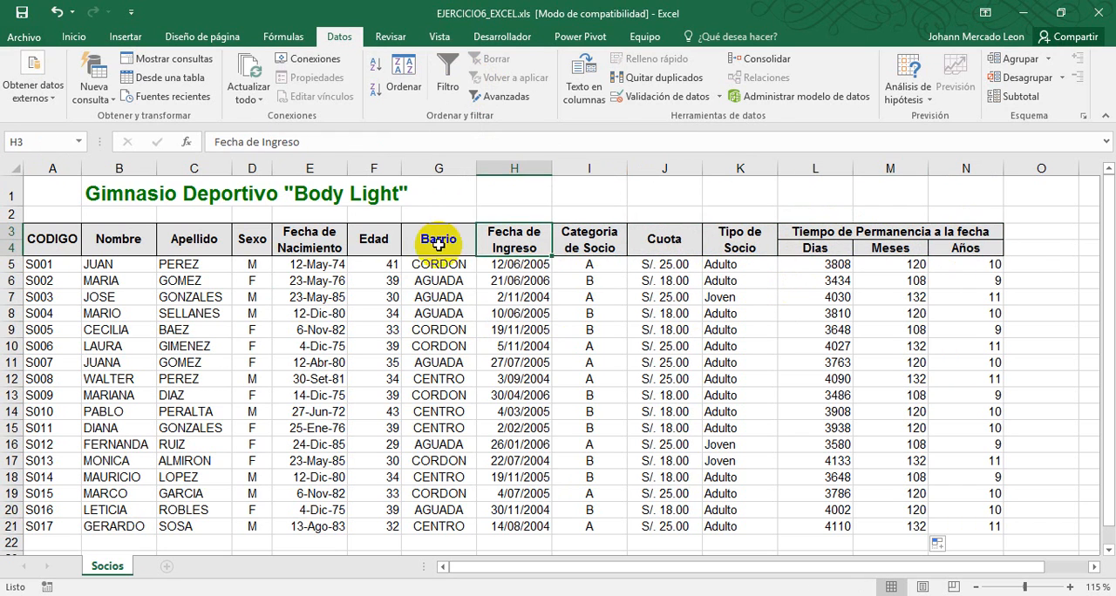
{"action": "left_click", "coordinate": [439, 241]}
{"action": "left_click", "coordinate": [373, 242]}
{"action": "left_click", "coordinate": [301, 244]}
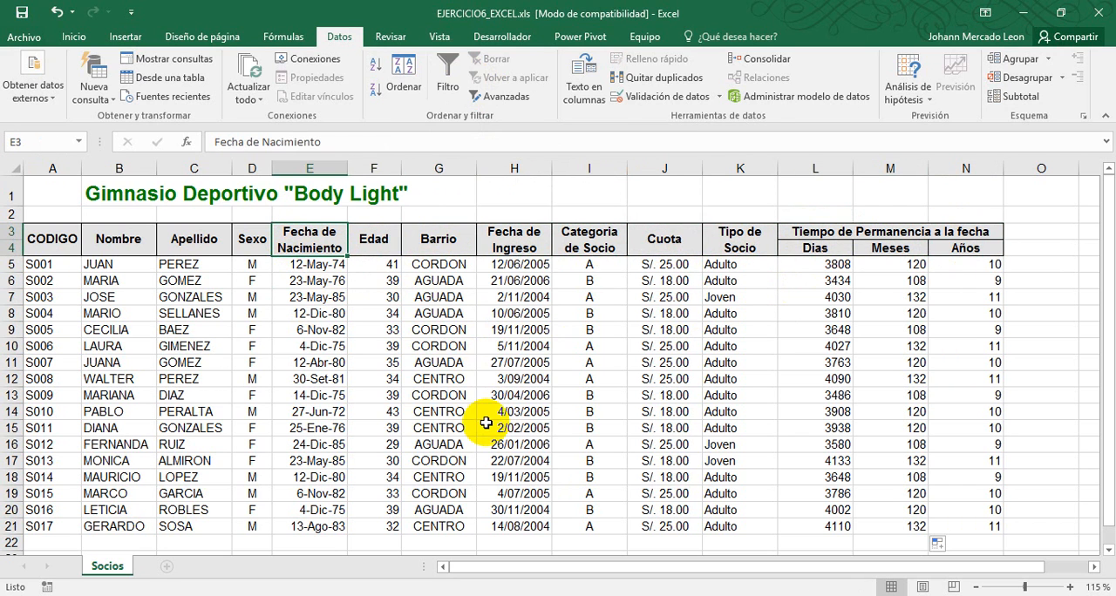
Turn on the column filters for the member table and switch to the exercise PDF in Foxit Reader
{"action": "left_click", "coordinate": [514, 313]}
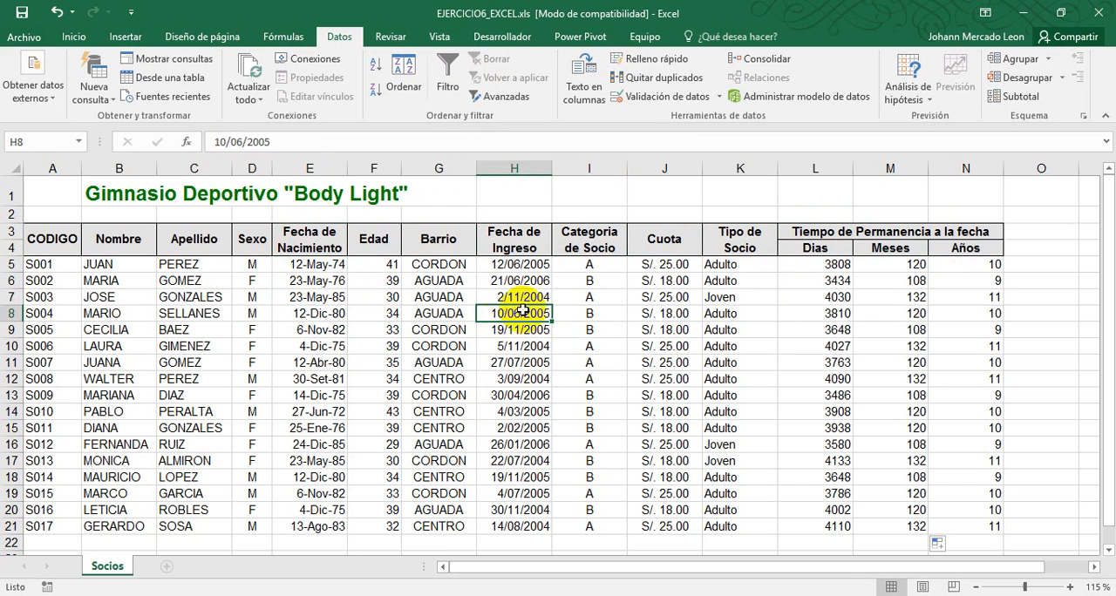
{"action": "left_click", "coordinate": [440, 78]}
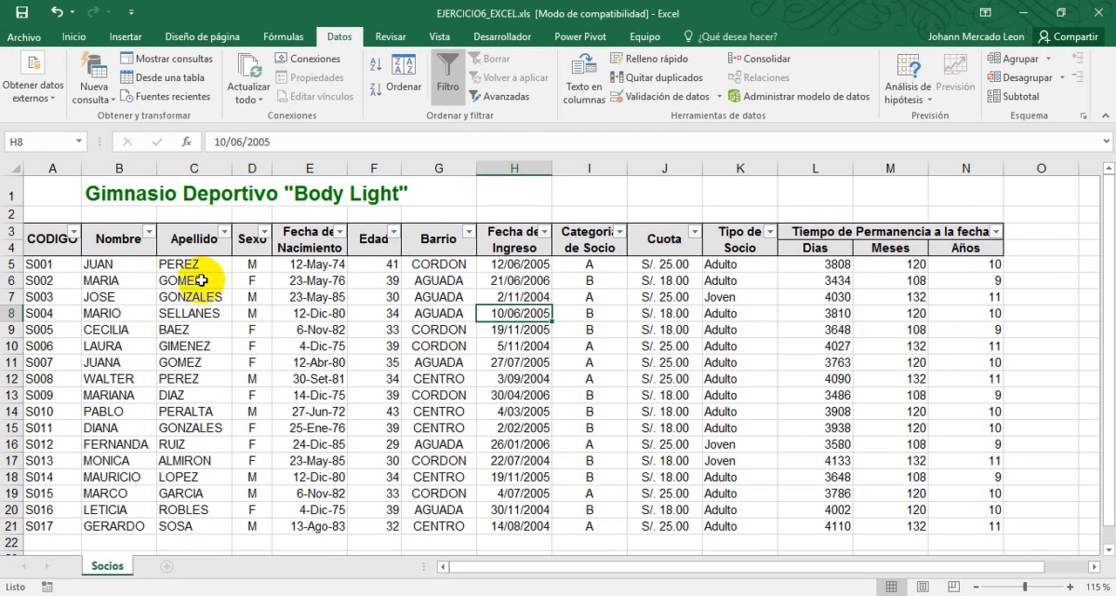
{"action": "key", "text": "alt+Tab"}
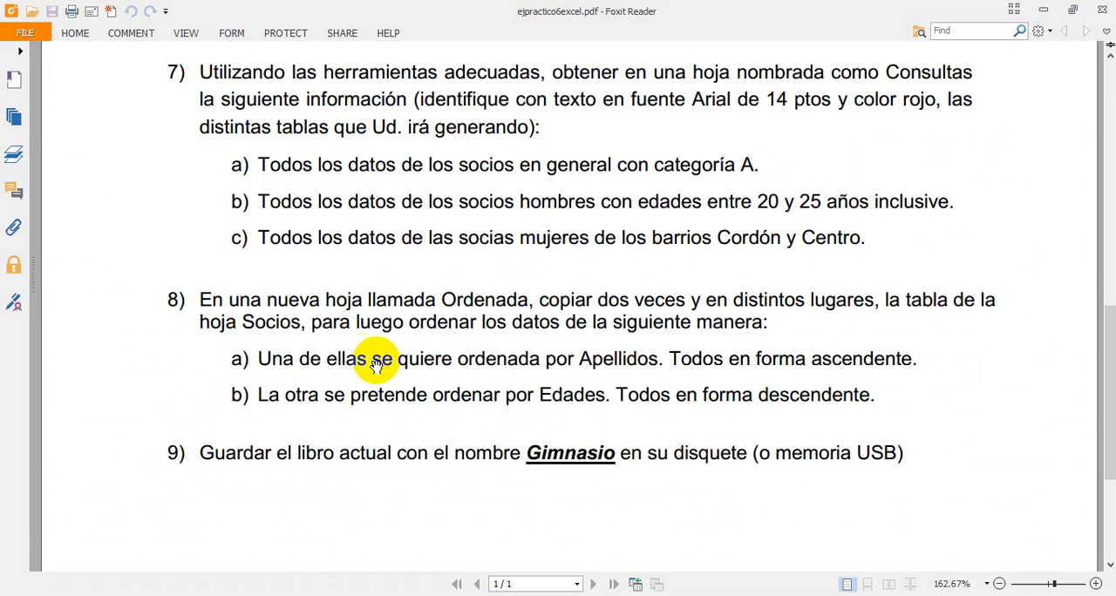
Read items 7a to 7c of the exercise PDF in Foxit Reader and return to the Excel workbook
{"action": "left_click_drag", "start_coordinate": [395, 265], "coordinate": [393, 313]}
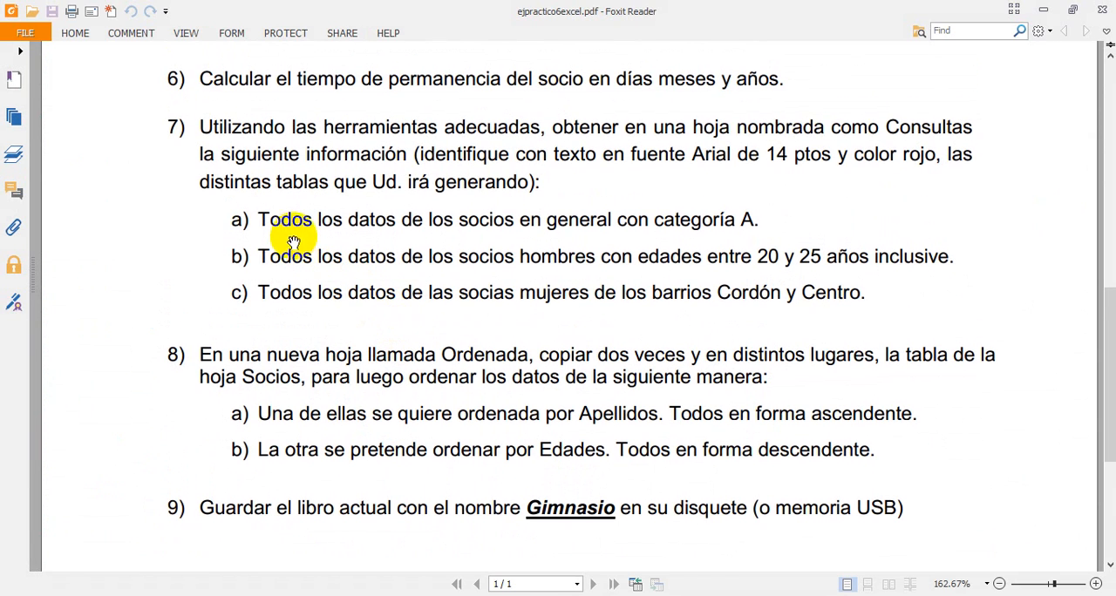
{"action": "double_click", "coordinate": [443, 234]}
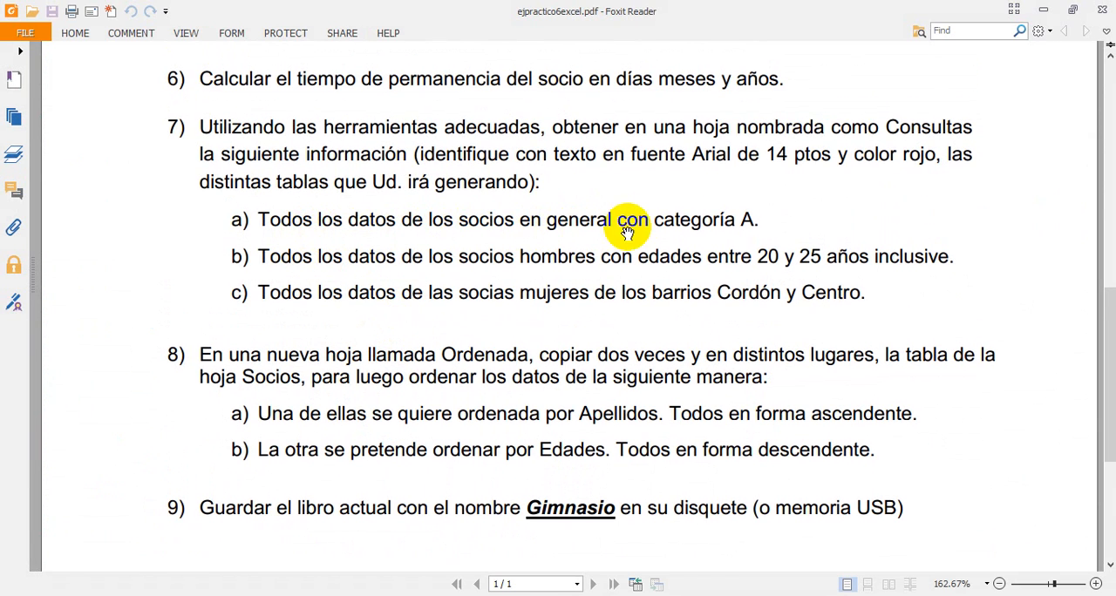
{"action": "key", "text": "alt+Tab"}
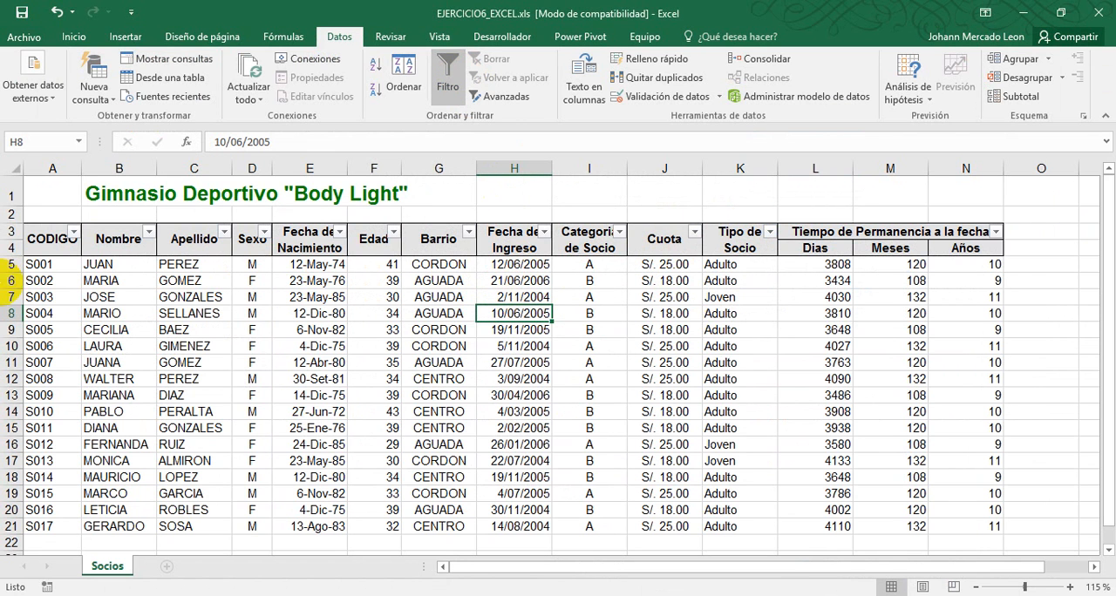
Look over the member table's CODIGO, Nombre and Apellido headers and the record rows from S001 to S017
{"action": "left_click", "coordinate": [48, 240]}
{"action": "left_click", "coordinate": [117, 246]}
{"action": "left_click", "coordinate": [194, 245]}
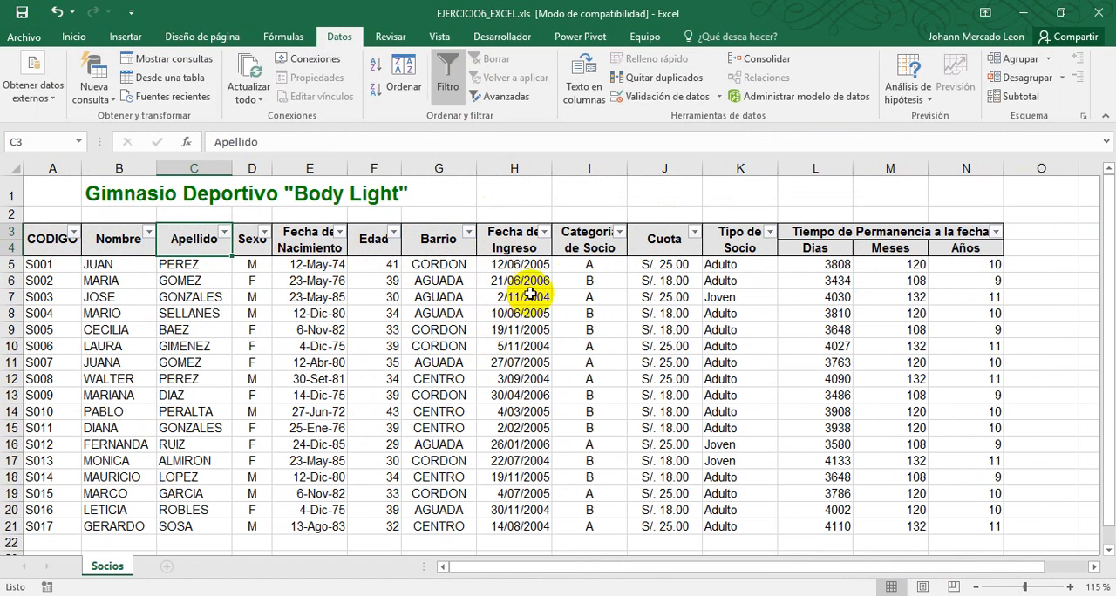
{"action": "left_click", "coordinate": [170, 314]}
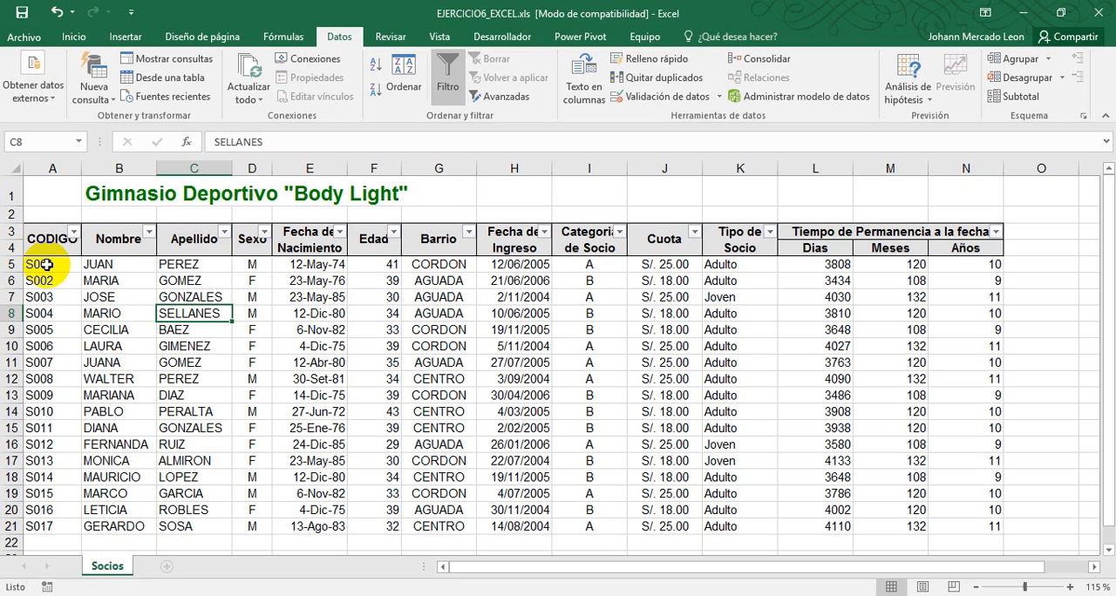
{"action": "left_click_drag", "start_coordinate": [46, 265], "coordinate": [946, 523]}
{"action": "left_click", "coordinate": [421, 346]}
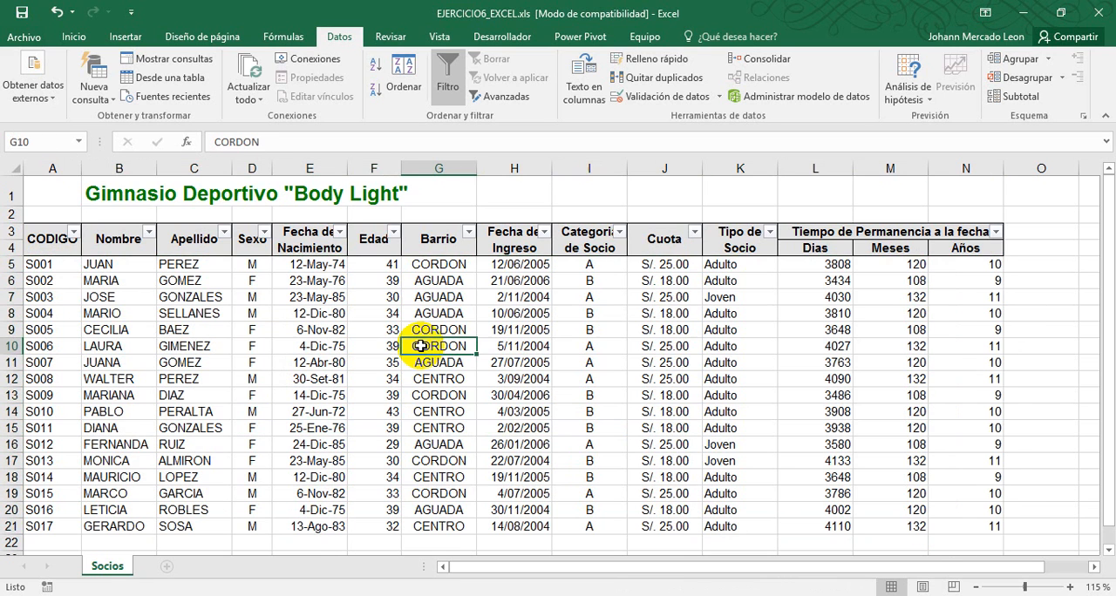
{"action": "left_click", "coordinate": [429, 297]}
{"action": "left_click_drag", "start_coordinate": [43, 265], "coordinate": [976, 335]}
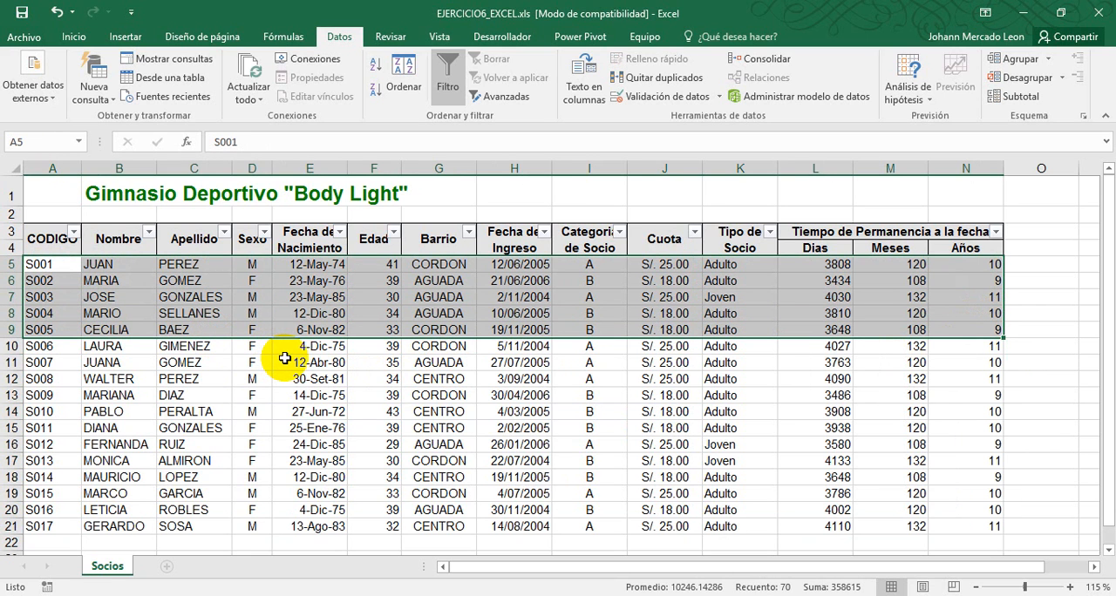
{"action": "left_click", "coordinate": [430, 311]}
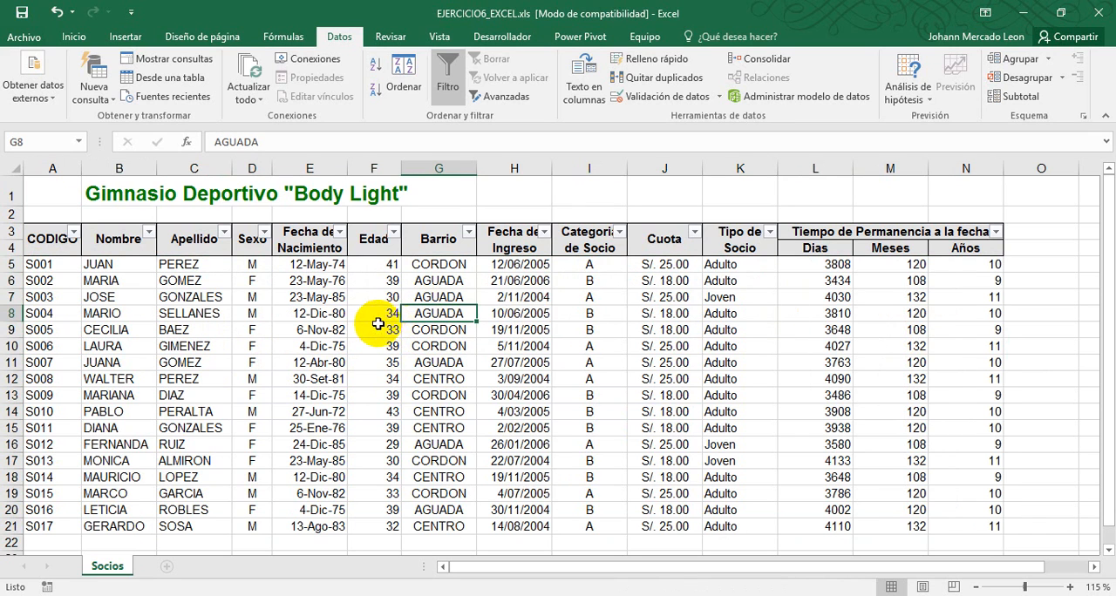
Filter the Categoria de Socio column to show only category A and look over the filtered records
{"action": "left_click", "coordinate": [620, 232]}
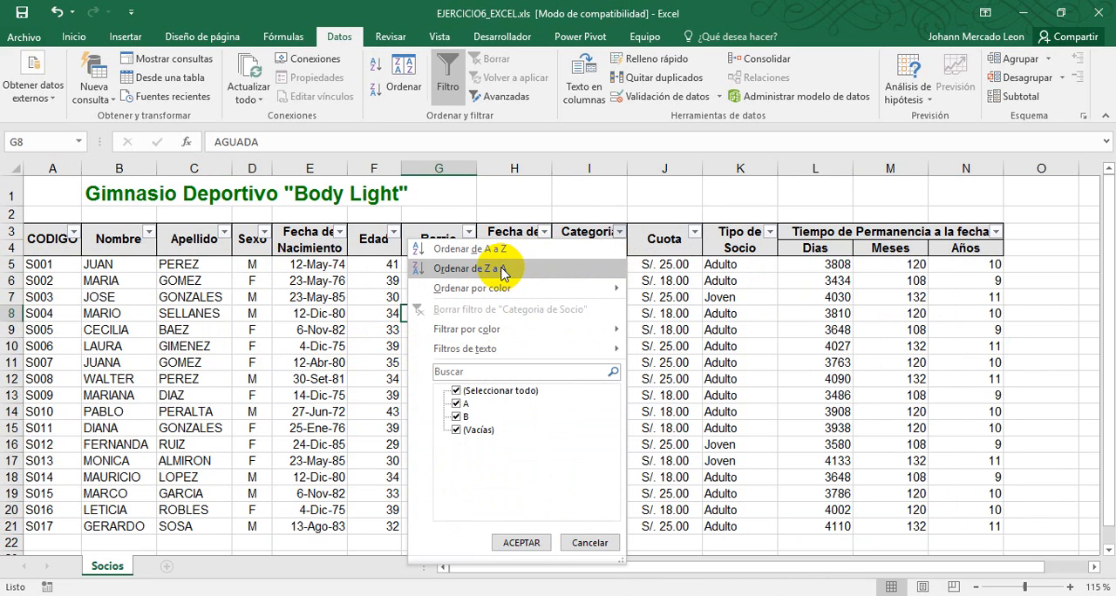
{"action": "mouse_move", "coordinate": [555, 293]}
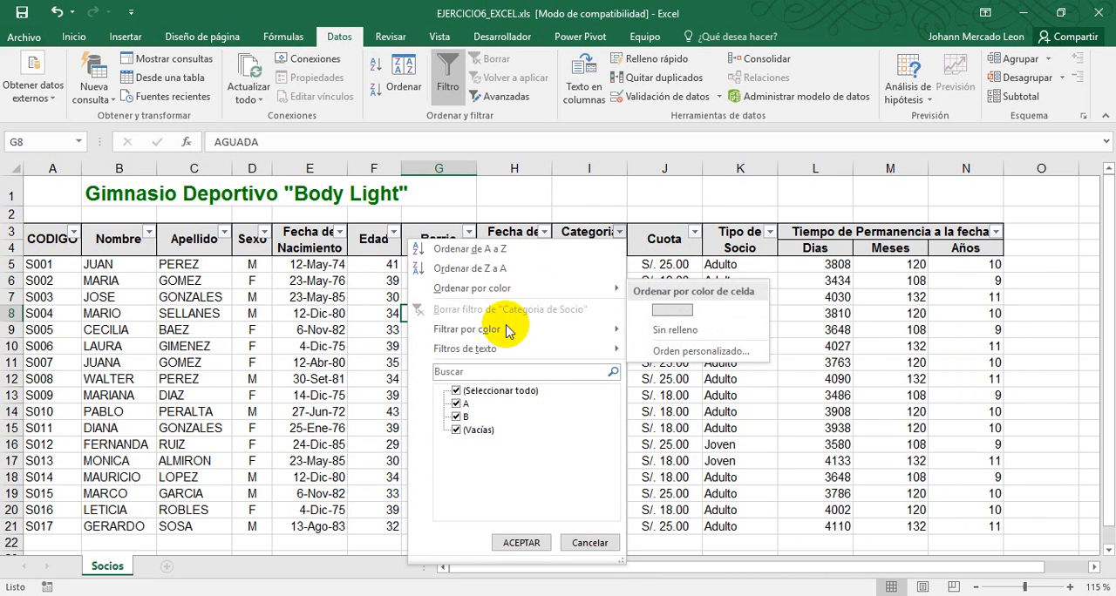
{"action": "mouse_move", "coordinate": [501, 350]}
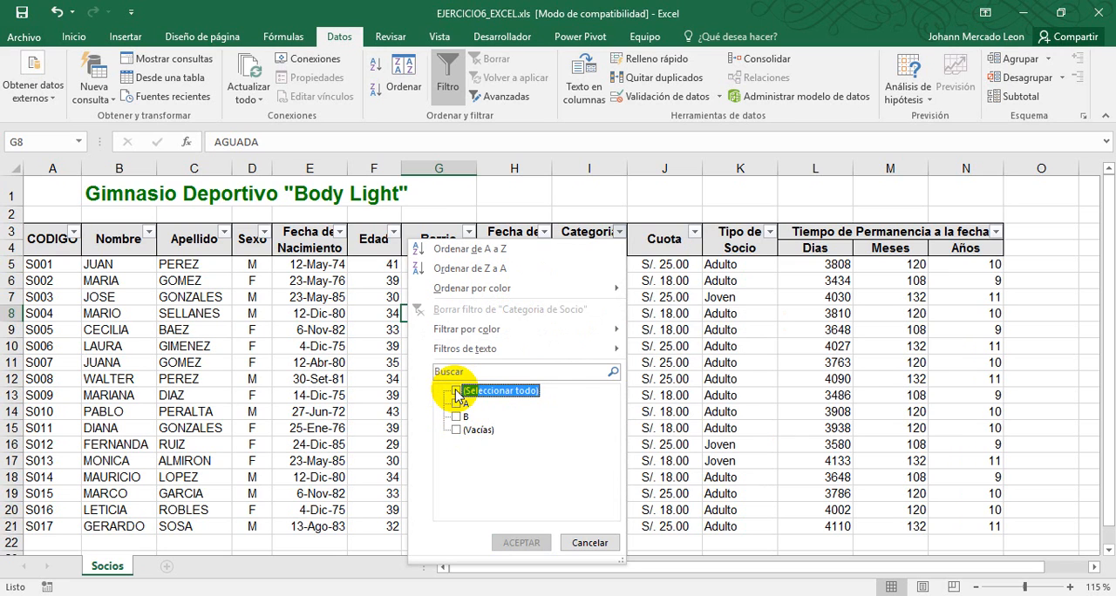
{"action": "left_click", "coordinate": [455, 404]}
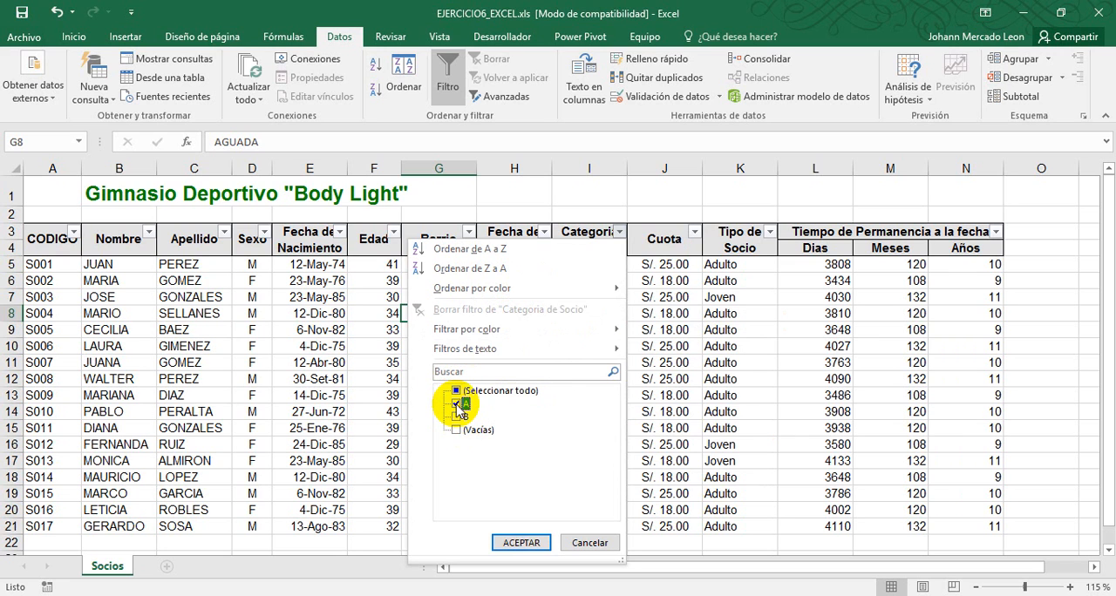
{"action": "left_click", "coordinate": [515, 544]}
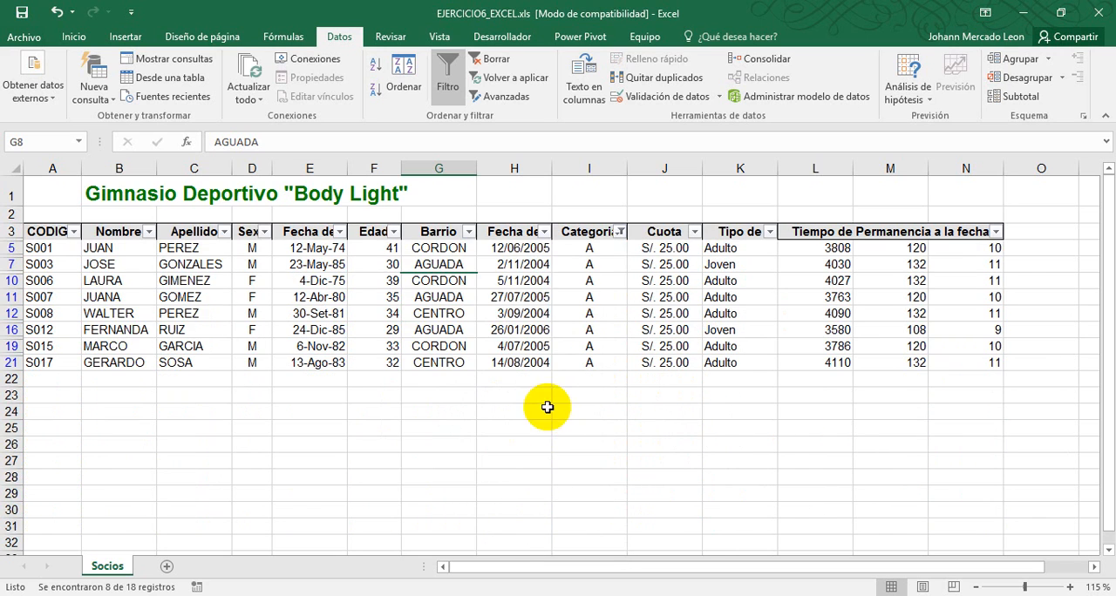
{"action": "left_click", "coordinate": [353, 295]}
{"action": "left_click", "coordinate": [194, 265]}
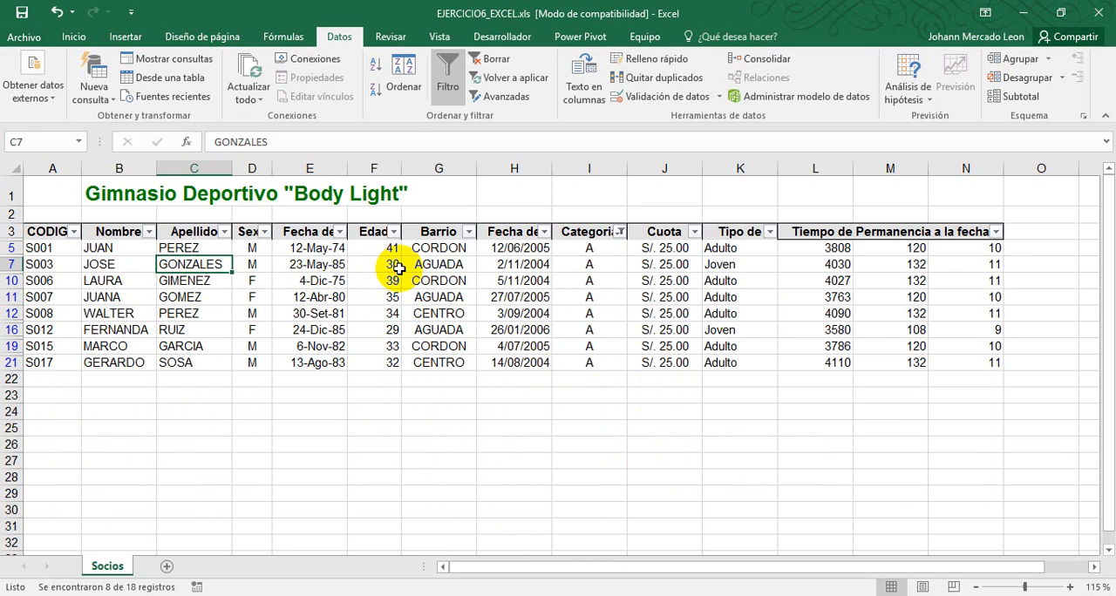
{"action": "left_click", "coordinate": [392, 267]}
{"action": "left_click", "coordinate": [504, 294]}
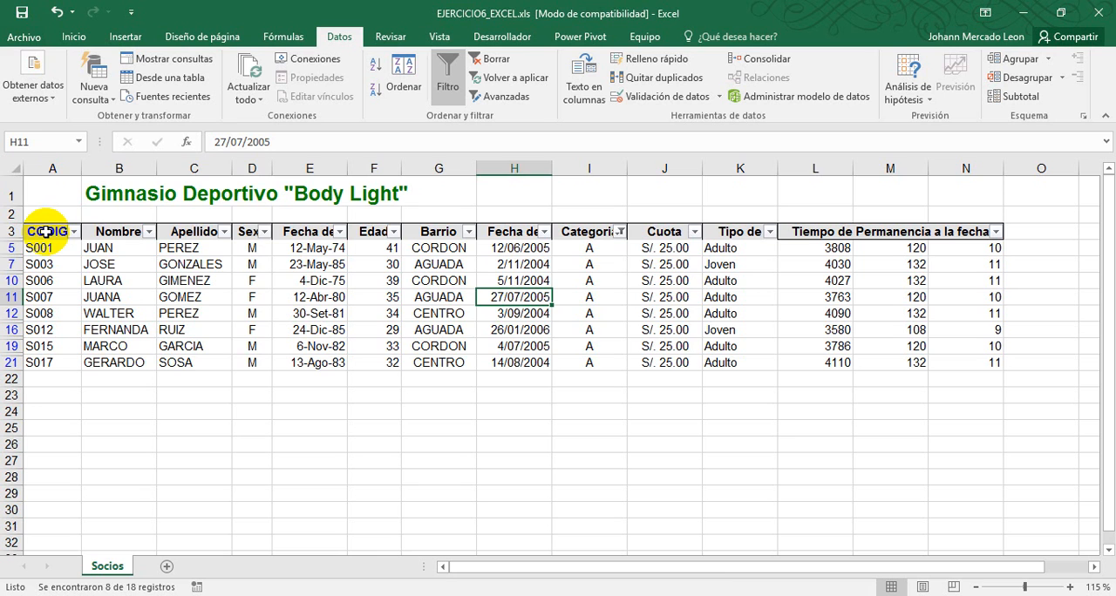
Try to copy the filtered table from A3 to N21 with its header row, and read the related help
{"action": "left_click_drag", "start_coordinate": [45, 231], "coordinate": [947, 361]}
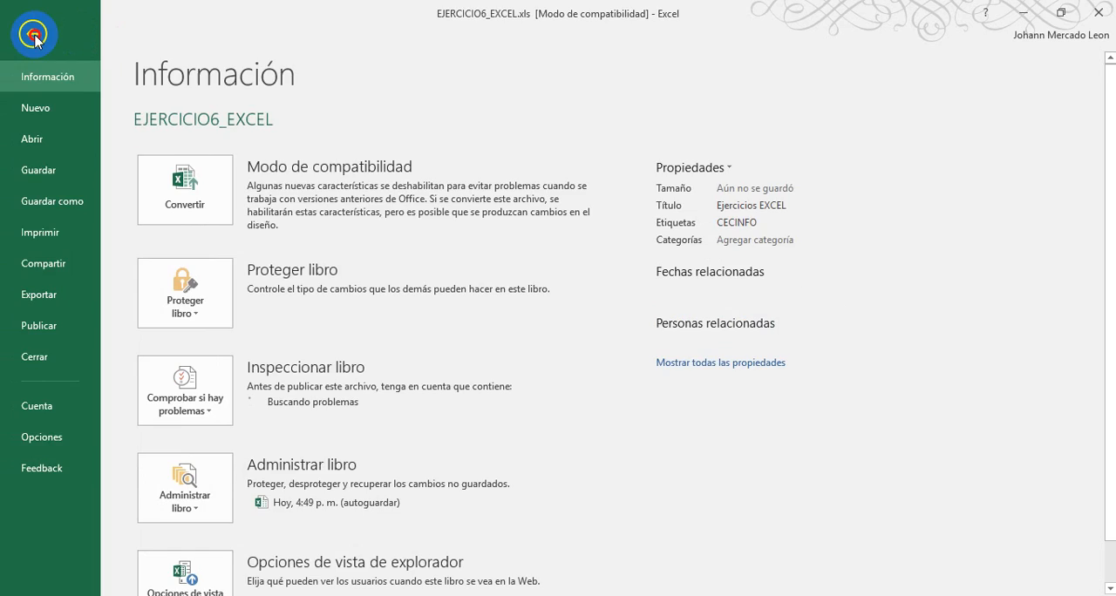
{"action": "left_click", "coordinate": [33, 33]}
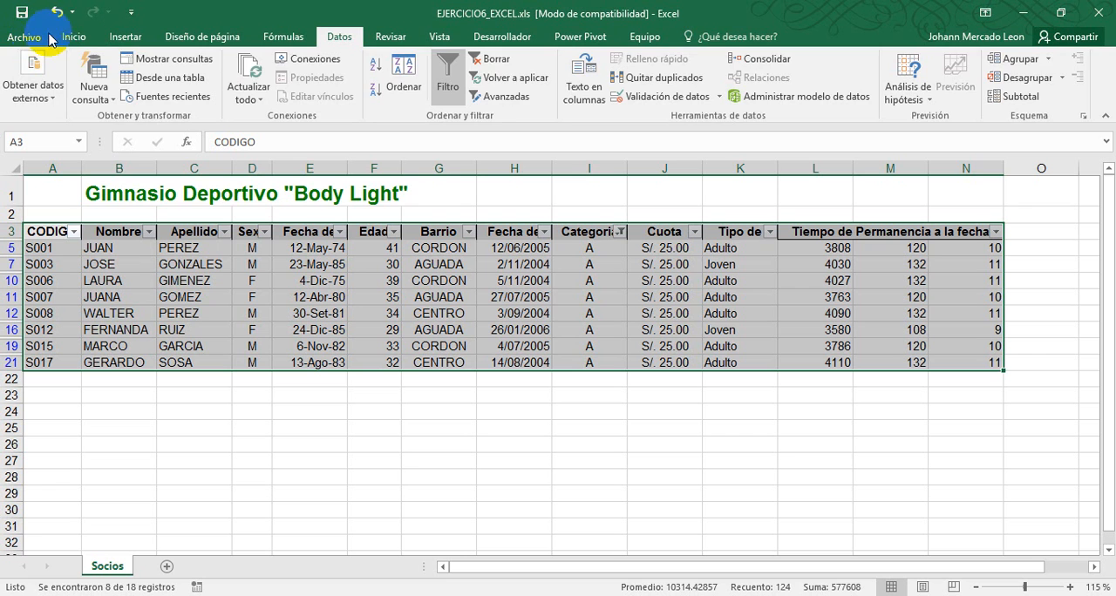
{"action": "left_click", "coordinate": [68, 38]}
{"action": "left_click", "coordinate": [48, 78]}
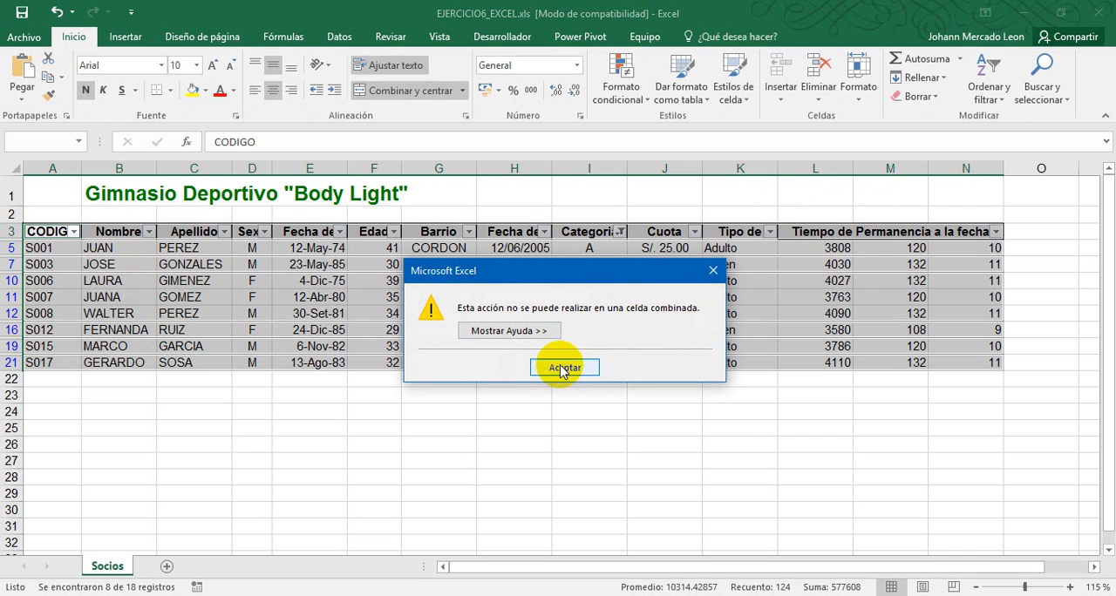
{"action": "left_click", "coordinate": [524, 330]}
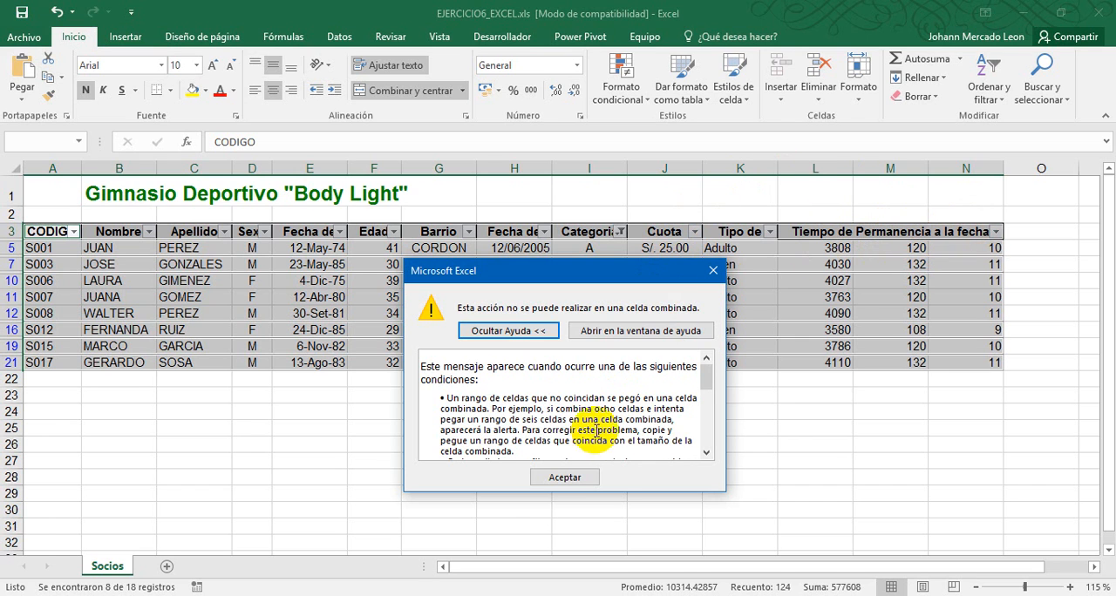
{"action": "left_click", "coordinate": [564, 477]}
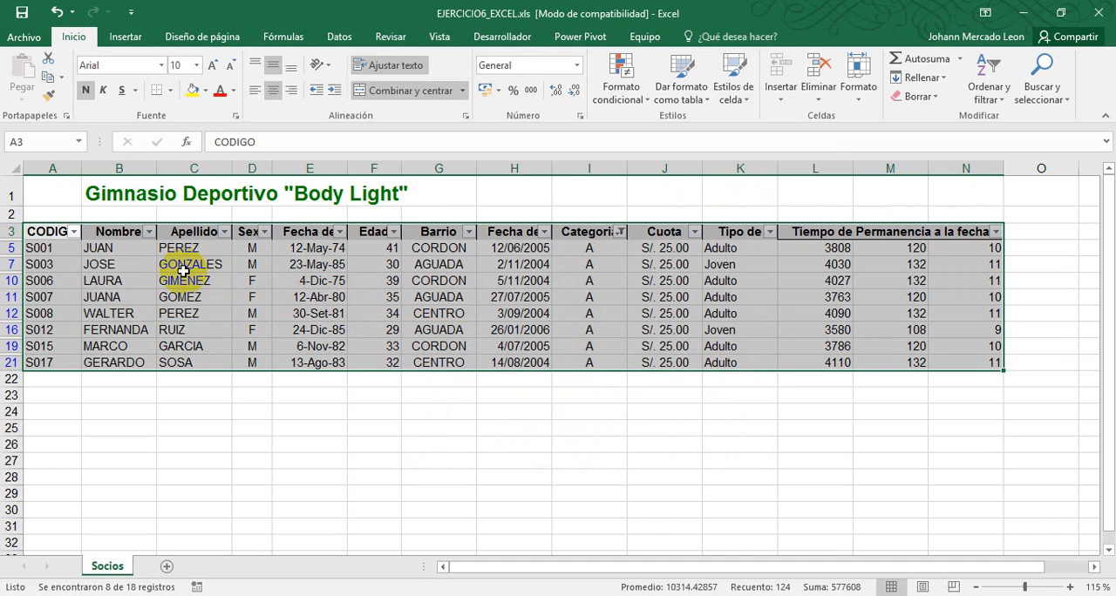
Copy the filtered category A records from A5 to N21, leaving out the header row
{"action": "left_click", "coordinate": [61, 264]}
{"action": "left_click_drag", "start_coordinate": [43, 249], "coordinate": [954, 360]}
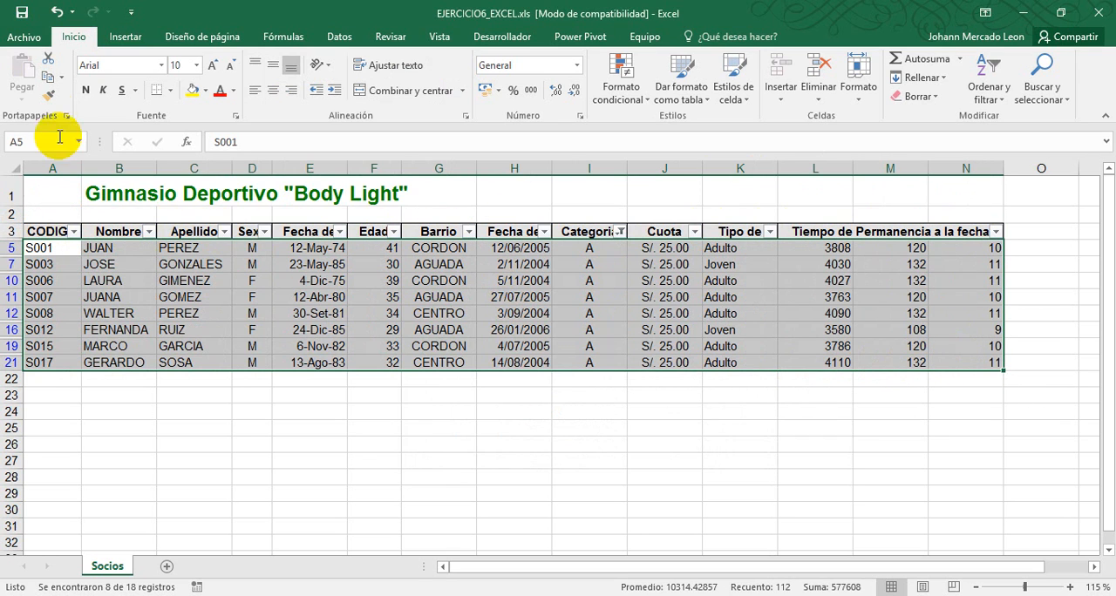
{"action": "left_click", "coordinate": [47, 77]}
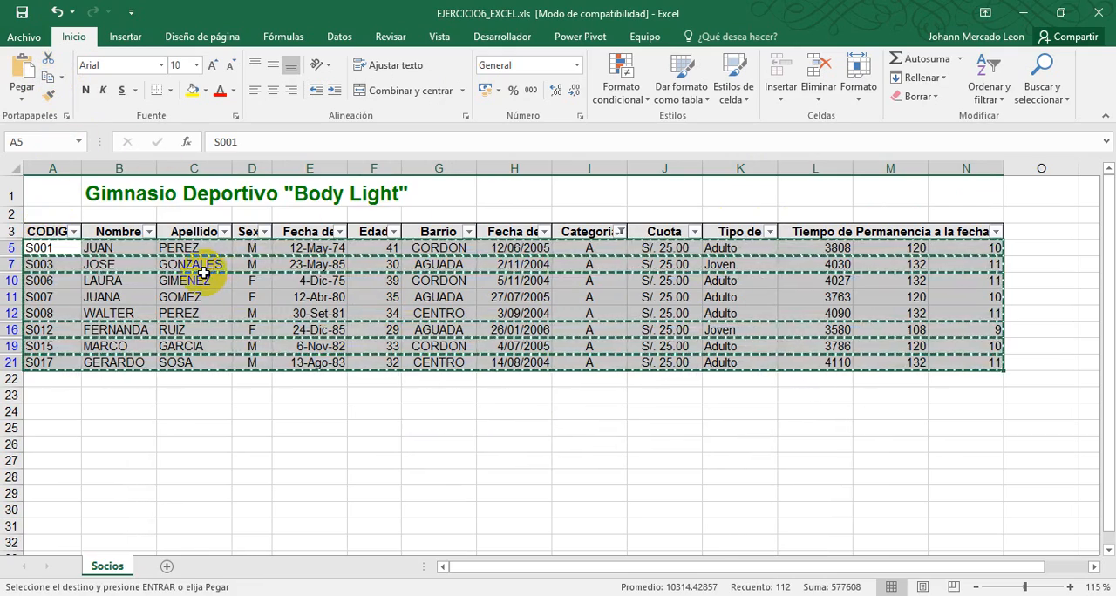
Add a new worksheet, check the required sheet name in the exercise PDF, and rename the sheet Consultas
{"action": "left_click", "coordinate": [165, 566]}
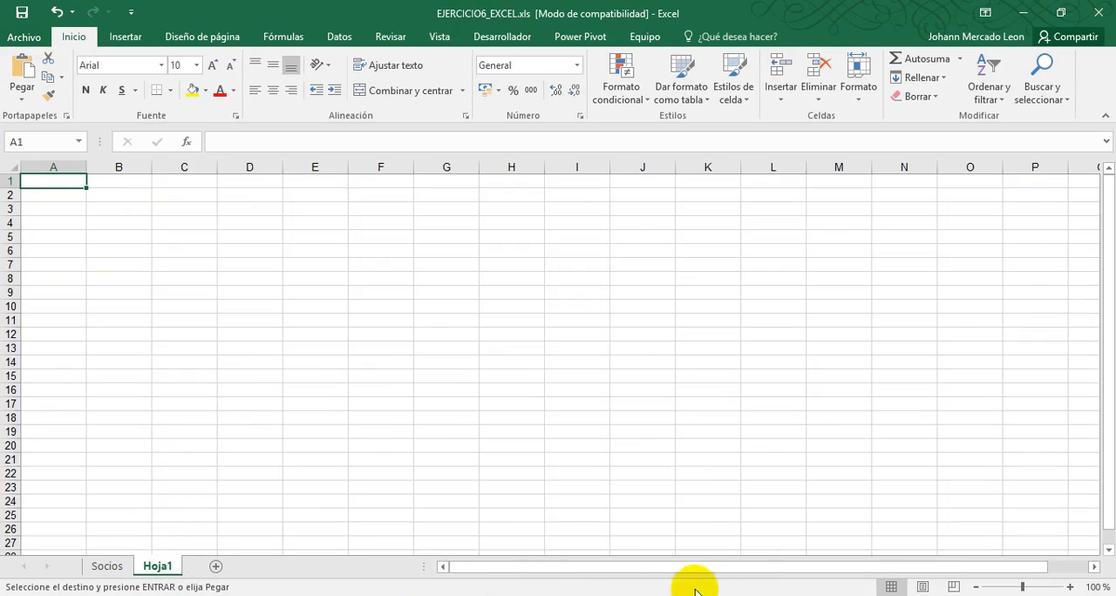
{"action": "key", "text": "alt+Tab"}
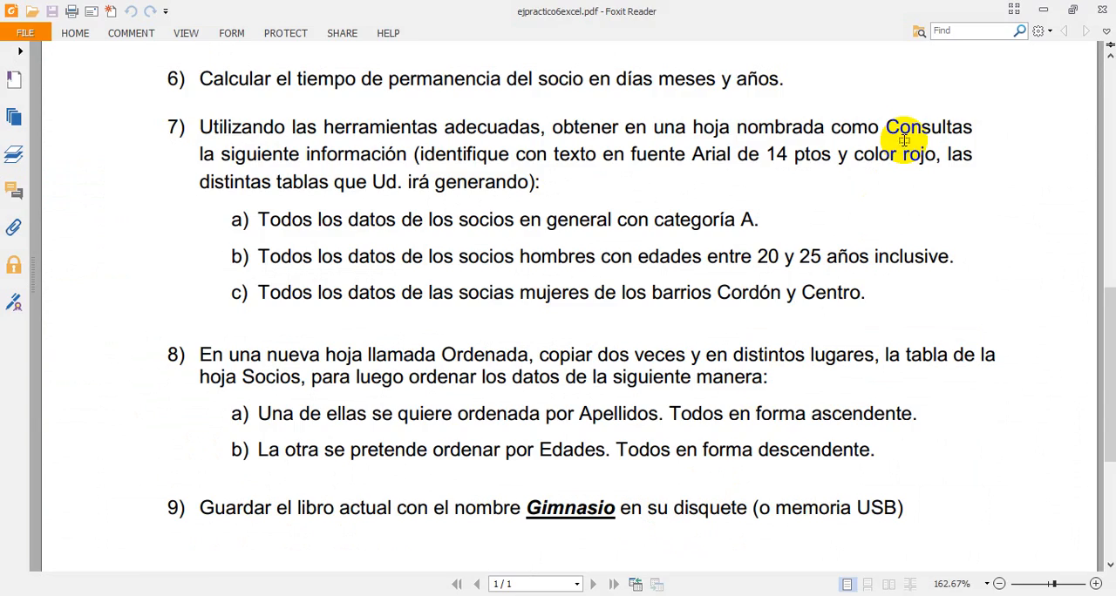
{"action": "key", "text": "alt+Tab"}
{"action": "right_click", "coordinate": [166, 568]}
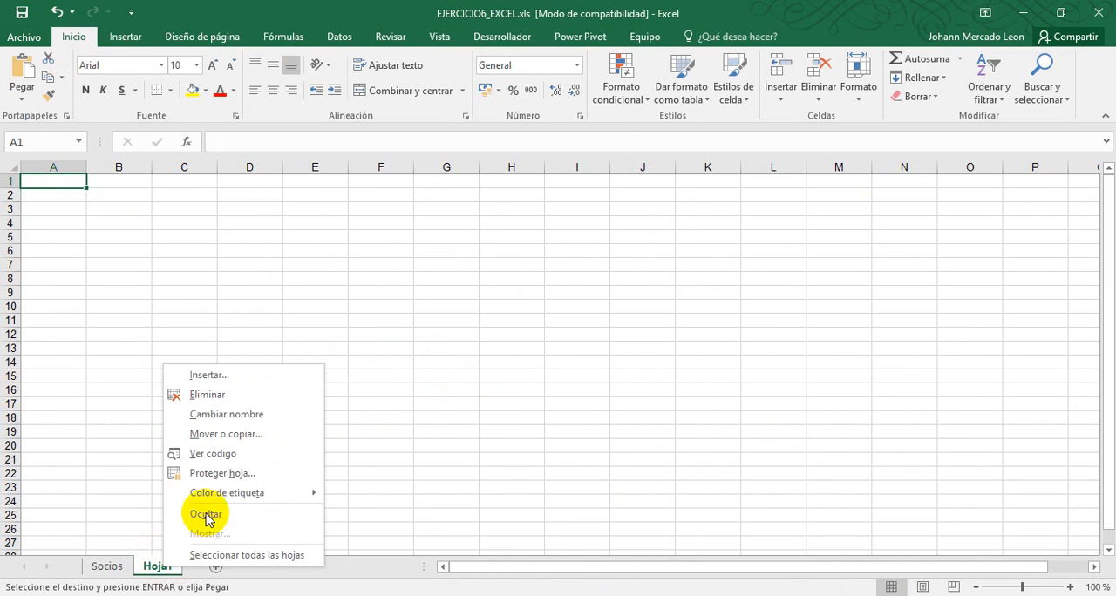
{"action": "left_click", "coordinate": [239, 412]}
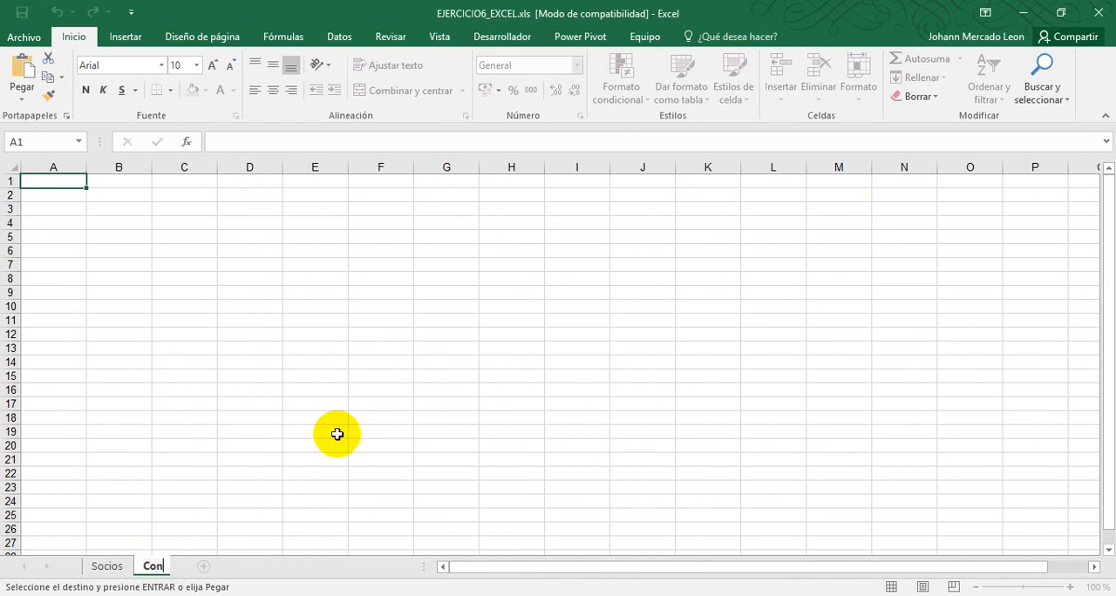
{"action": "key", "text": "Return"}
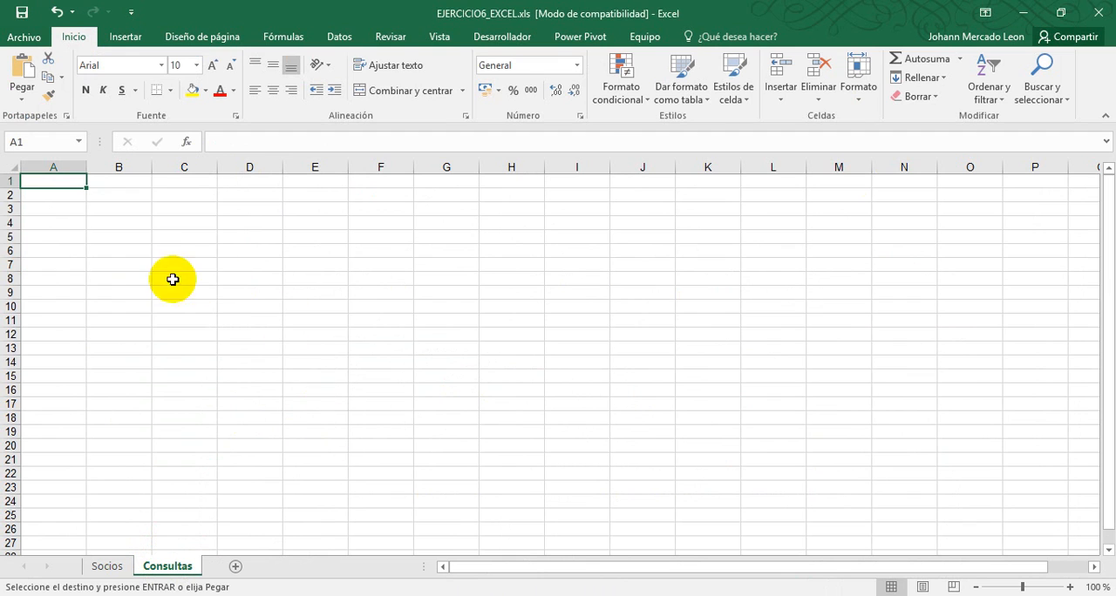
Paste the copied category A records into the Consultas sheet starting at cell B5
{"action": "left_click", "coordinate": [127, 239]}
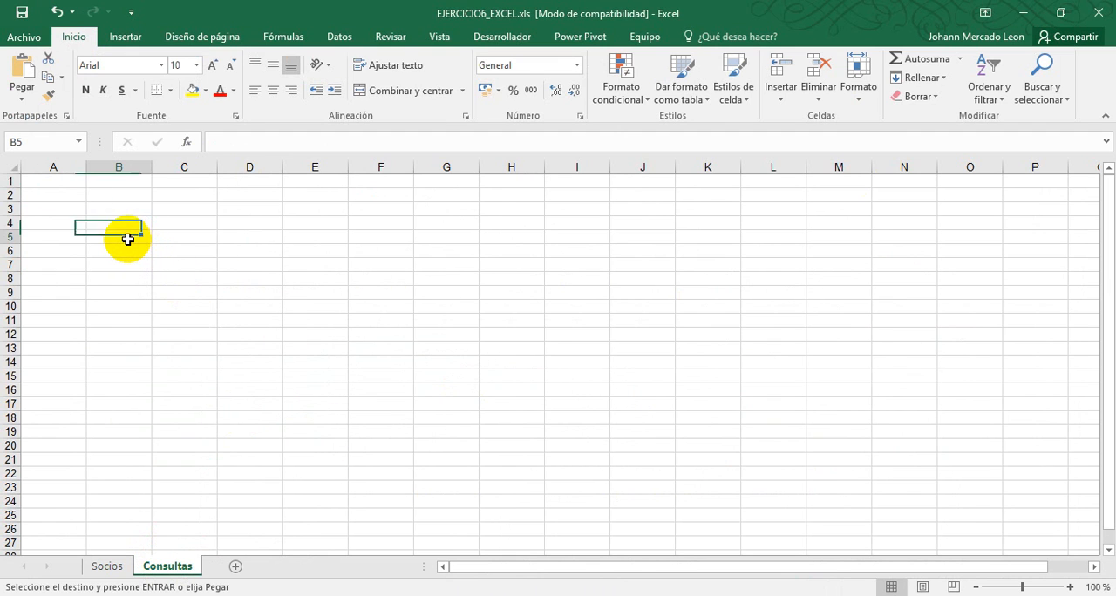
{"action": "key", "text": "ctrl+v"}
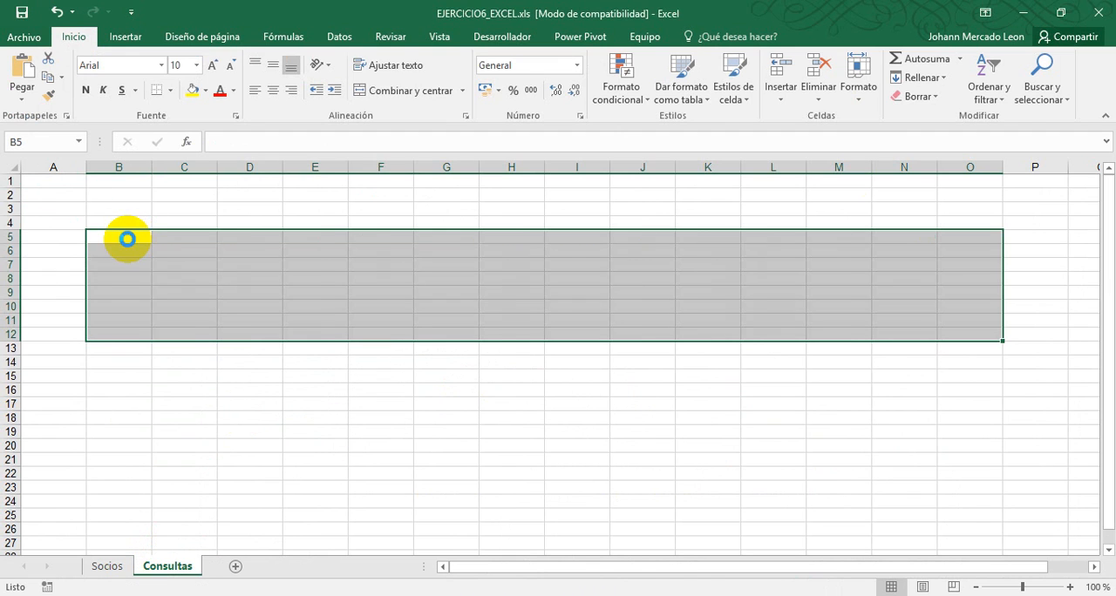
{"action": "left_click", "coordinate": [140, 239]}
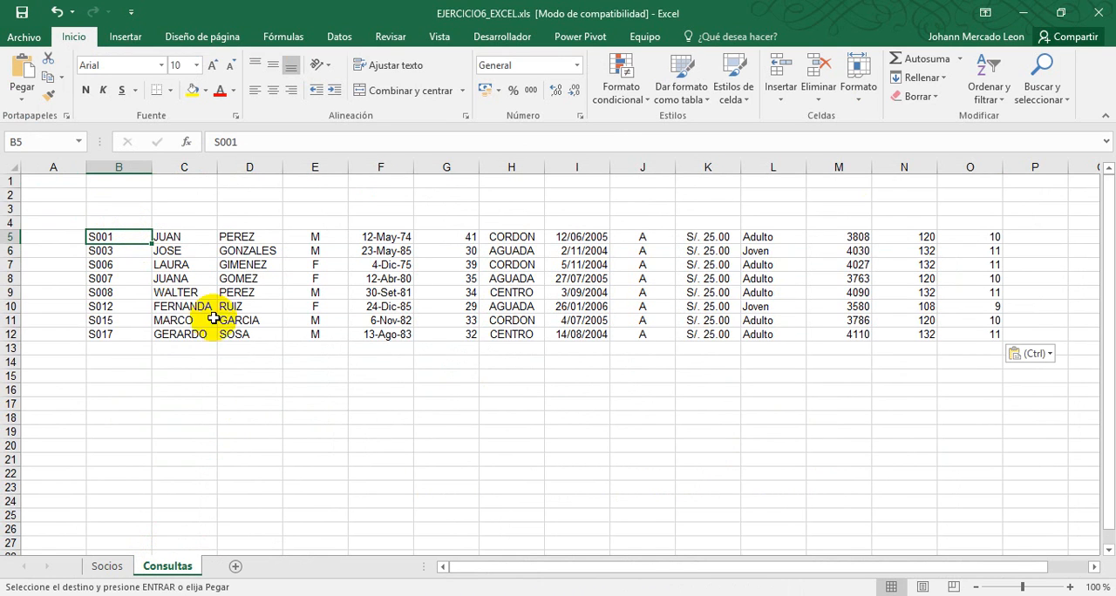
Enter the red title "Todos los datos de los socios en general con categoria A" in cell B2, following the exercise PDF
{"action": "left_click", "coordinate": [123, 206]}
{"action": "left_click", "coordinate": [118, 193]}
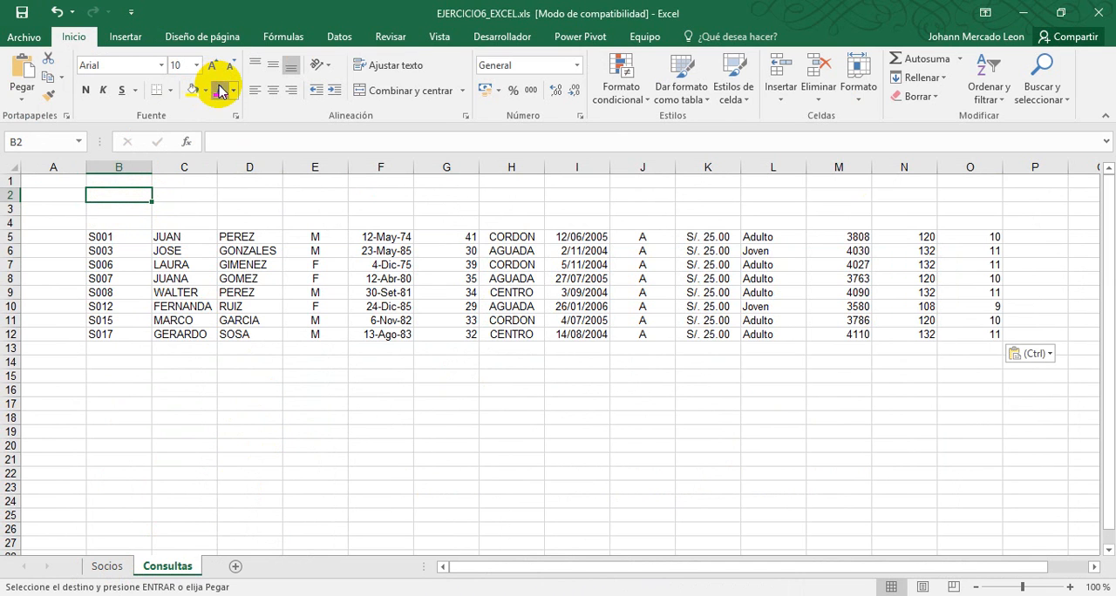
{"action": "key", "text": "alt+Tab"}
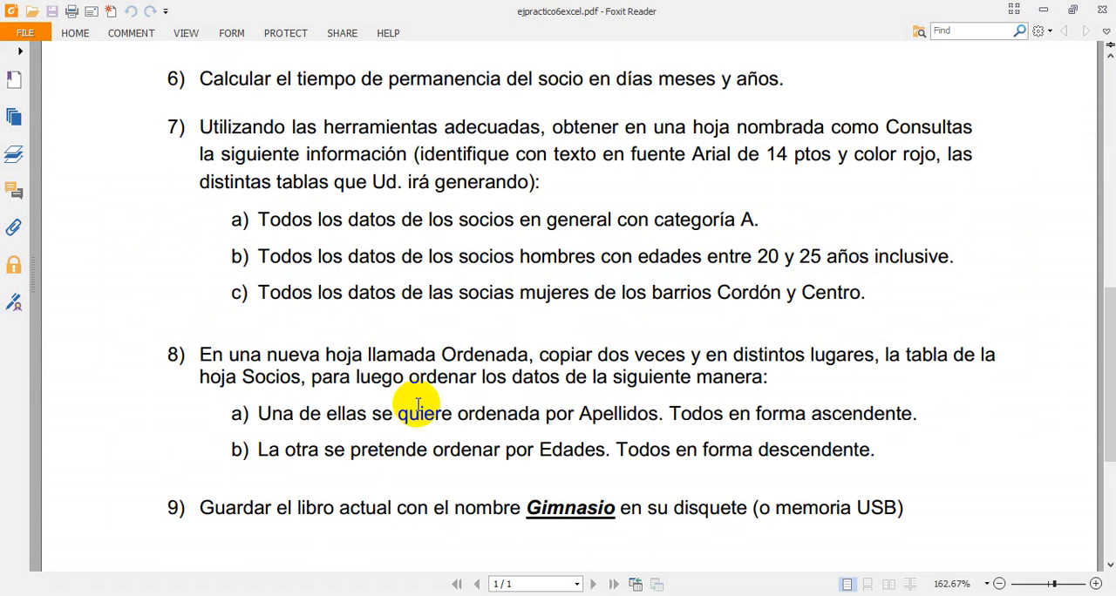
{"action": "key", "text": "alt+Tab"}
{"action": "type", "text": "Tdos"}
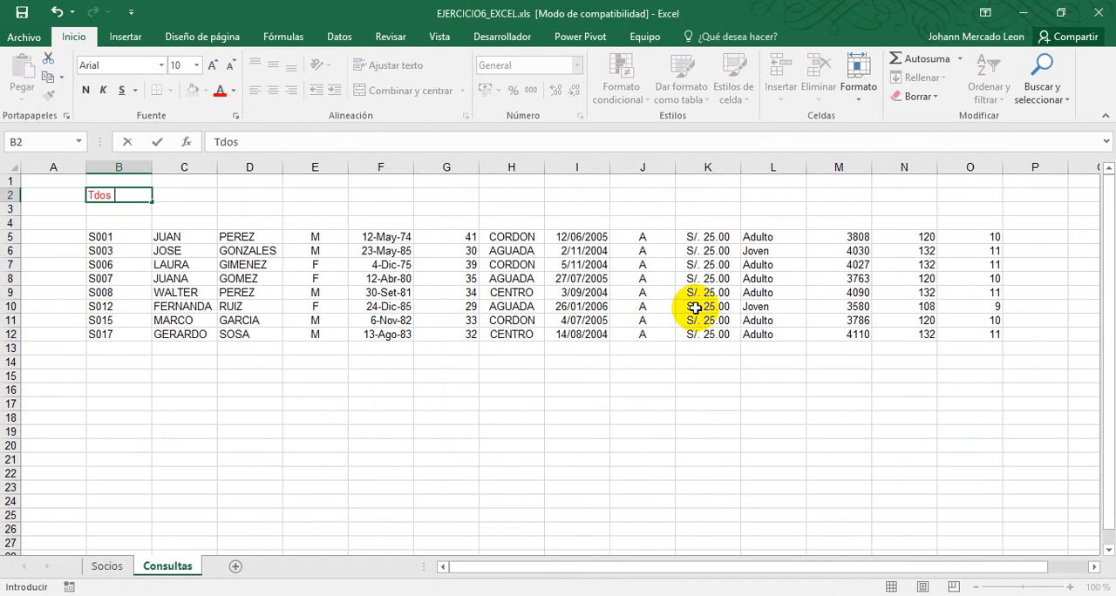
{"action": "type", "text": " los"}
{"action": "key", "text": "Tab"}
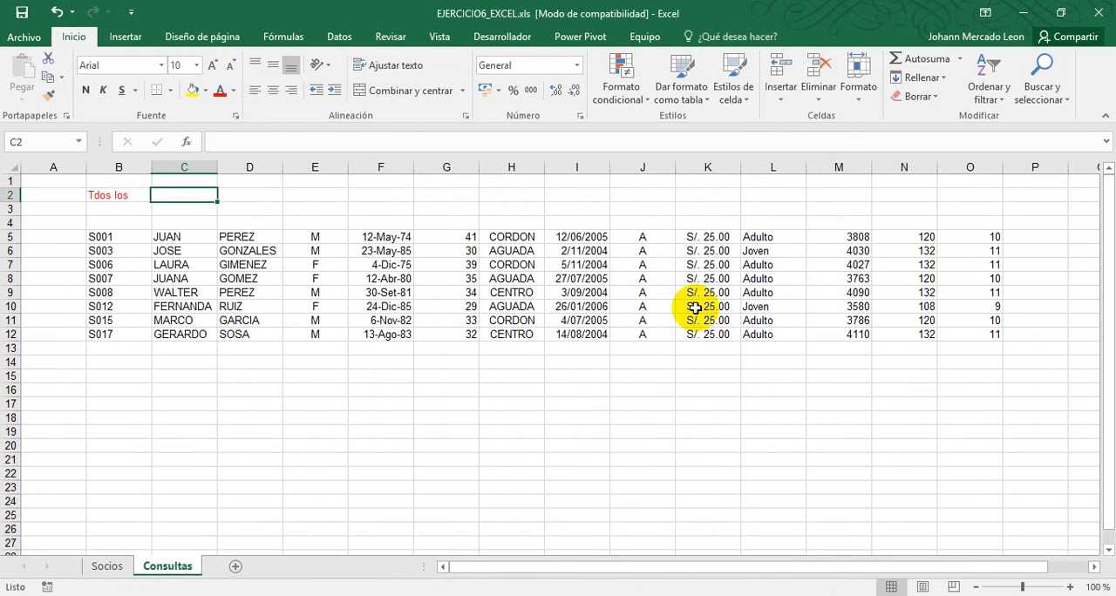
{"action": "key", "text": "Left"}
{"action": "type", "text": "Todos"}
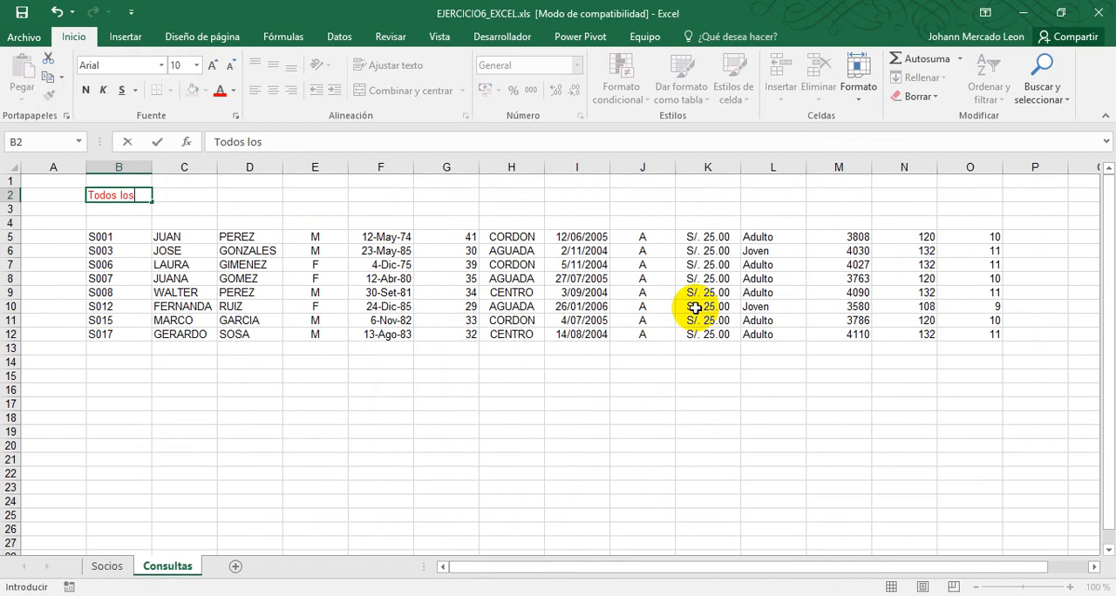
{"action": "key", "text": "alt+Tab"}
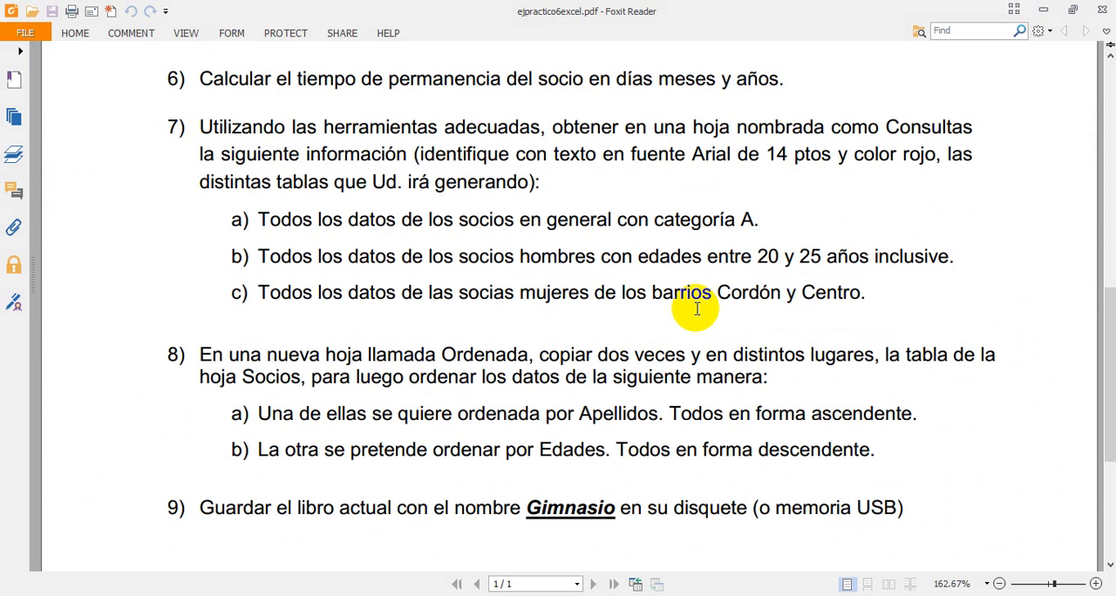
{"action": "key", "text": "alt+Tab"}
{"action": "type", "text": "de"}
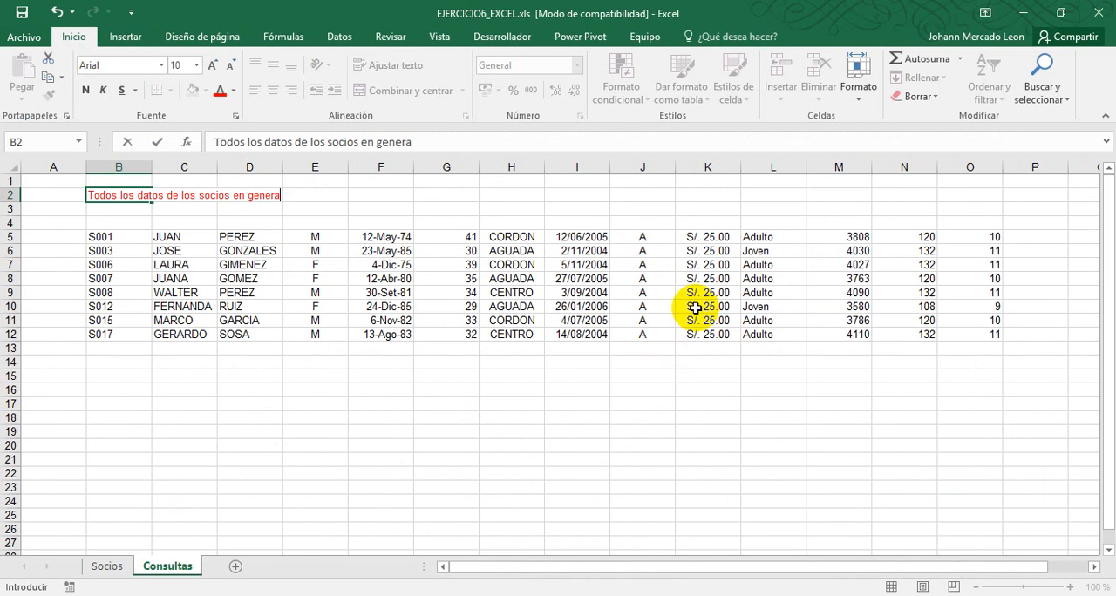
{"action": "key", "text": "alt+Tab"}
{"action": "key", "text": "alt+Tab"}
{"action": "type", "text": "co"}
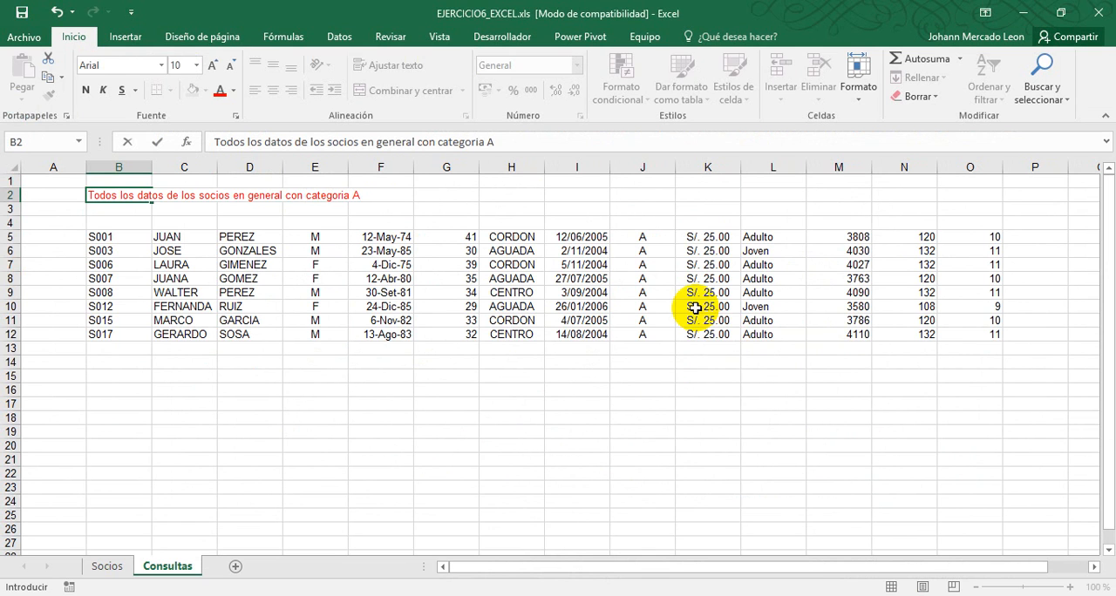
Check the required title formatting in the exercise PDF and set the B2 title's font size to 14
{"action": "key", "text": "alt+Tab"}
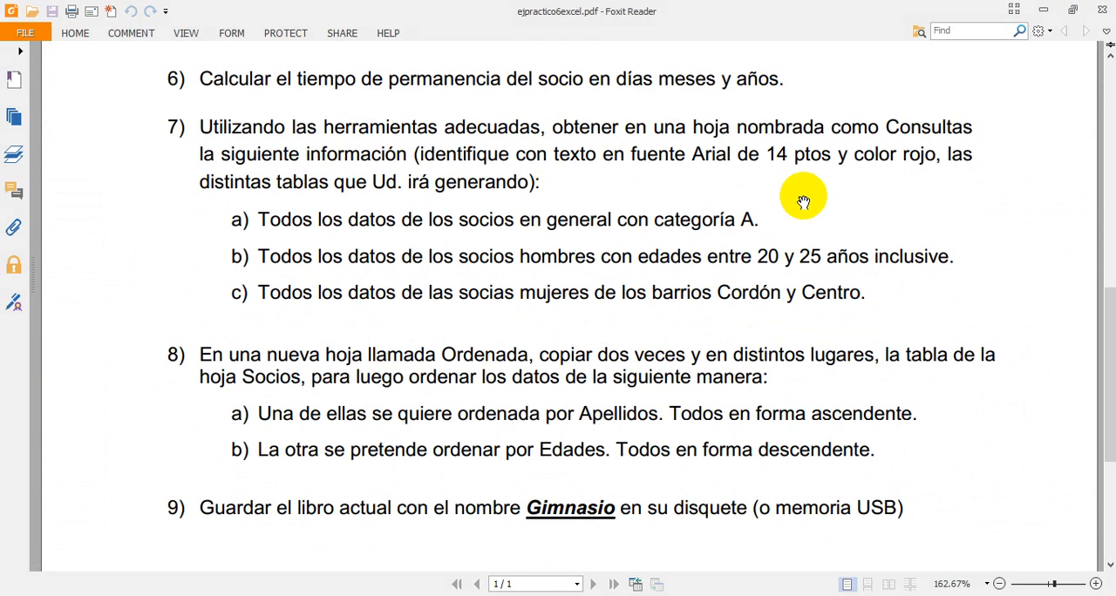
{"action": "key", "text": "alt+Tab"}
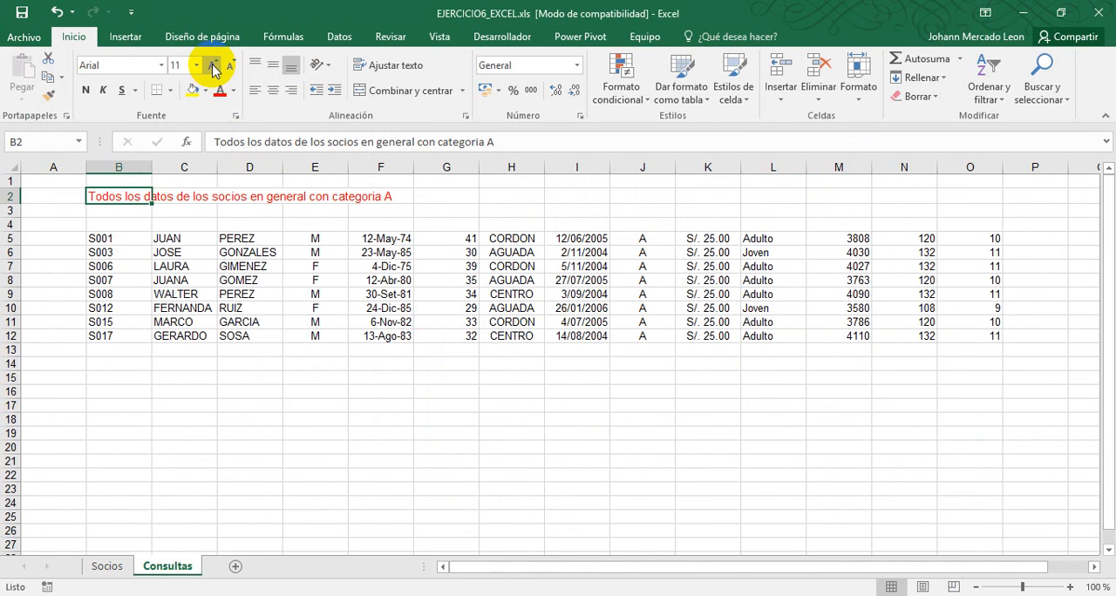
{"action": "left_click", "coordinate": [213, 67]}
{"action": "left_click", "coordinate": [214, 67]}
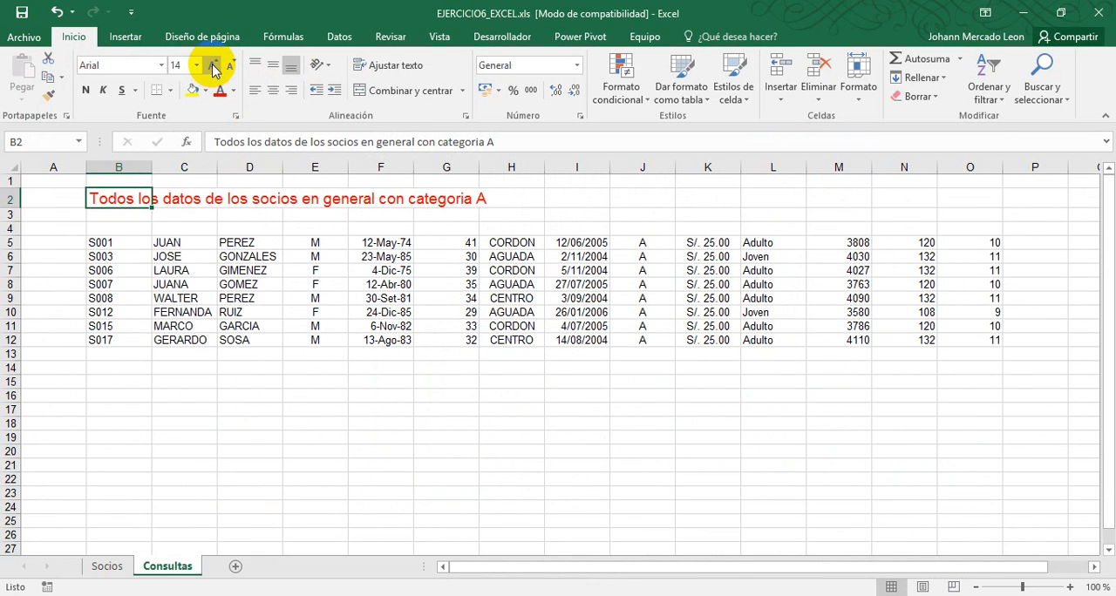
Remove the filter from the Socios table and copy its two header rows, A3 to N4
{"action": "left_click", "coordinate": [110, 229]}
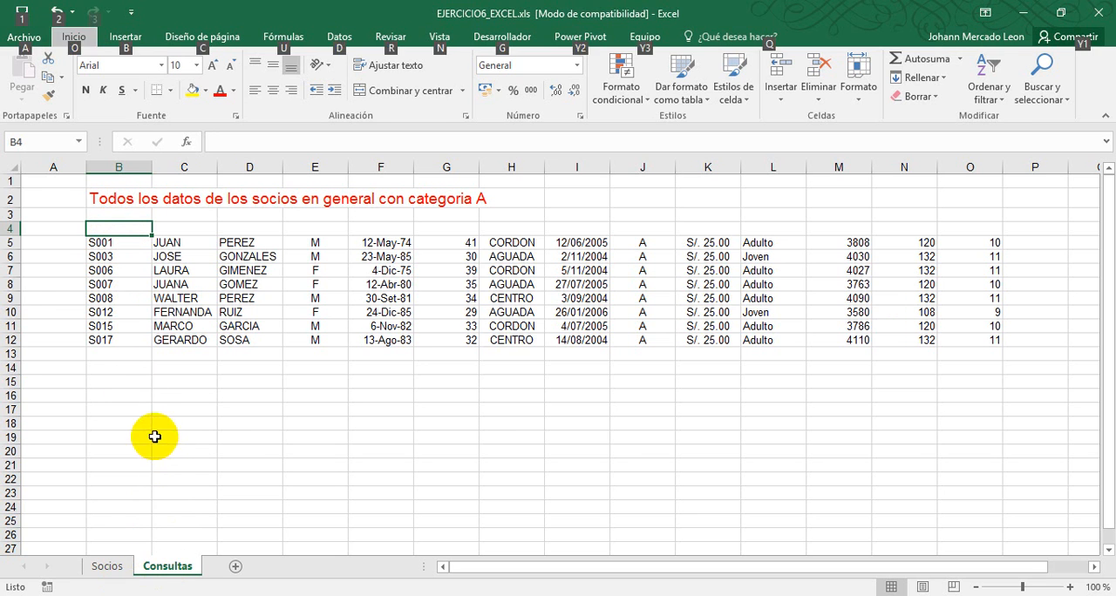
{"action": "left_click", "coordinate": [107, 565]}
{"action": "left_click", "coordinate": [182, 278]}
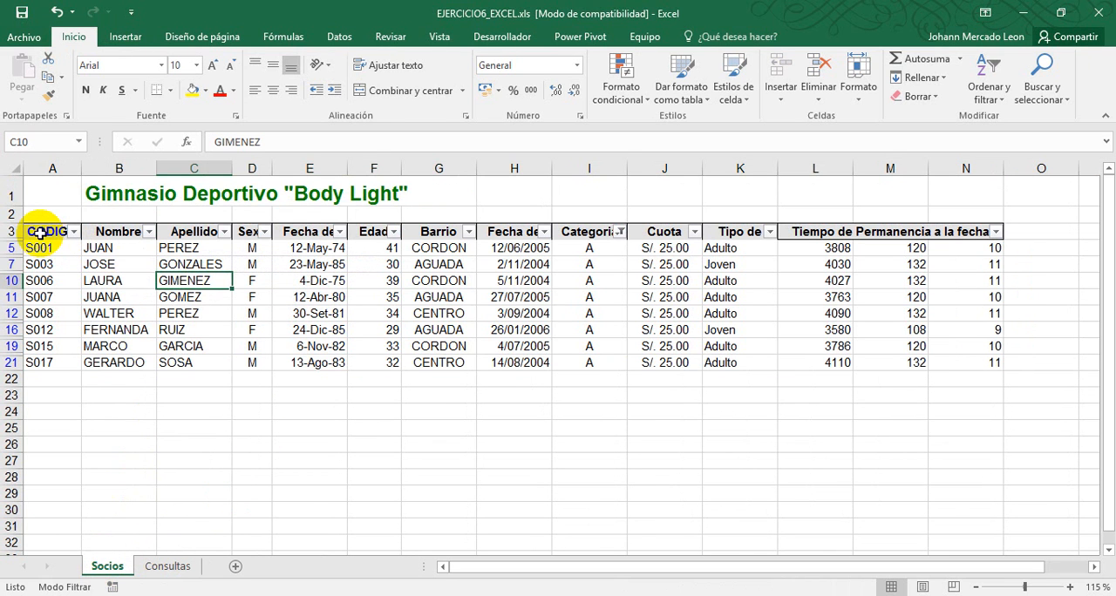
{"action": "left_click", "coordinate": [331, 39]}
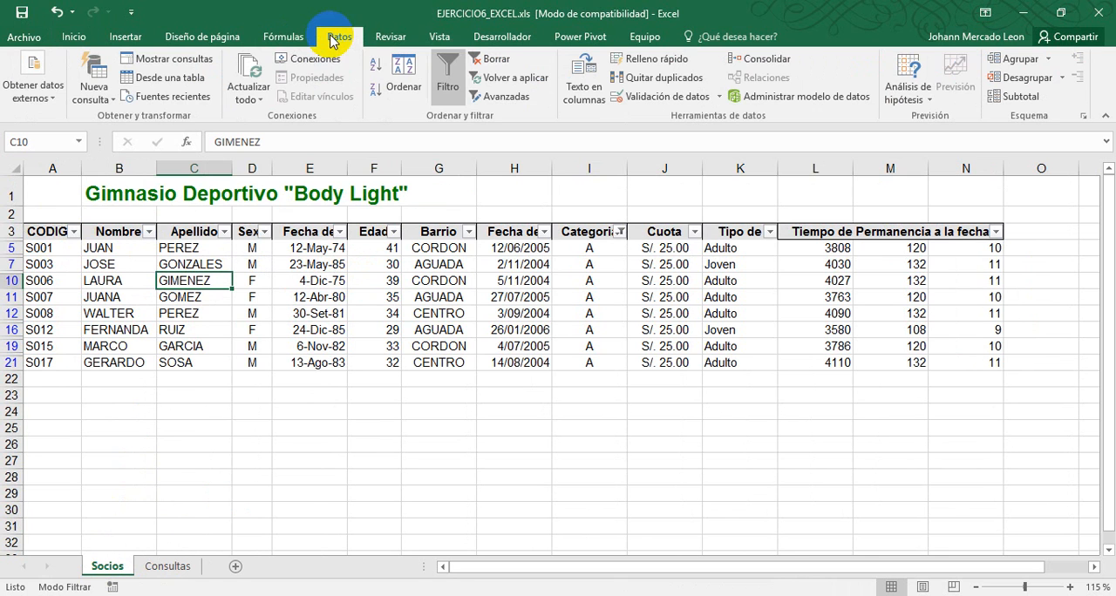
{"action": "left_click", "coordinate": [446, 77]}
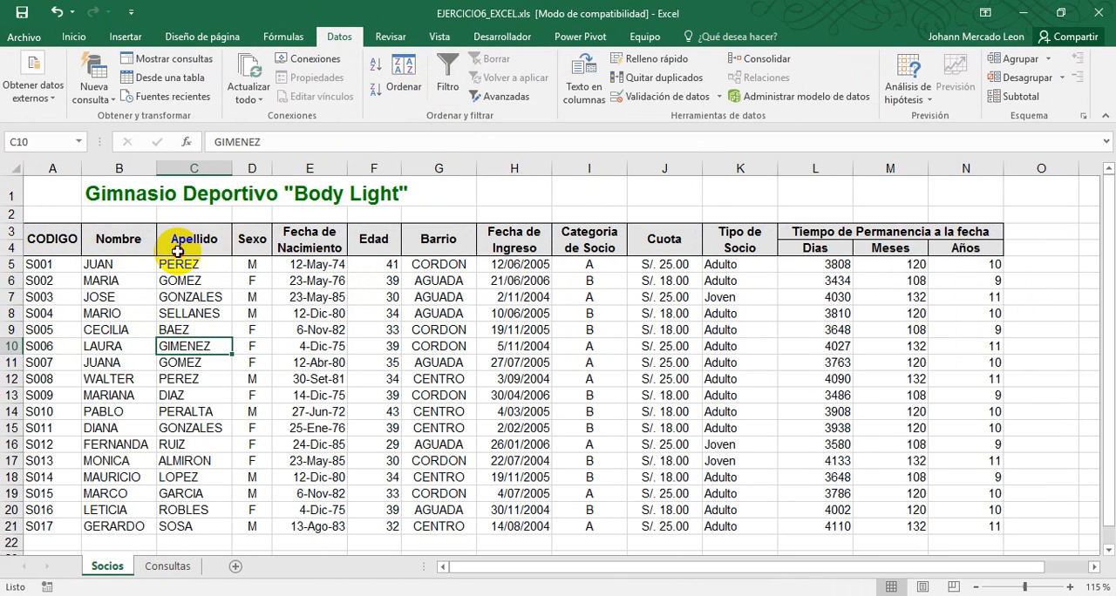
{"action": "left_click_drag", "start_coordinate": [70, 239], "coordinate": [955, 248]}
{"action": "key", "text": "ctrl+c"}
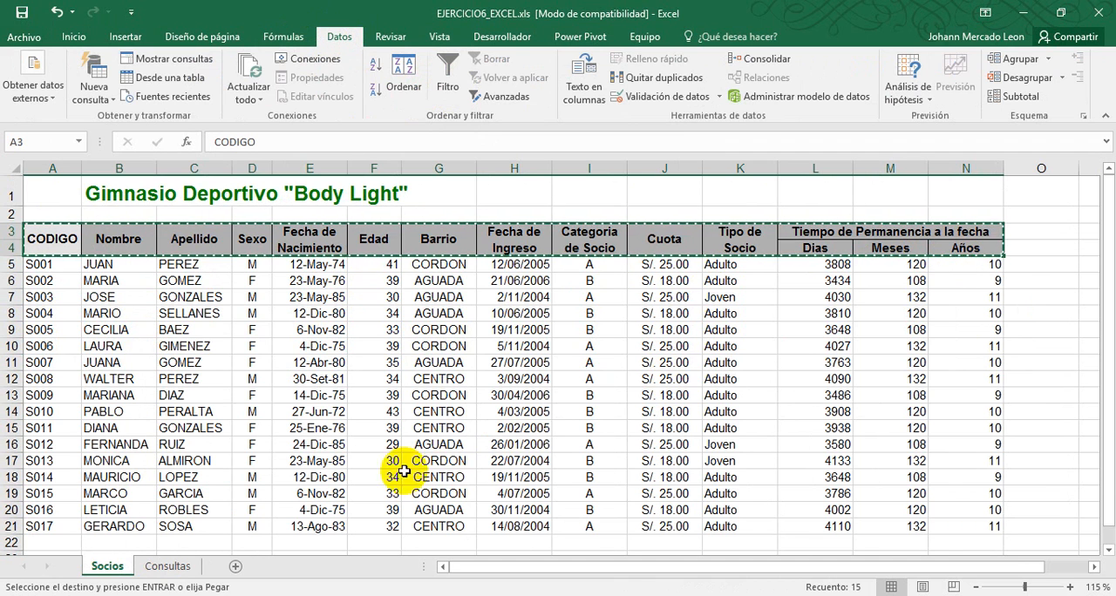
Try pasting the copied header rows into the Consultas sheet at B4, and undo the paste
{"action": "left_click", "coordinate": [168, 566]}
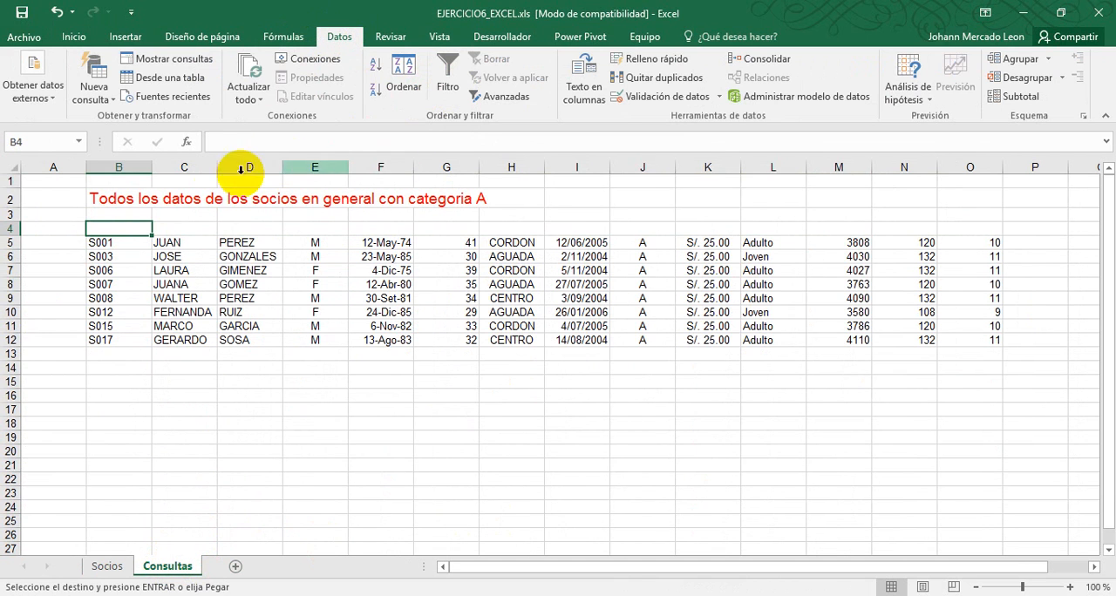
{"action": "key", "text": "ctrl+v"}
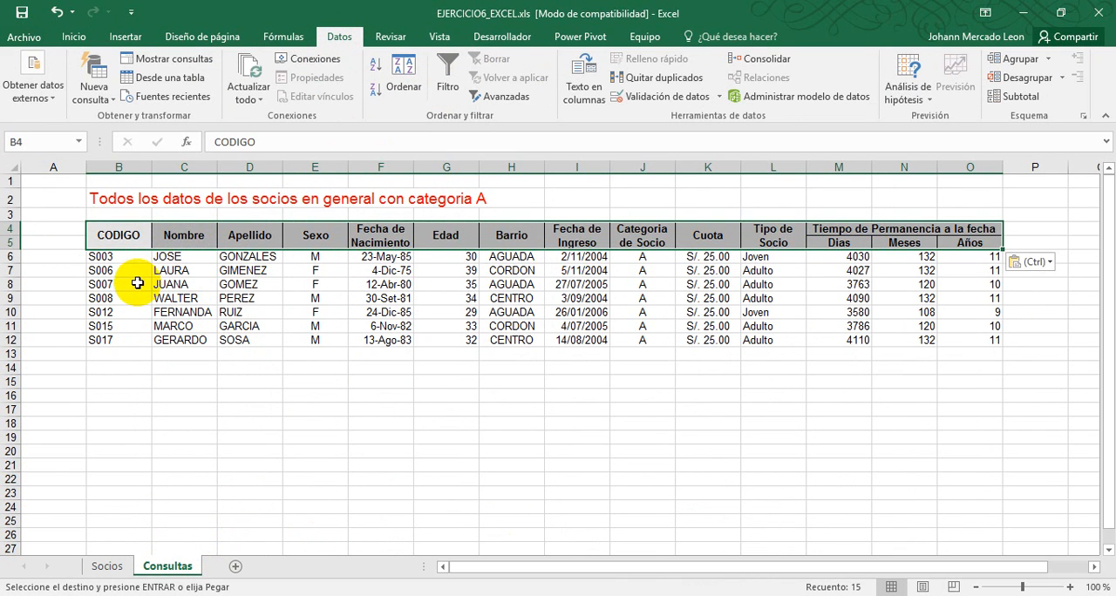
{"action": "key", "text": "ctrl+z"}
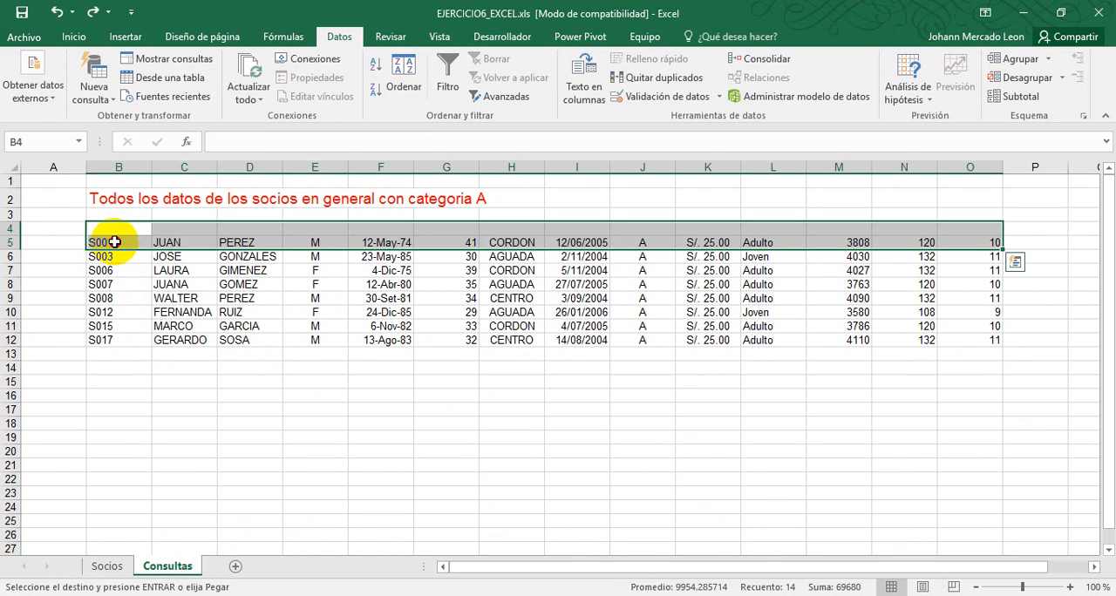
{"action": "left_click", "coordinate": [115, 243]}
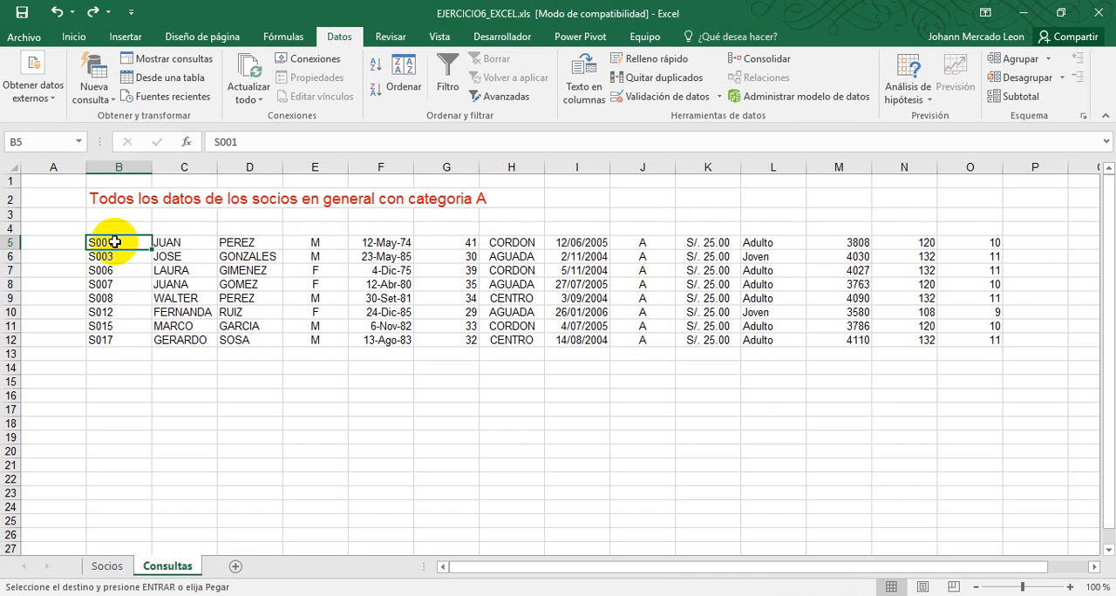
{"action": "right_click", "coordinate": [11, 229]}
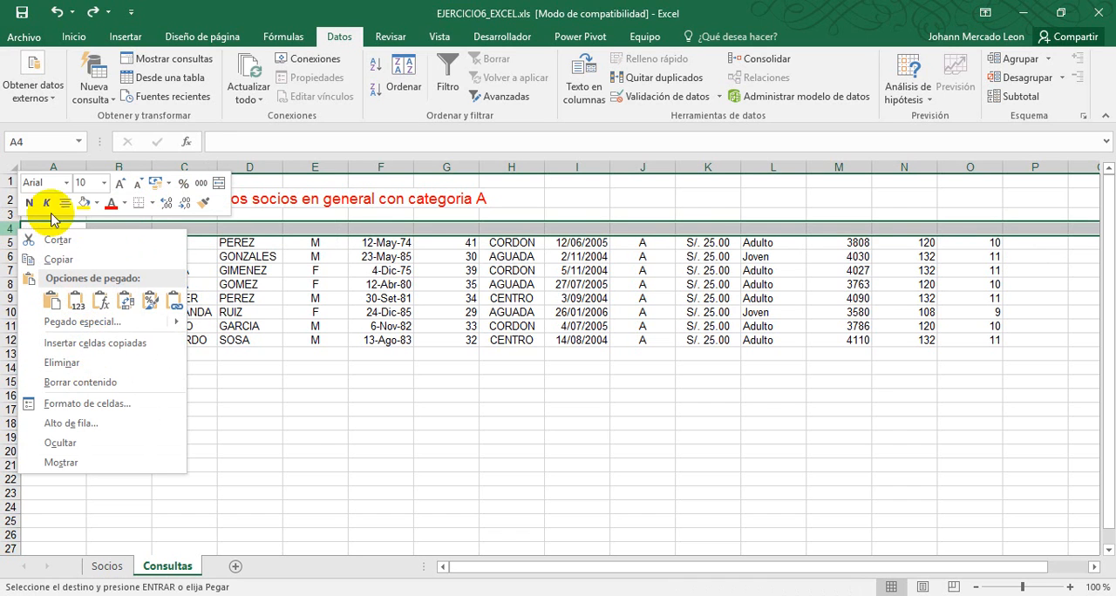
{"action": "key", "text": "Escape"}
{"action": "right_click", "coordinate": [11, 229]}
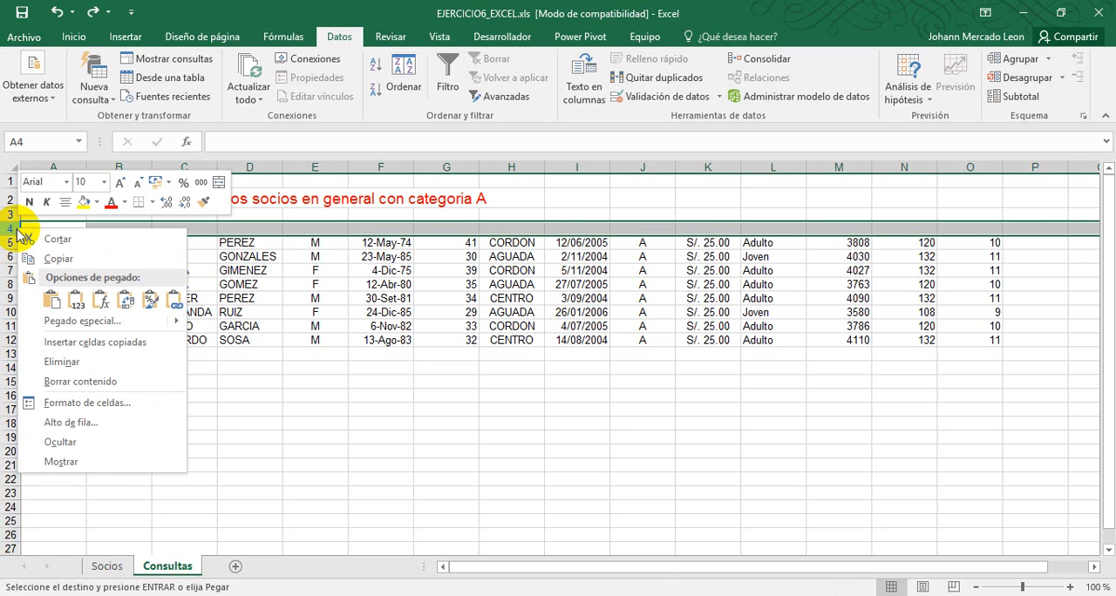
{"action": "right_click", "coordinate": [242, 230]}
{"action": "key", "text": "Escape"}
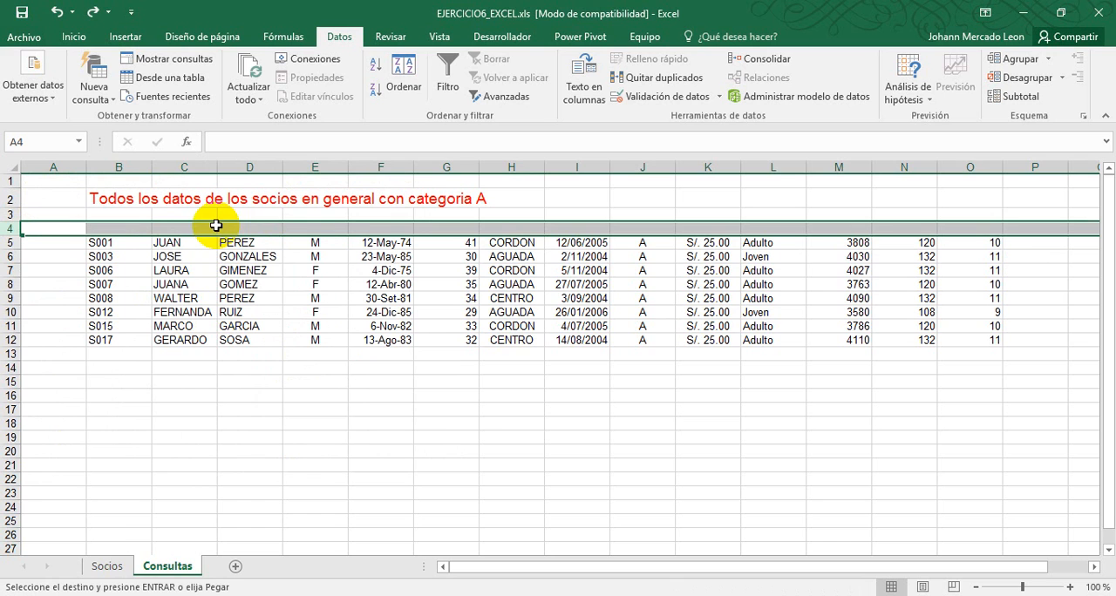
{"action": "left_click", "coordinate": [120, 567]}
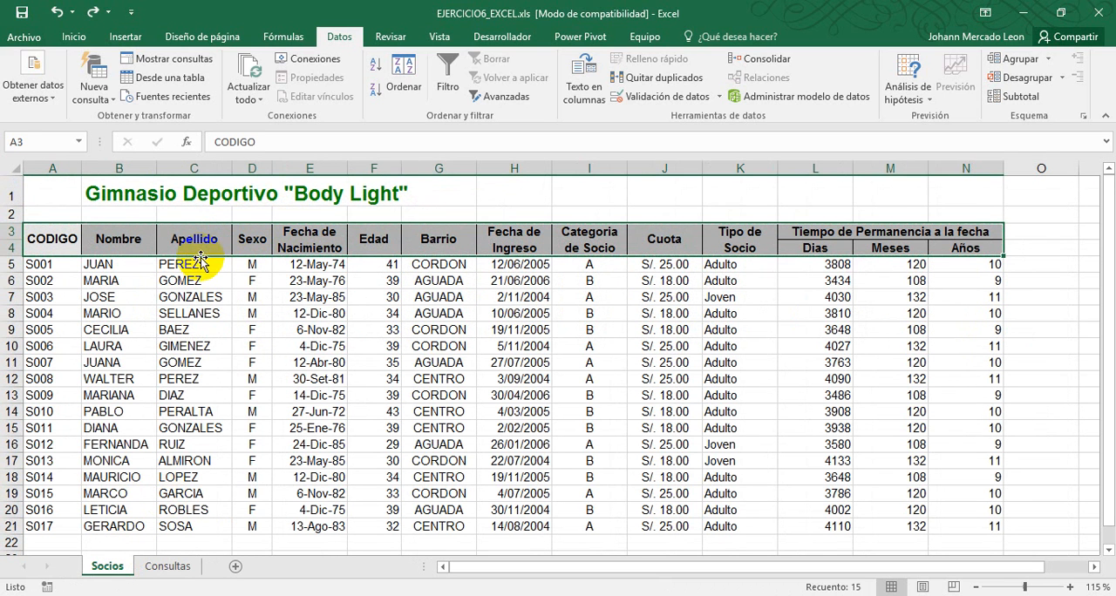
{"action": "left_click", "coordinate": [170, 567]}
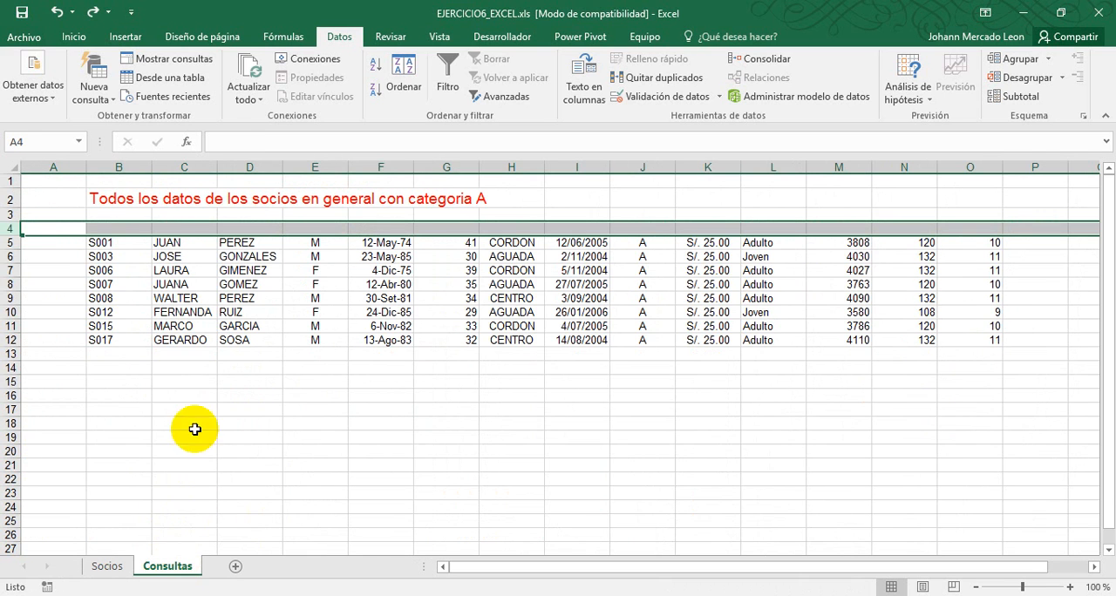
Insert one blank row at row 4 of the Consultas sheet, above the category A records, and select B4
{"action": "right_click", "coordinate": [8, 228]}
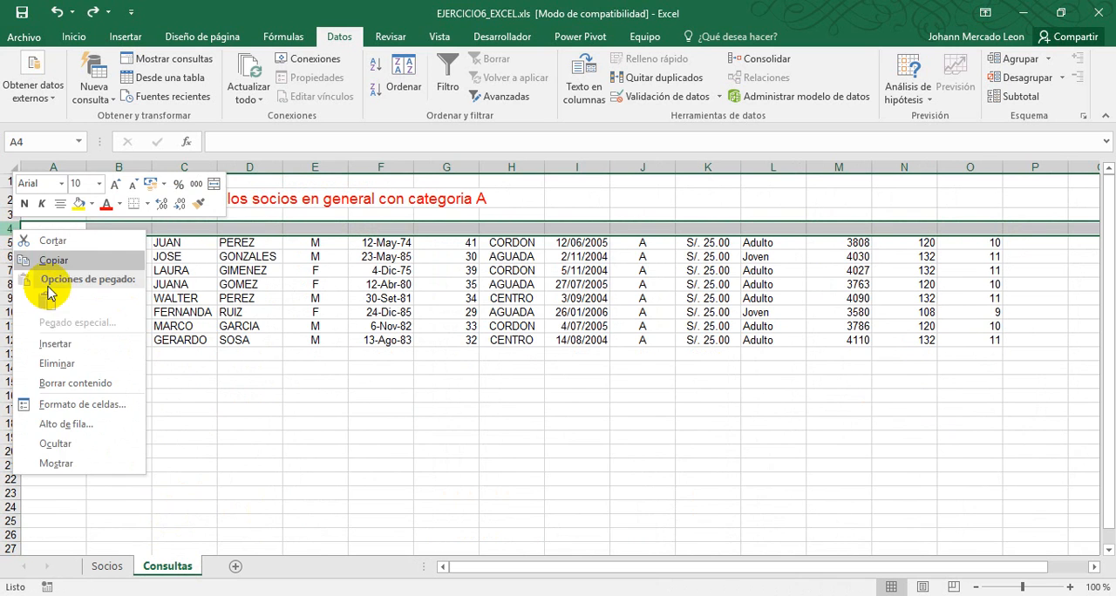
{"action": "left_click", "coordinate": [71, 347]}
{"action": "left_click", "coordinate": [114, 227]}
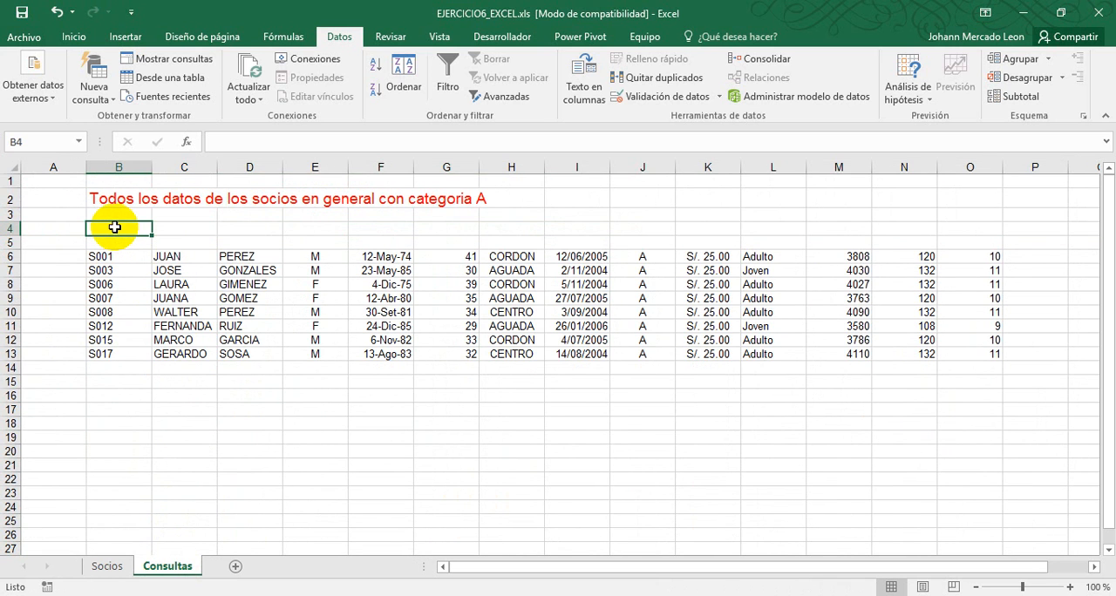
Copy the header rows A3 to N4 from Socios and paste them at B4 of Consultas, above the records
{"action": "left_click", "coordinate": [105, 566]}
{"action": "key", "text": "ctrl+c"}
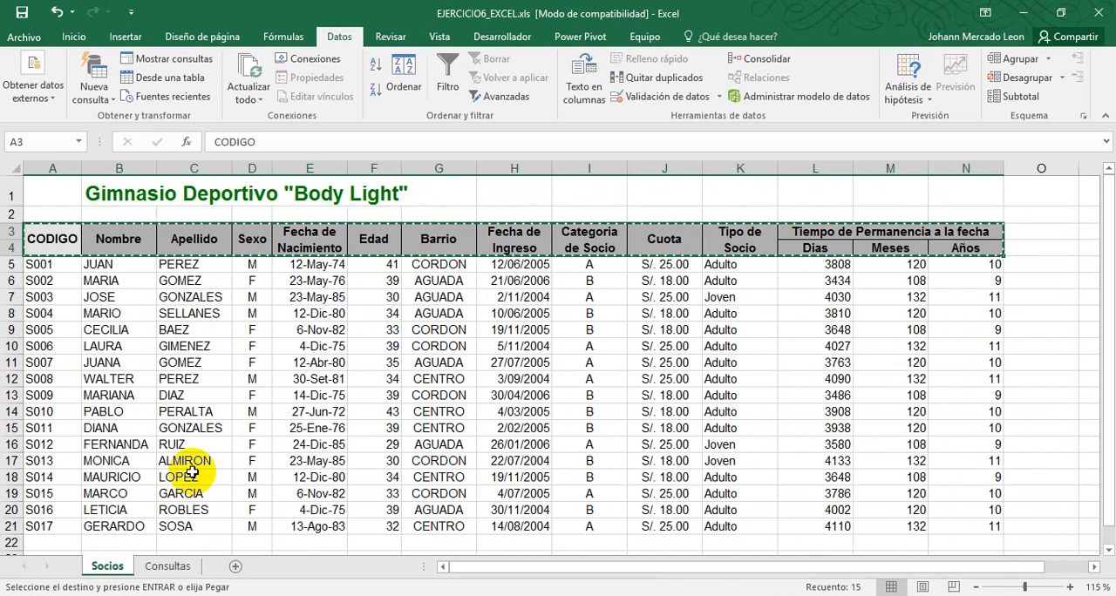
{"action": "left_click", "coordinate": [167, 567]}
{"action": "key", "text": "ctrl+v"}
{"action": "left_click", "coordinate": [436, 242]}
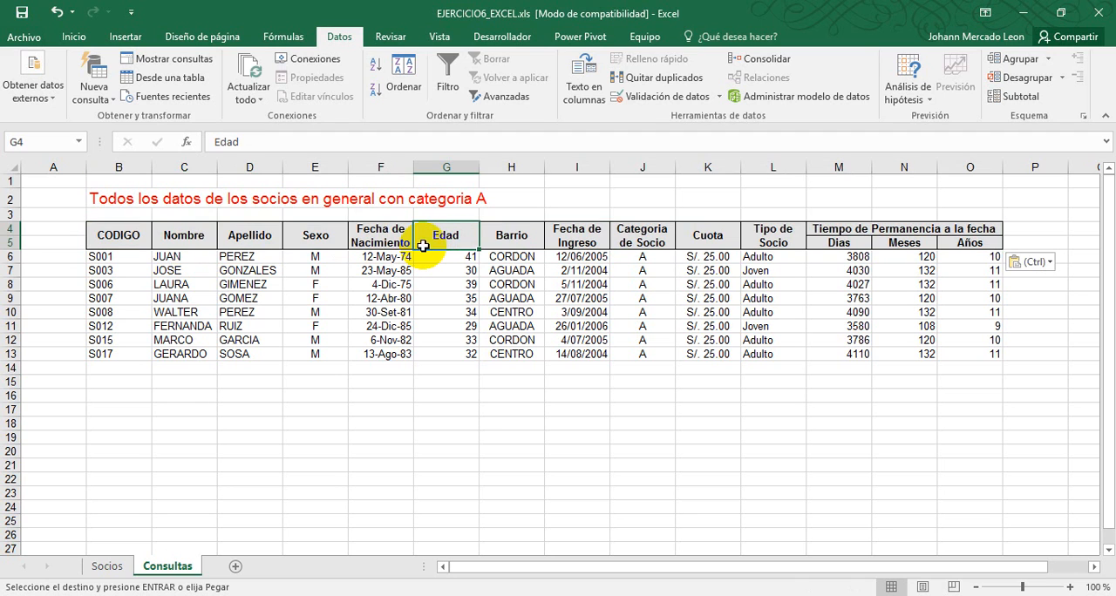
{"action": "left_click_drag", "start_coordinate": [117, 229], "coordinate": [939, 249]}
{"action": "left_click", "coordinate": [122, 409]}
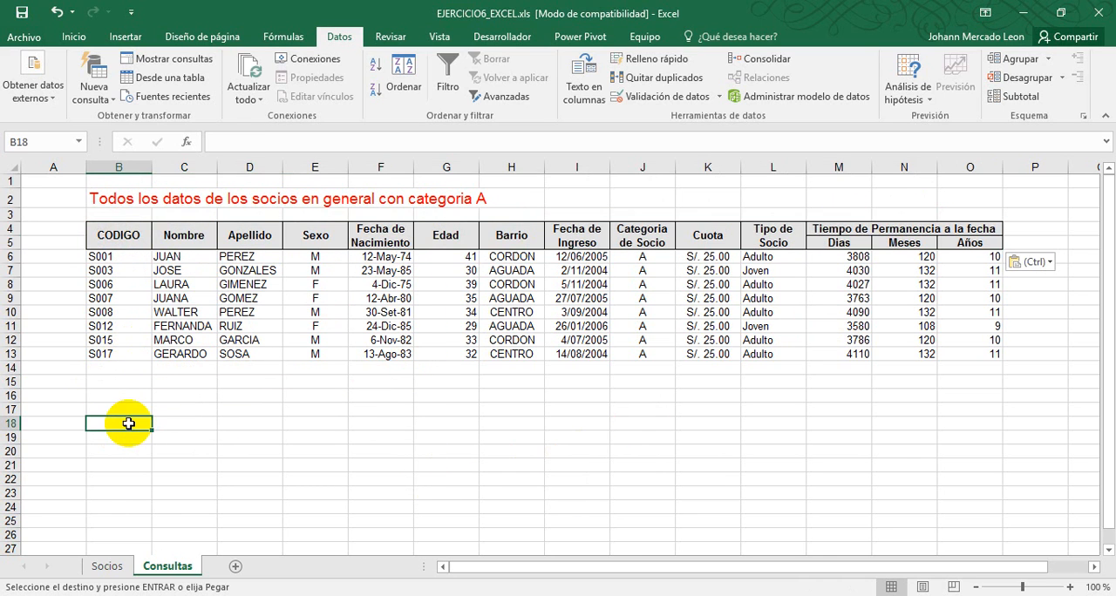
Copy the red title from B2 into B16, below the category A table
{"action": "left_click", "coordinate": [100, 200]}
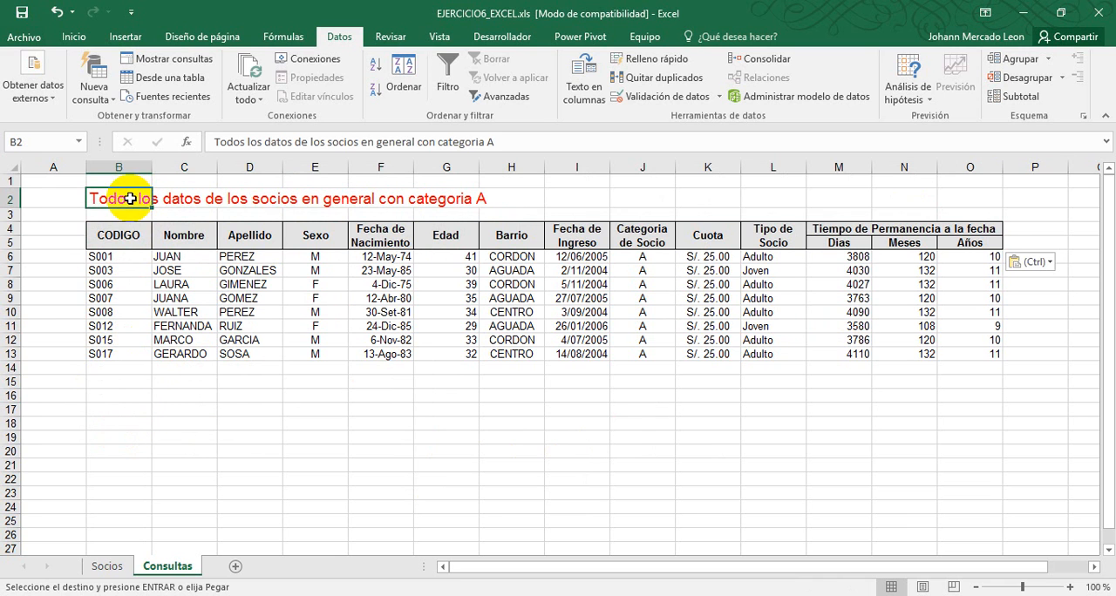
{"action": "key", "text": "ctrl+c"}
{"action": "left_click", "coordinate": [115, 398]}
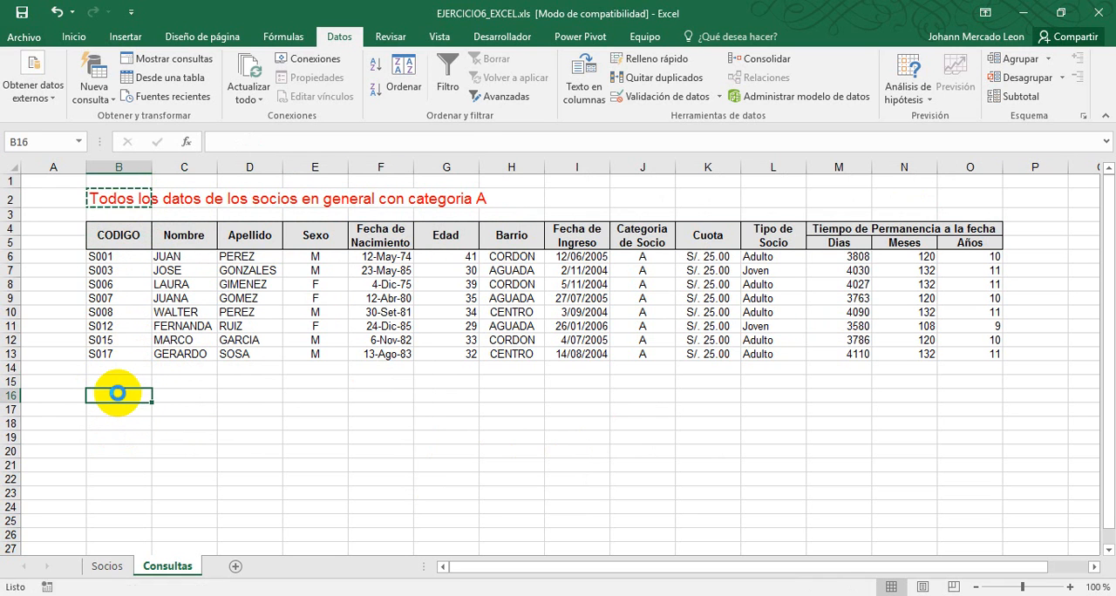
{"action": "key", "text": "ctrl+v"}
{"action": "key", "text": "Escape"}
Change the title in B16 to "Todos los datos de los socios hombres con edades entre 20 y 25 años inclusive.", following item 7b of the exercise PDF
{"action": "key", "text": "alt+Tab"}
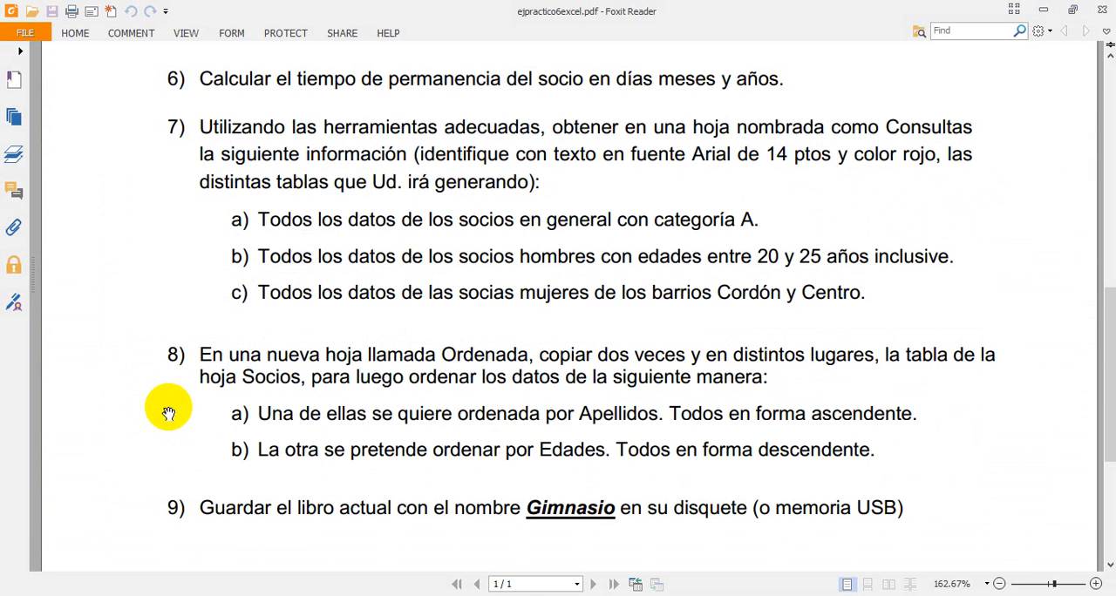
{"action": "key", "text": "alt+Tab"}
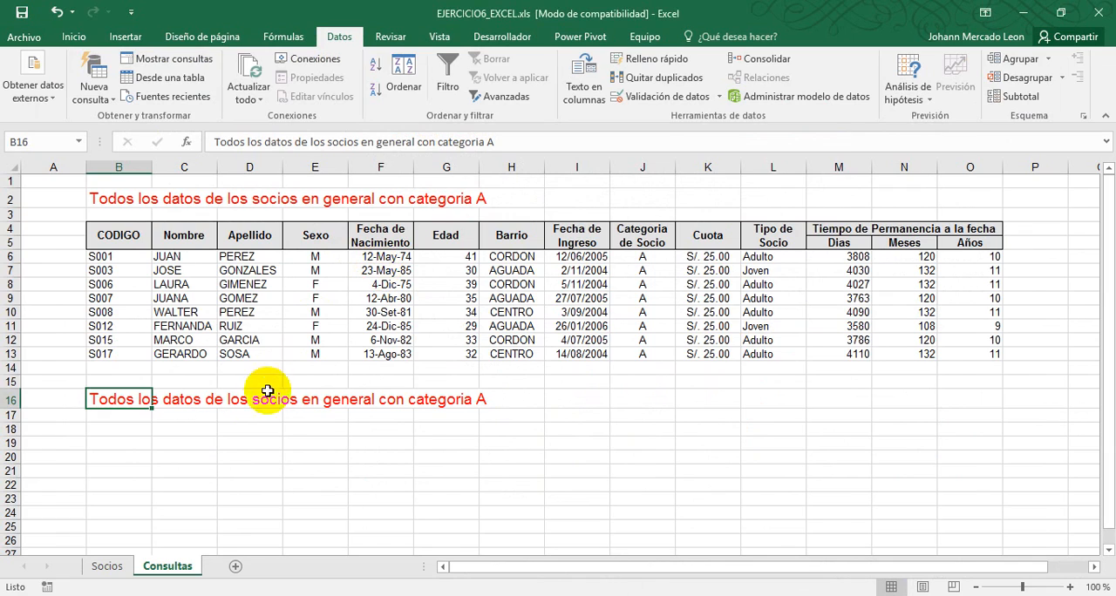
{"action": "key", "text": "alt+Tab"}
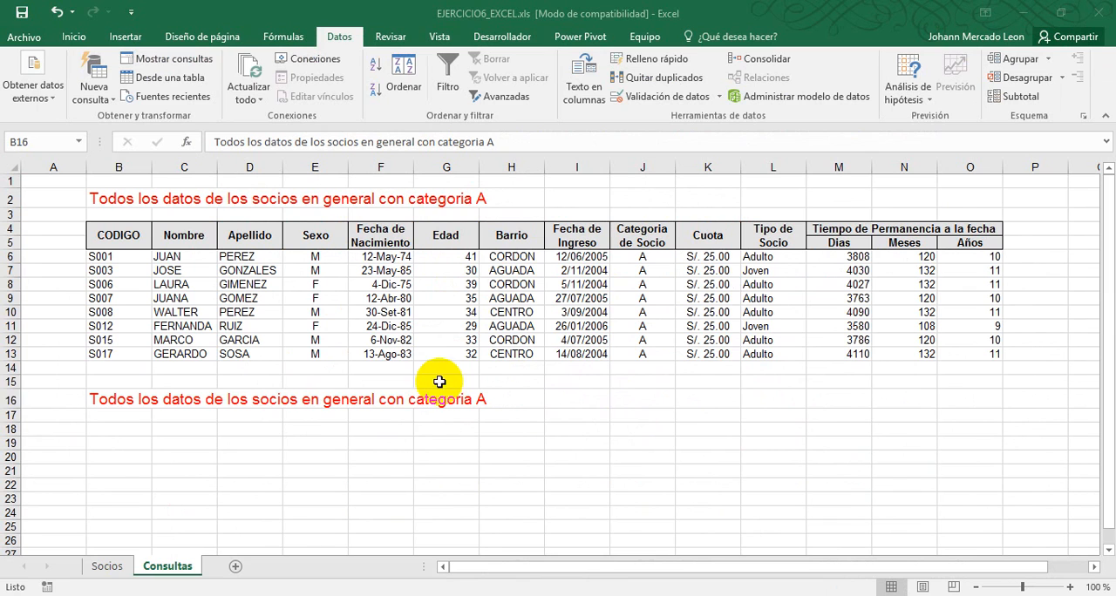
{"action": "key", "text": "alt+Tab"}
{"action": "key", "text": "F2"}
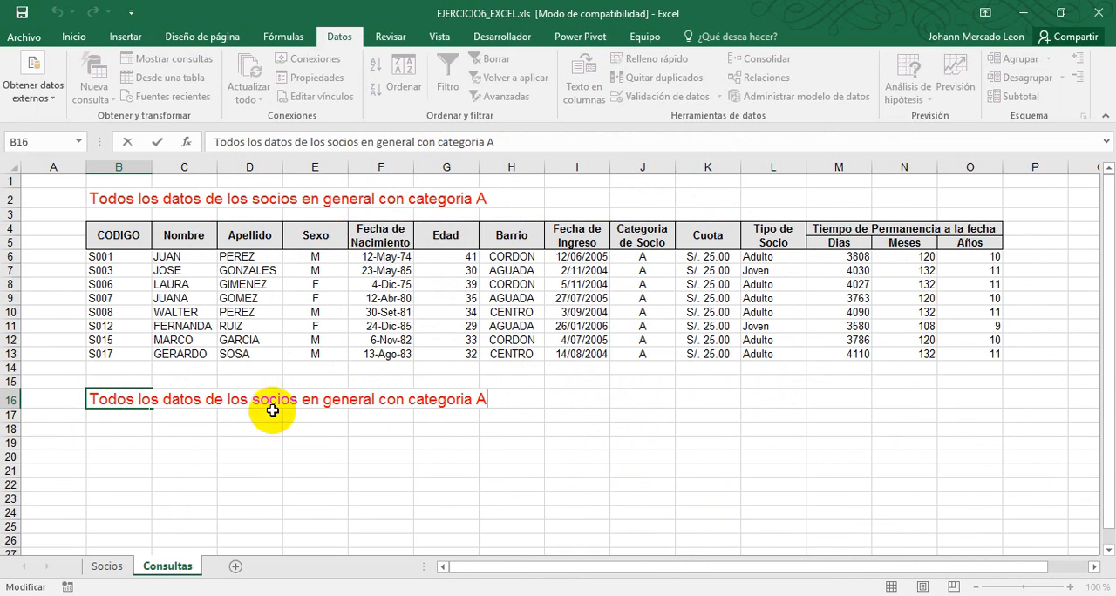
{"action": "left_click_drag", "start_coordinate": [301, 403], "coordinate": [503, 401]}
{"action": "type", "text": "ho"}
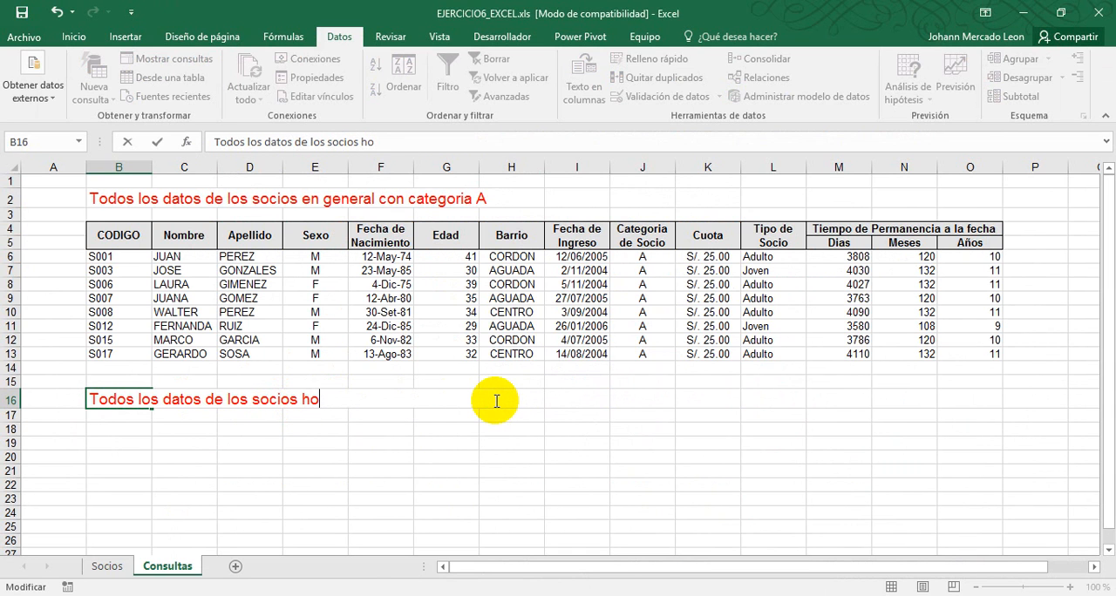
{"action": "type", "text": "mbres con edade"}
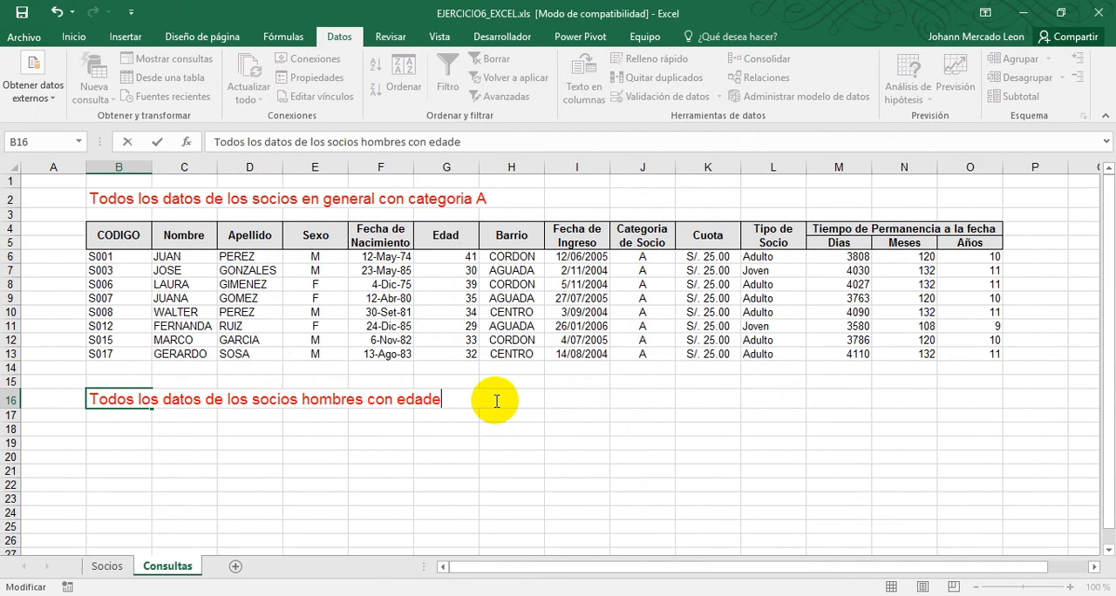
{"action": "type", "text": "s"}
{"action": "key", "text": "alt+Tab"}
{"action": "key", "text": "alt+Tab"}
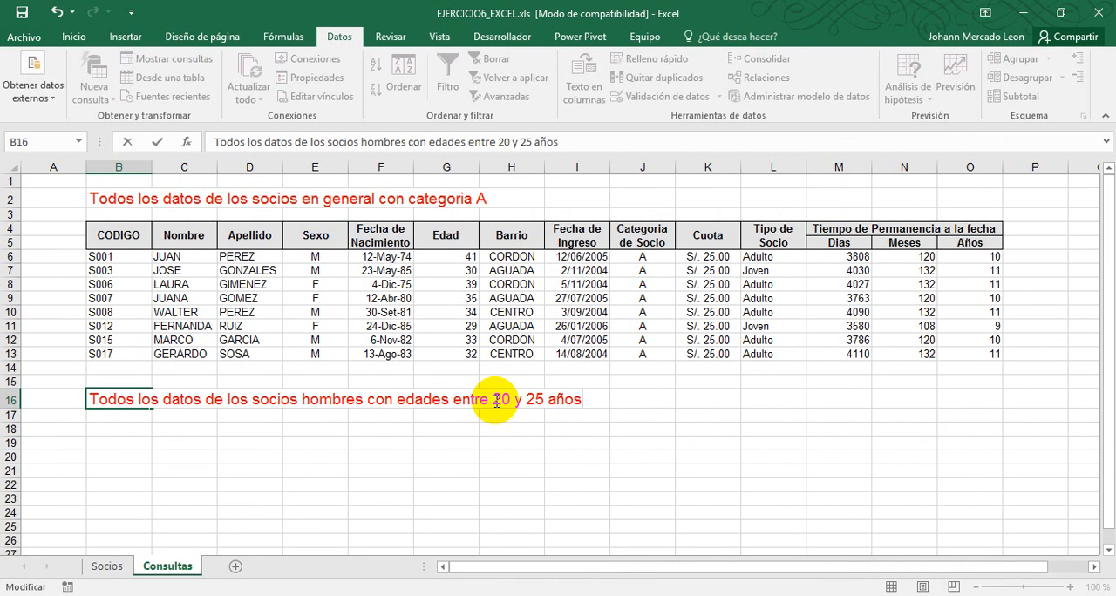
{"action": "key", "text": "alt+Tab"}
{"action": "key", "text": "alt+Tab"}
{"action": "type", "text": "cl"}
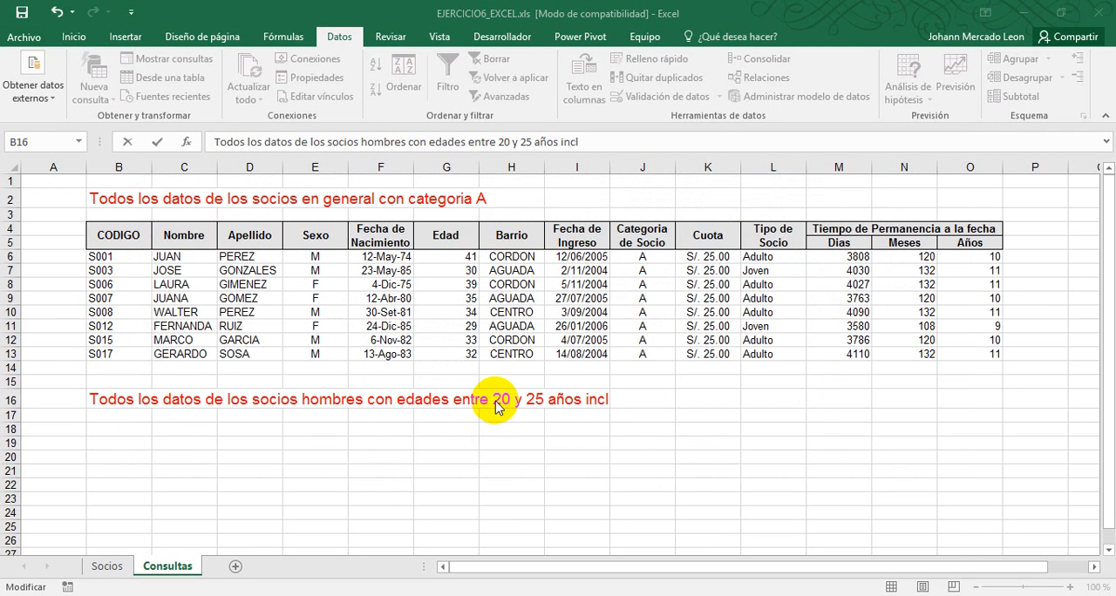
{"action": "left_click", "coordinate": [706, 79]}
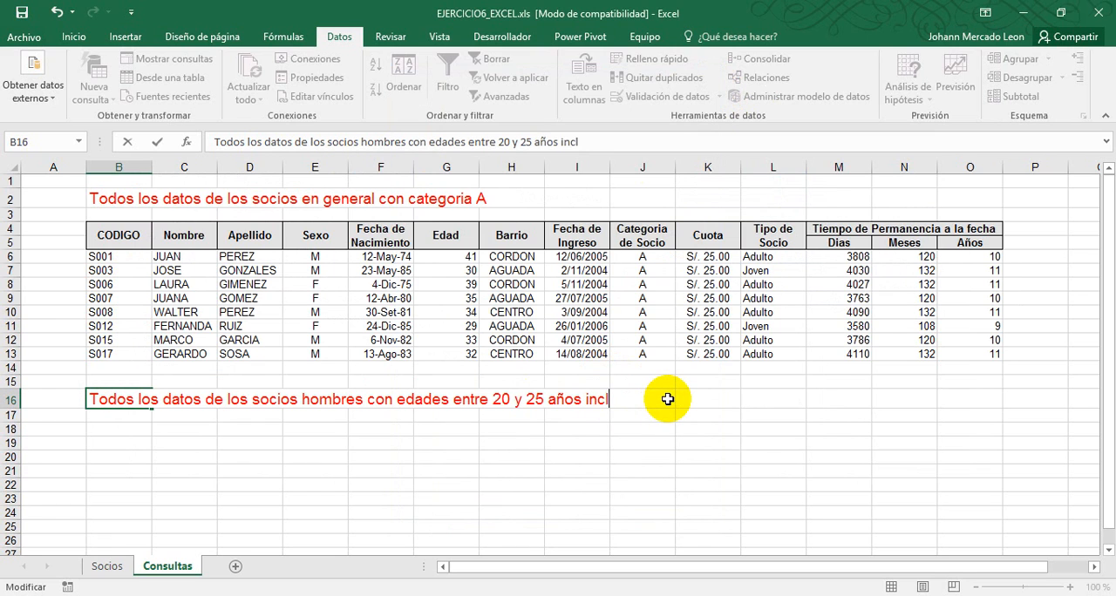
{"action": "type", "text": "usive."}
{"action": "key", "text": "Return"}
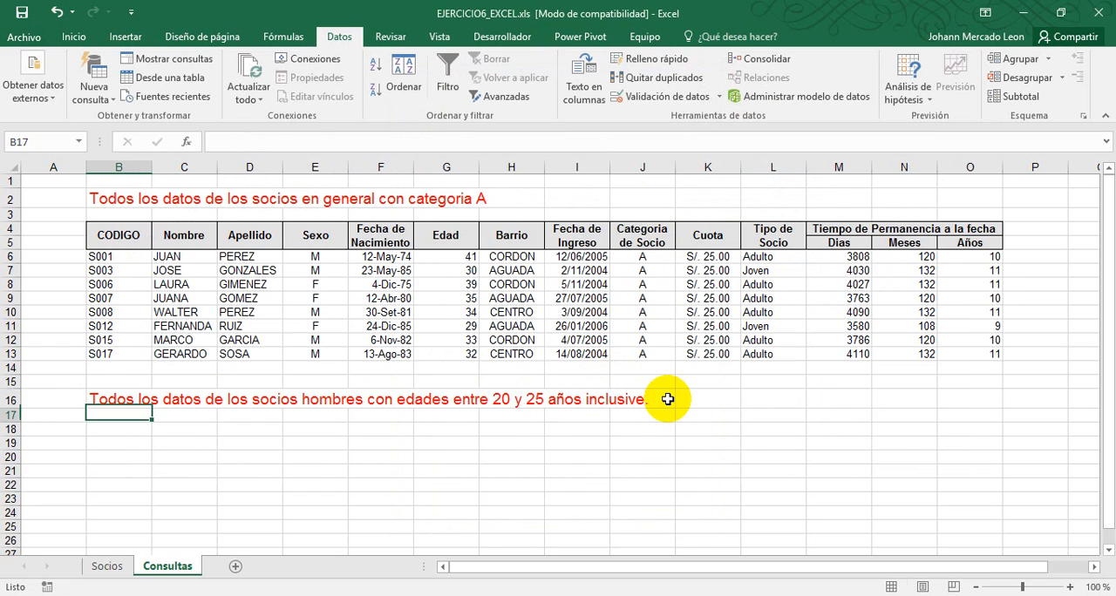
Add a full stop to the end of the category A title in B2
{"action": "left_click", "coordinate": [129, 201]}
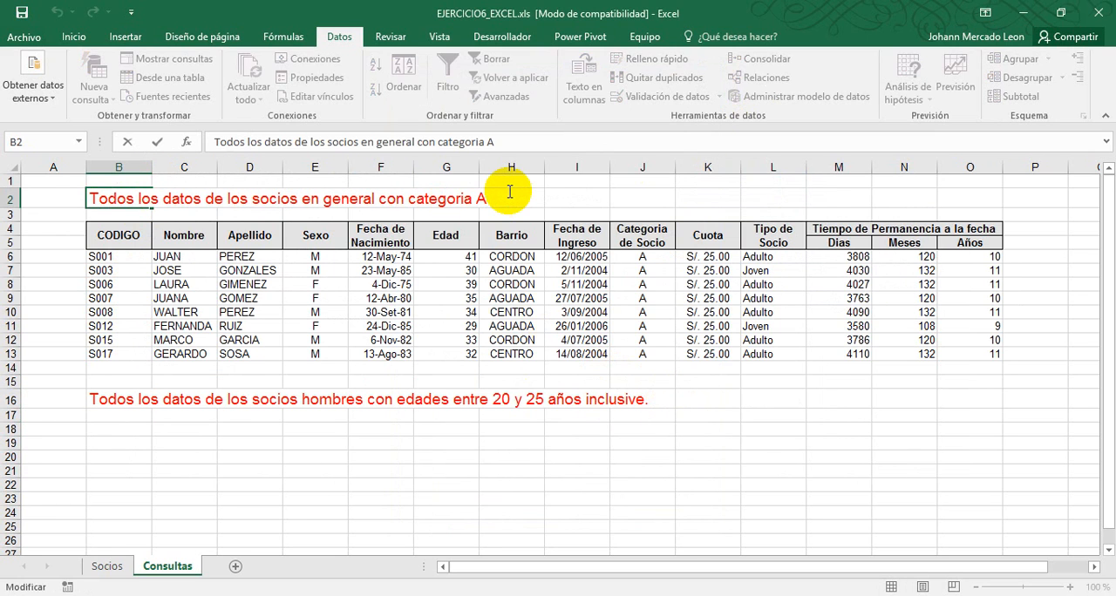
{"action": "key", "text": "Return"}
{"action": "left_click", "coordinate": [132, 429]}
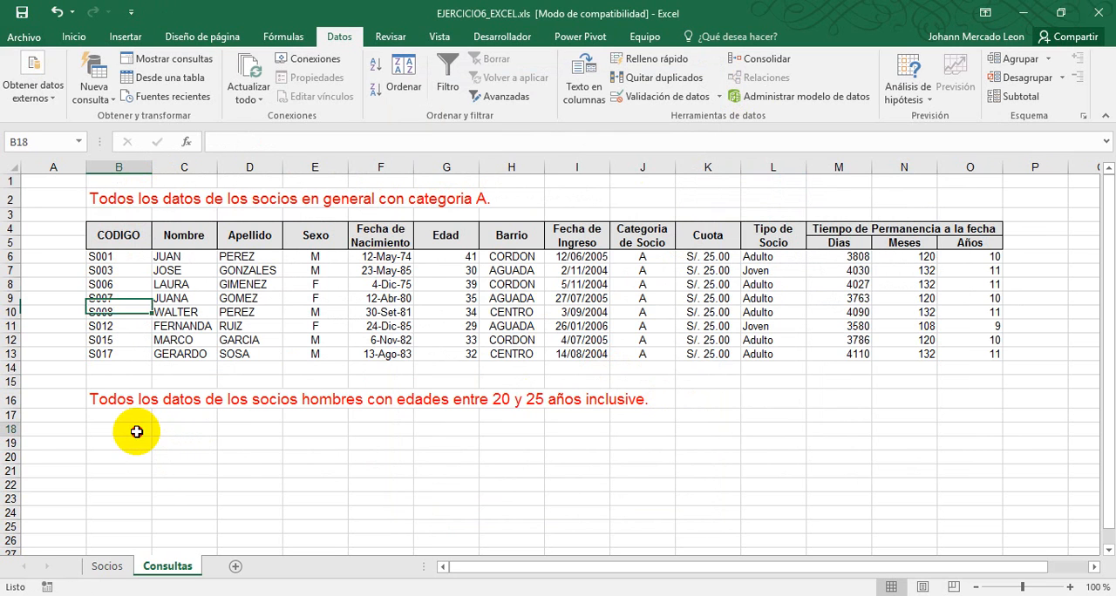
Copy the header rows B4 to O5 to B18, below the second title, and select B20
{"action": "left_click_drag", "start_coordinate": [114, 232], "coordinate": [956, 224]}
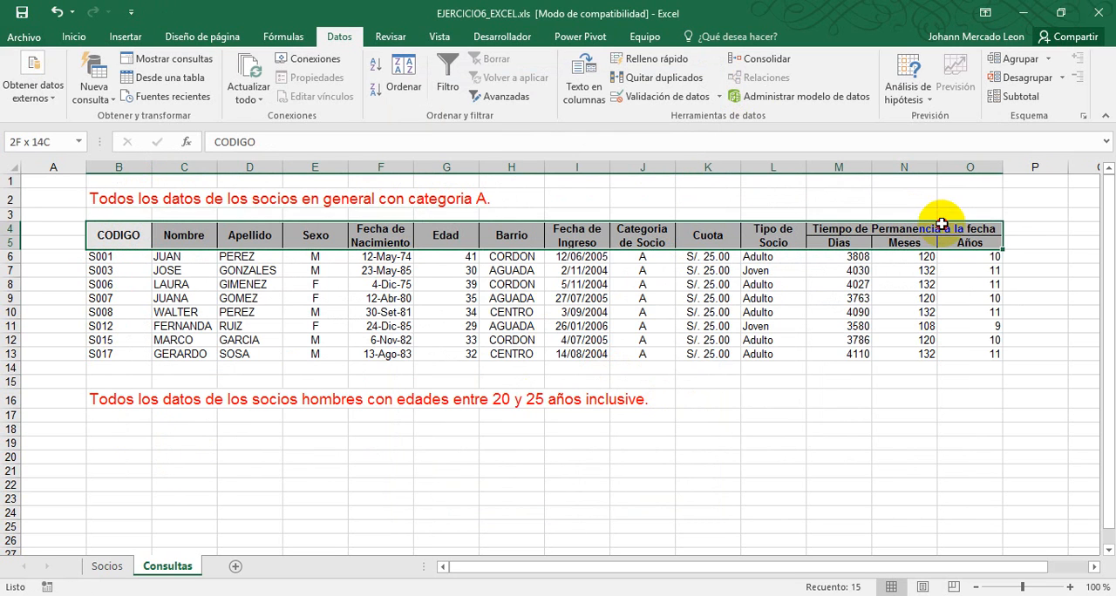
{"action": "key", "text": "ctrl+c"}
{"action": "left_click", "coordinate": [127, 428]}
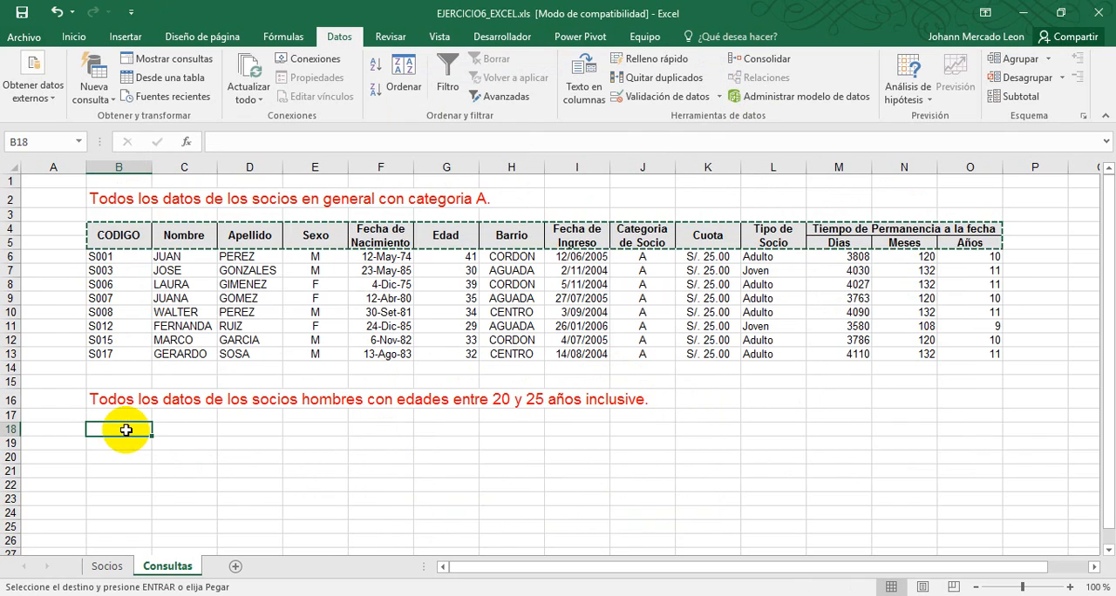
{"action": "key", "text": "ctrl+v"}
{"action": "scroll", "coordinate": [129, 428], "scroll_direction": "down", "scroll_amount": 1}
{"action": "left_click", "coordinate": [115, 409]}
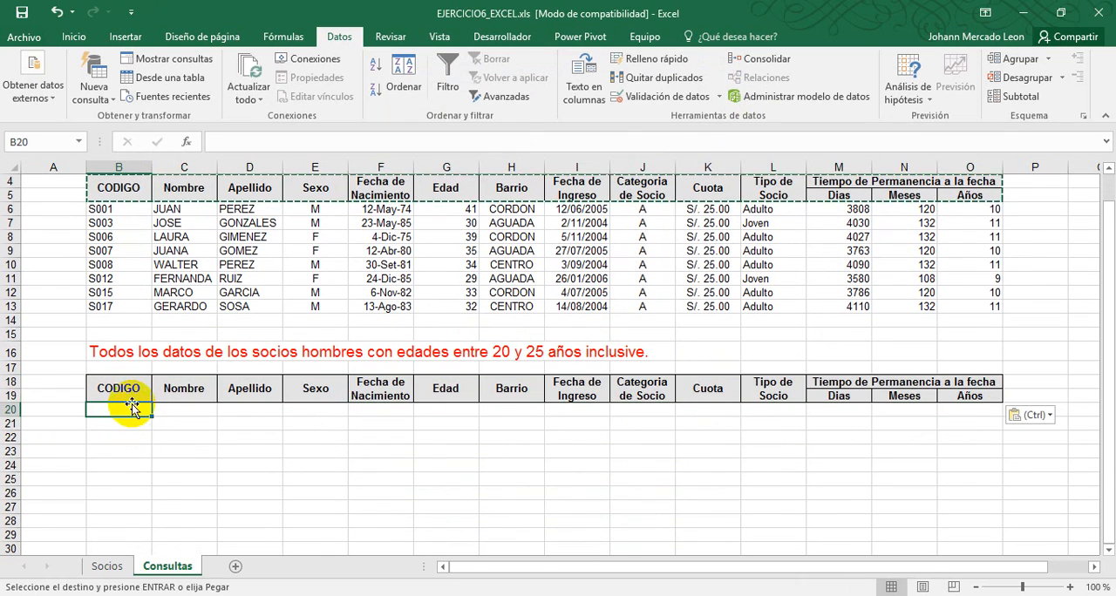
Turn on filtering for the members table on the Socios sheet
{"action": "left_click", "coordinate": [108, 567]}
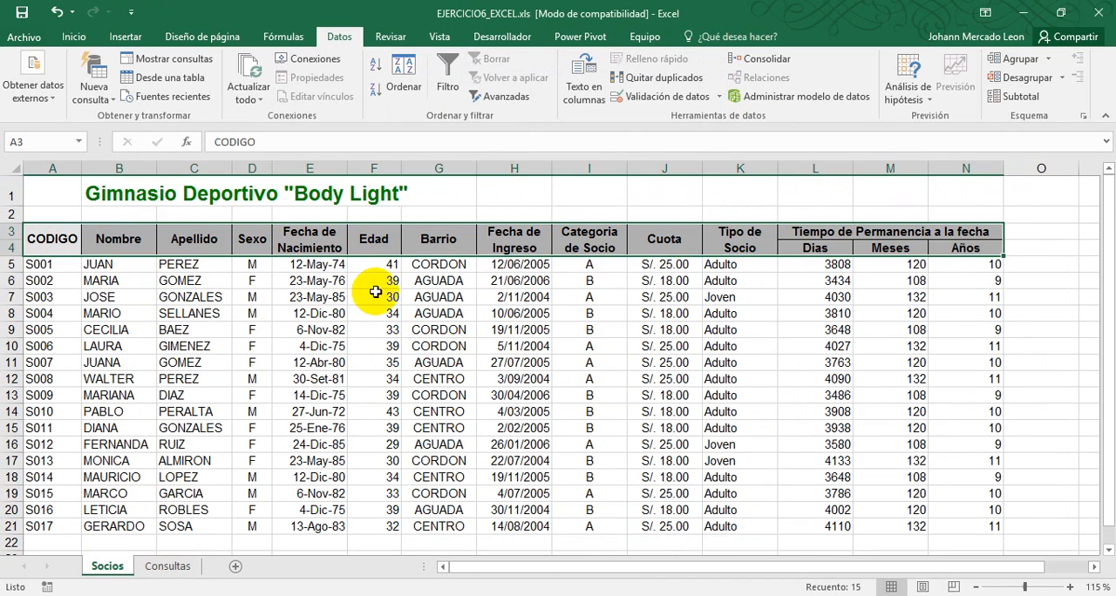
{"action": "left_click", "coordinate": [373, 296]}
{"action": "left_click", "coordinate": [447, 78]}
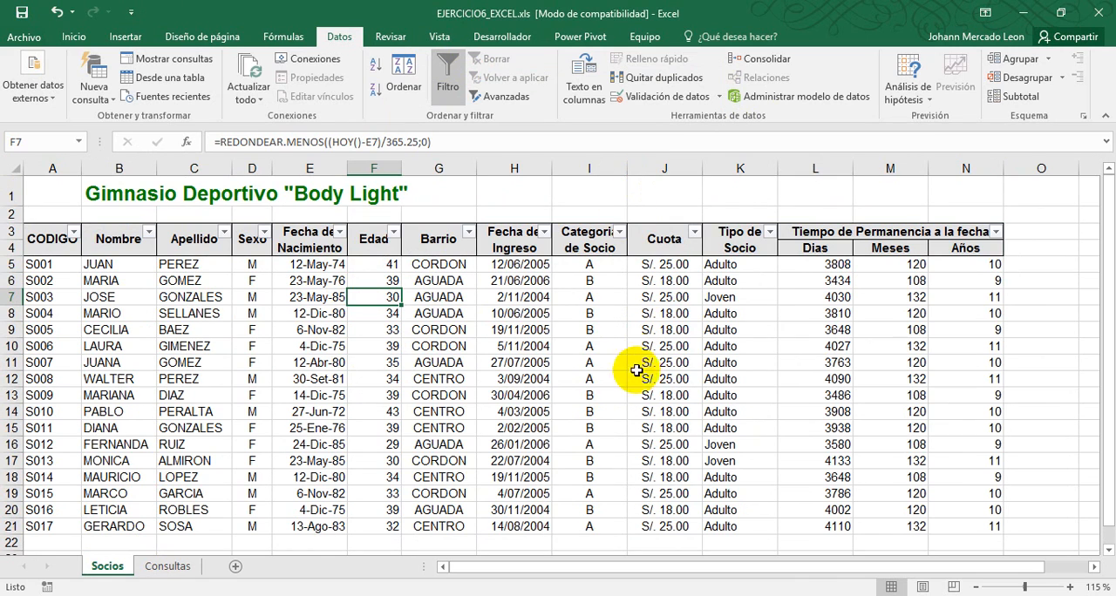
Set up a between number filter on Edad, greater than or equal to 20 and less than or equal to 25
{"action": "left_click", "coordinate": [393, 233]}
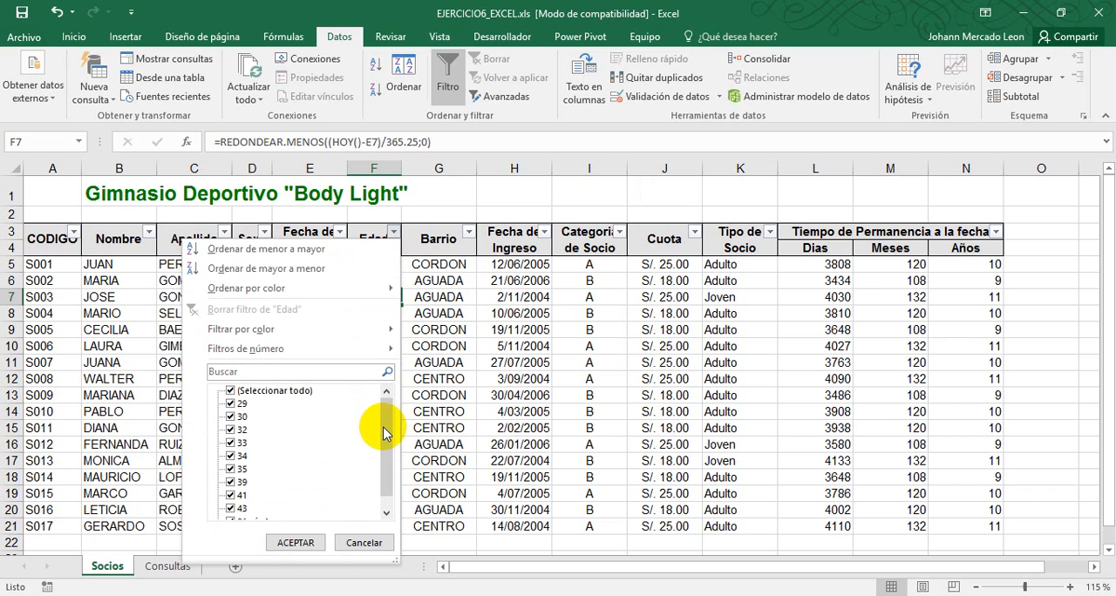
{"action": "mouse_move", "coordinate": [385, 434]}
{"action": "left_mouse_down"}
{"action": "mouse_move", "coordinate": [389, 455]}
{"action": "mouse_move", "coordinate": [389, 419]}
{"action": "left_mouse_up"}
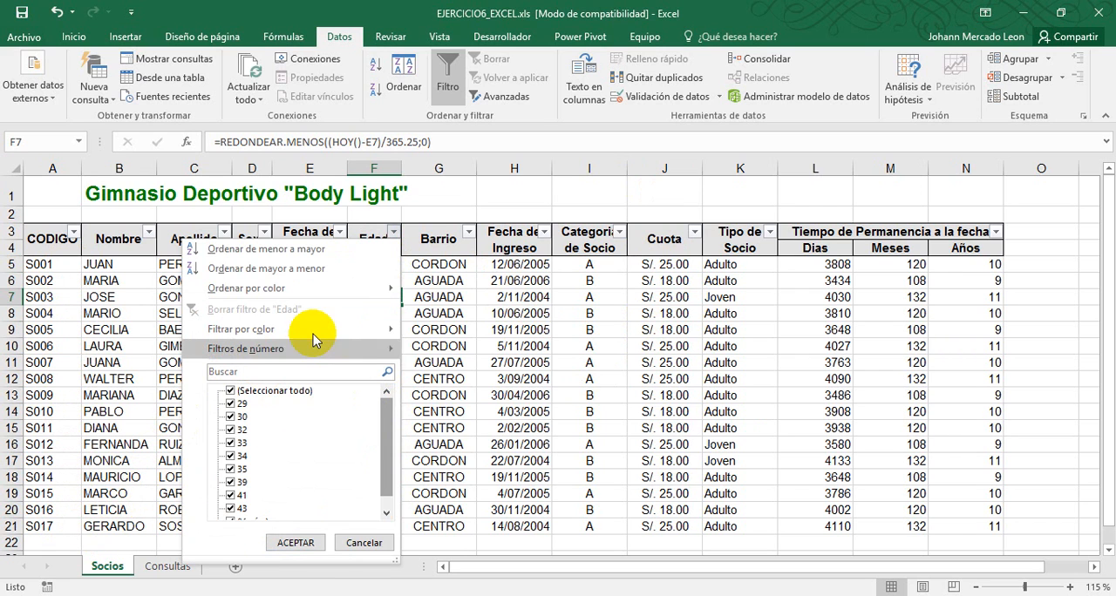
{"action": "mouse_move", "coordinate": [316, 332]}
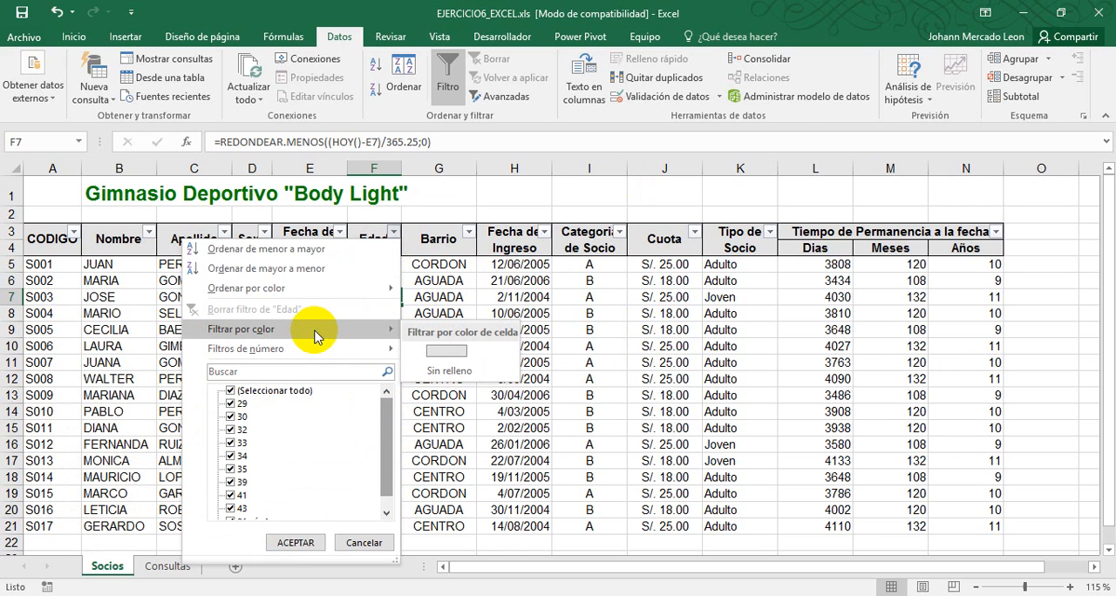
{"action": "mouse_move", "coordinate": [287, 350]}
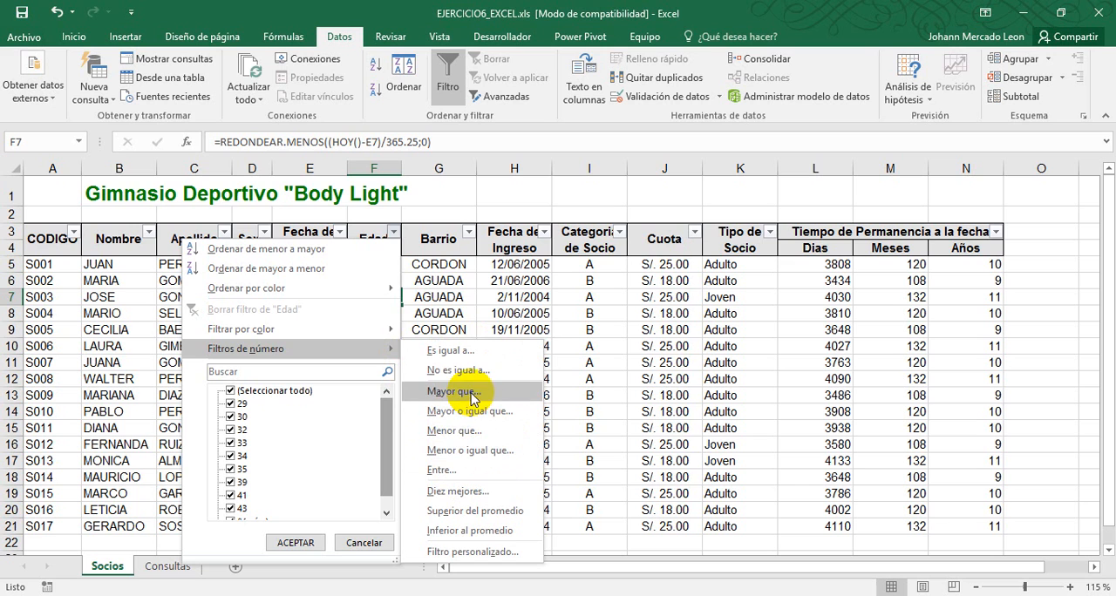
{"action": "left_click", "coordinate": [448, 472]}
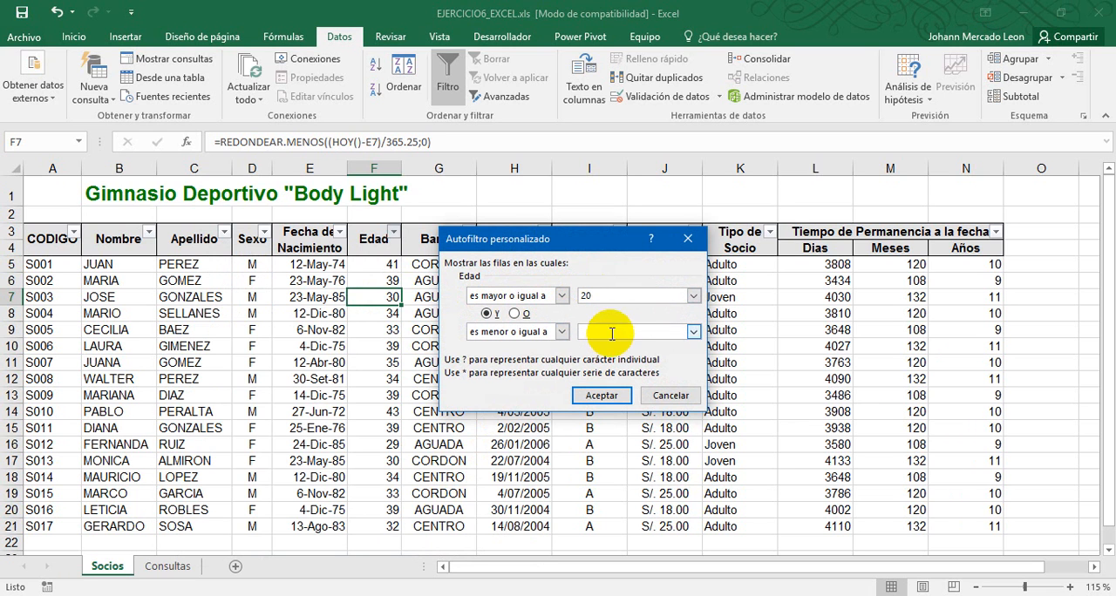
{"action": "left_click", "coordinate": [610, 331]}
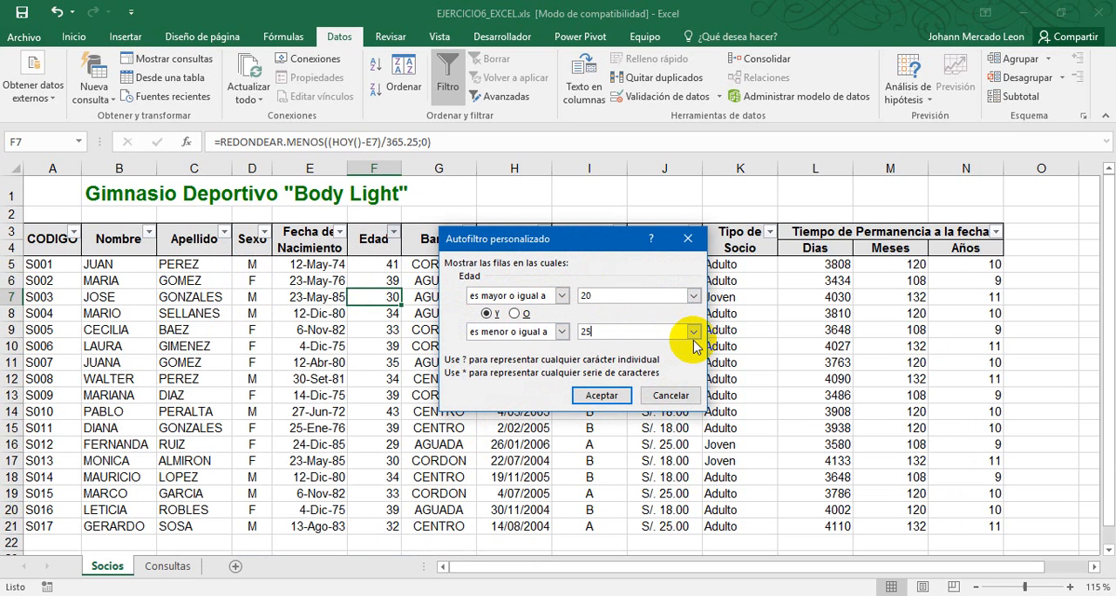
Check the custom Edad filter's limits and Y condition against the age range in item 7b of the exercise PDF
{"action": "key", "text": "alt+Tab"}
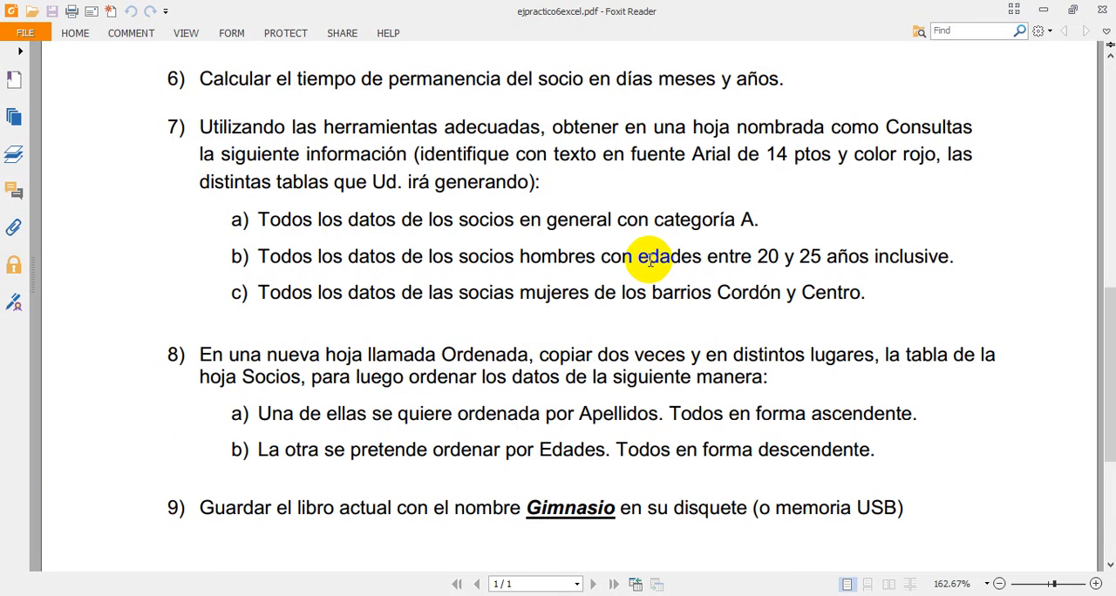
{"action": "left_click_drag", "start_coordinate": [708, 257], "coordinate": [954, 257]}
{"action": "left_click", "coordinate": [806, 258]}
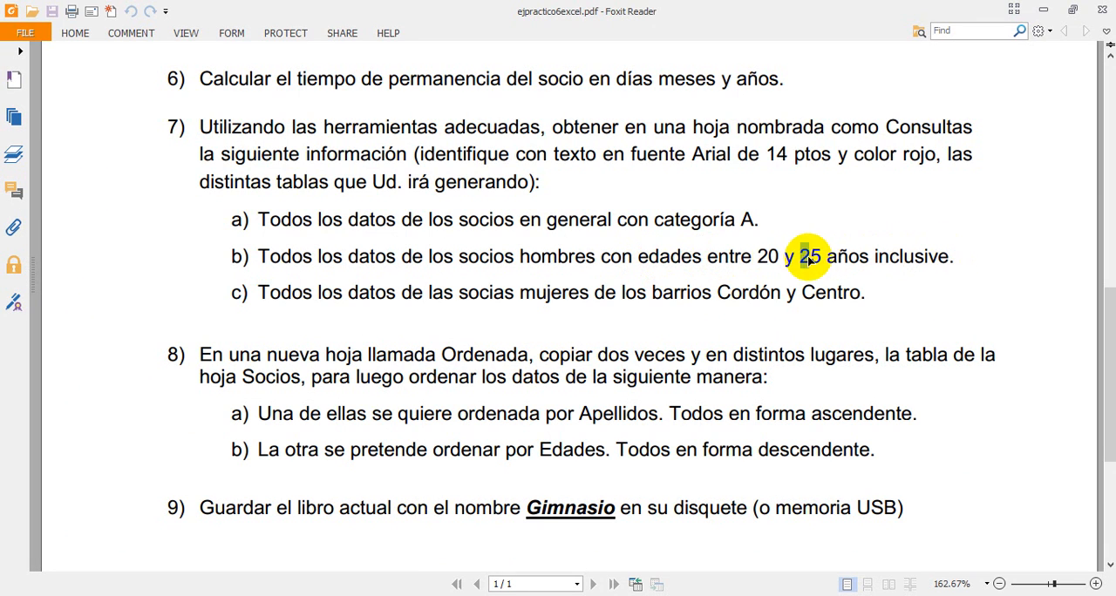
{"action": "left_click", "coordinate": [758, 263]}
{"action": "key", "text": "alt+Tab"}
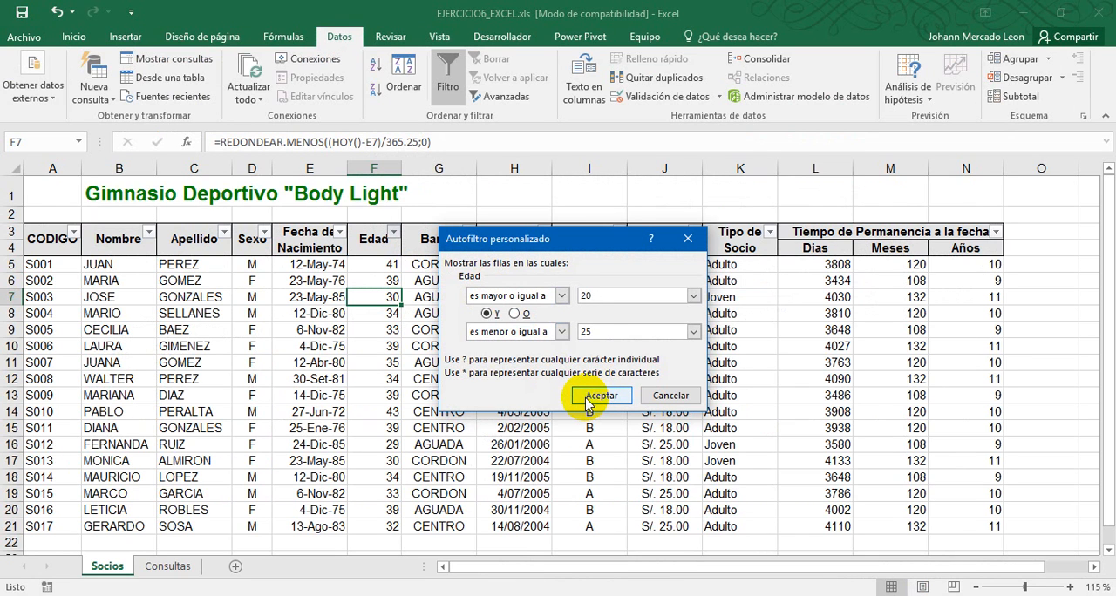
{"action": "left_click", "coordinate": [593, 332]}
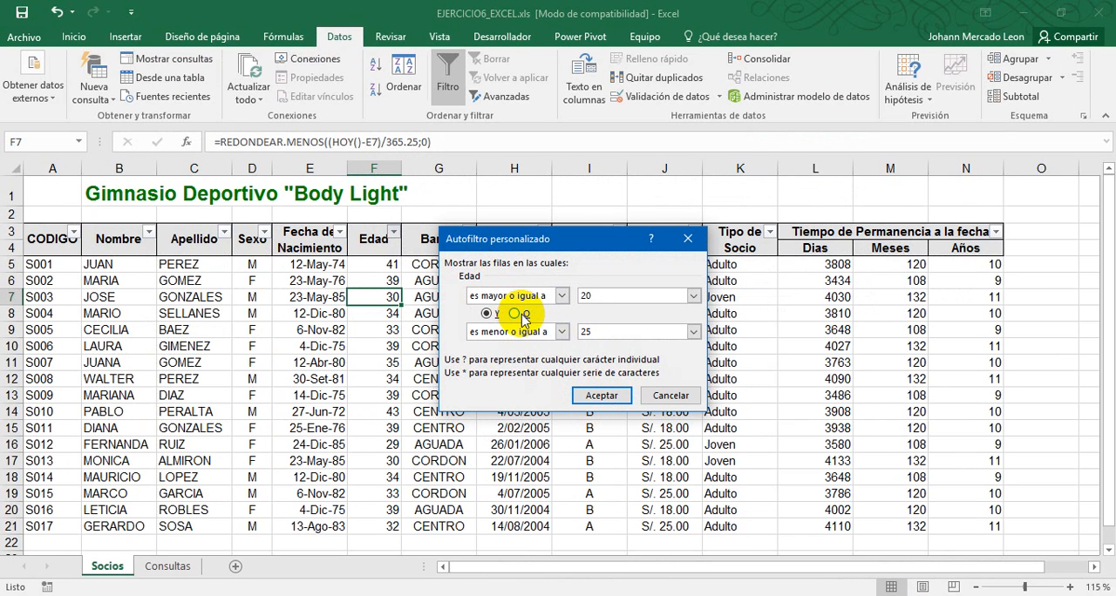
{"action": "left_click", "coordinate": [487, 314]}
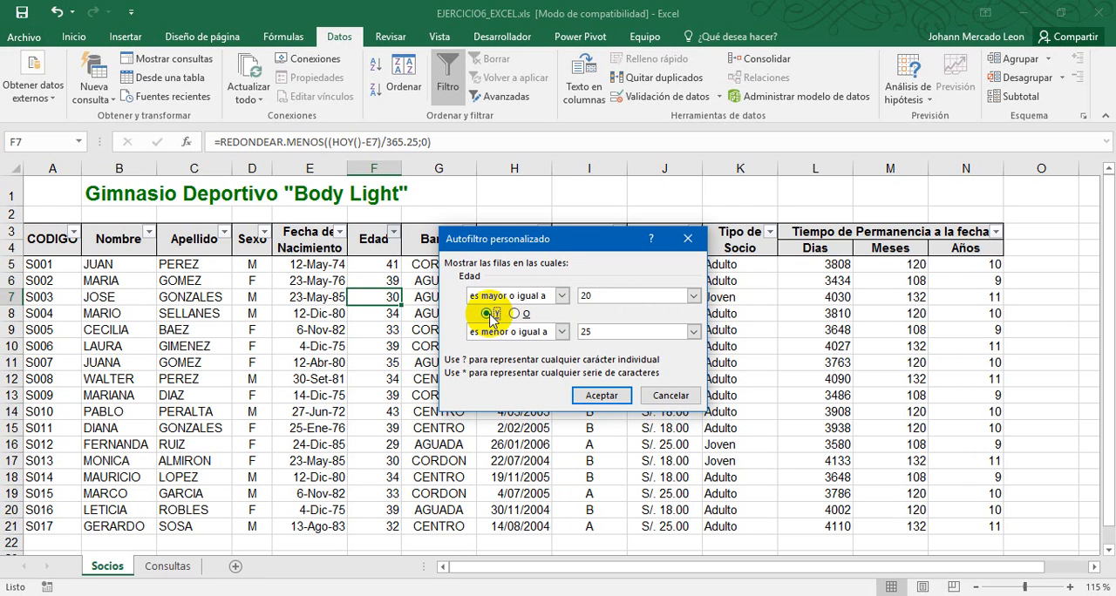
Apply the custom Edad filter and turn filtering off for the members table
{"action": "left_click", "coordinate": [600, 400]}
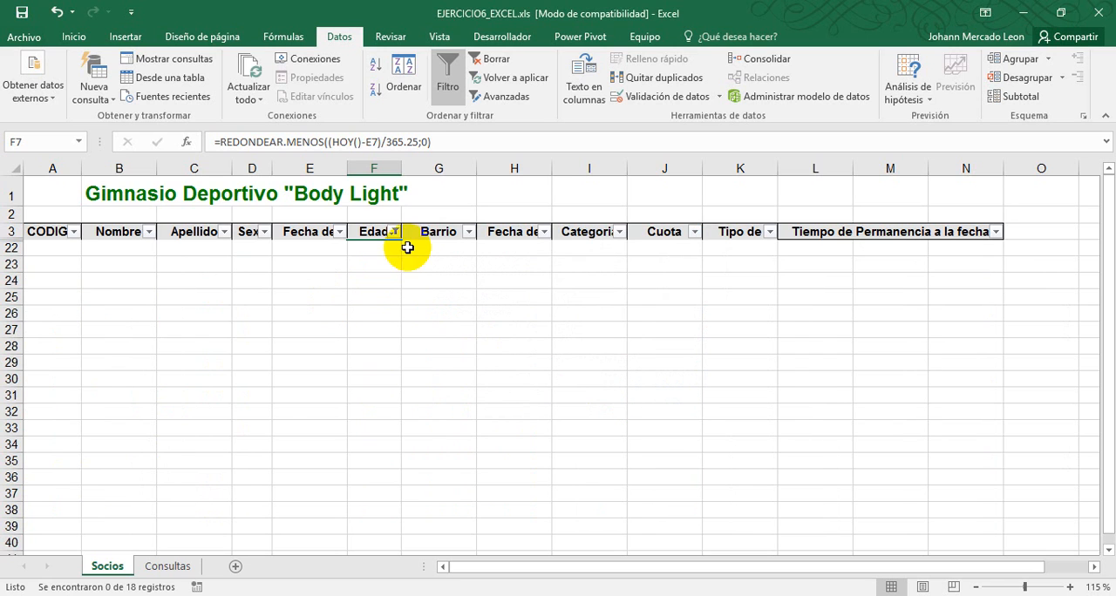
{"action": "left_click", "coordinate": [448, 83]}
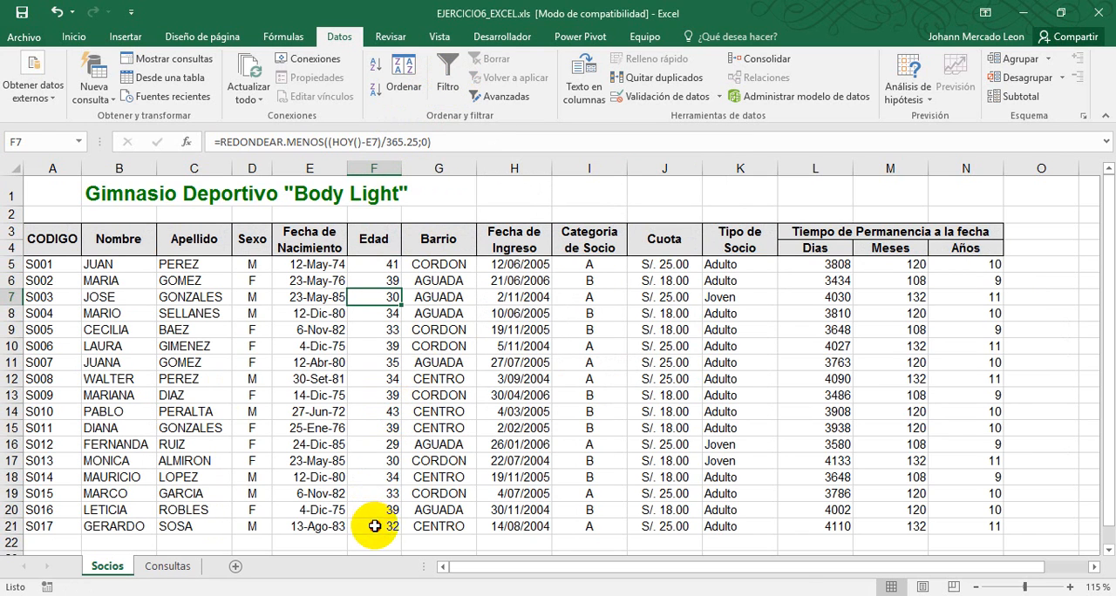
Check the ages in F5 to F21 of the Edad column against the age range in item 7b of the exercise PDF
{"action": "left_click_drag", "start_coordinate": [374, 526], "coordinate": [374, 264]}
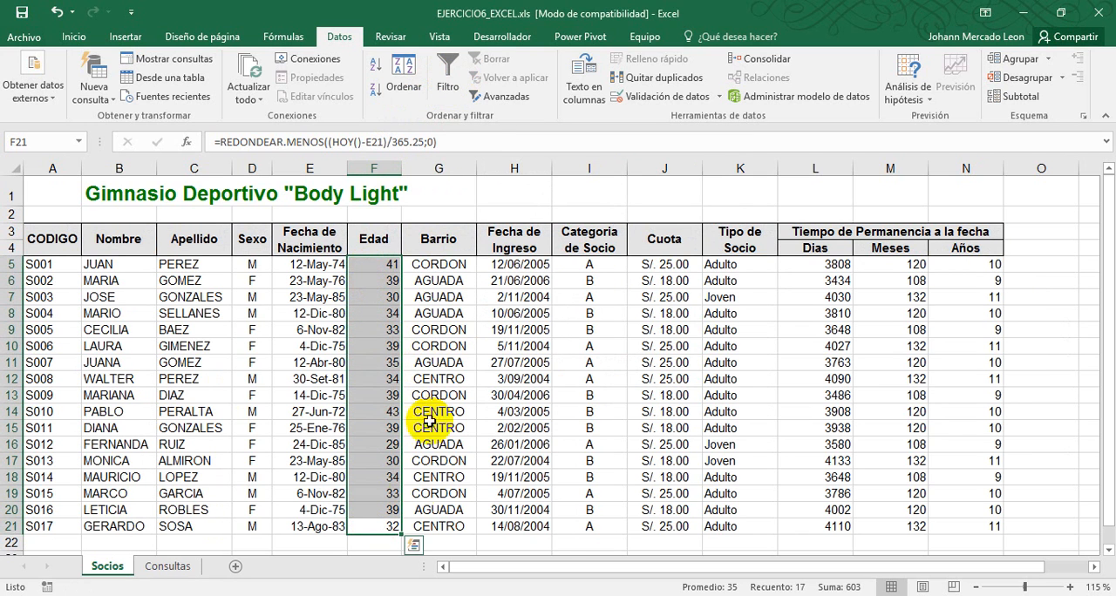
{"action": "key", "text": "ctrl+q"}
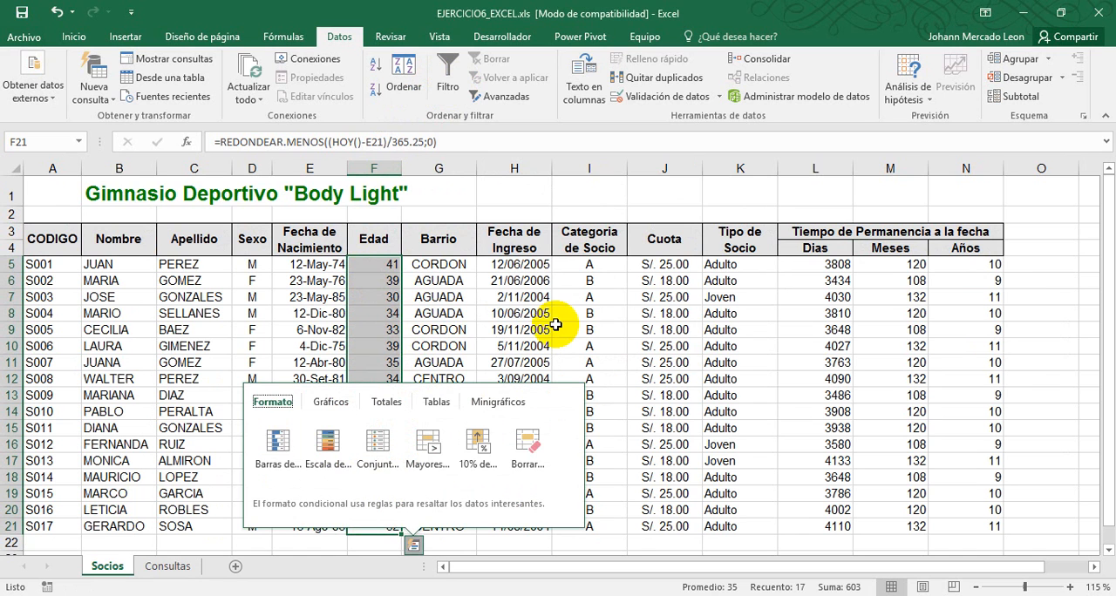
{"action": "left_click", "coordinate": [438, 329]}
{"action": "left_click", "coordinate": [392, 297]}
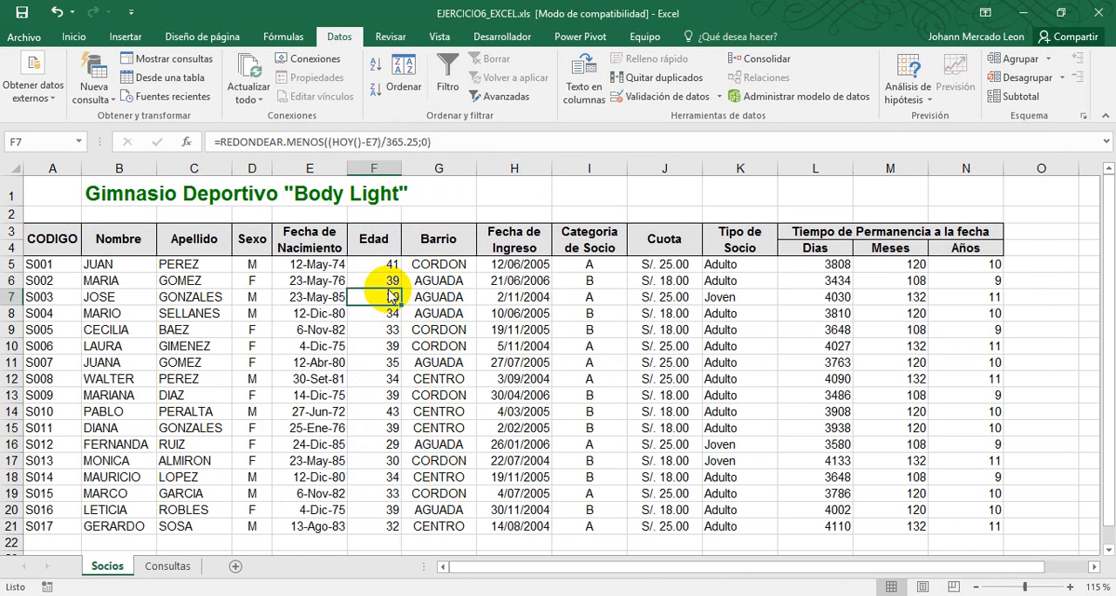
{"action": "key", "text": "alt+Tab"}
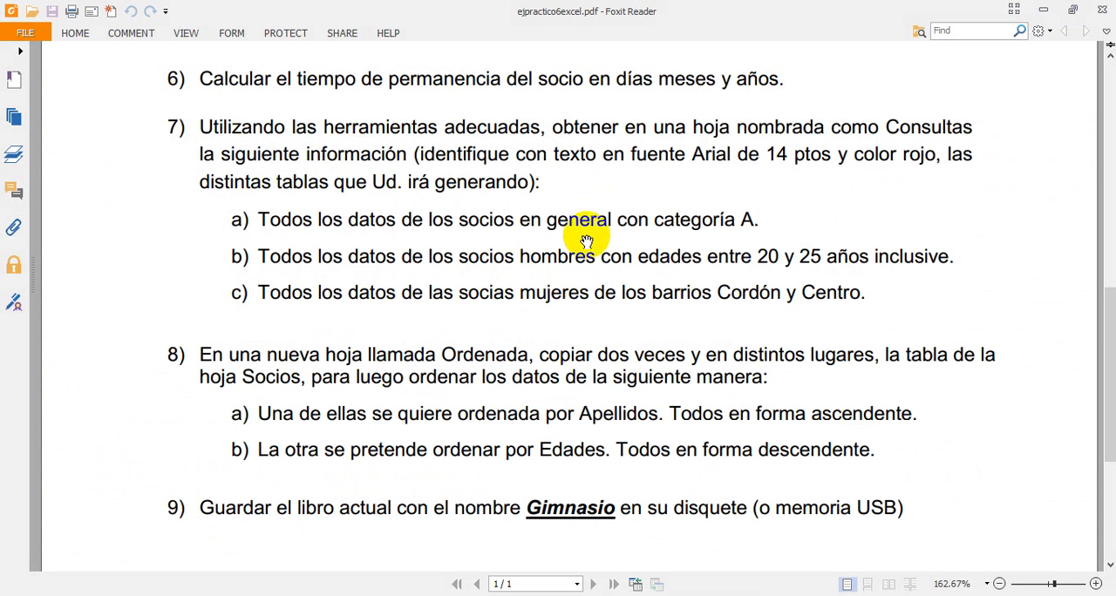
{"action": "key", "text": "alt+Tab"}
{"action": "left_click_drag", "start_coordinate": [384, 267], "coordinate": [371, 526]}
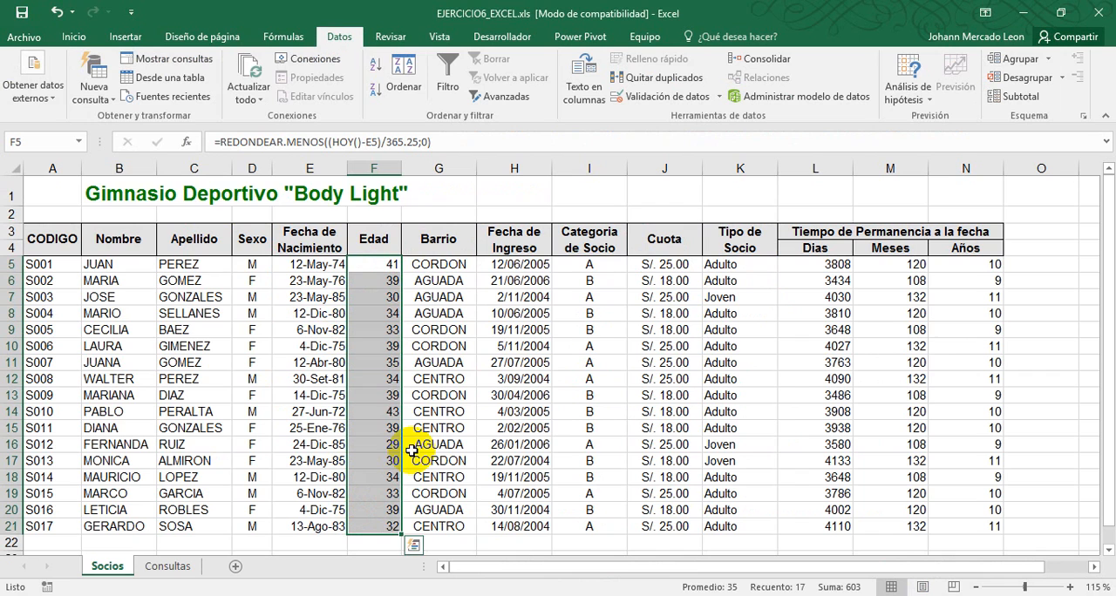
Check the Sexo column, D5 to D21, against the men-only condition in item 7b of the exercise PDF
{"action": "left_click_drag", "start_coordinate": [252, 264], "coordinate": [257, 527]}
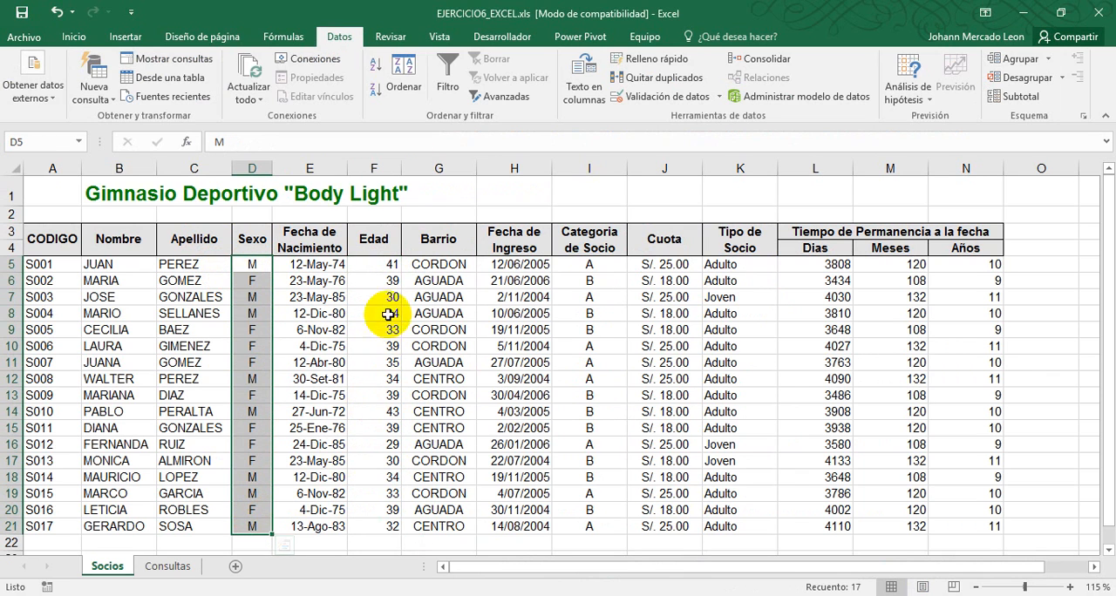
{"action": "left_click", "coordinate": [285, 266]}
{"action": "left_click", "coordinate": [264, 242]}
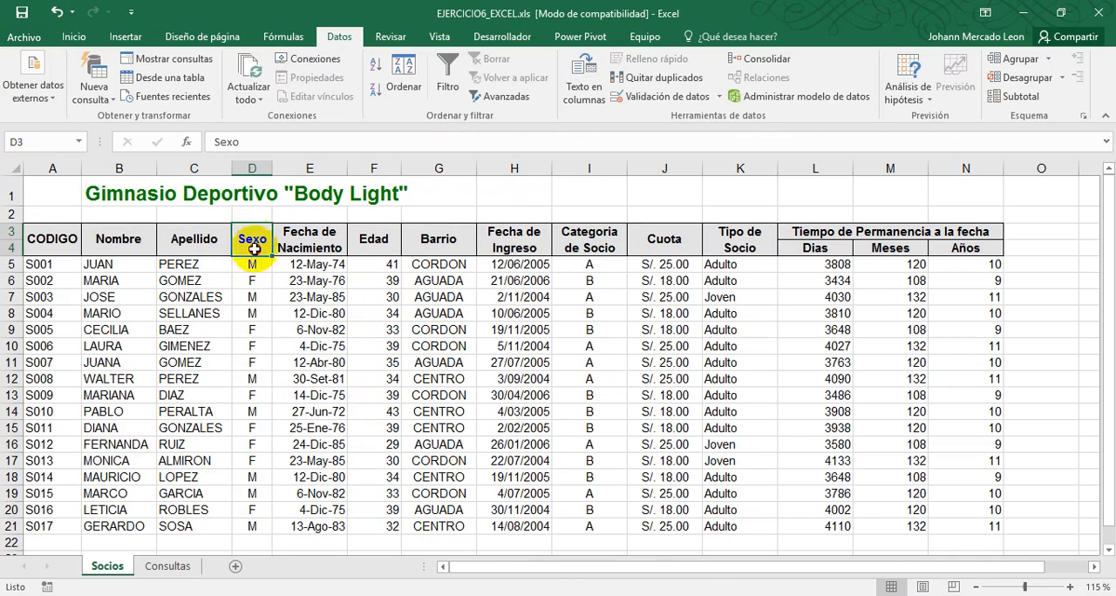
{"action": "left_click_drag", "start_coordinate": [255, 249], "coordinate": [251, 521]}
{"action": "left_click", "coordinate": [292, 464]}
{"action": "key", "text": "alt+Tab"}
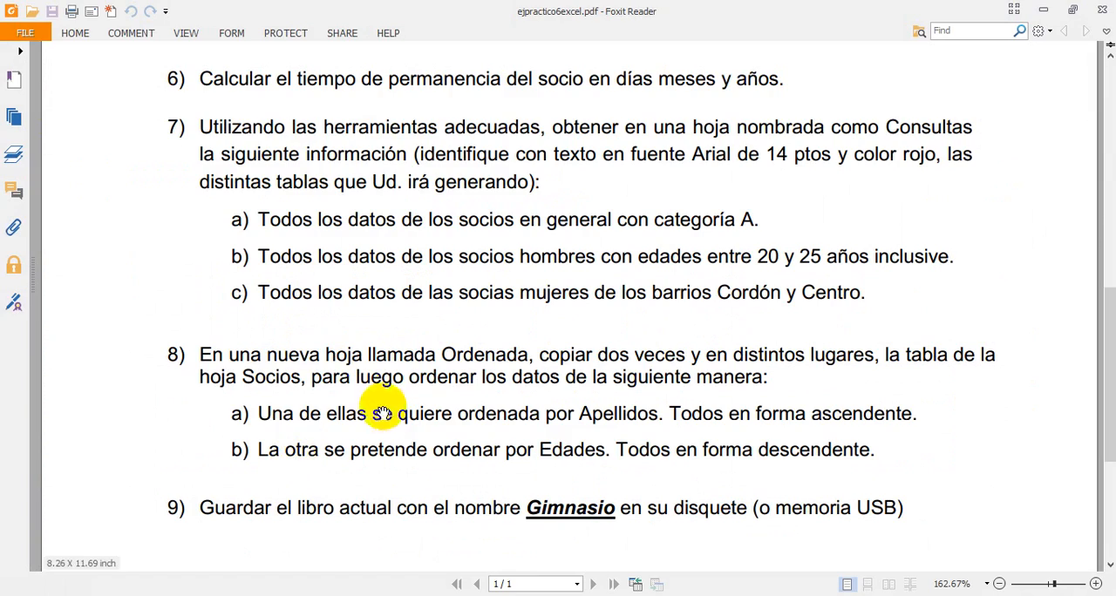
{"action": "key", "text": "alt+Tab"}
{"action": "key", "text": "alt+Tab"}
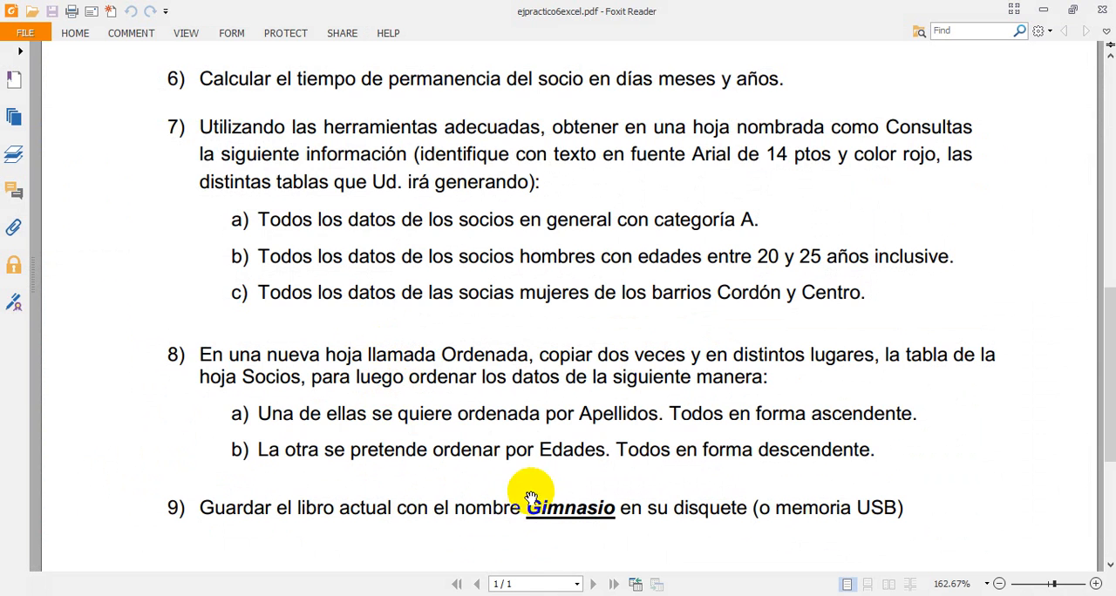
{"action": "key", "text": "alt+Tab"}
On the Consultas sheet, copy the second title and its header rows, B16 to O19, to B22
{"action": "left_click", "coordinate": [165, 567]}
{"action": "left_click", "coordinate": [250, 438]}
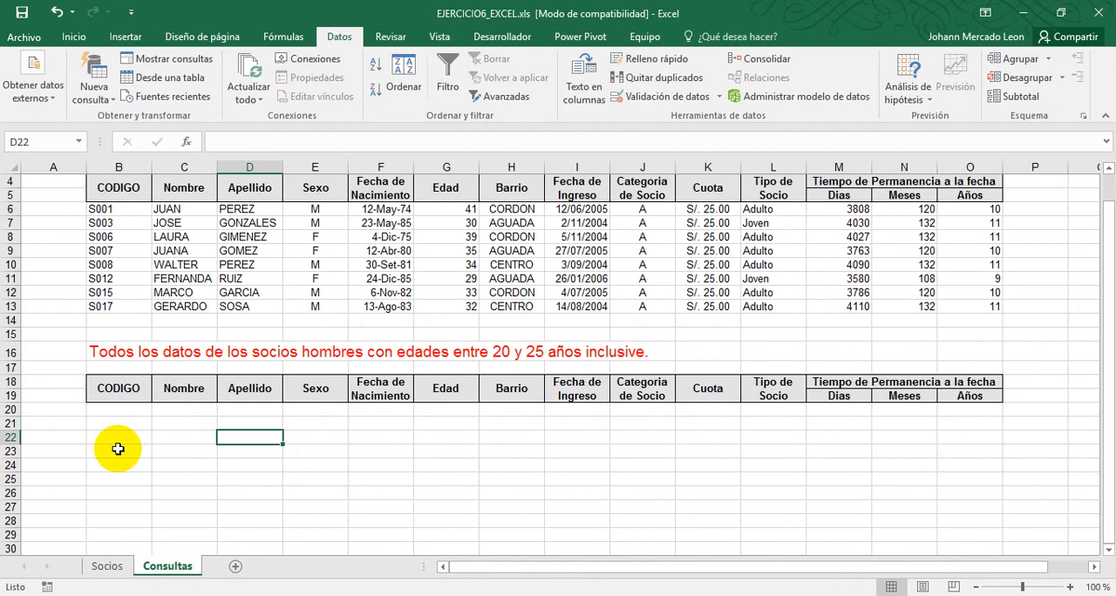
{"action": "left_click", "coordinate": [118, 451]}
{"action": "left_click", "coordinate": [113, 352]}
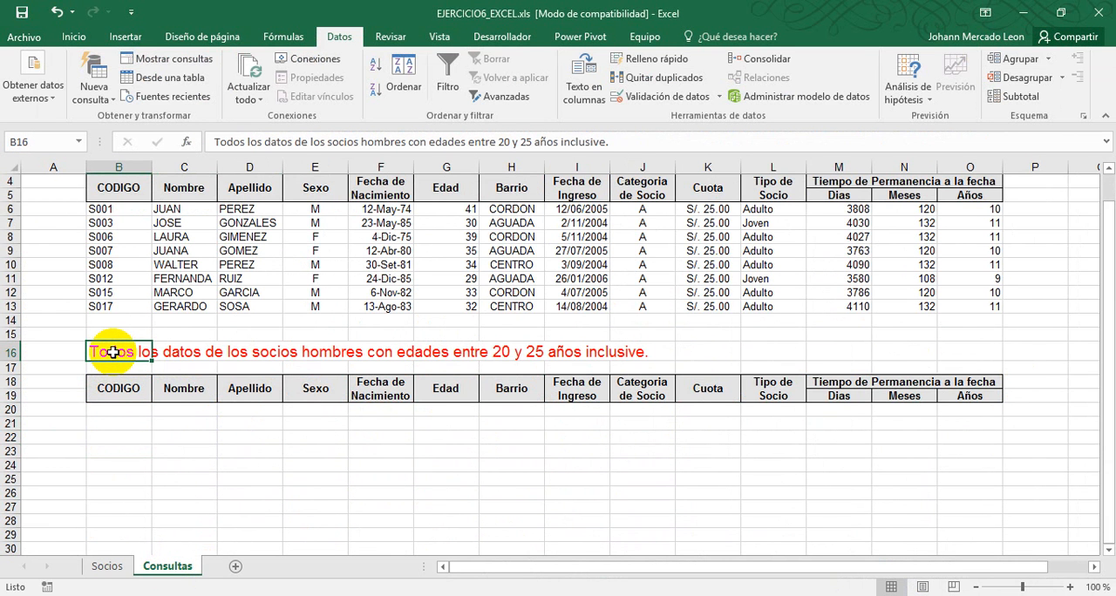
{"action": "left_click_drag", "start_coordinate": [101, 351], "coordinate": [914, 391]}
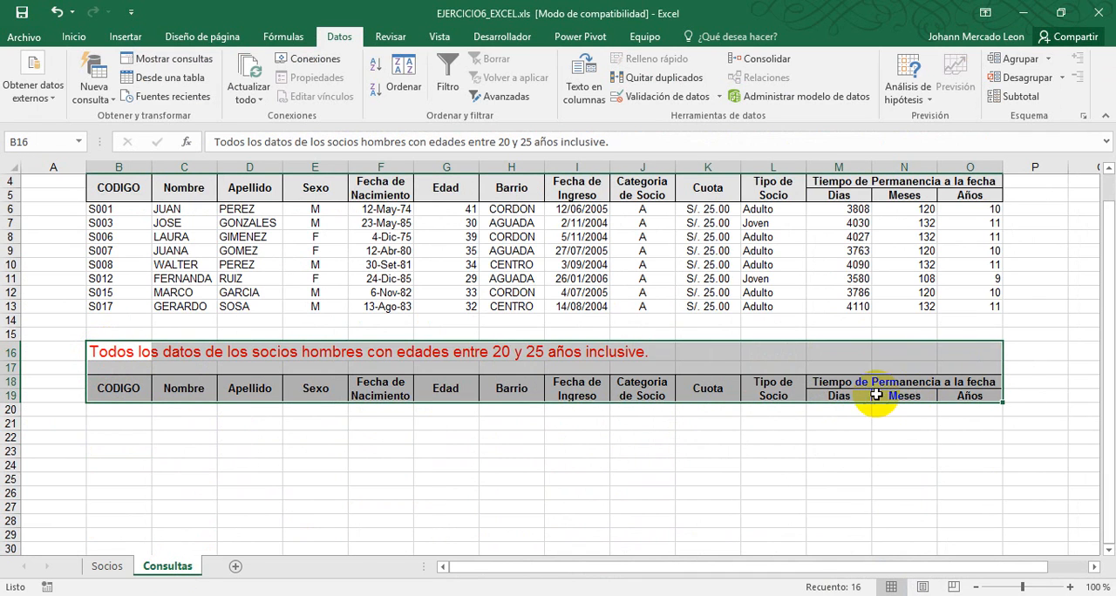
{"action": "key", "text": "ctrl+c"}
{"action": "left_click", "coordinate": [121, 437]}
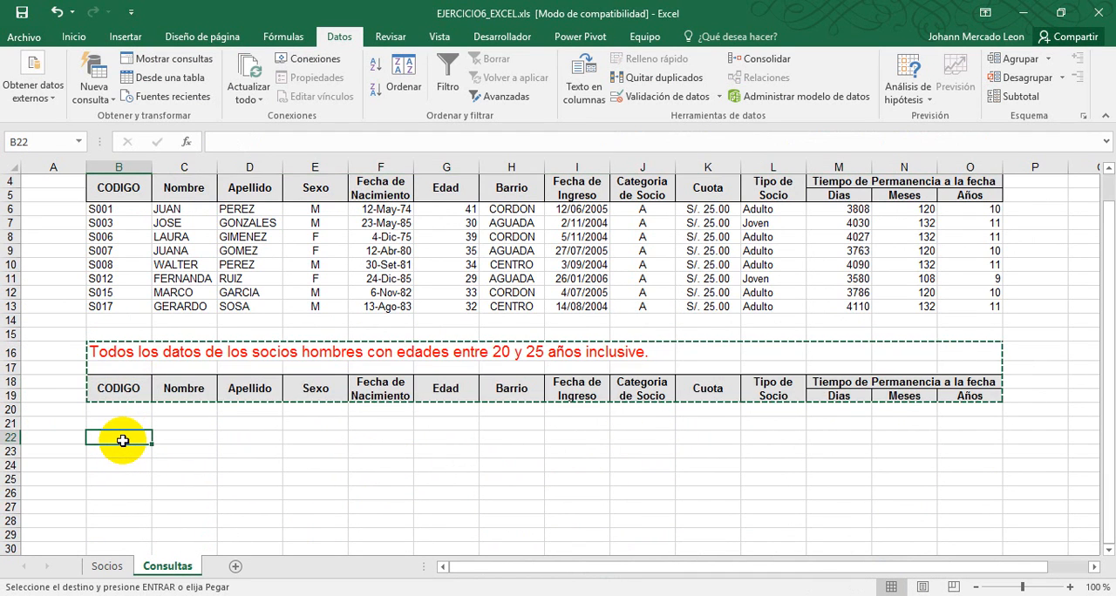
{"action": "key", "text": "ctrl+v"}
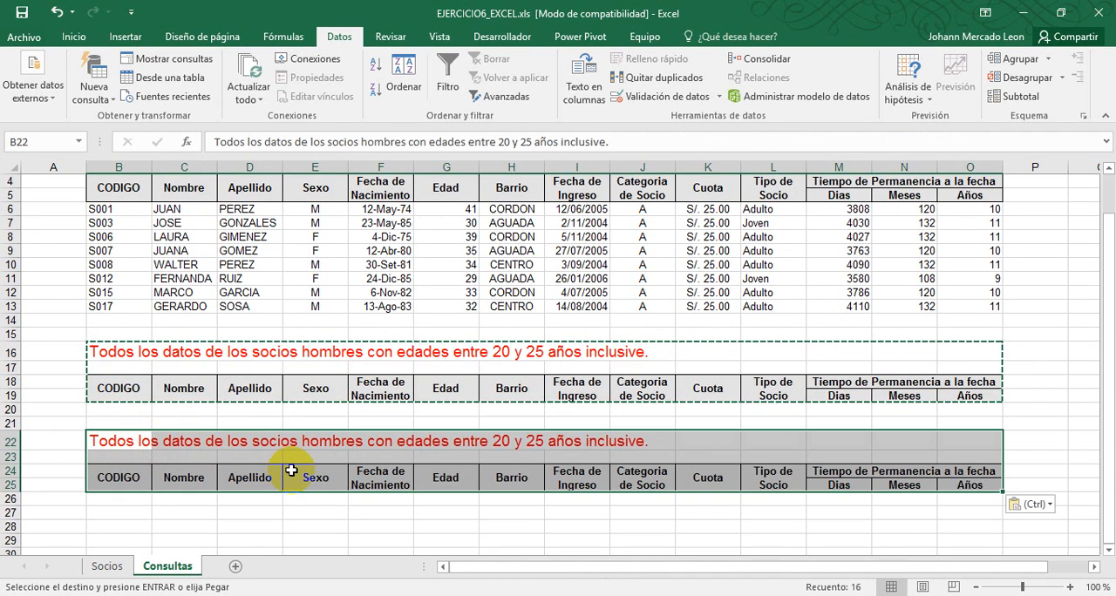
Replace the copied title in B22 with "Todos los datos de las socias mujeres de los barrios Cordón y Centro." and select B26
{"action": "left_click", "coordinate": [129, 441]}
{"action": "key", "text": "Escape"}
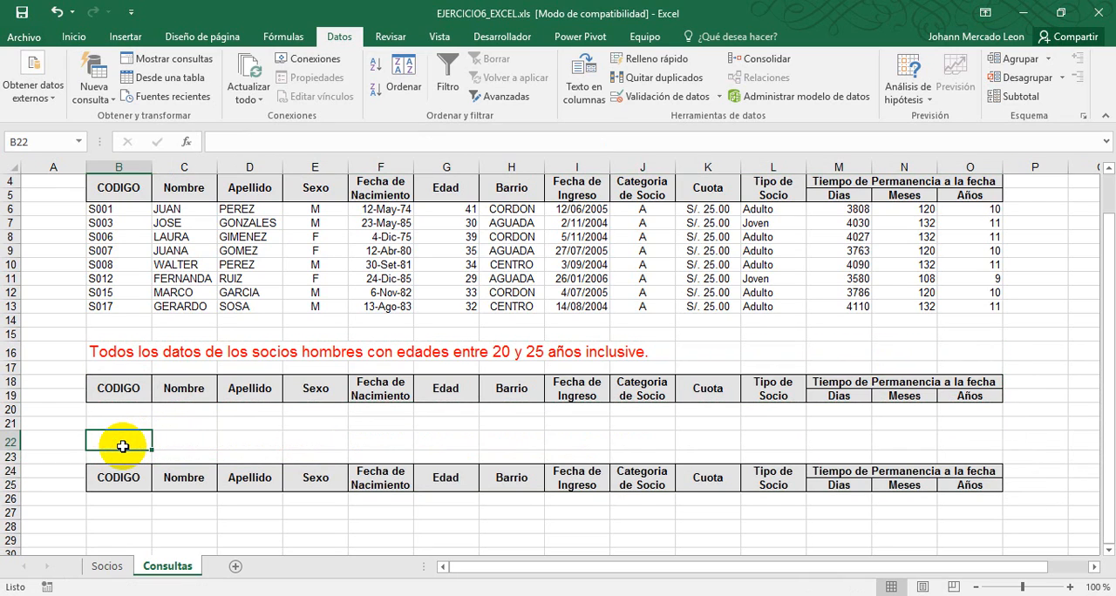
{"action": "key", "text": "alt+Tab"}
{"action": "key", "text": "alt+Tab"}
{"action": "type", "text": "To"}
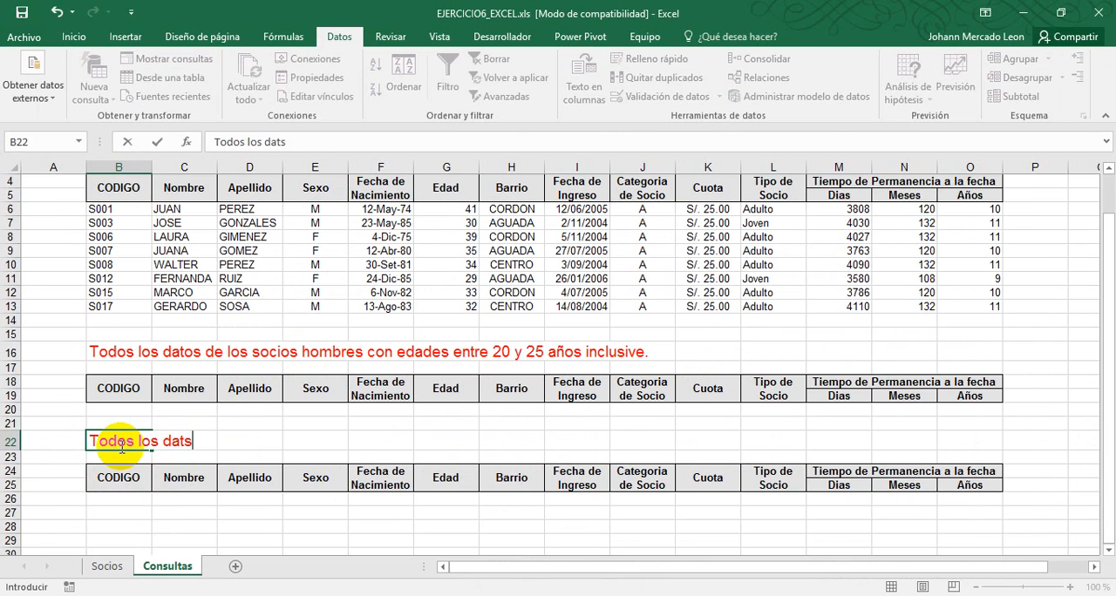
{"action": "key", "text": "alt+Tab"}
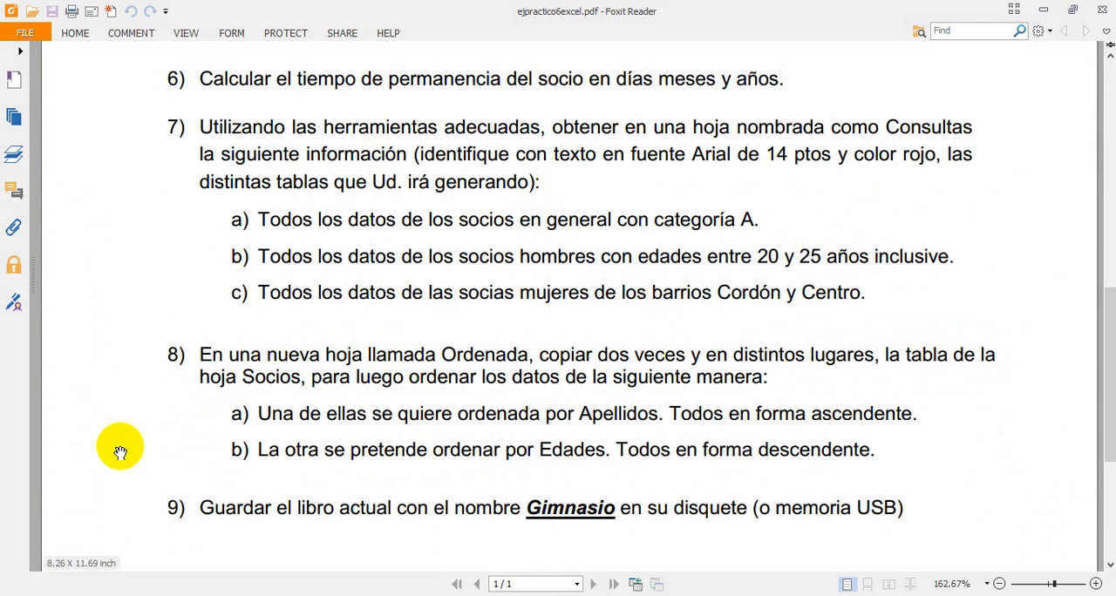
{"action": "key", "text": "alt+Tab"}
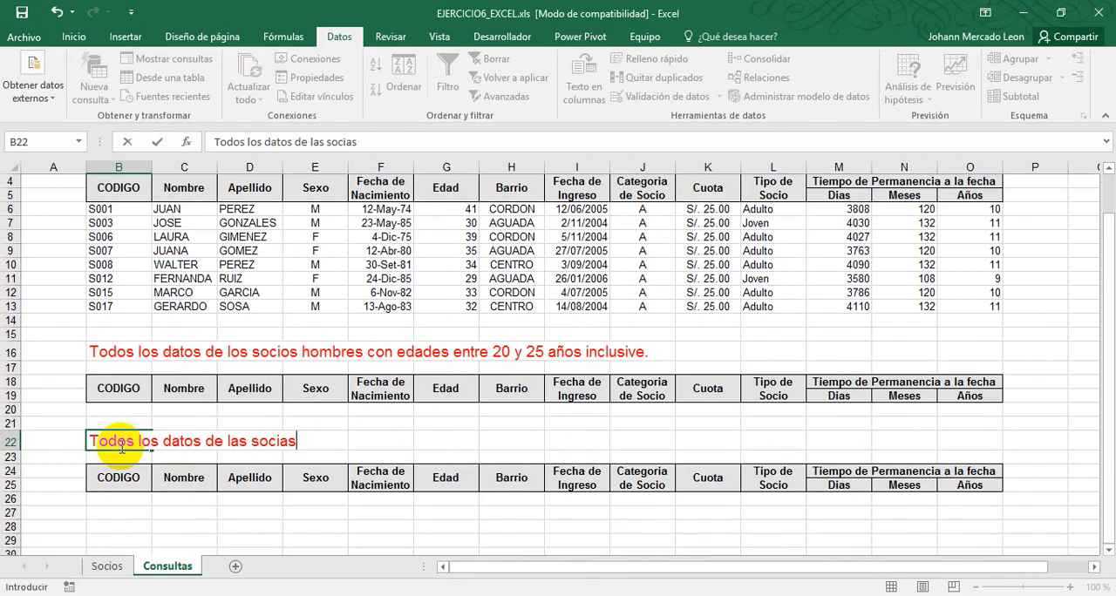
{"action": "key", "text": "alt+Tab"}
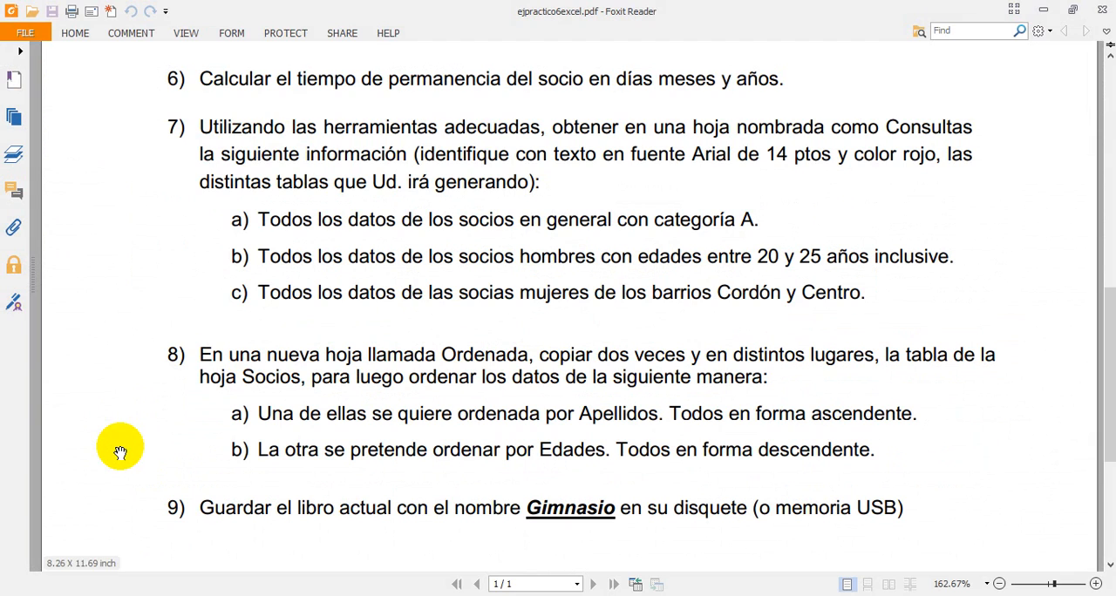
{"action": "key", "text": "alt+Tab"}
{"action": "key", "text": "alt+Tab"}
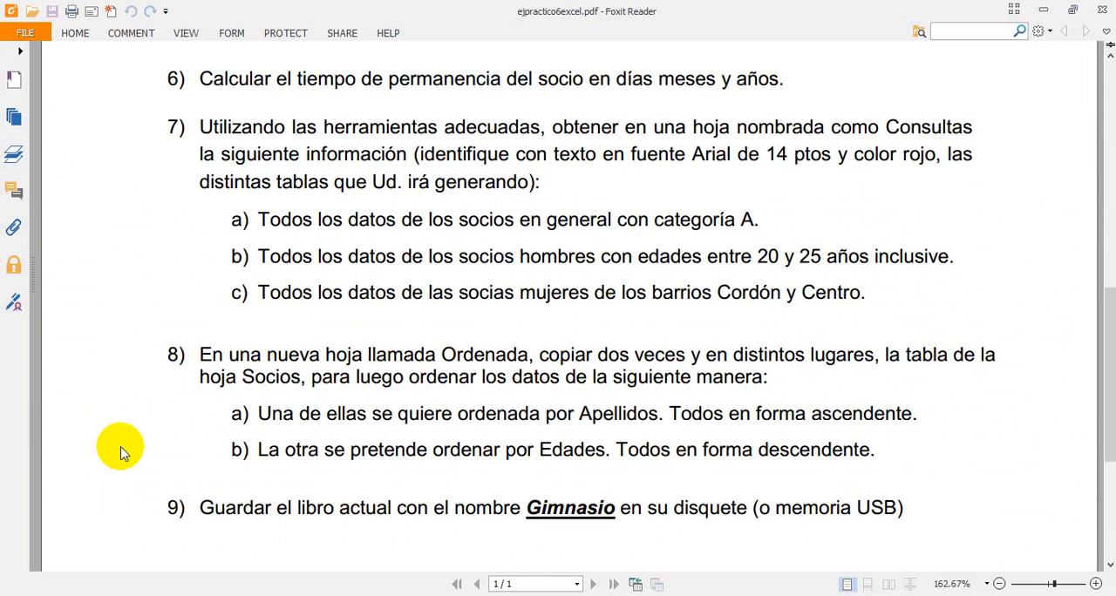
{"action": "key", "text": "alt+Tab"}
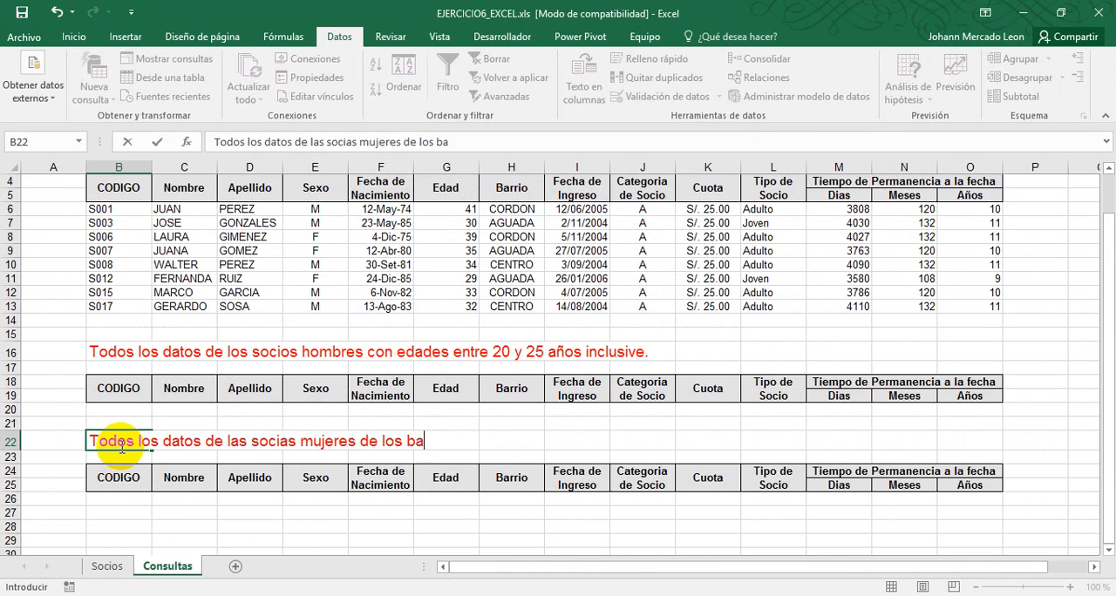
{"action": "key", "text": "alt+Tab"}
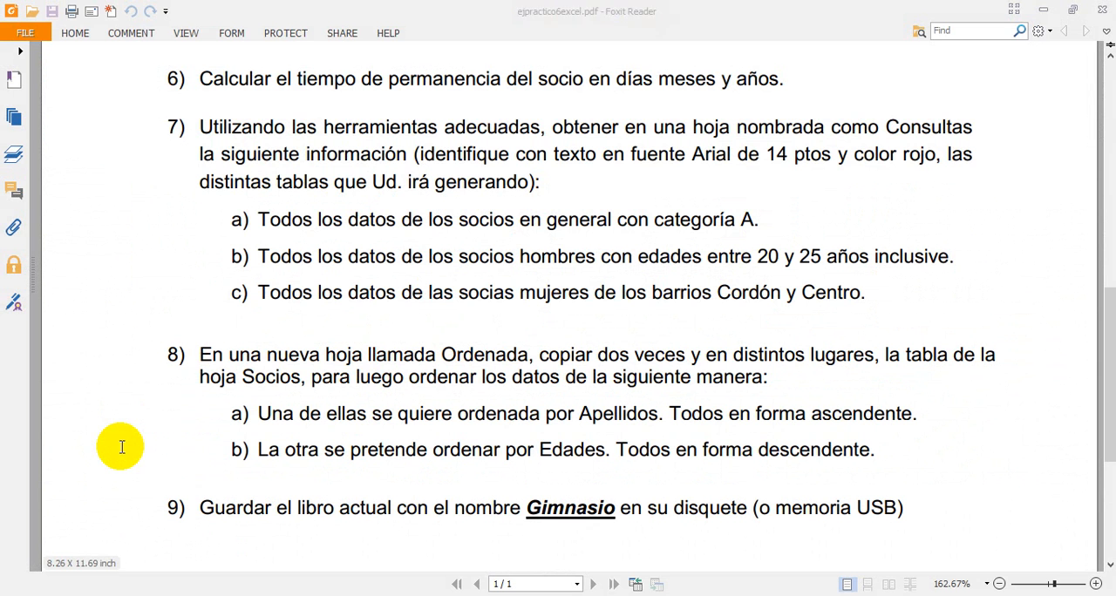
{"action": "key", "text": "alt+Tab"}
{"action": "type", "text": "C"}
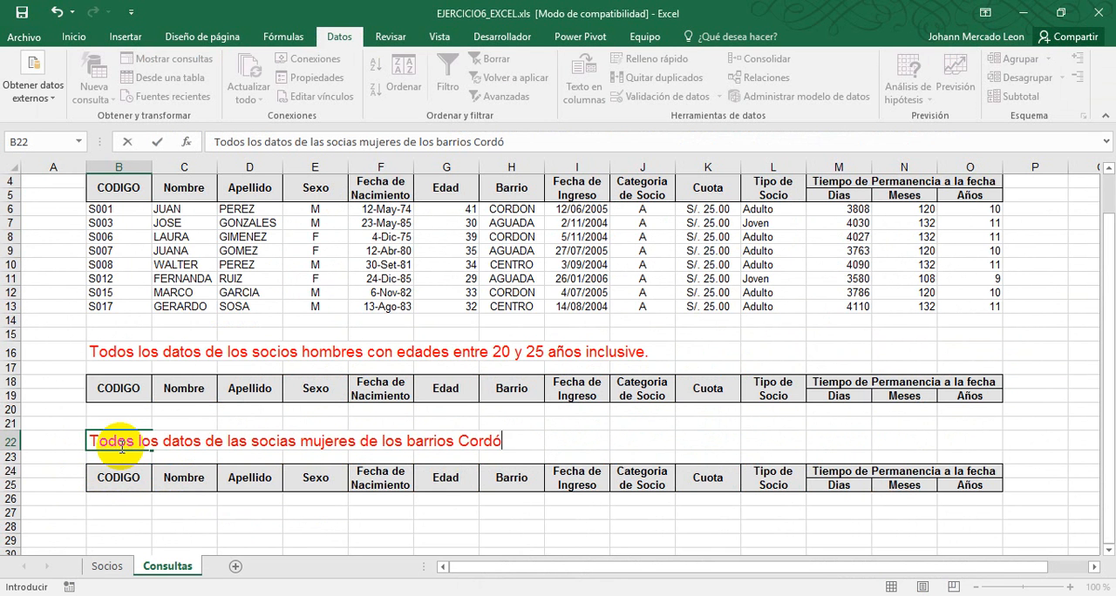
{"action": "key", "text": "alt+Tab"}
{"action": "key", "text": "alt+Tab"}
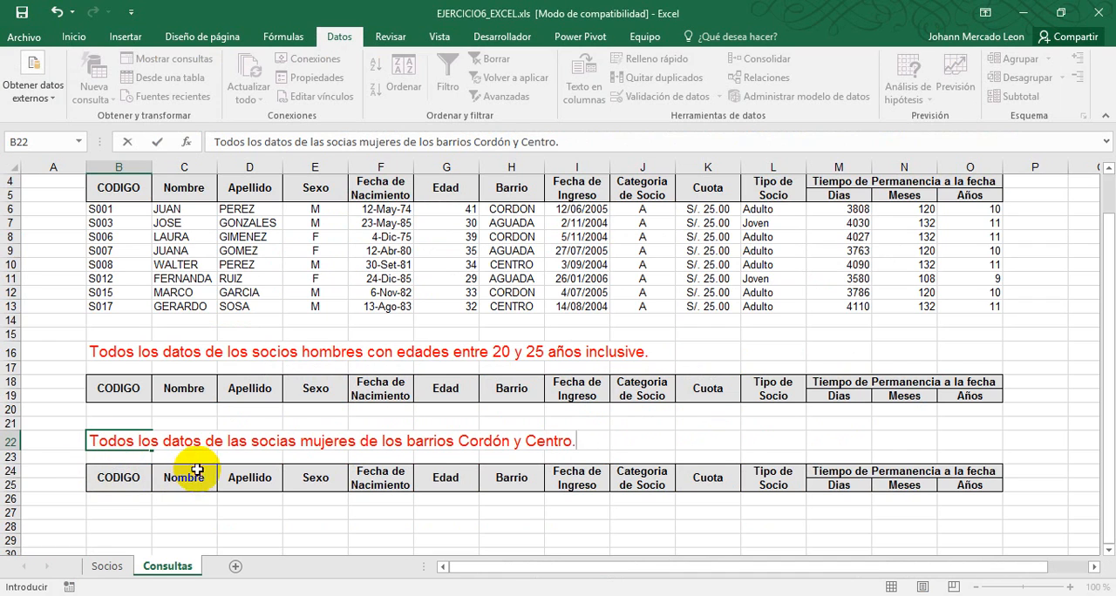
{"action": "left_click", "coordinate": [187, 474]}
{"action": "scroll", "coordinate": [186, 467], "scroll_direction": "down", "scroll_amount": 1}
{"action": "left_click", "coordinate": [141, 455]}
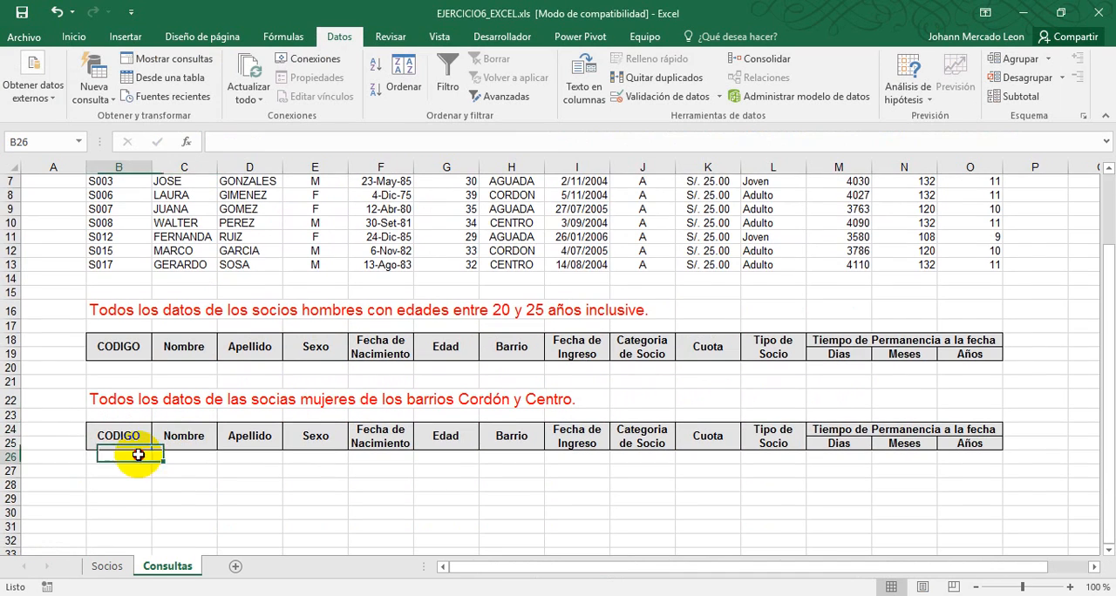
Turn on filtering for the members table on the Socios sheet and filter Sexo to show only F
{"action": "left_click", "coordinate": [107, 566]}
{"action": "left_click", "coordinate": [383, 328]}
{"action": "left_click", "coordinate": [448, 71]}
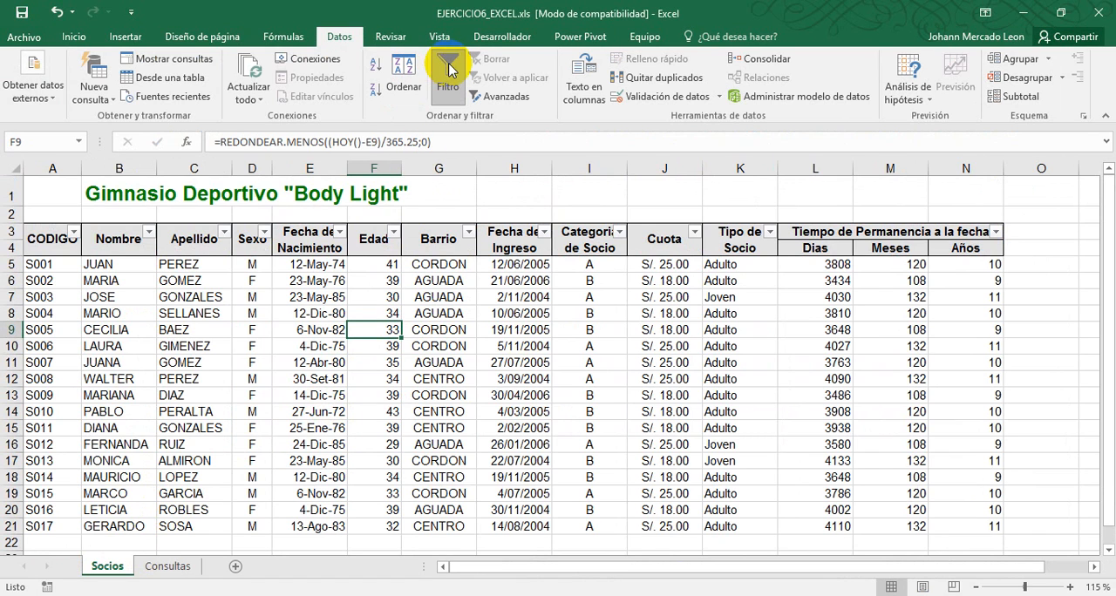
{"action": "left_click", "coordinate": [266, 231]}
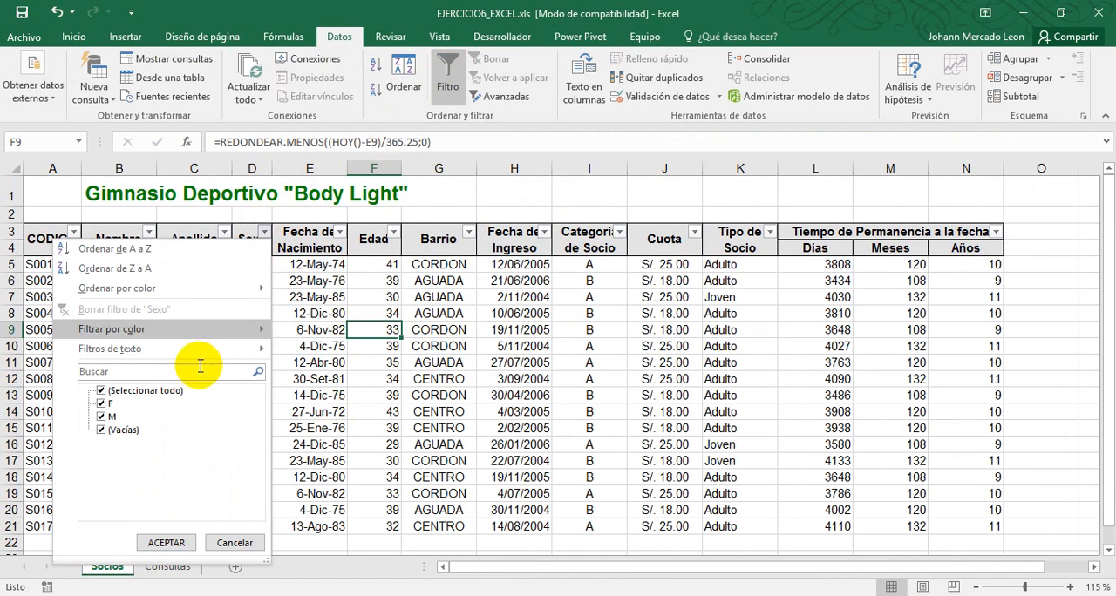
{"action": "left_click", "coordinate": [101, 391]}
{"action": "left_click", "coordinate": [101, 404]}
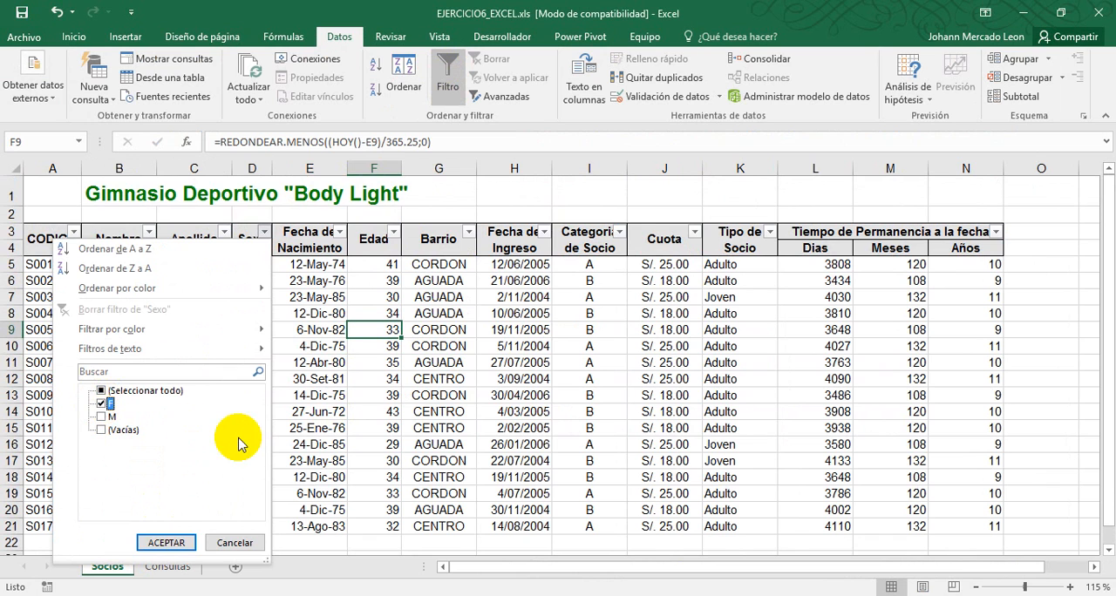
{"action": "left_click", "coordinate": [166, 543]}
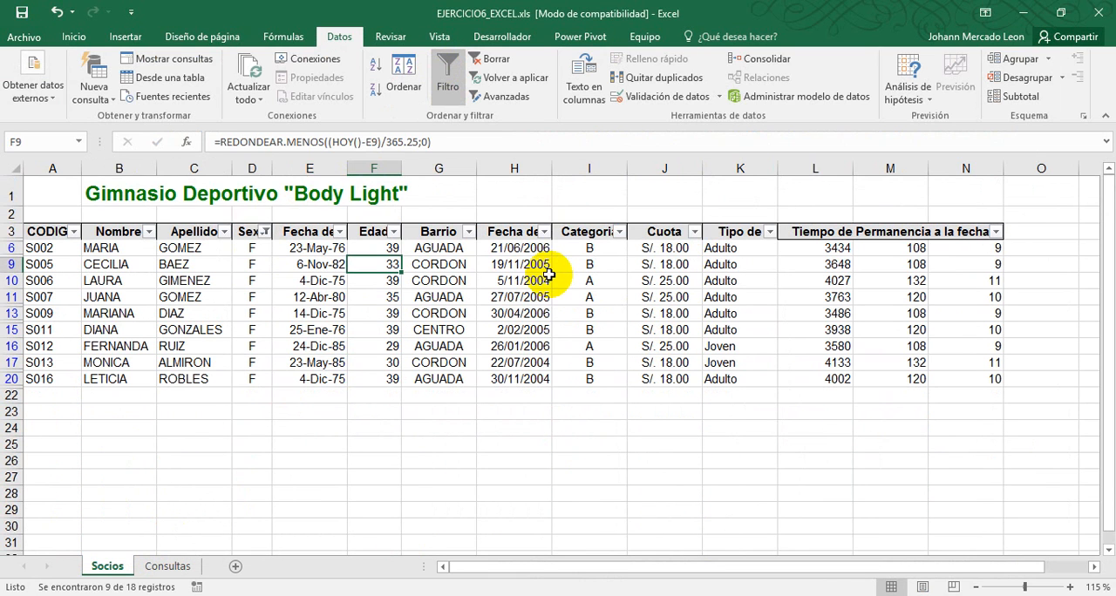
Filter the Barrio column to show only CENTRO and CORDON
{"action": "left_click", "coordinate": [468, 231]}
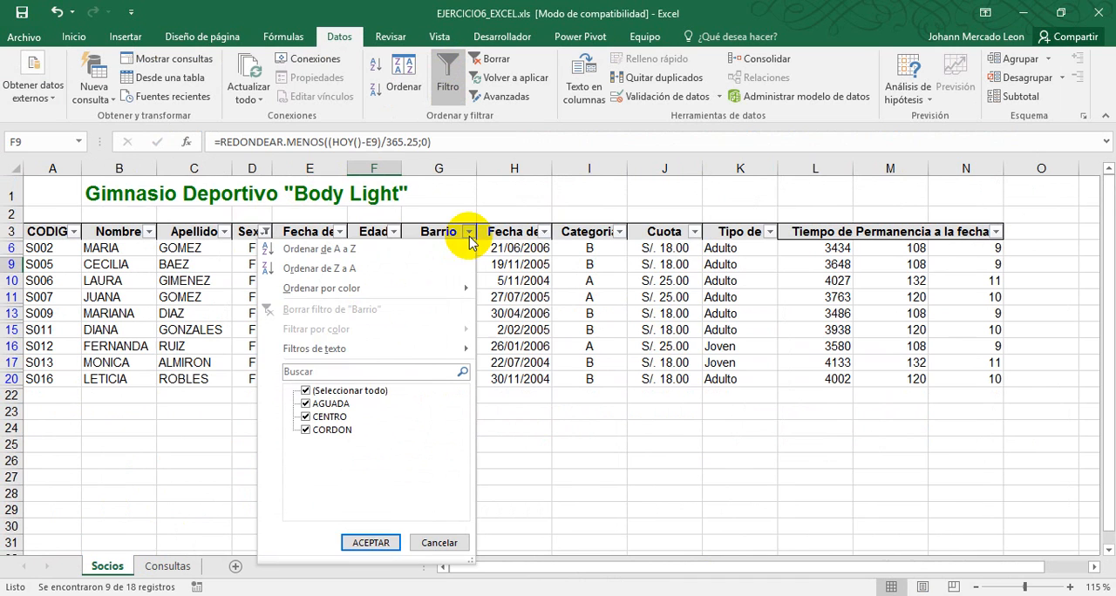
{"action": "left_click", "coordinate": [306, 390]}
{"action": "left_click", "coordinate": [306, 430]}
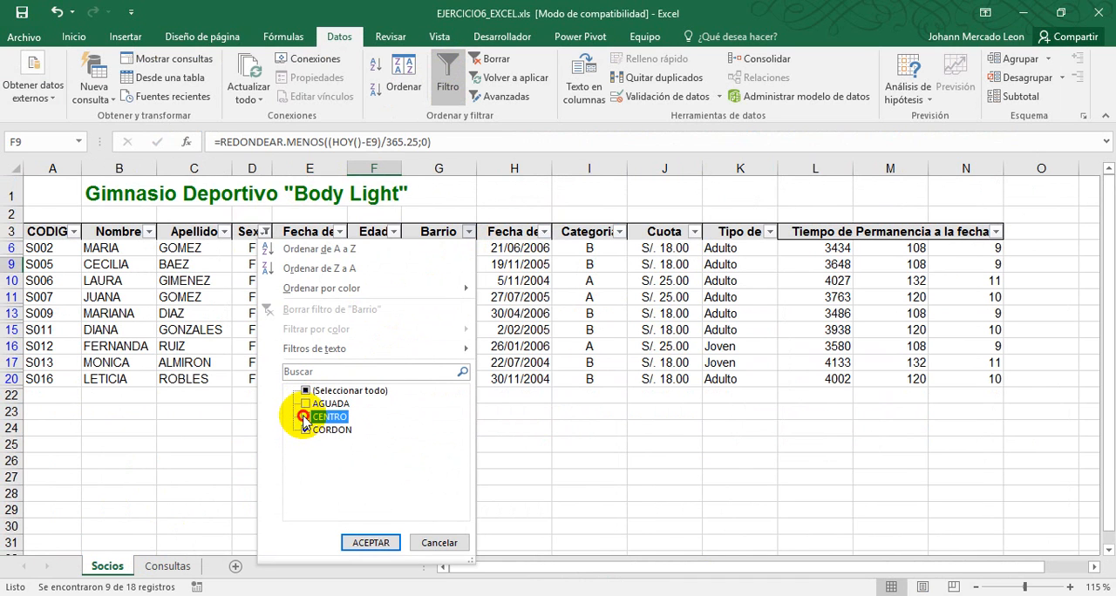
{"action": "left_click", "coordinate": [370, 542]}
{"action": "left_click", "coordinate": [440, 297]}
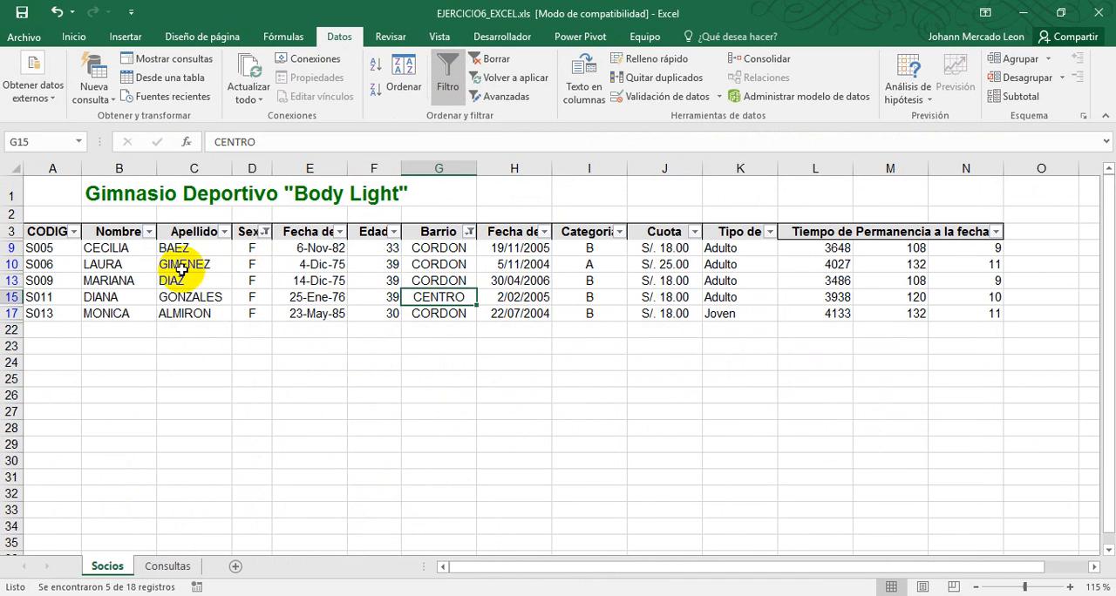
Copy the filtered member rows, A9 to N17 on Socios, to B26 on the Consultas sheet
{"action": "left_click_drag", "start_coordinate": [39, 248], "coordinate": [953, 323]}
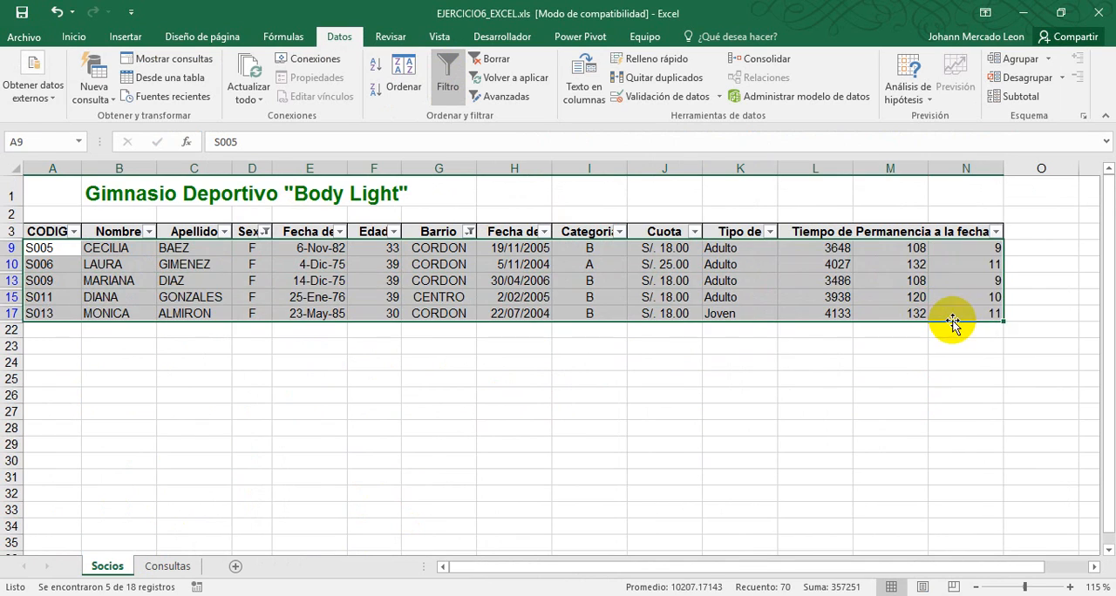
{"action": "key", "text": "ctrl+c"}
{"action": "left_click", "coordinate": [168, 566]}
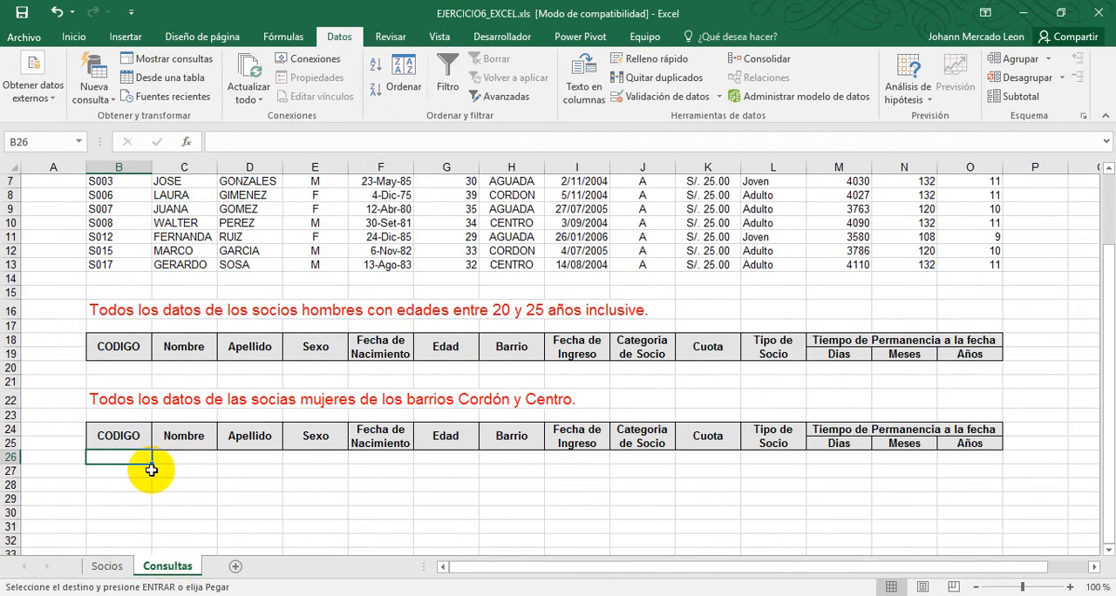
{"action": "key", "text": "ctrl+v"}
{"action": "left_click", "coordinate": [157, 484]}
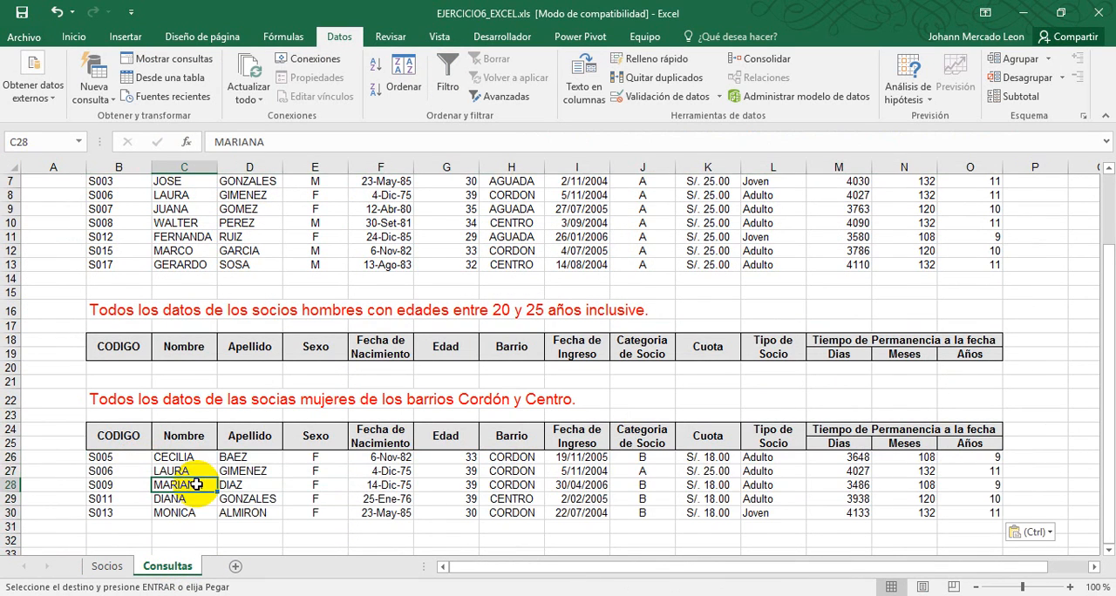
On the Socios sheet, remove the Sexo and Barrio filters and turn filtering on again for the whole members table
{"action": "left_click", "coordinate": [107, 568]}
{"action": "key", "text": "Escape"}
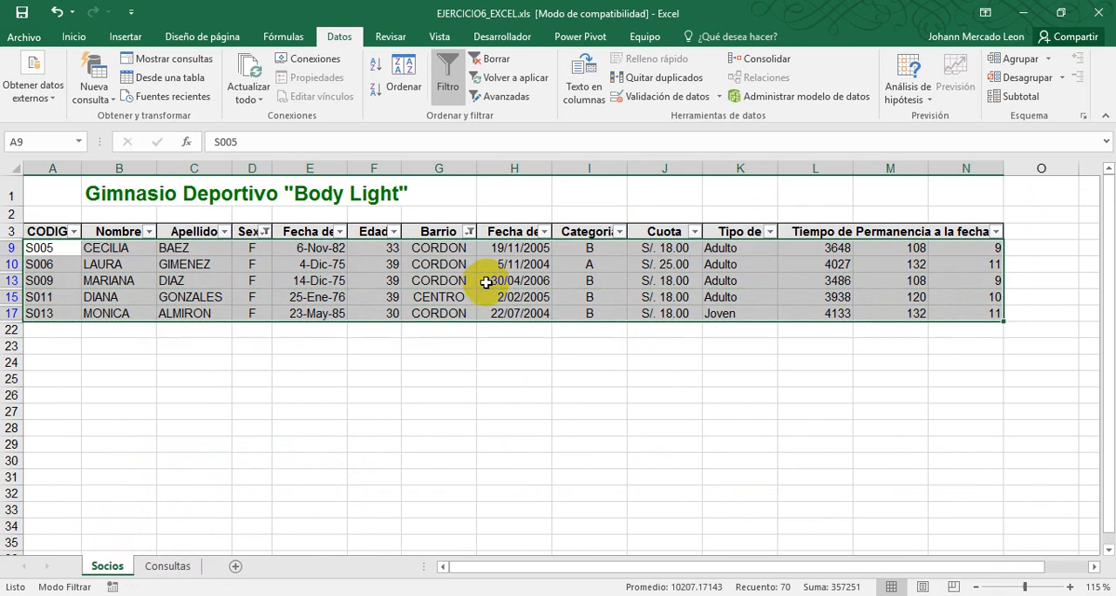
{"action": "left_click", "coordinate": [449, 70]}
{"action": "left_click", "coordinate": [449, 70]}
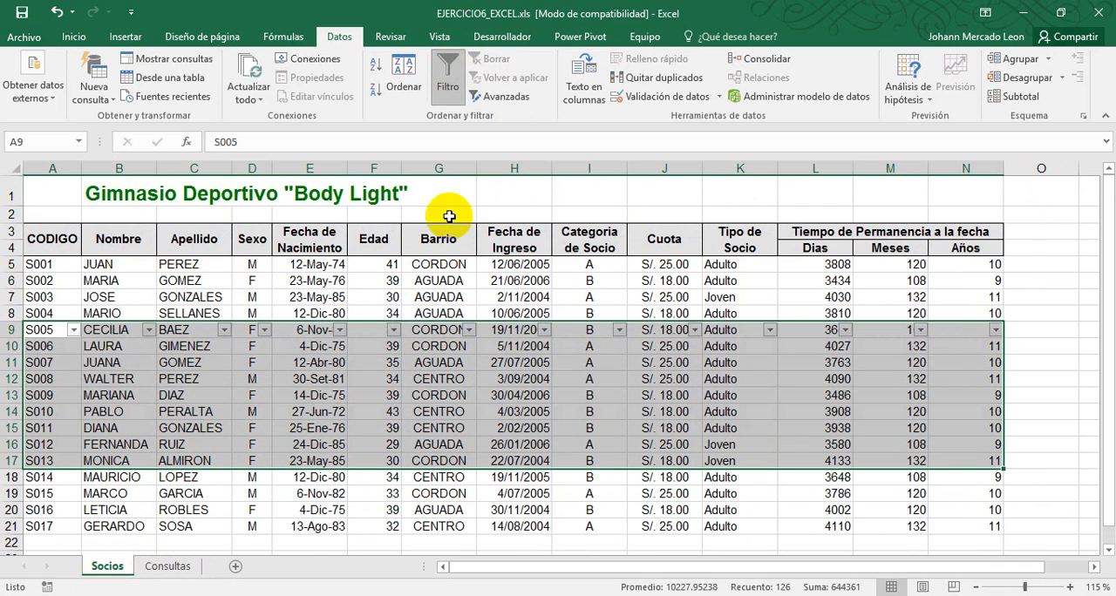
{"action": "left_click", "coordinate": [449, 70]}
{"action": "left_click", "coordinate": [447, 280]}
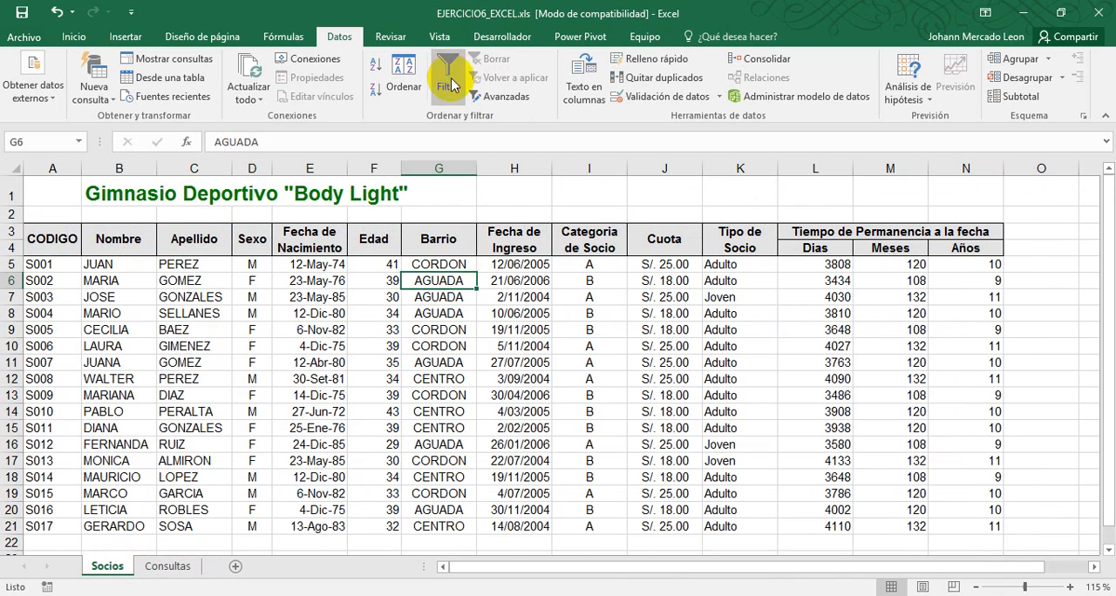
{"action": "left_click", "coordinate": [449, 70]}
Switch to the exercise PDF in Foxit Reader, read the sorting instructions in item 8, and return to Excel
{"action": "key", "text": "alt+Tab"}
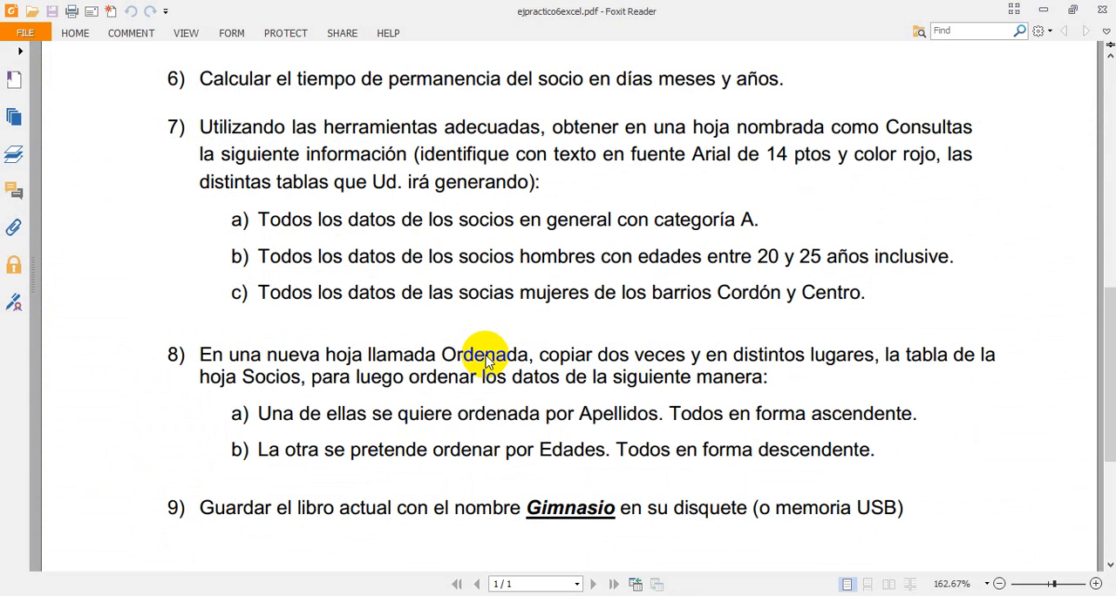
{"action": "scroll", "coordinate": [369, 381], "scroll_direction": "down", "scroll_amount": 3}
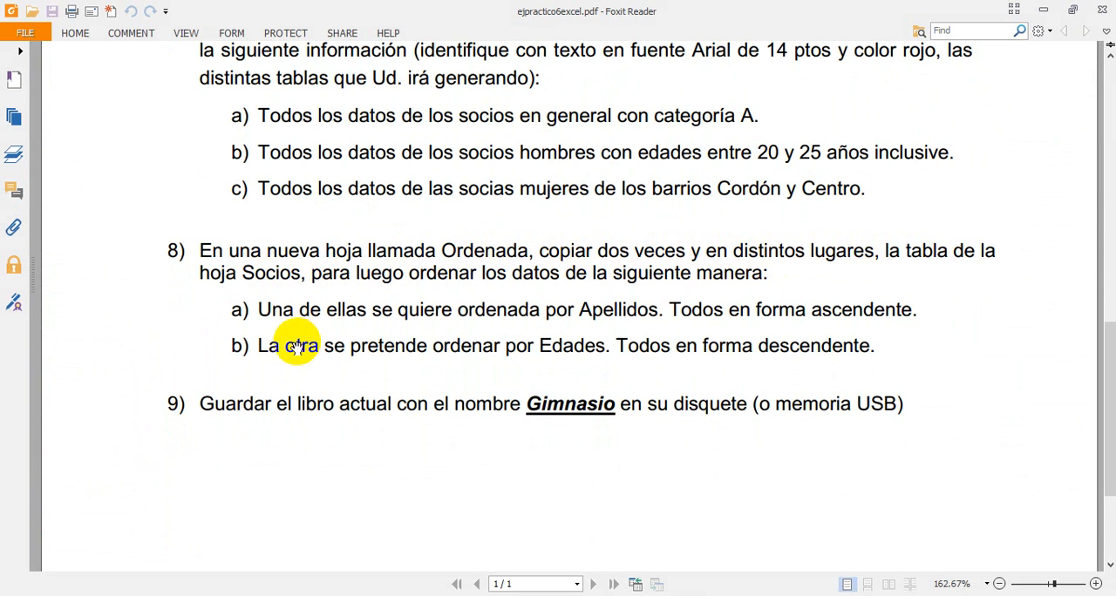
{"action": "left_click_drag", "start_coordinate": [469, 310], "coordinate": [806, 313]}
{"action": "left_click", "coordinate": [737, 309]}
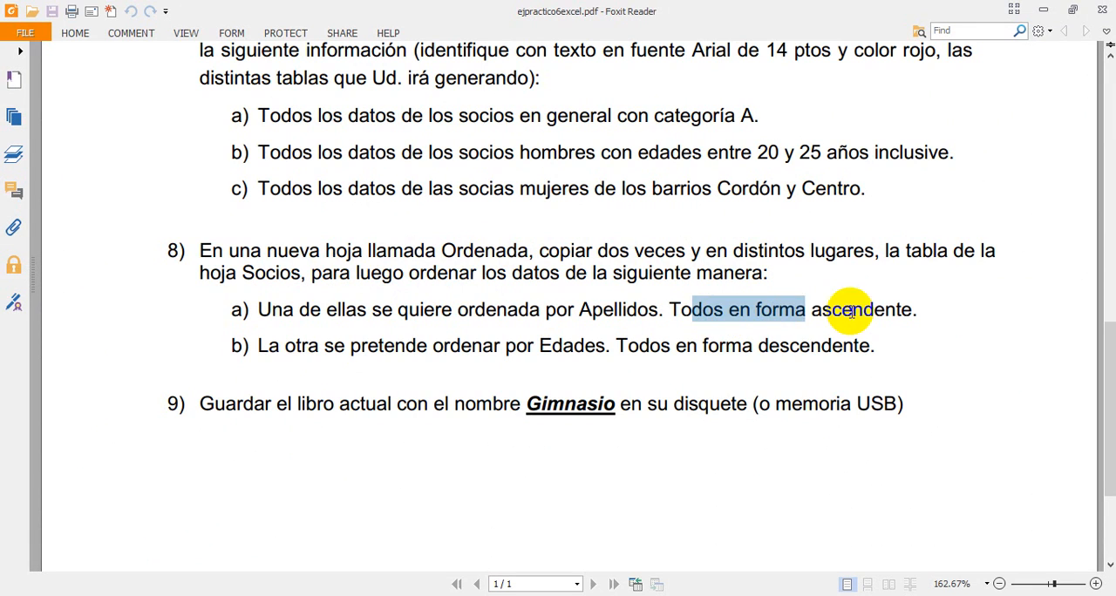
{"action": "left_click", "coordinate": [853, 311]}
{"action": "left_click_drag", "start_coordinate": [268, 347], "coordinate": [802, 349]}
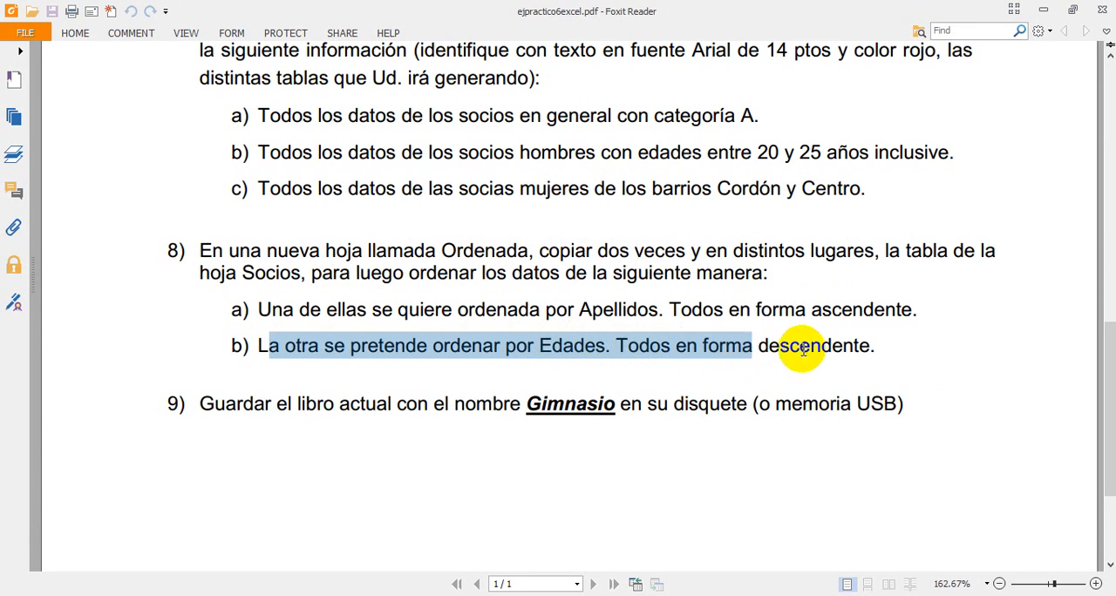
{"action": "left_click", "coordinate": [804, 349]}
{"action": "key", "text": "alt+Tab"}
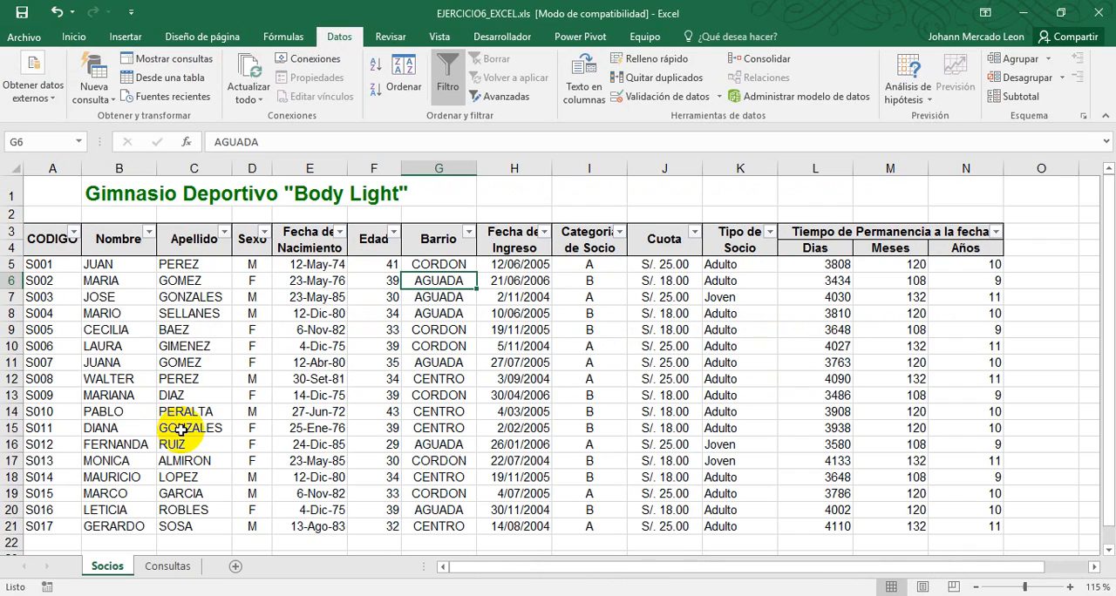
Sort the members table on Socios by Edad from largest to smallest and look over the sorted ages
{"action": "left_click", "coordinate": [182, 428]}
{"action": "scroll", "coordinate": [218, 318], "scroll_direction": "down", "scroll_amount": 1}
{"action": "scroll", "coordinate": [262, 314], "scroll_direction": "up", "scroll_amount": 1}
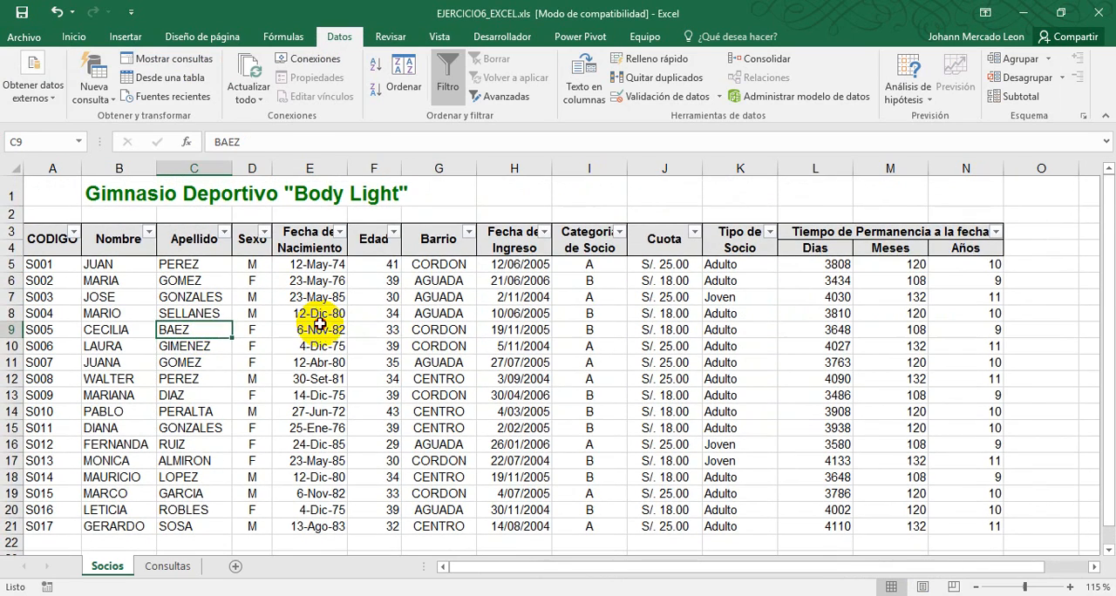
{"action": "left_click", "coordinate": [336, 328]}
{"action": "left_click", "coordinate": [363, 316]}
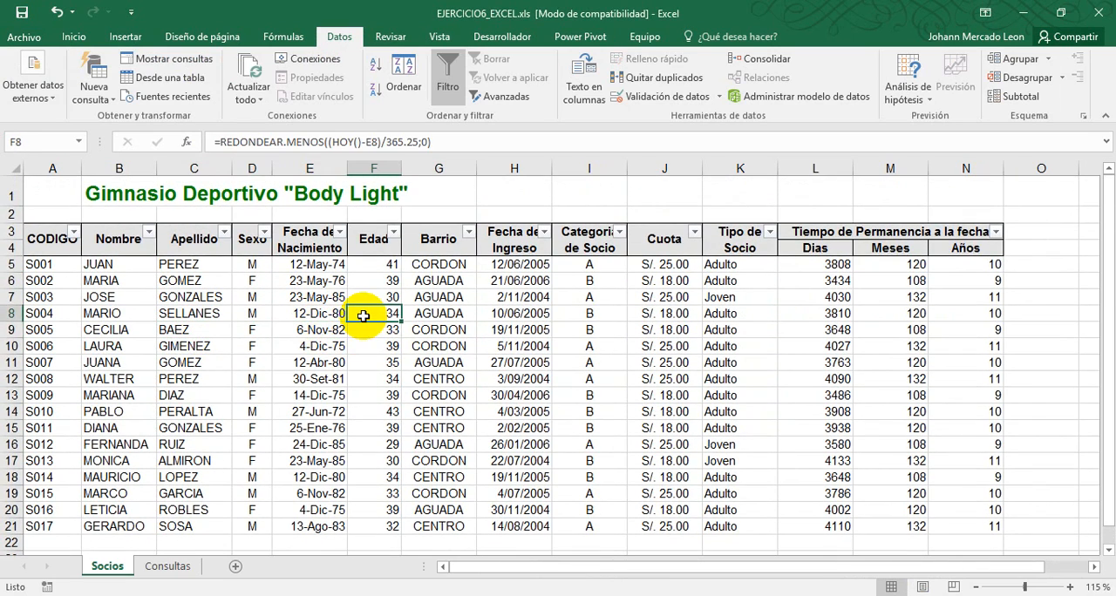
{"action": "left_click", "coordinate": [394, 236]}
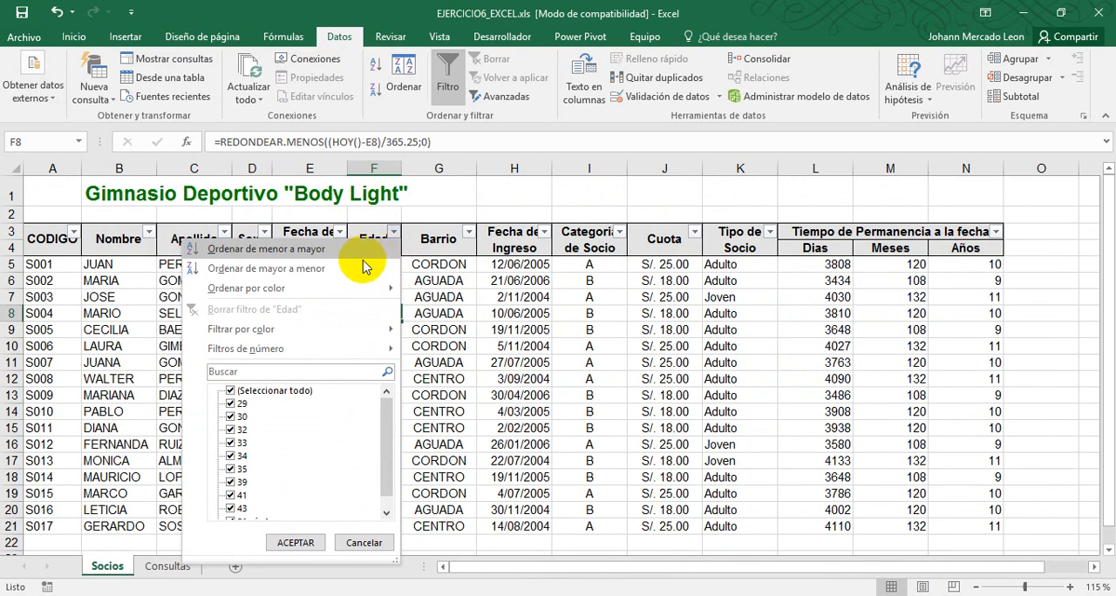
{"action": "left_click", "coordinate": [283, 272]}
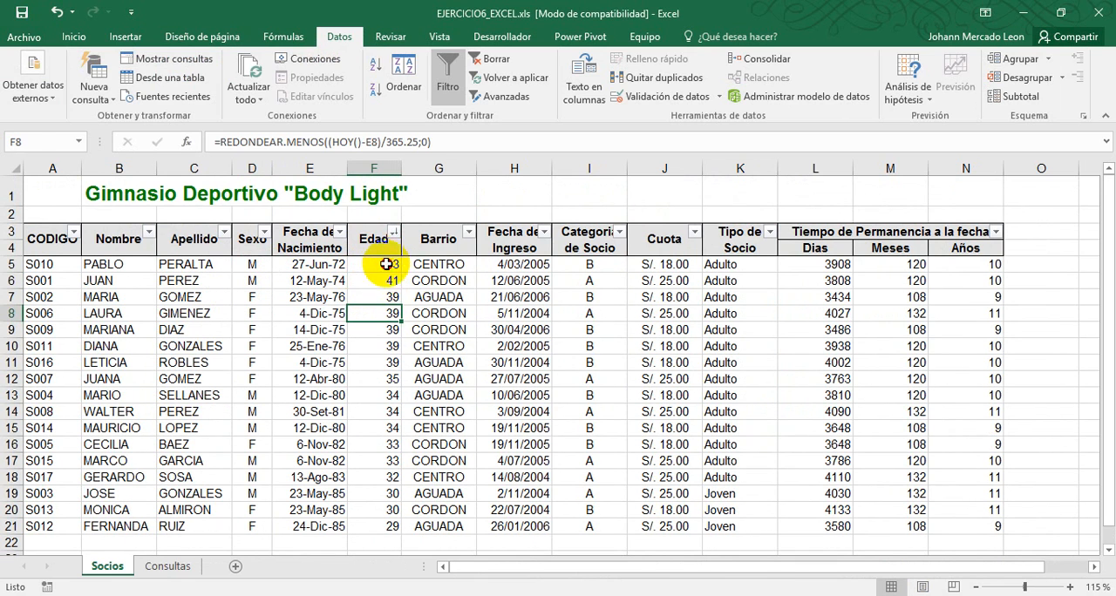
{"action": "left_click_drag", "start_coordinate": [374, 265], "coordinate": [374, 526]}
{"action": "left_click", "coordinate": [377, 369]}
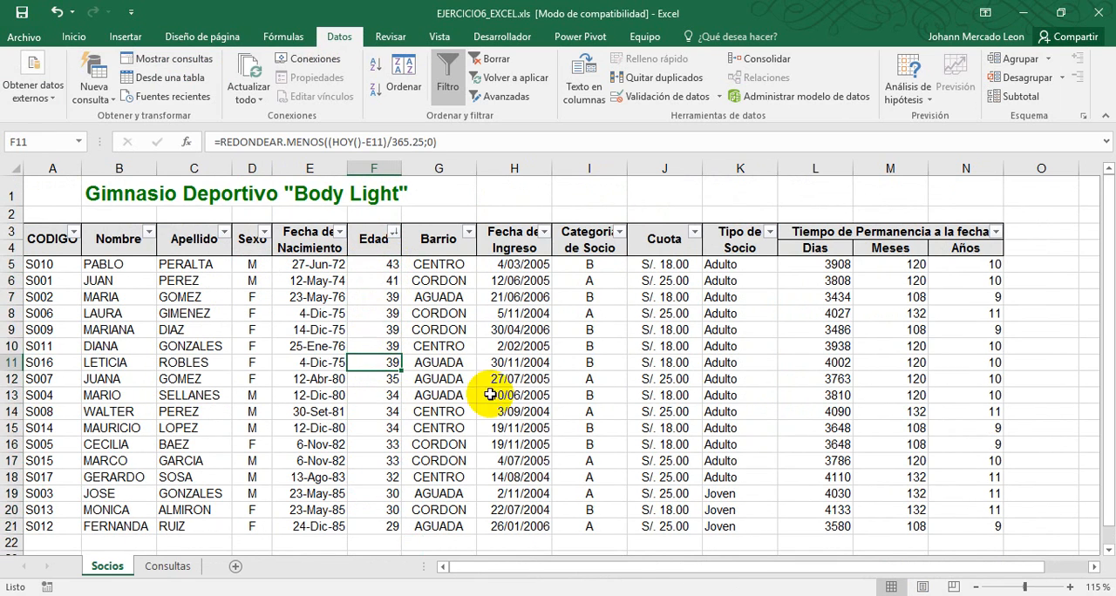
Recheck item 8 in the exercise PDF, then reset the table's filtering and sort it by Apellido from A to Z
{"action": "key", "text": "alt+Tab"}
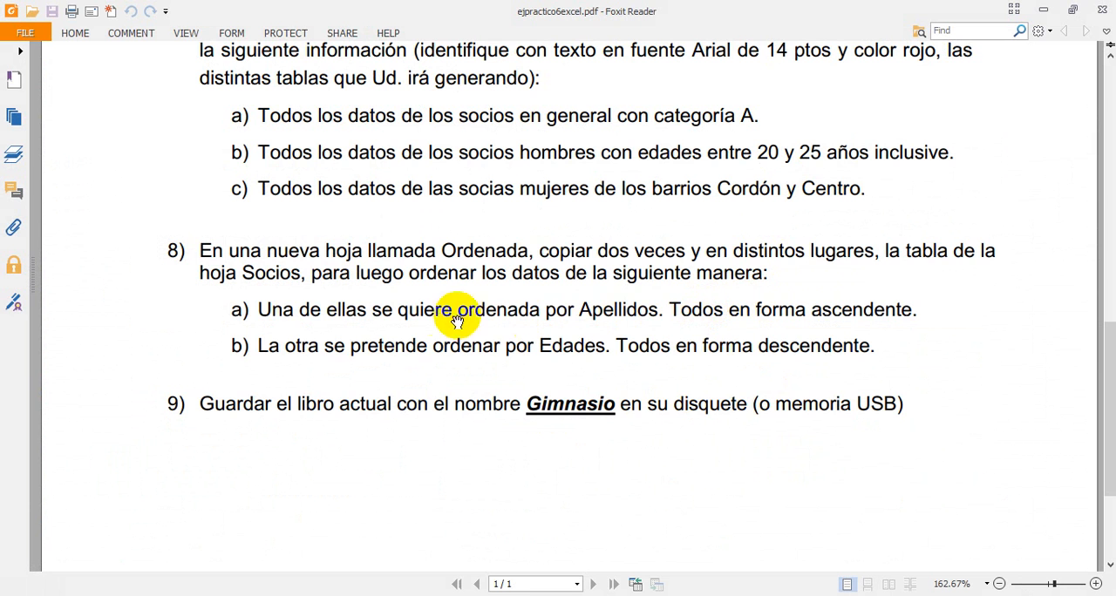
{"action": "key", "text": "alt+Tab"}
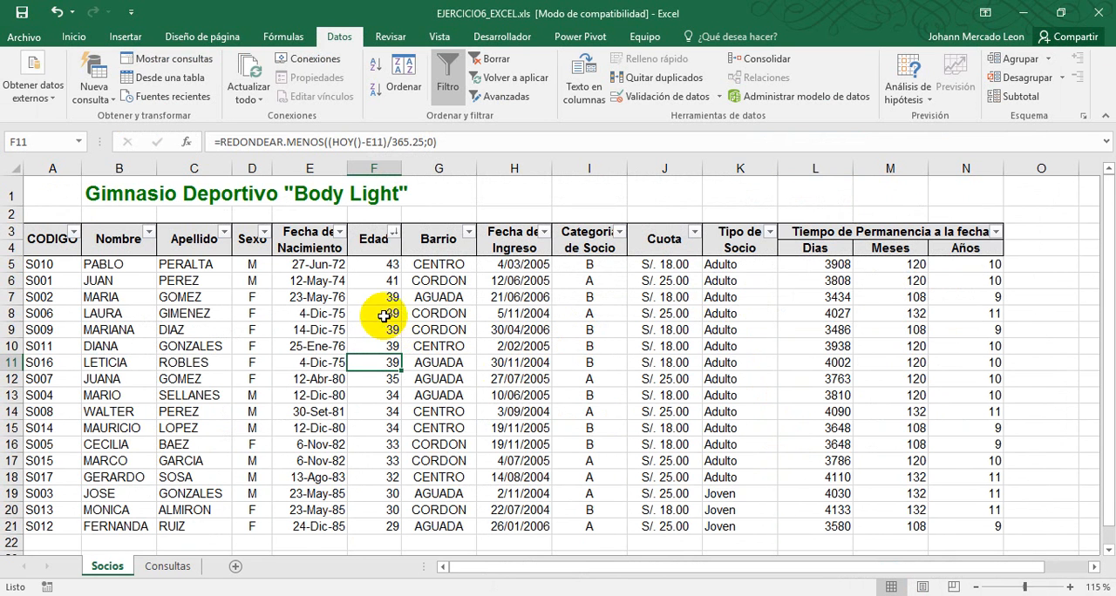
{"action": "left_click", "coordinate": [448, 74]}
{"action": "left_click", "coordinate": [447, 74]}
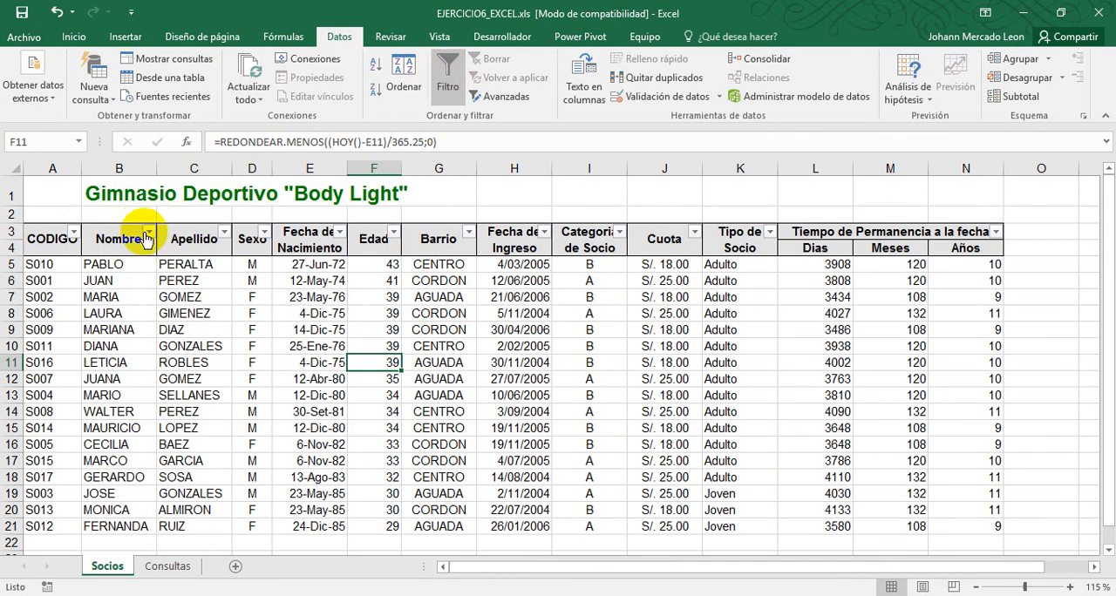
{"action": "left_click", "coordinate": [224, 231]}
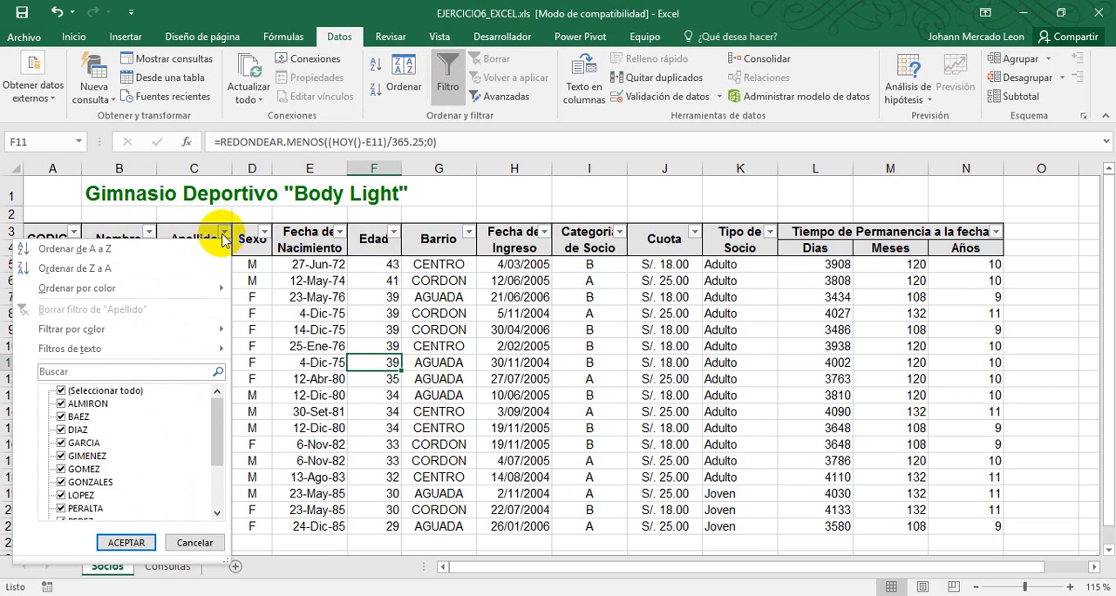
{"action": "left_click", "coordinate": [137, 250]}
{"action": "left_click_drag", "start_coordinate": [196, 264], "coordinate": [196, 527]}
{"action": "left_click", "coordinate": [369, 346]}
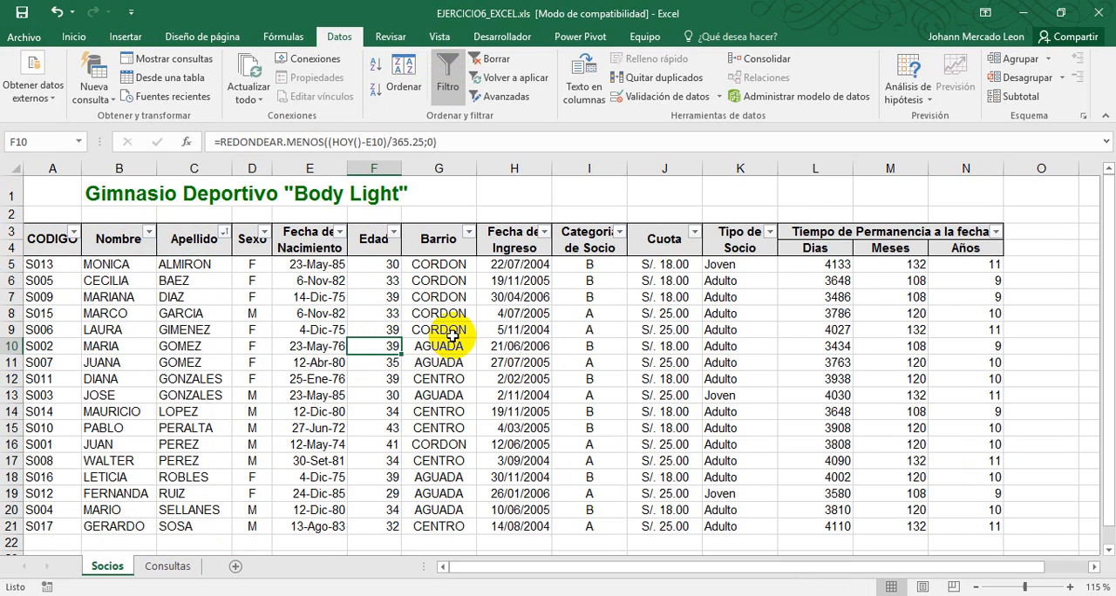